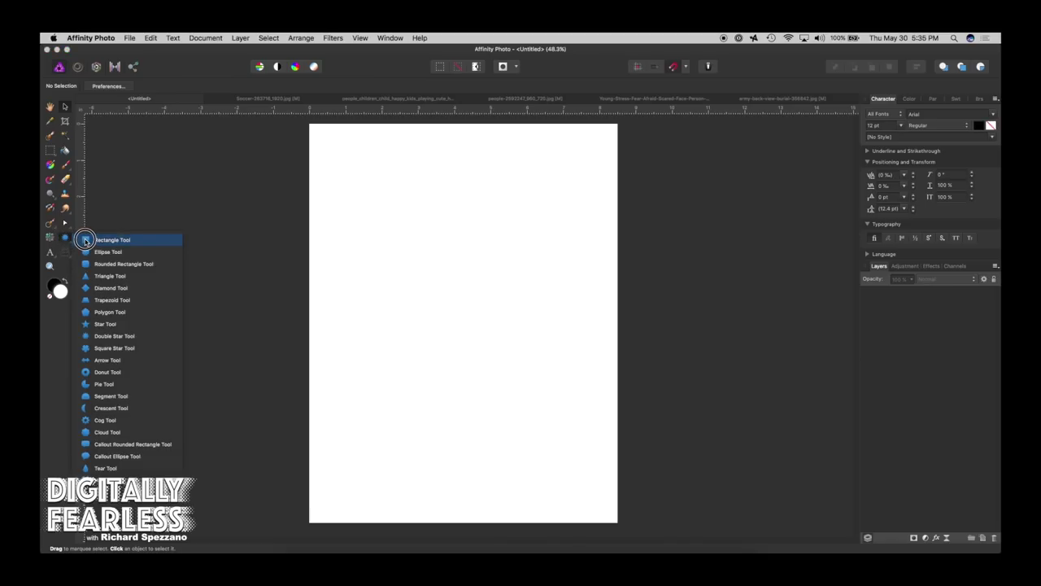
Draw a wide rectangle across the upper part of the page, inside the margins, and fill it with red
click(85, 241)
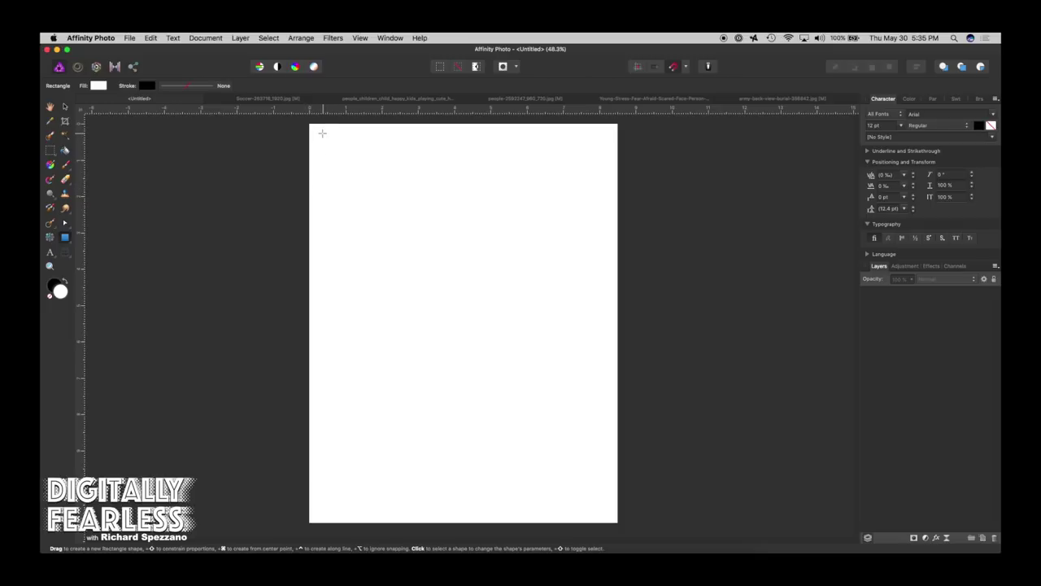
drag(322, 134, 604, 216)
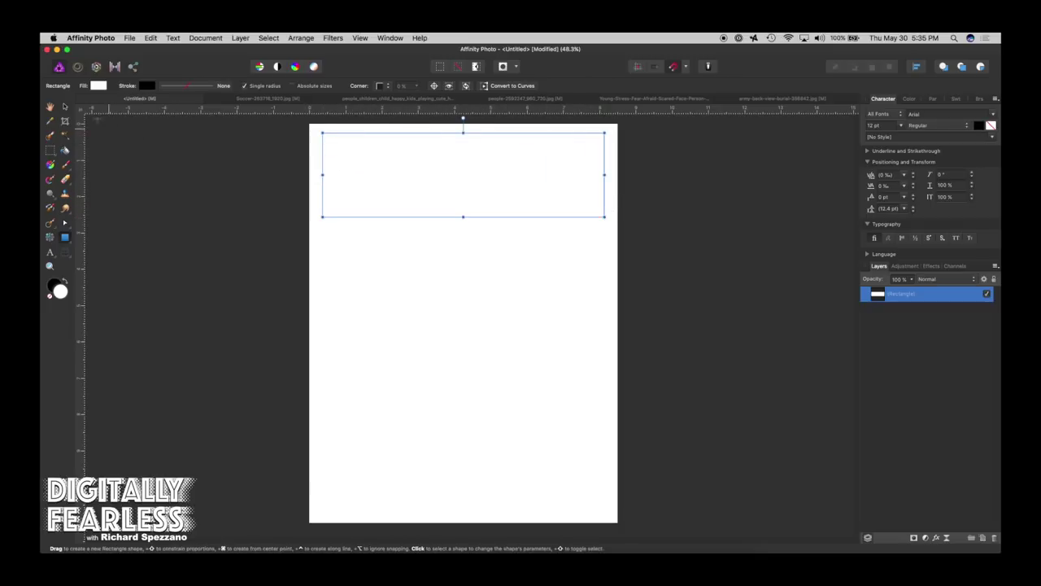
click(97, 86)
click(96, 179)
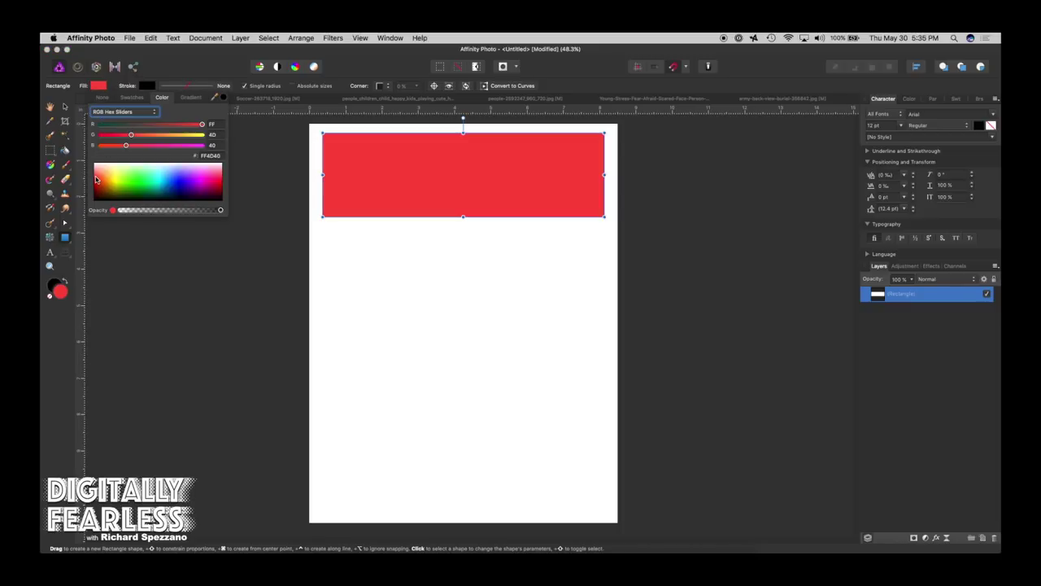
Give the rectangle a solid black 3 pt stroke and deselect it
click(148, 86)
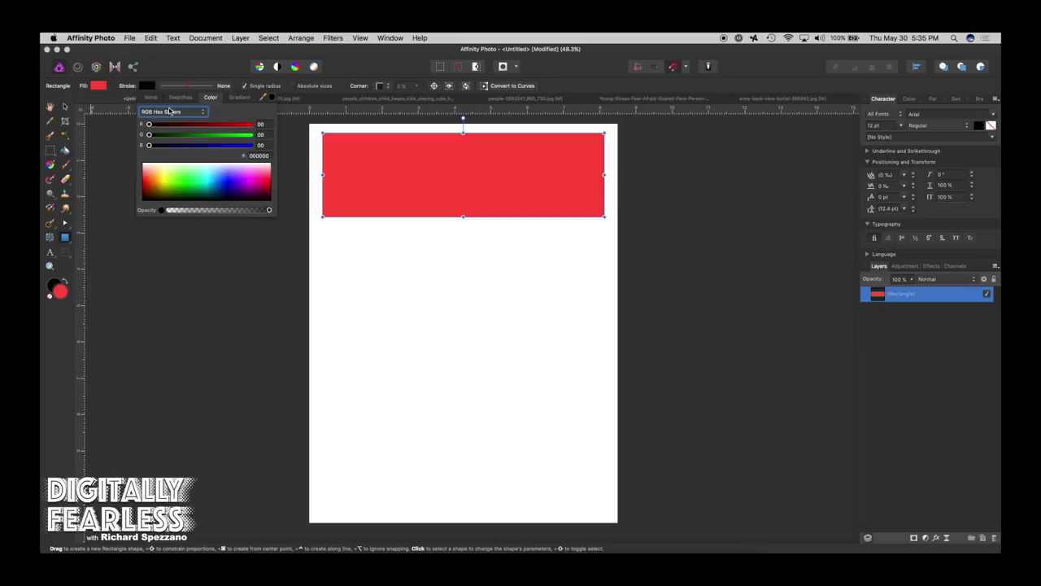
click(180, 86)
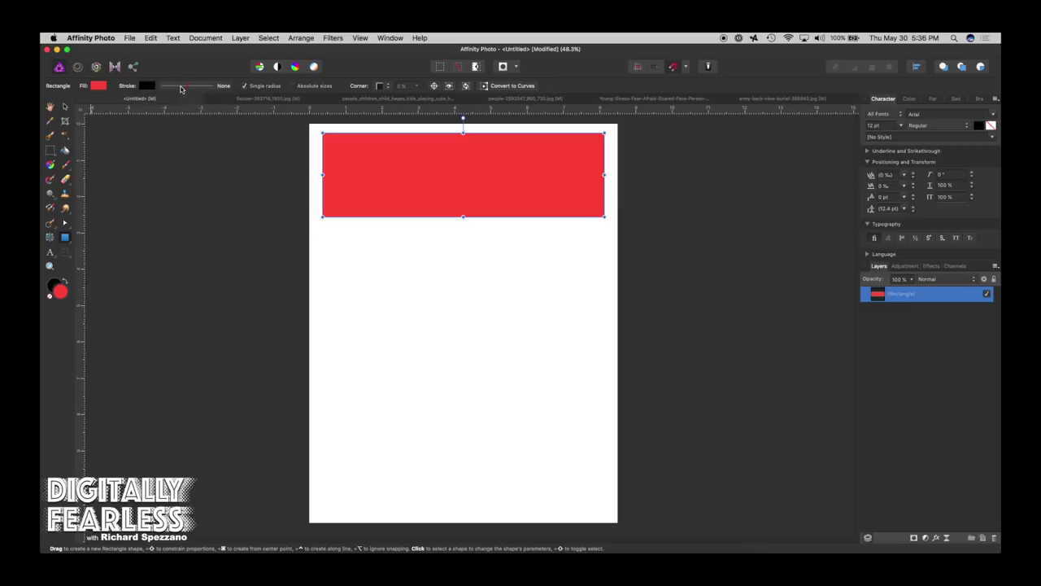
click(176, 103)
drag(170, 119, 174, 119)
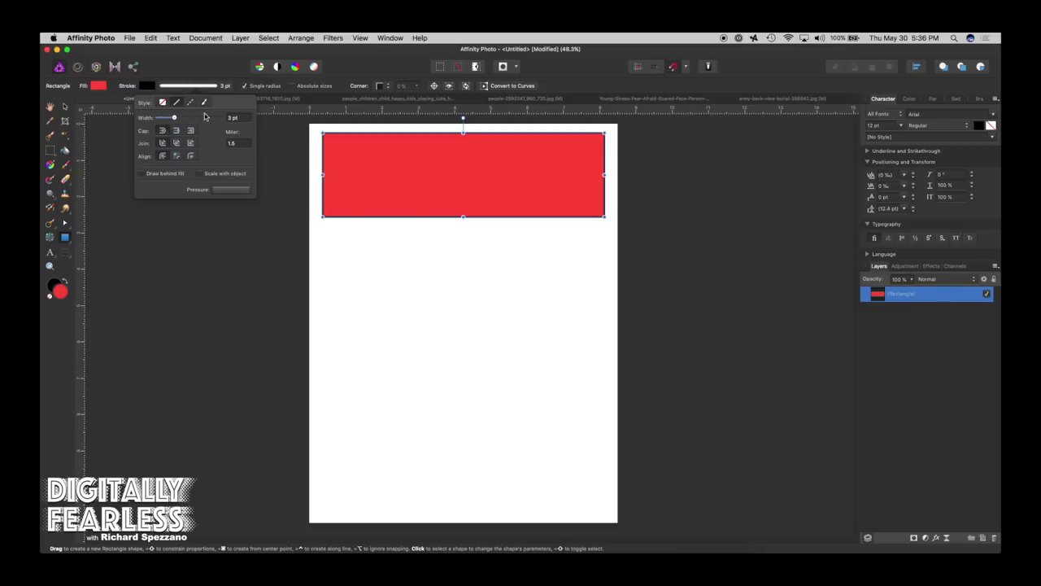
click(65, 108)
click(345, 295)
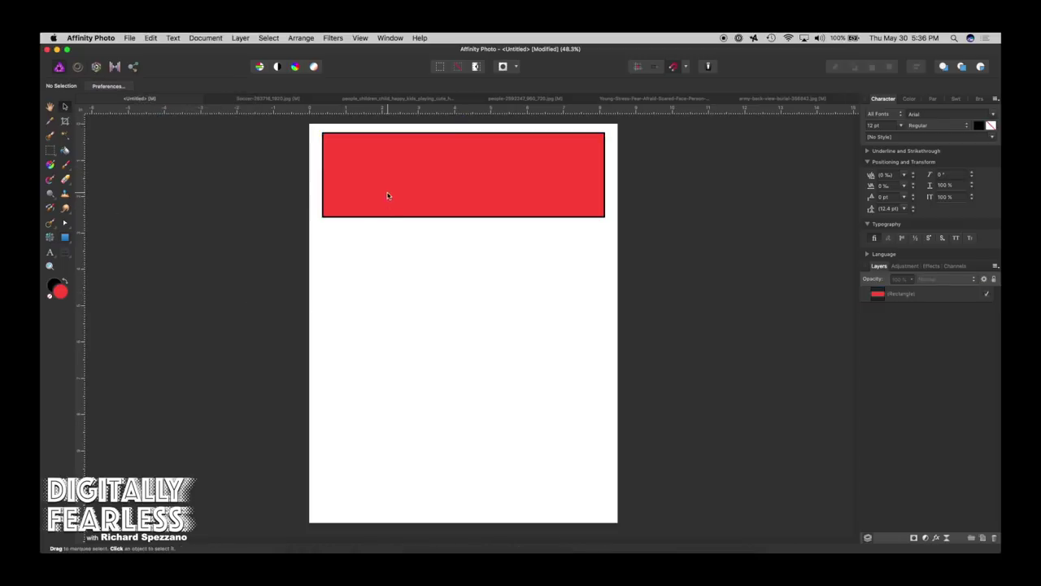
Duplicate the red rectangle, place the copy just below it, and narrow the copy from its right side to about a third of the width
click(388, 194)
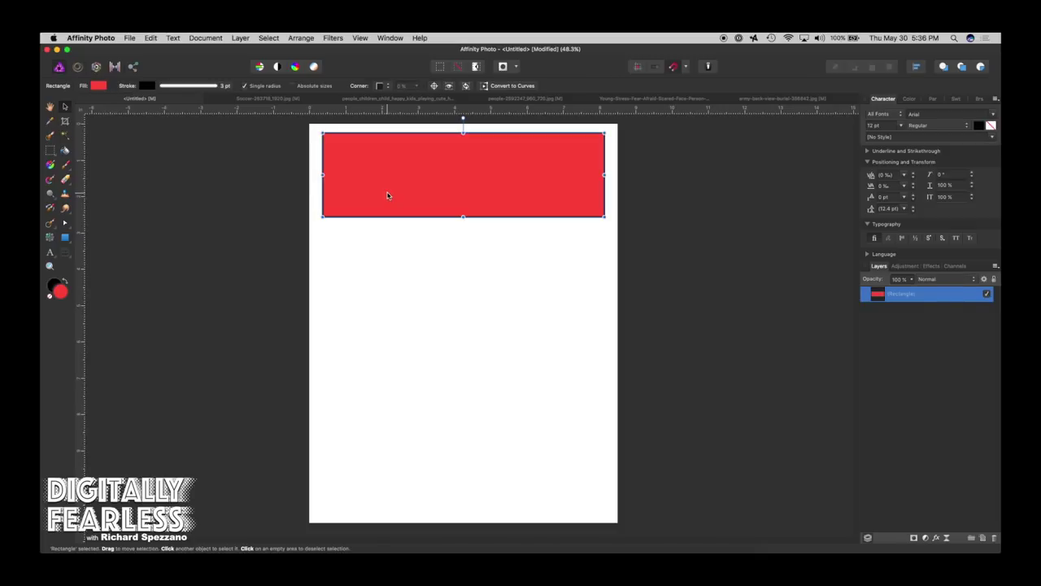
key(super+j)
drag(419, 193, 419, 278)
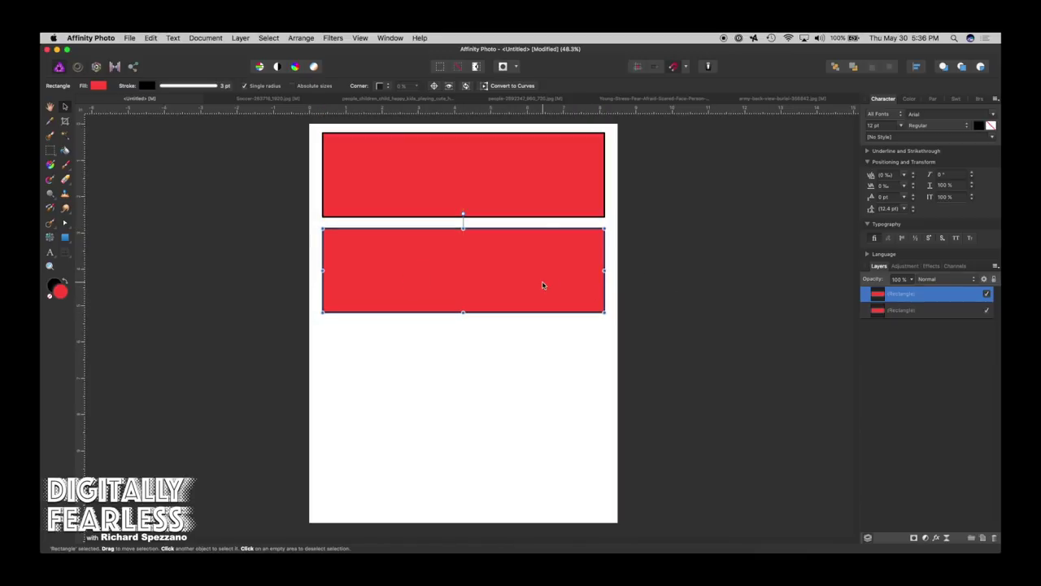
drag(543, 285, 542, 280)
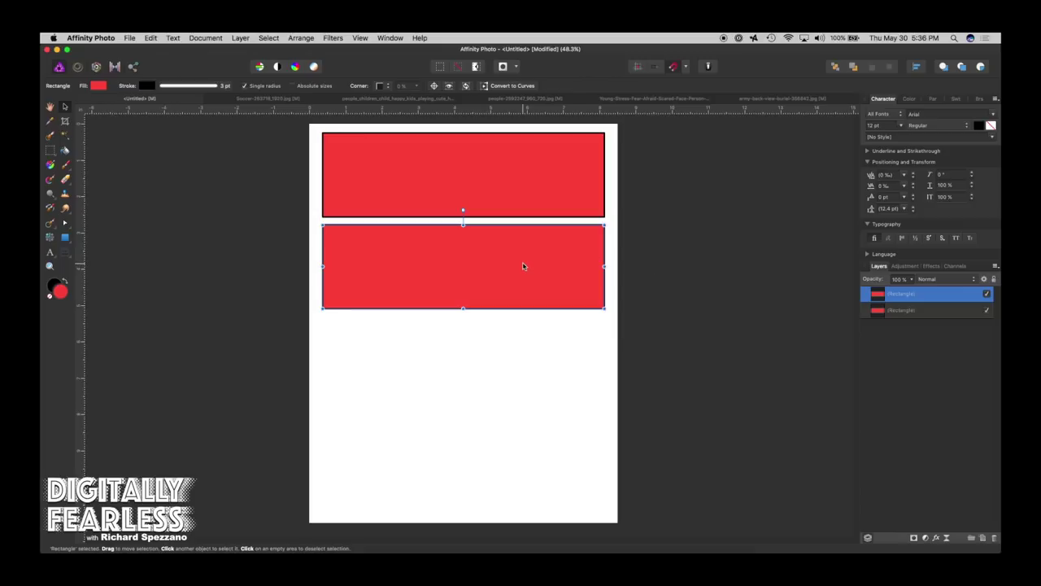
drag(604, 266, 414, 257)
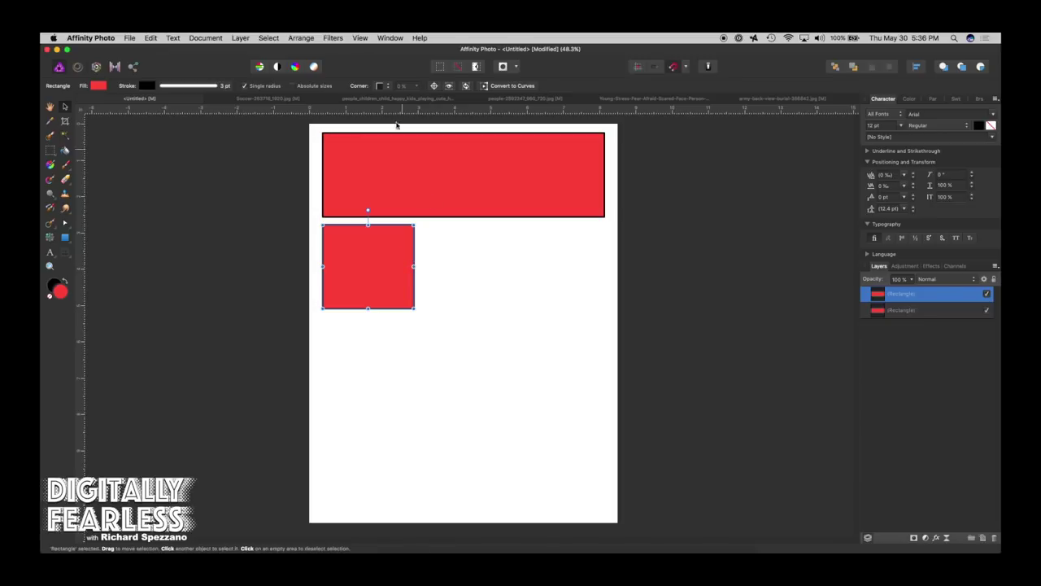
Convert the small rectangle in the second row to curves
right_click(372, 266)
click(367, 269)
right_click(366, 269)
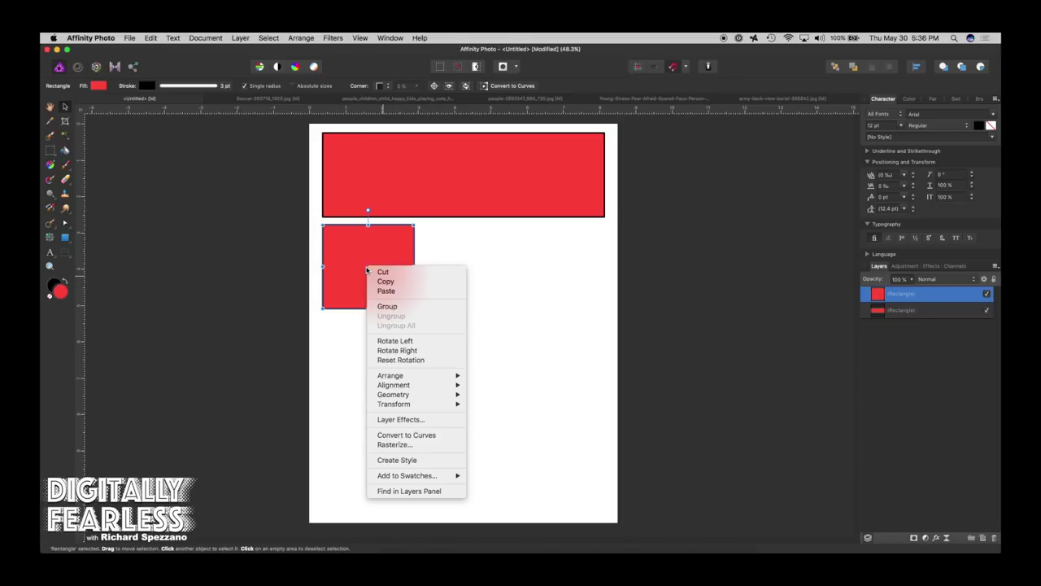
click(495, 86)
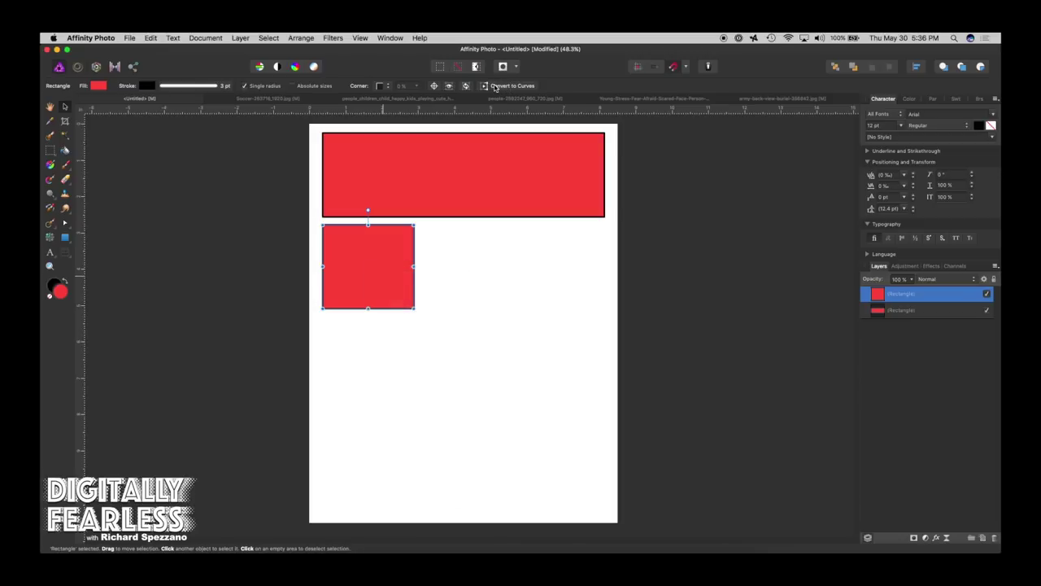
click(494, 86)
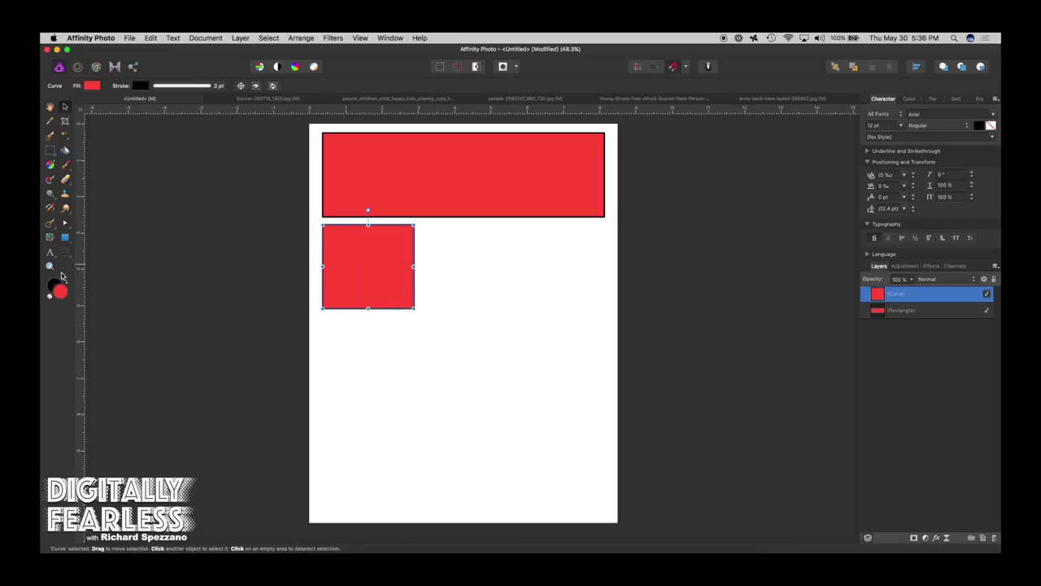
Slant the right edge of the second-row panel by moving its upper-right node outward and its lower-right node slightly inward
click(66, 223)
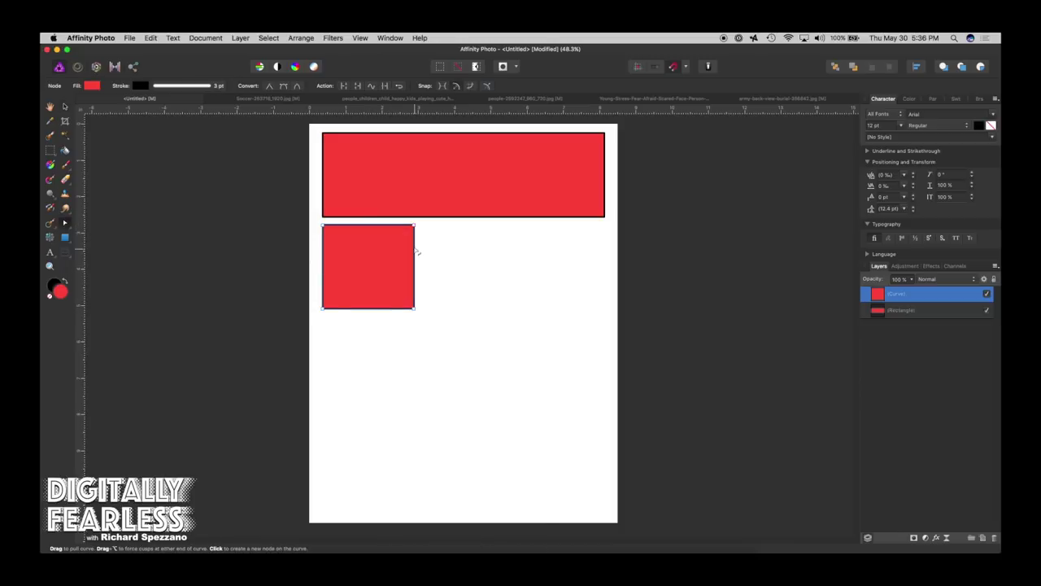
click(414, 226)
drag(414, 226, 437, 226)
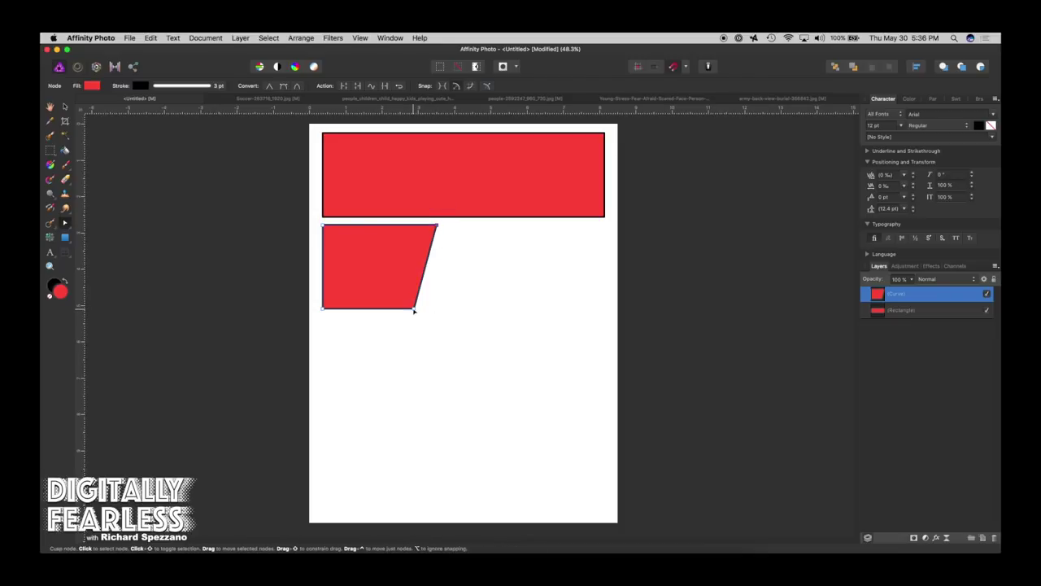
drag(415, 310, 409, 308)
drag(437, 226, 431, 225)
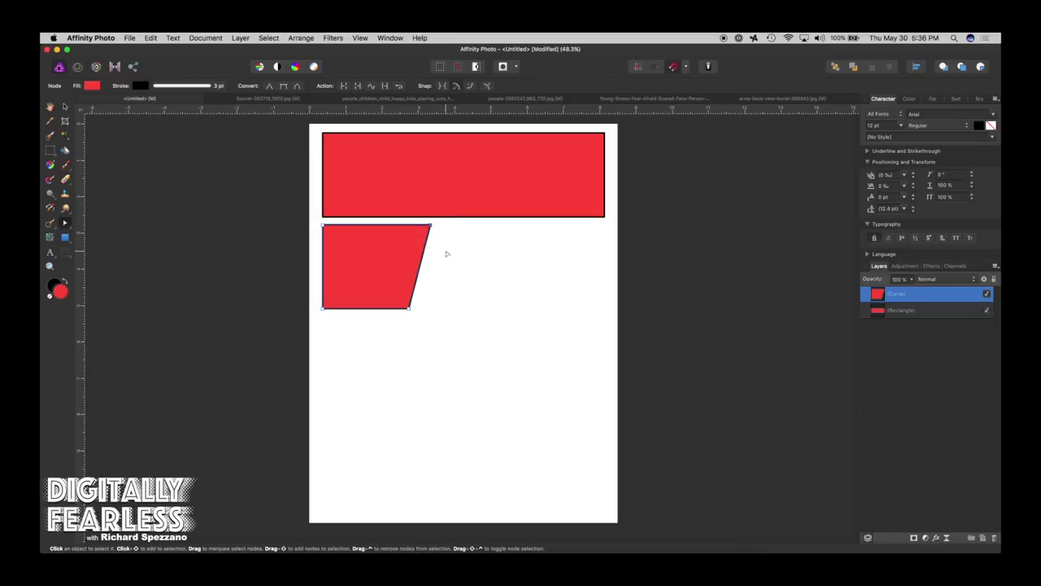
click(66, 107)
click(406, 367)
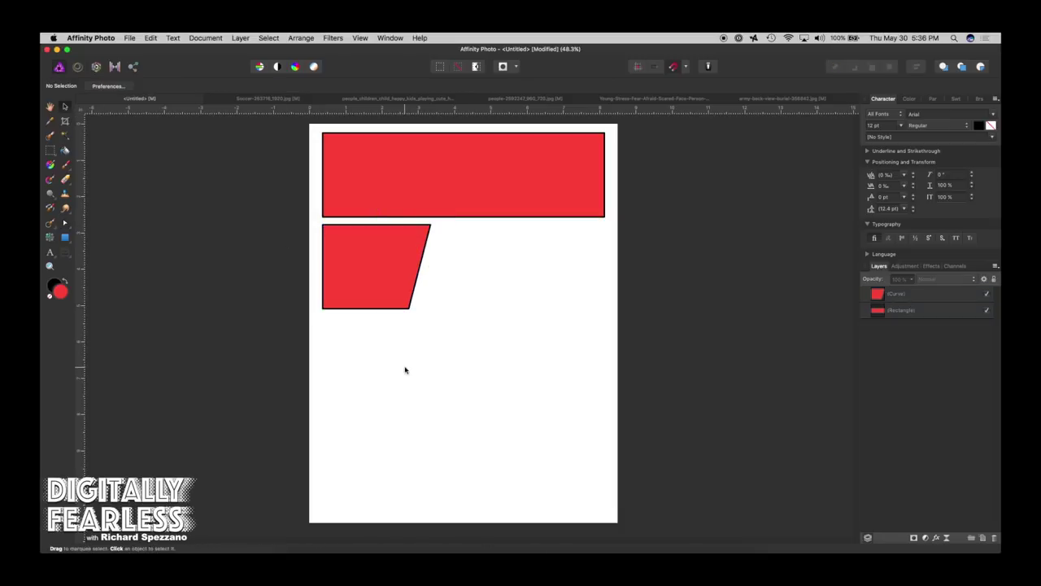
Duplicate the slanted panel and place the copy directly to its right in the second row
click(372, 282)
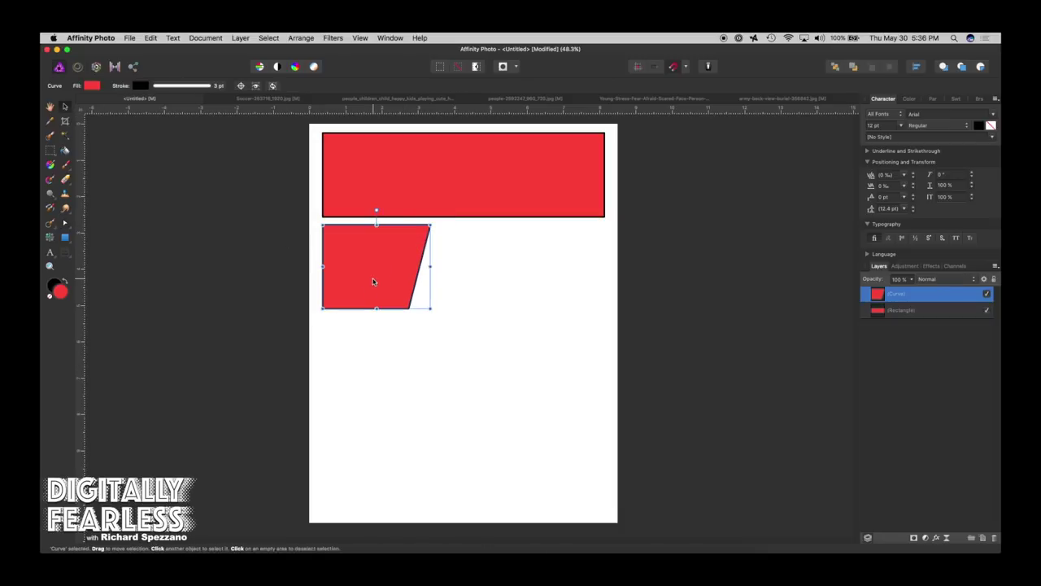
key(super+j)
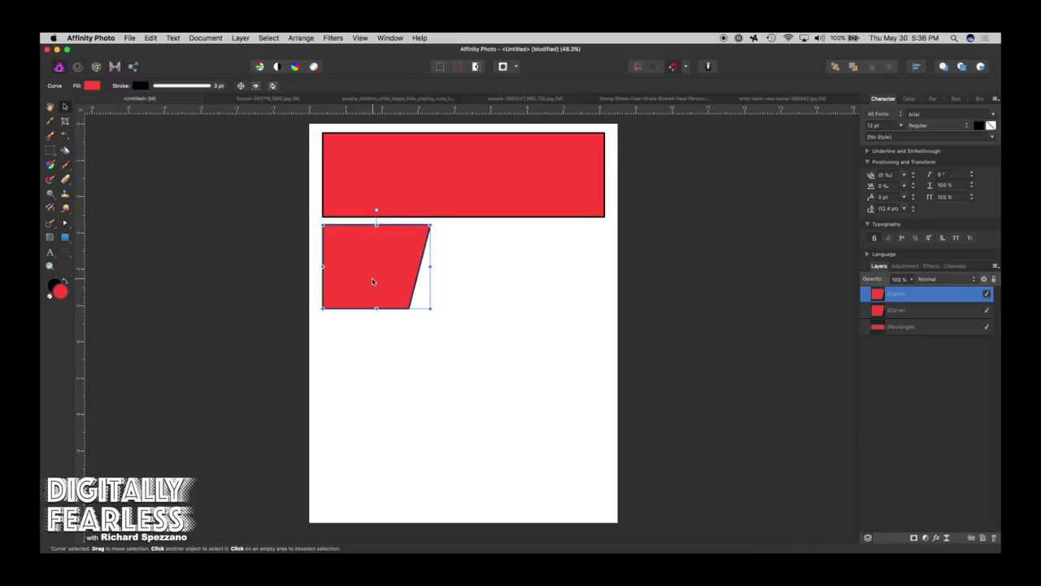
drag(372, 282, 485, 285)
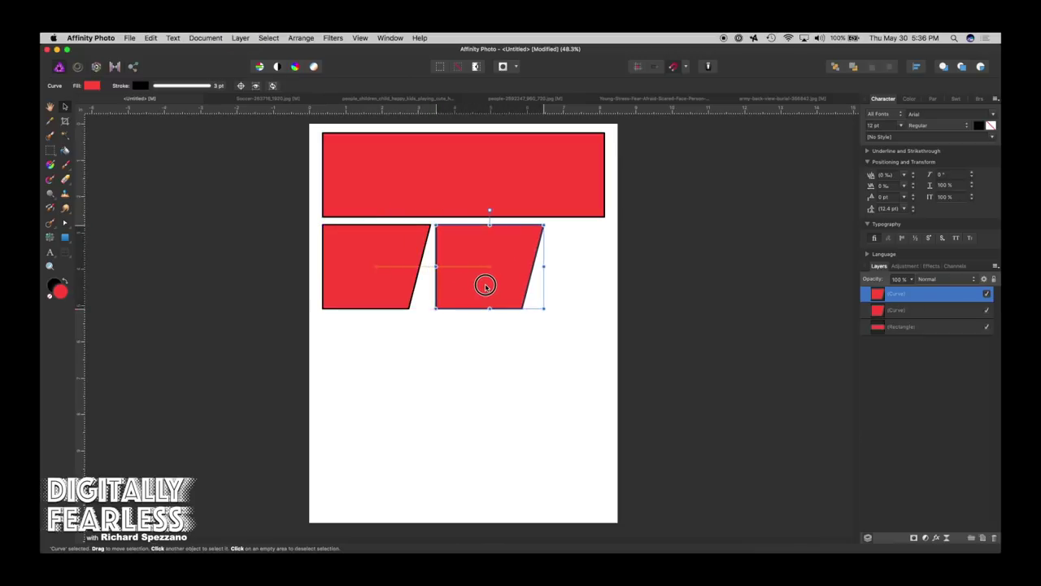
Flip the copied panel vertically and horizontally, and move it left so the slanted edges run parallel with a narrow gap
click(290, 39)
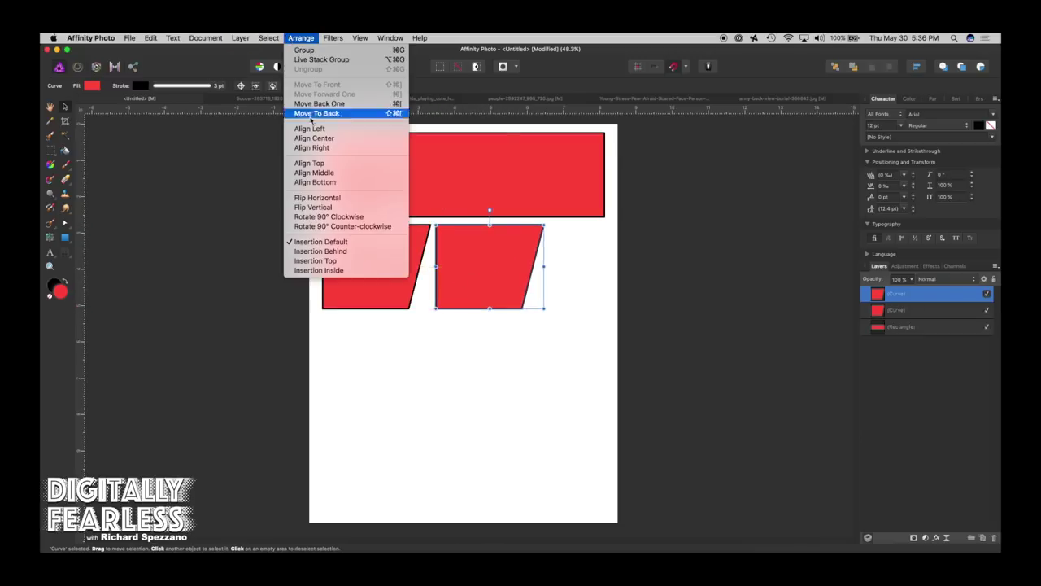
click(313, 207)
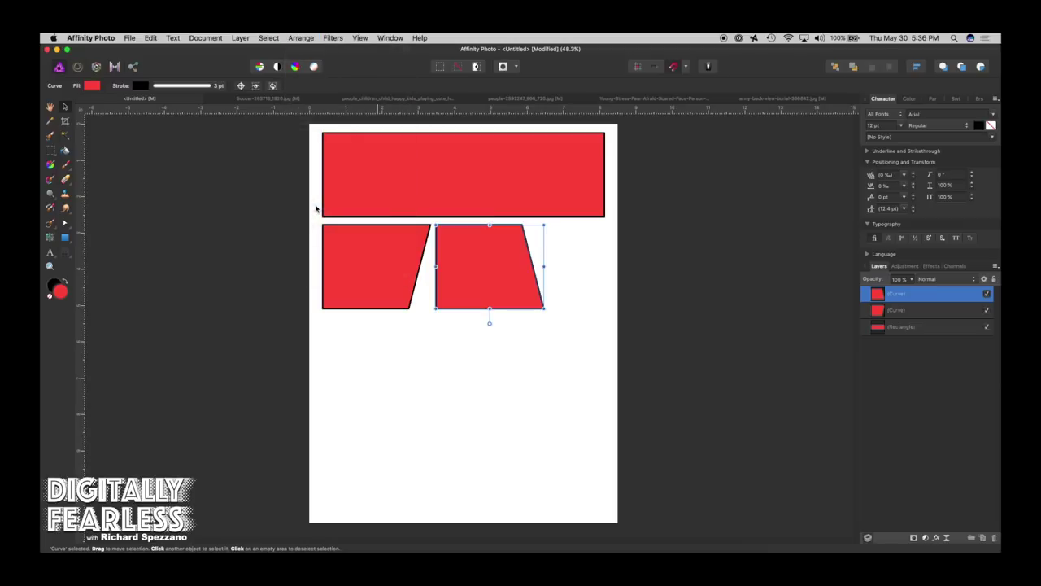
click(287, 38)
click(312, 199)
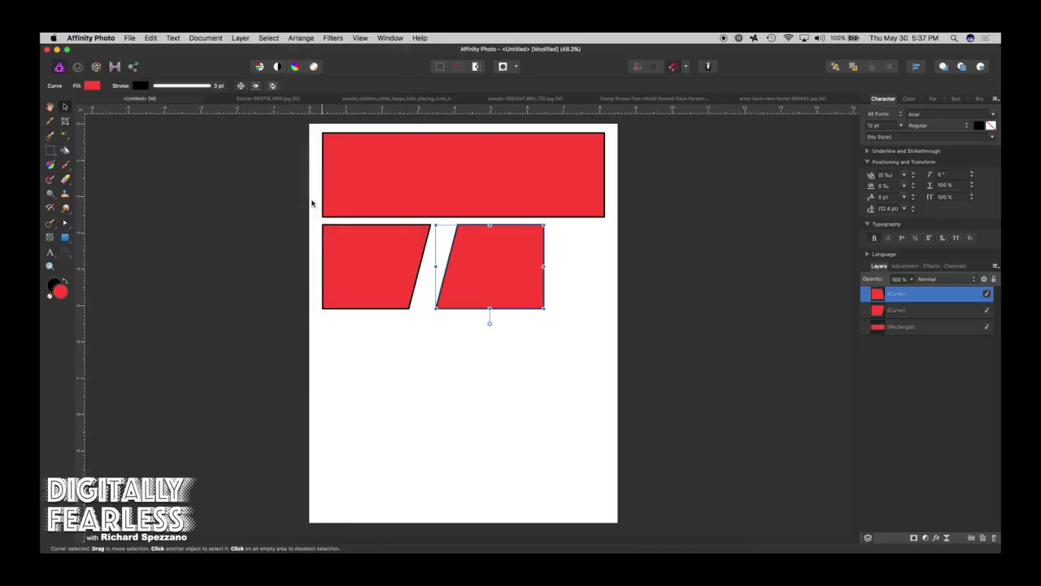
drag(480, 285, 467, 287)
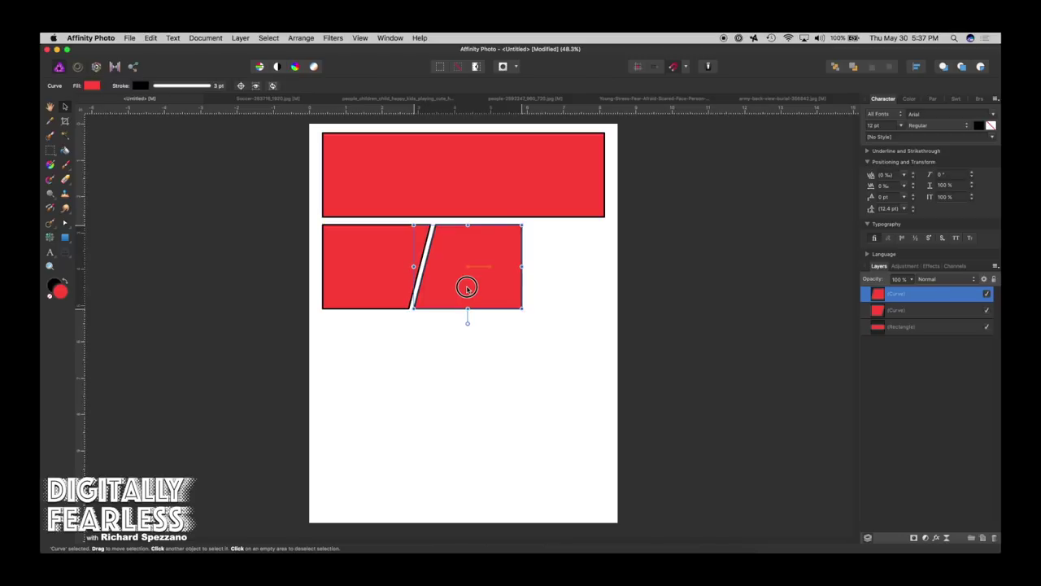
click(634, 289)
Try to slant the middle panel's right edge by moving its upper-right node inward, and undo the change
click(448, 280)
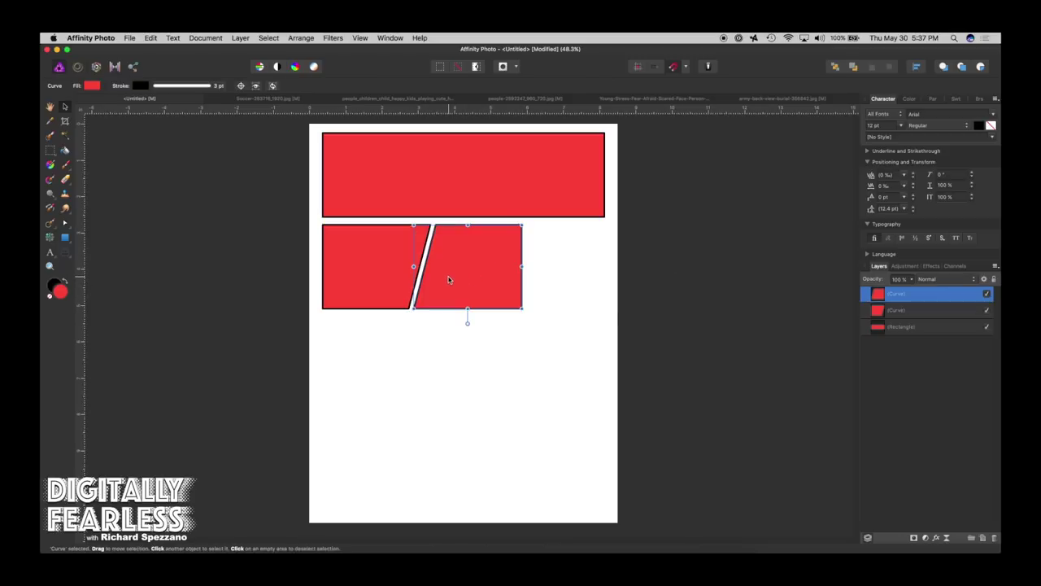
click(64, 226)
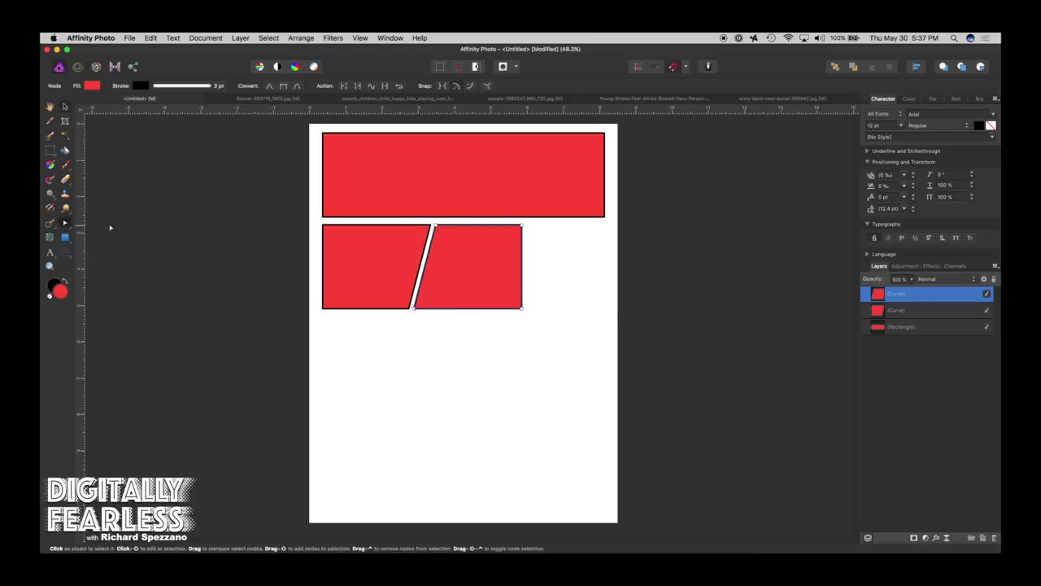
drag(523, 227, 504, 226)
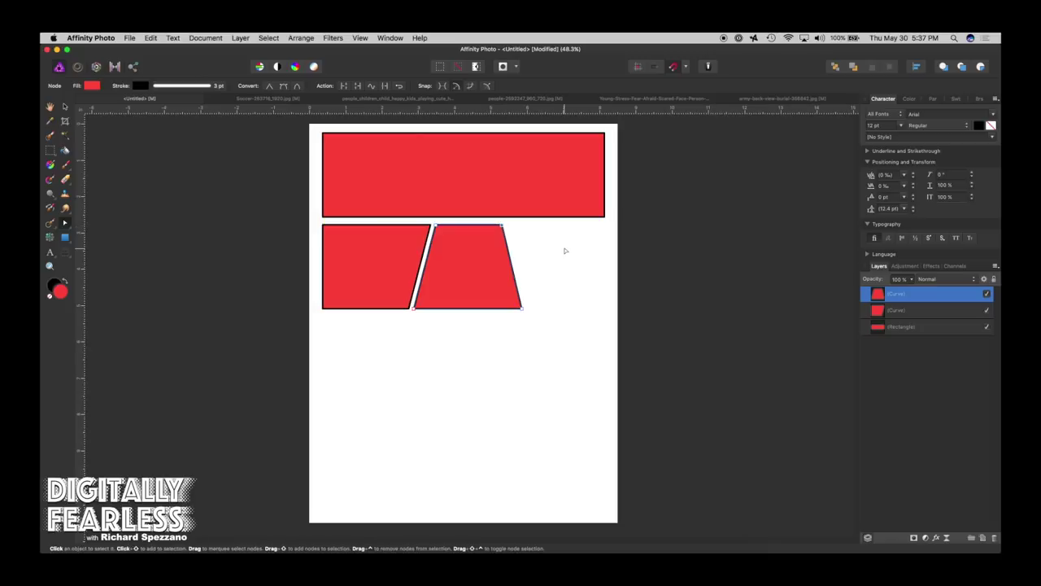
key(super+z)
Duplicate the wide top rectangle into the second row and narrow the copy from its left side to fill the space beside the middle panel
click(531, 205)
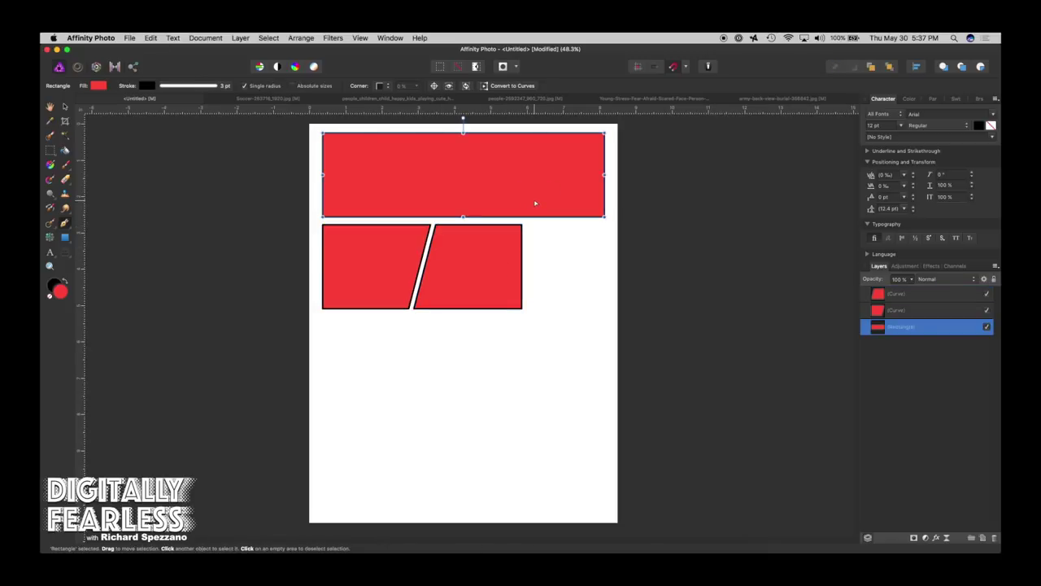
key(super+j)
drag(532, 198, 519, 291)
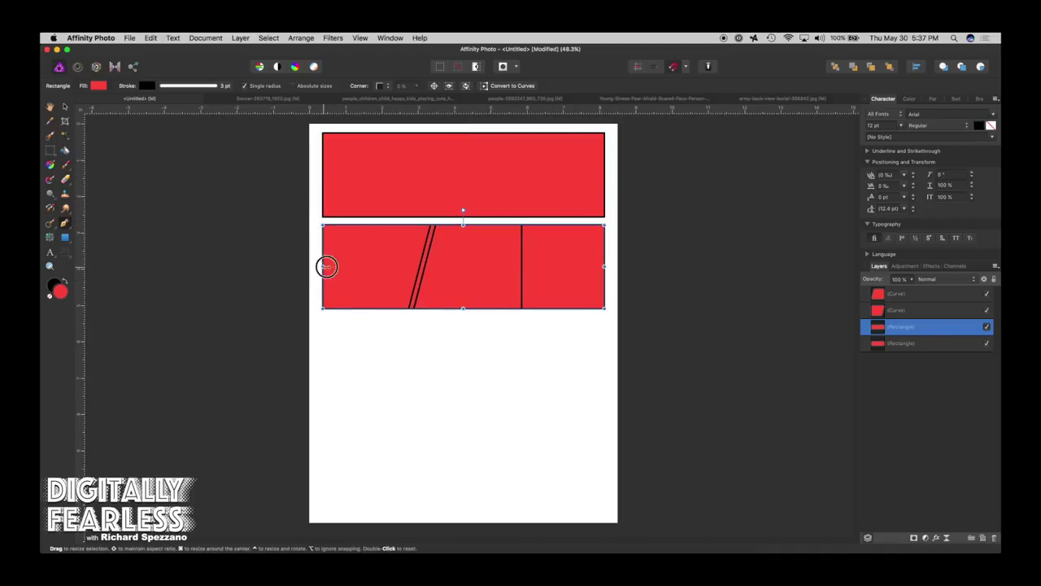
drag(322, 266, 526, 270)
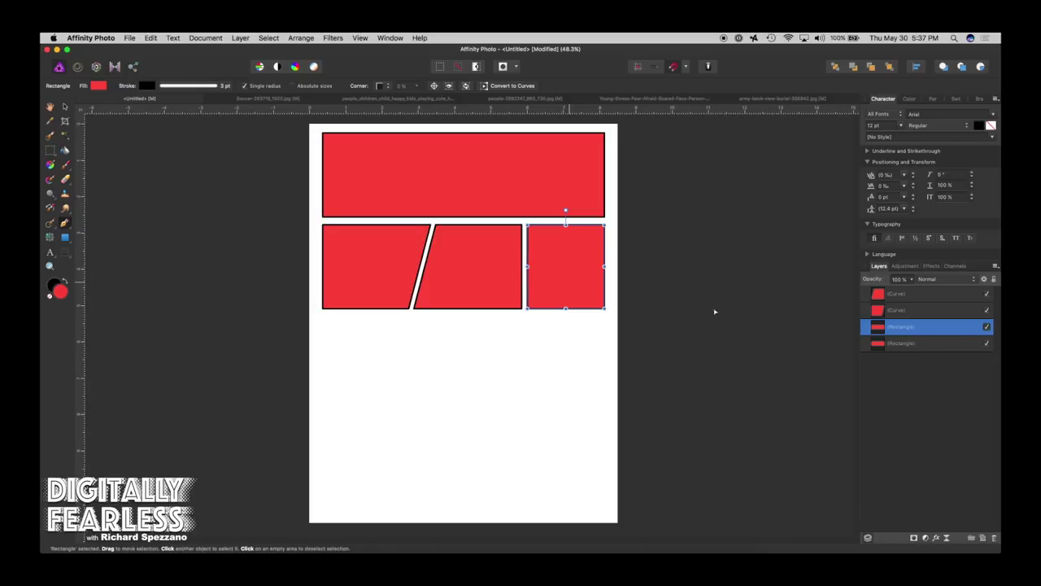
click(723, 305)
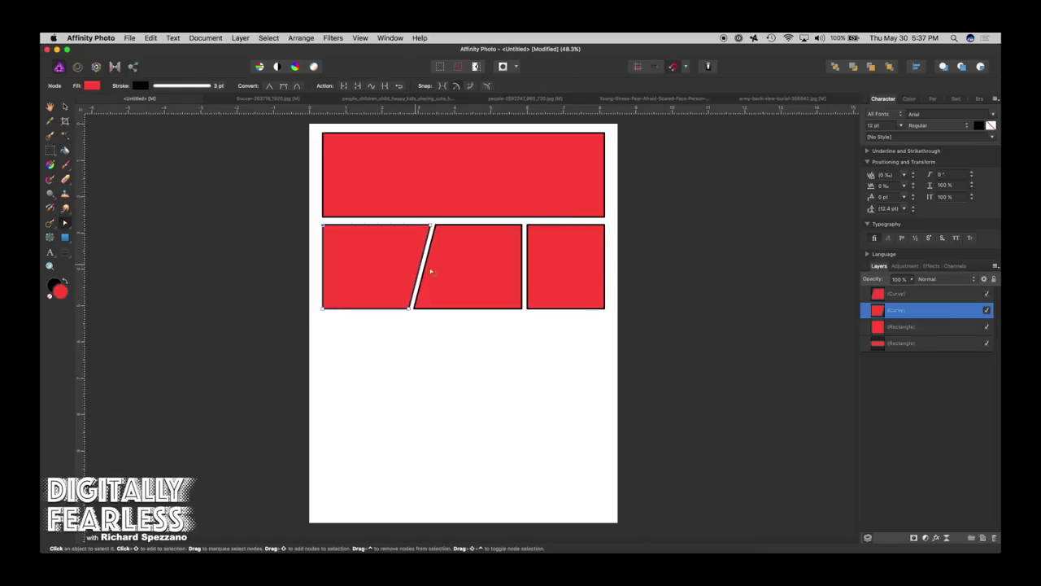
click(546, 272)
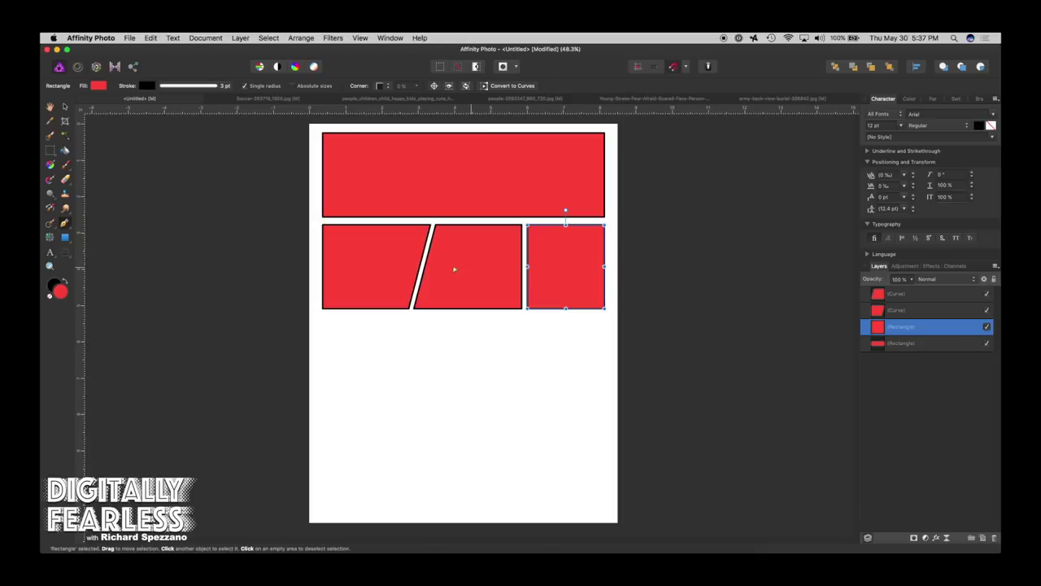
Duplicate the wide top rectangle and place the copy below the second row as a third row
click(380, 199)
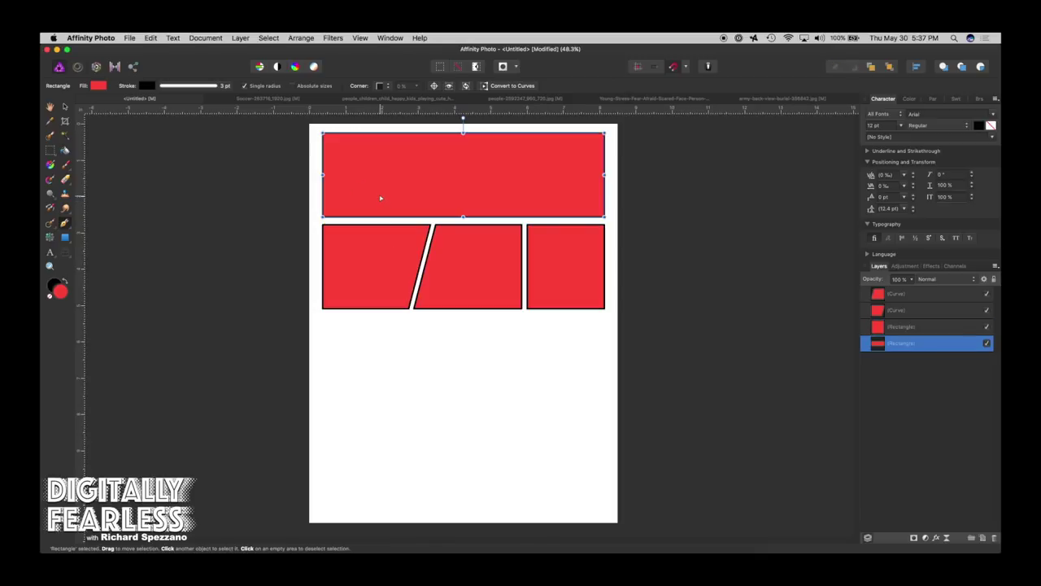
key(super+j)
drag(382, 194, 375, 373)
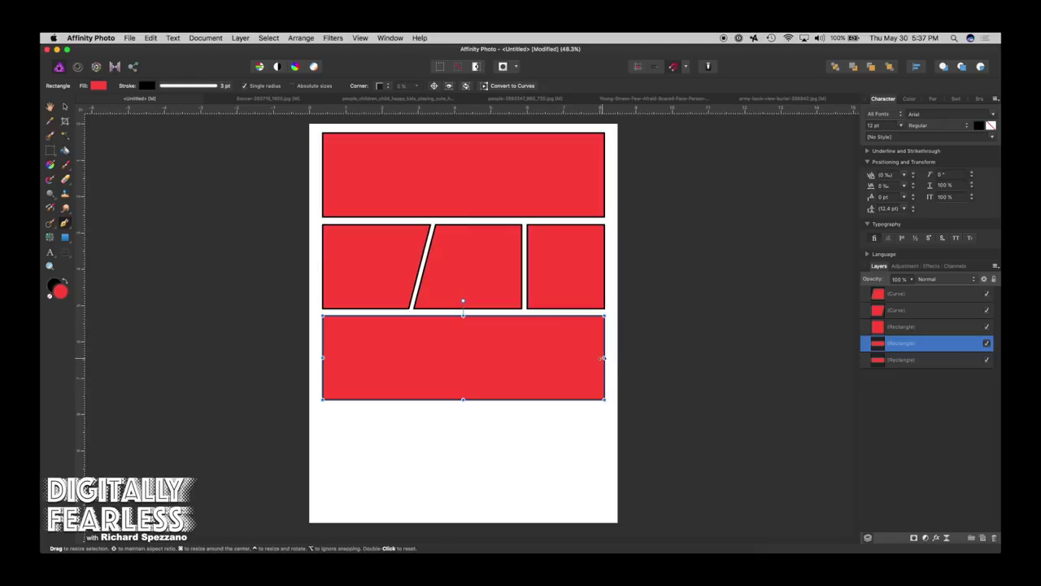
Narrow the third-row rectangle from its right side to half of the row's width
drag(604, 357, 459, 358)
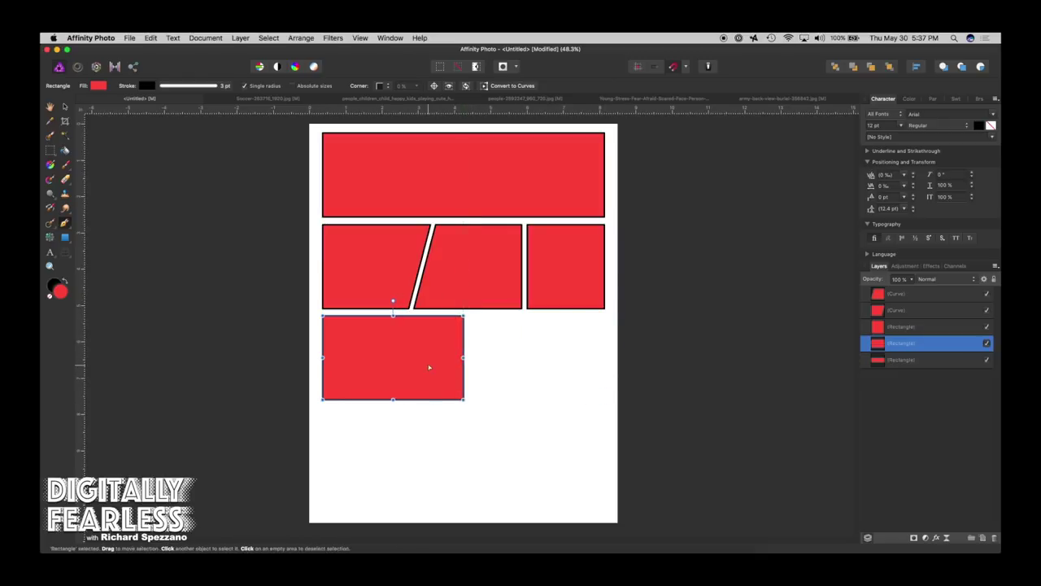
key(super+j)
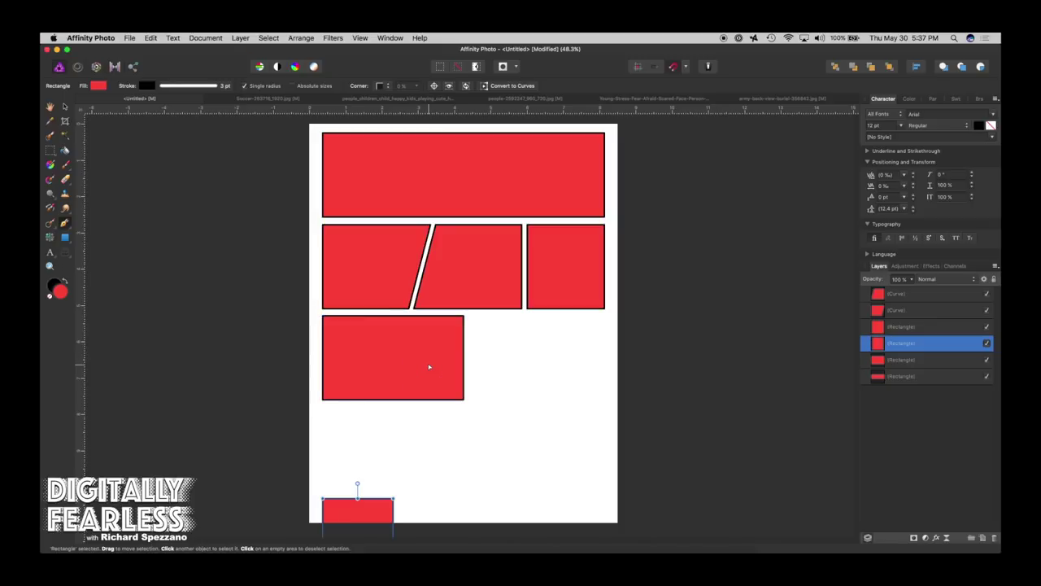
key(super+z)
click(551, 377)
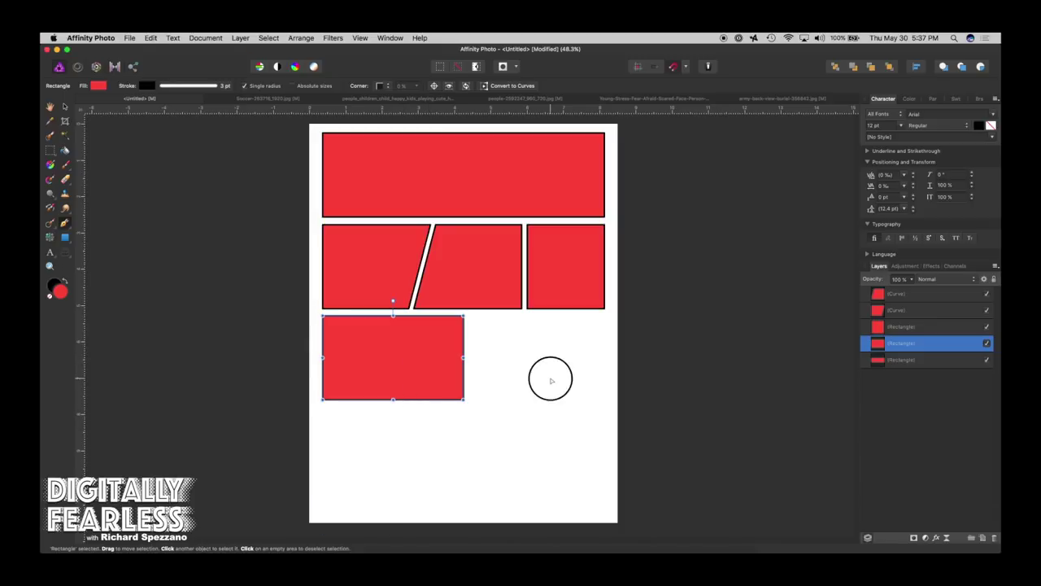
Duplicate the half-width third-row panel and place the copy directly below it with a narrow gap
click(421, 364)
key(super+j)
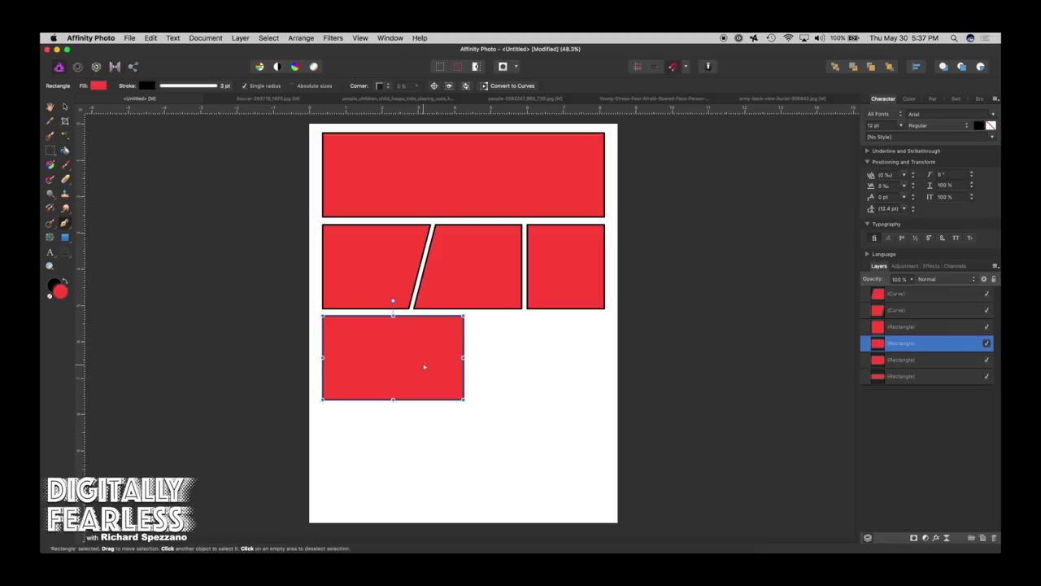
drag(423, 365, 414, 453)
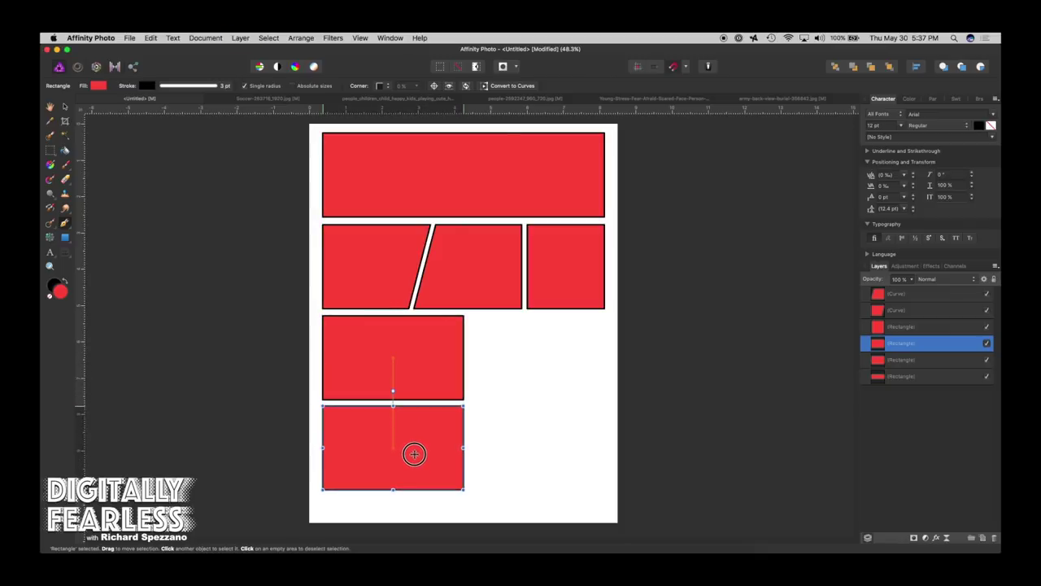
click(420, 377)
click(514, 340)
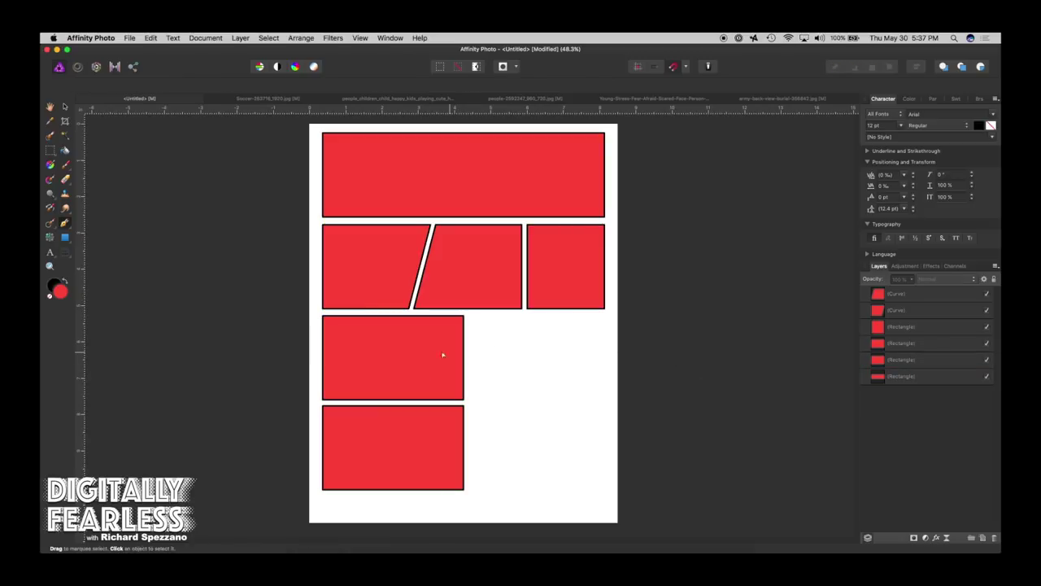
Duplicate the lower-left panel, fit the copy beside the third-row panel, and extend it down to the lower panel's bottom edge
click(435, 365)
click(412, 433)
key(super+j)
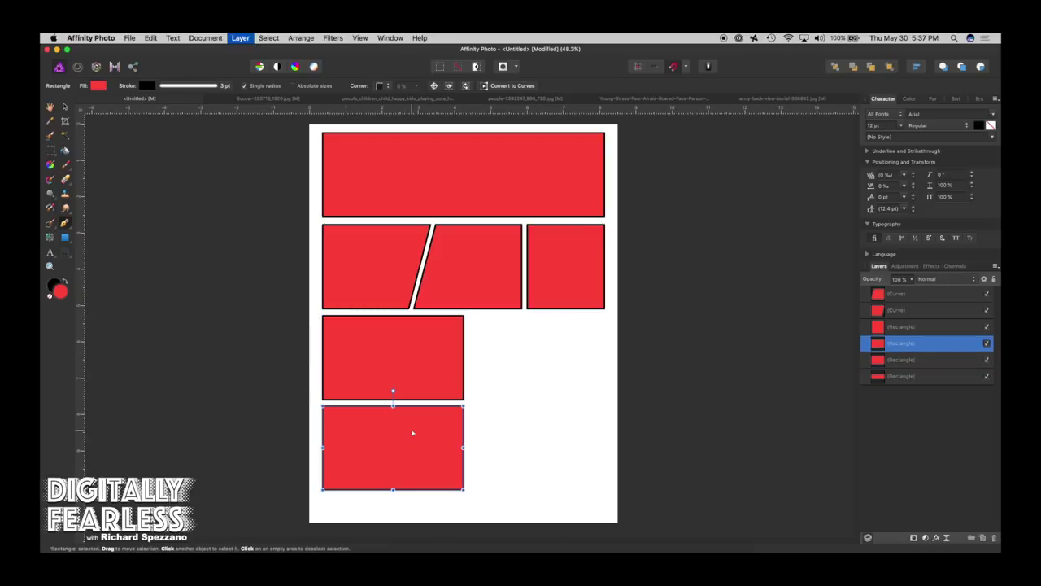
drag(412, 432, 604, 356)
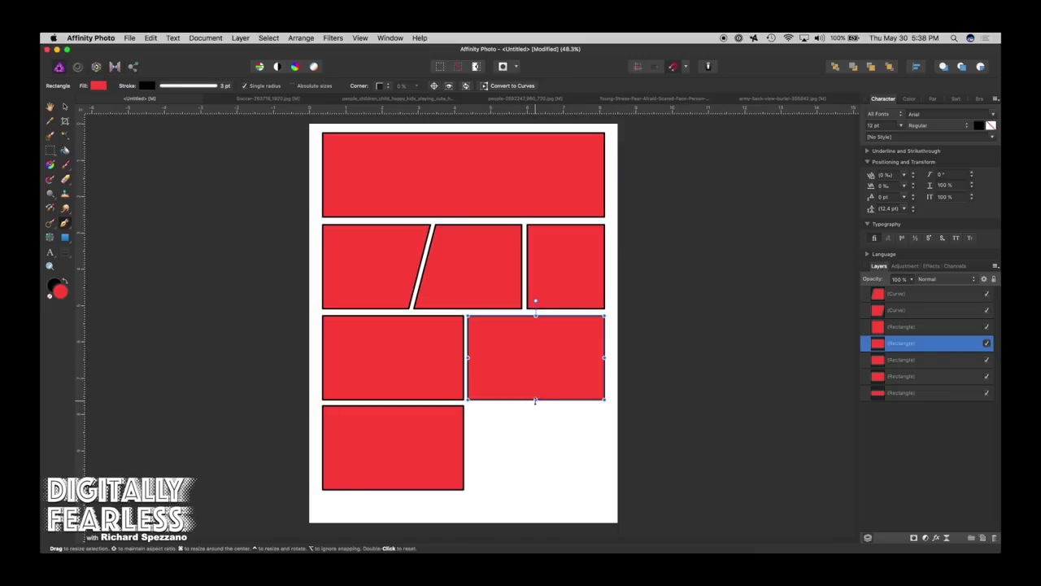
drag(535, 400, 537, 488)
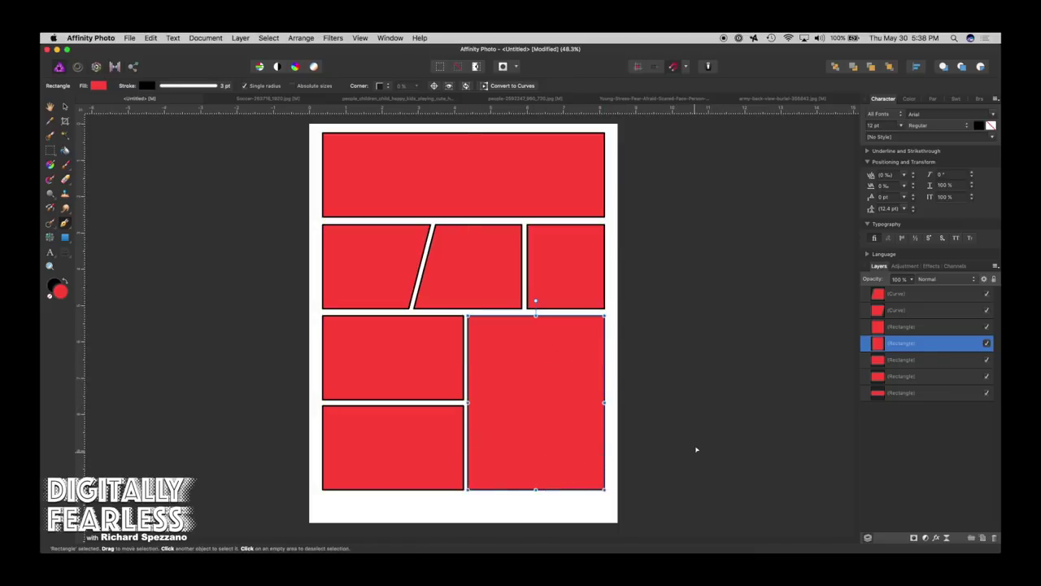
click(698, 444)
Move the wide top panel's layer to the top of the stack and the left slanted panel's layer directly below it
click(432, 167)
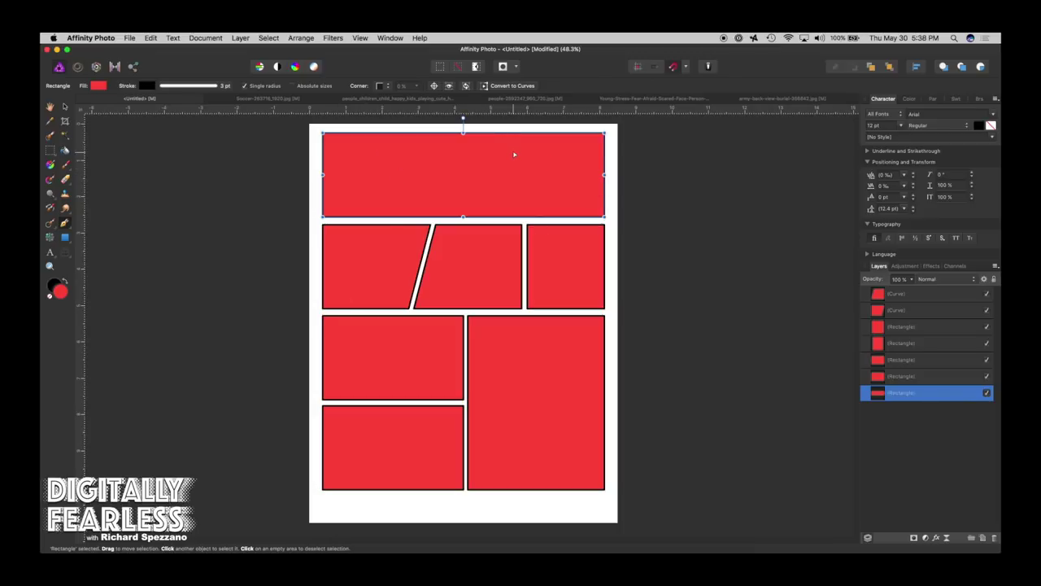
drag(889, 403, 878, 290)
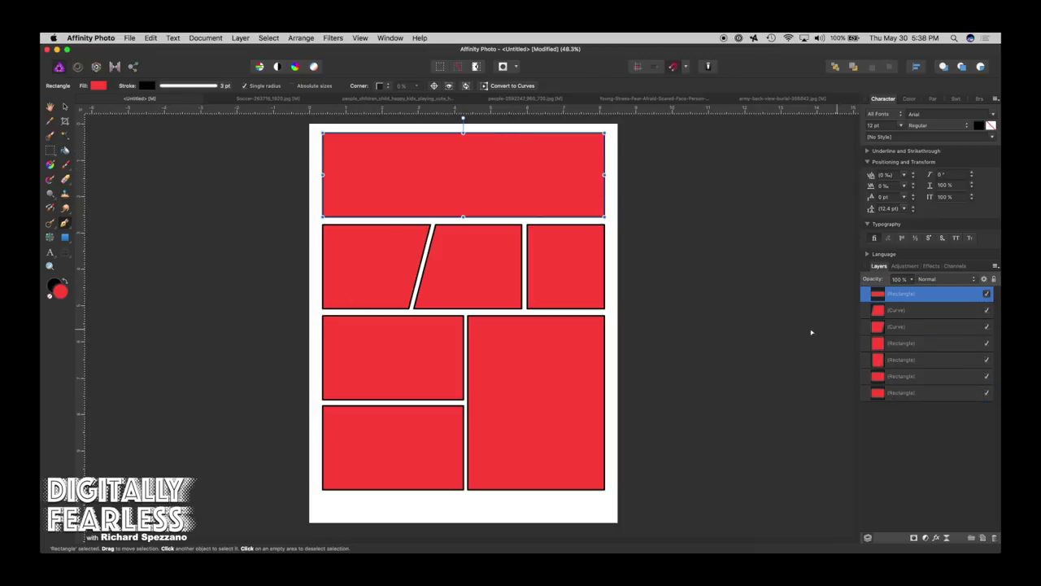
click(379, 258)
key(a)
drag(887, 326, 879, 304)
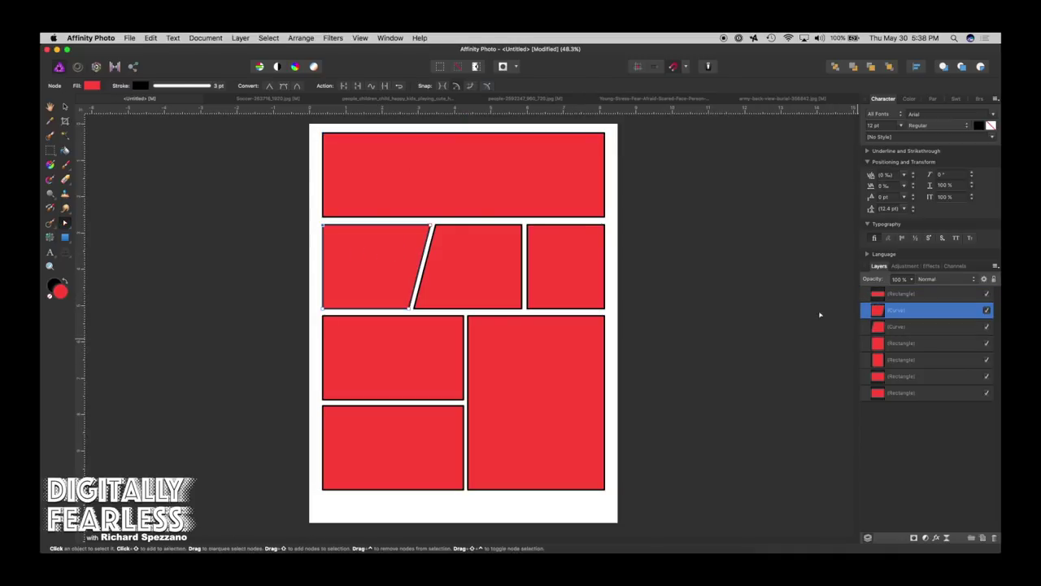
Move the third-row left panel's layer above the tall panel's layer, and place the lower-left panel's layer between them
click(577, 274)
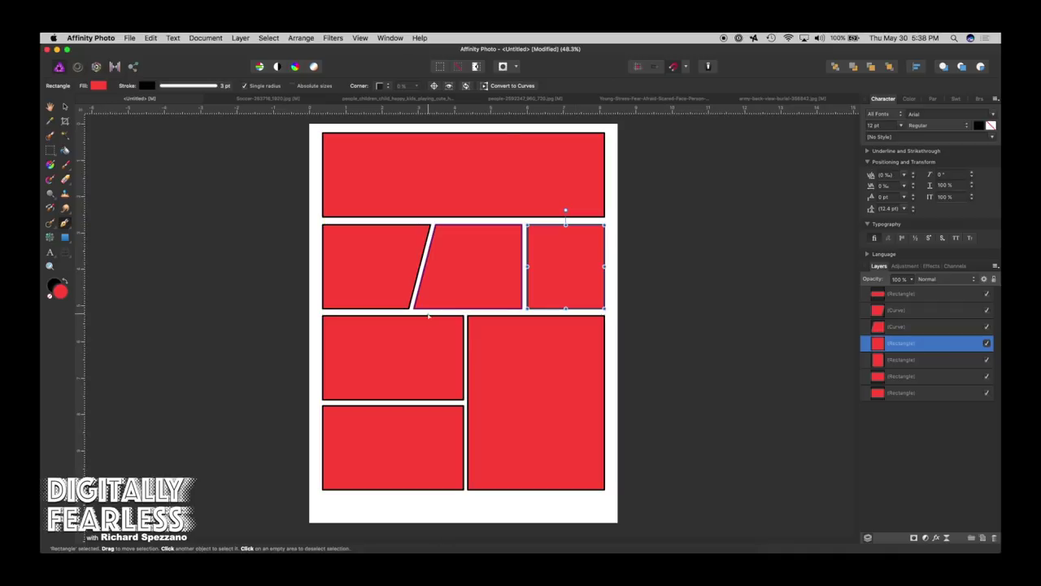
click(425, 349)
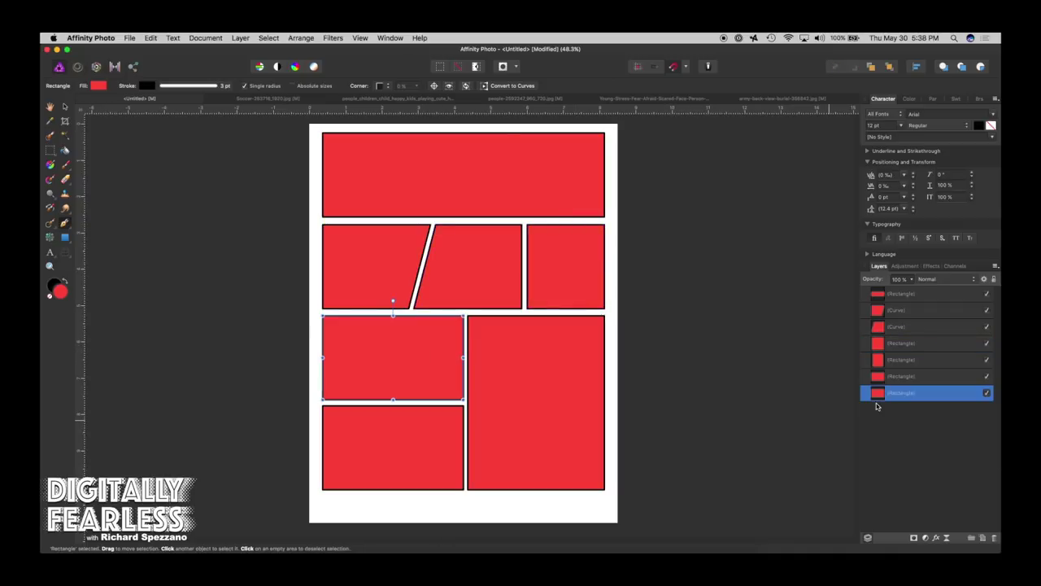
click(595, 280)
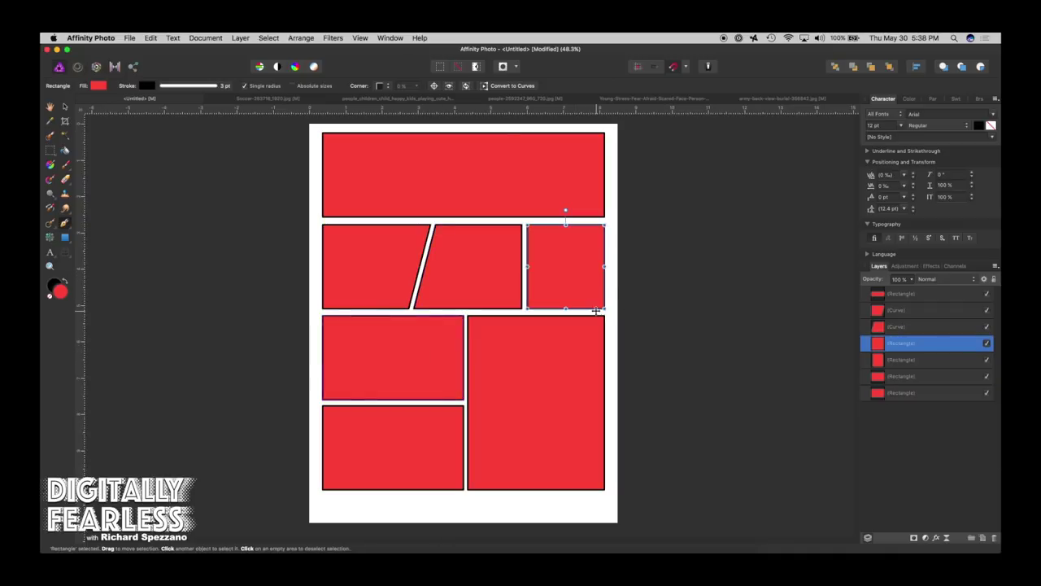
click(433, 349)
drag(886, 391, 862, 354)
click(433, 442)
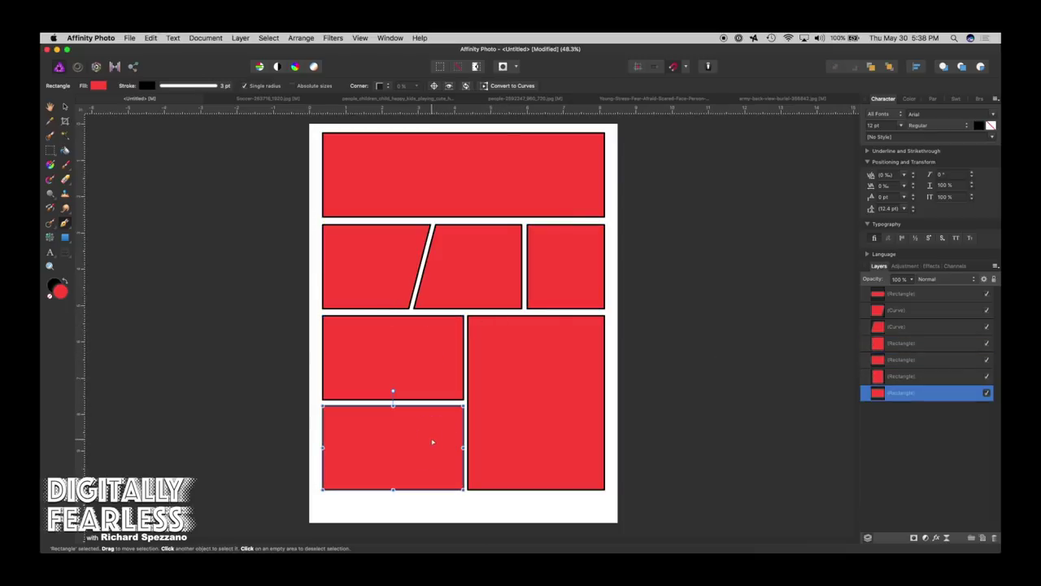
drag(867, 390, 872, 365)
click(933, 465)
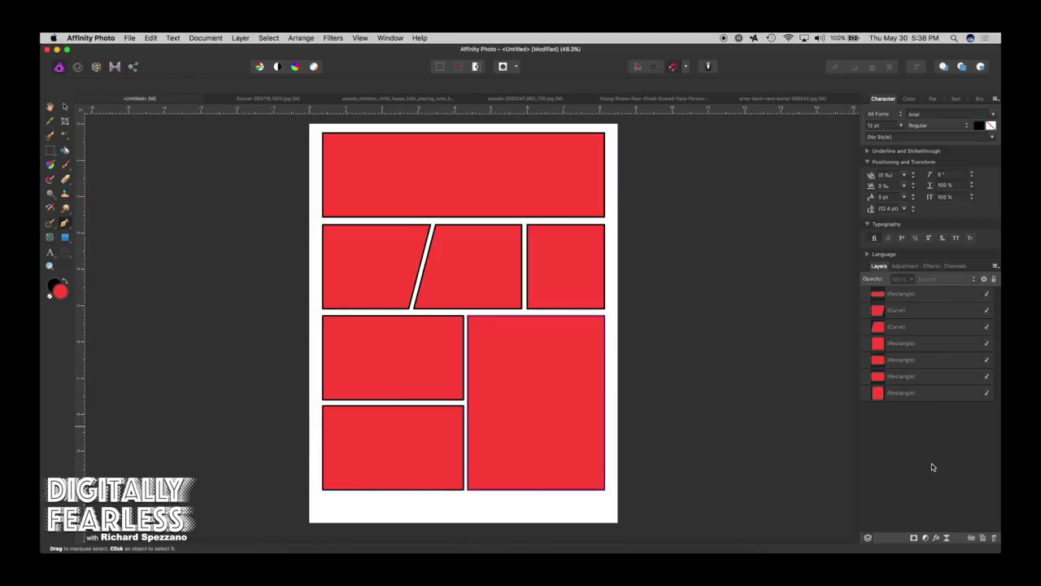
Look through the open soccer and children photos, and turn off the mask in the running-woman photo
click(377, 255)
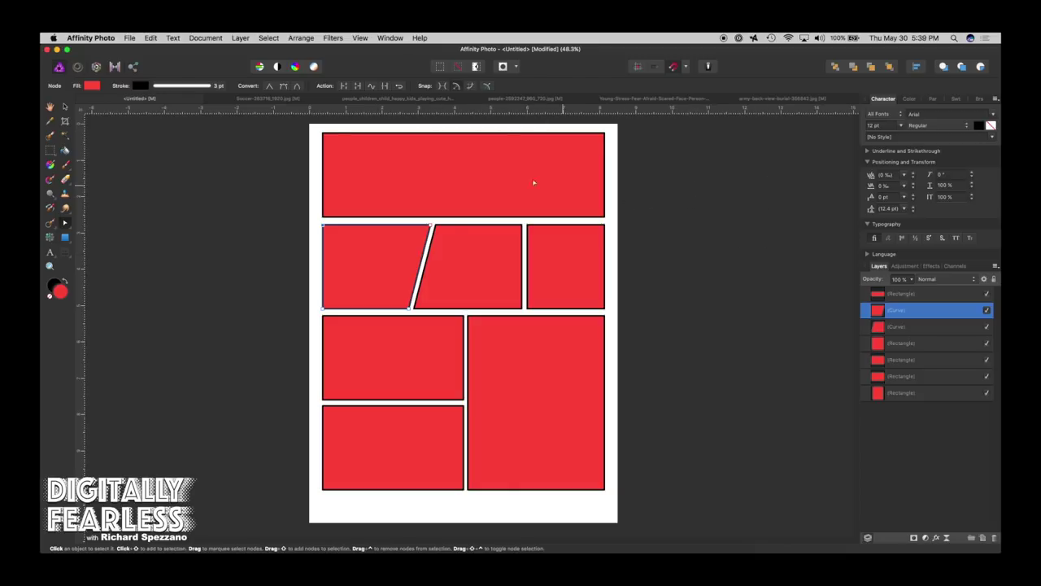
click(298, 98)
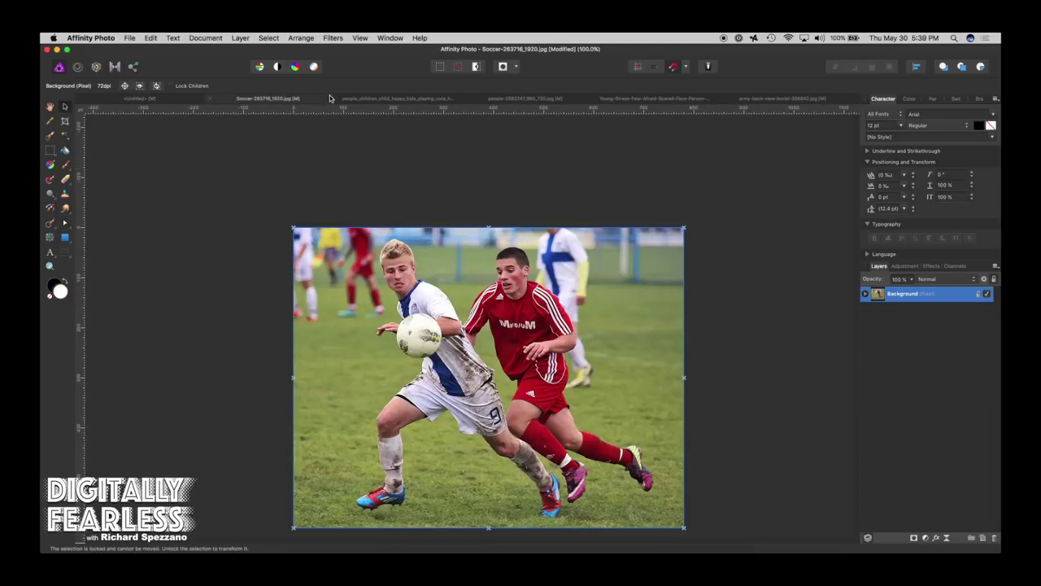
click(362, 99)
click(299, 100)
click(527, 99)
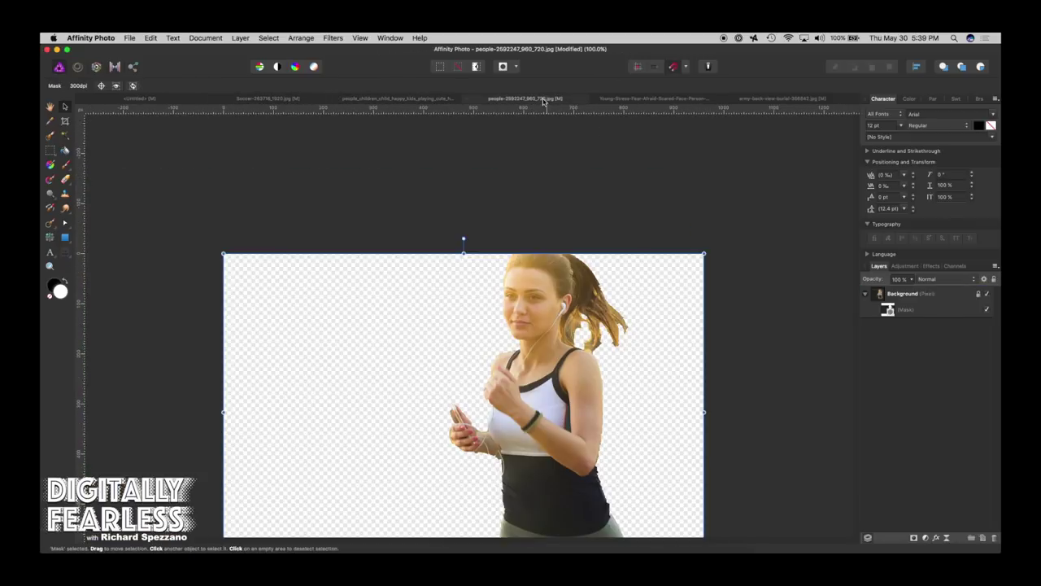
click(985, 310)
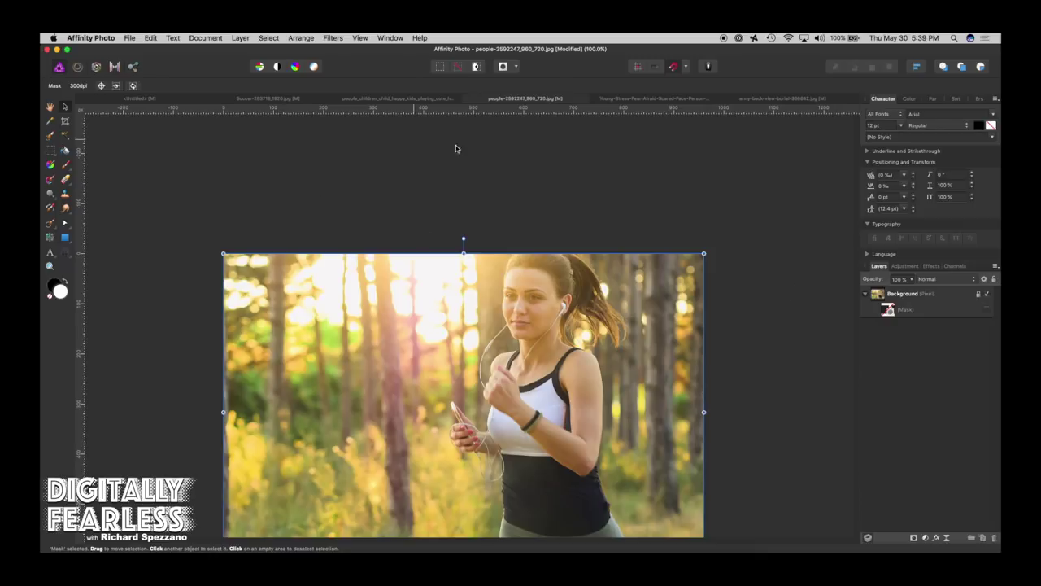
Expand the Background layer in the army-back-view-burial photo and turn off its mask to reveal the full scene
click(651, 100)
click(756, 100)
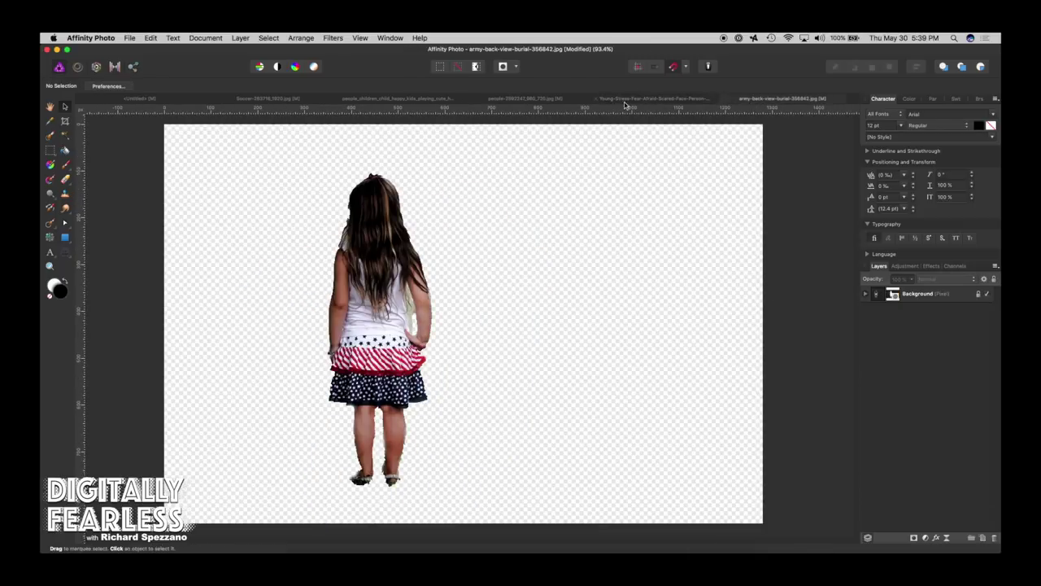
click(989, 295)
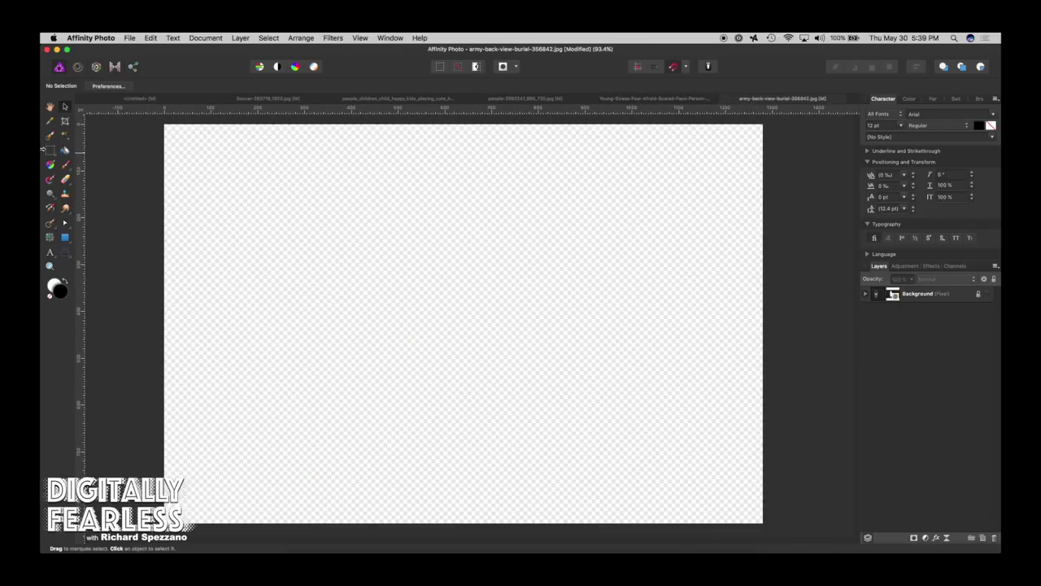
click(988, 295)
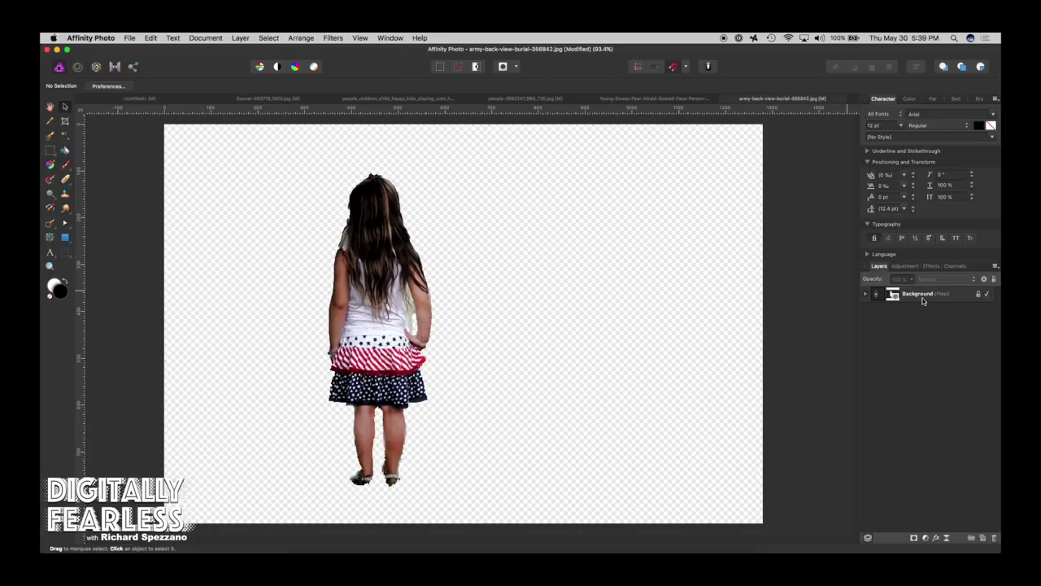
click(864, 294)
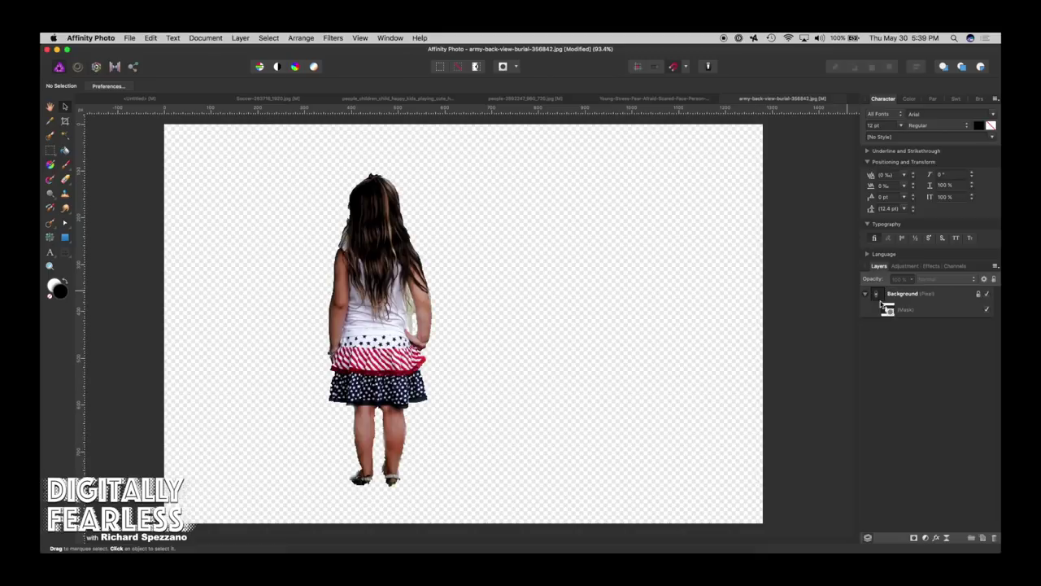
click(989, 310)
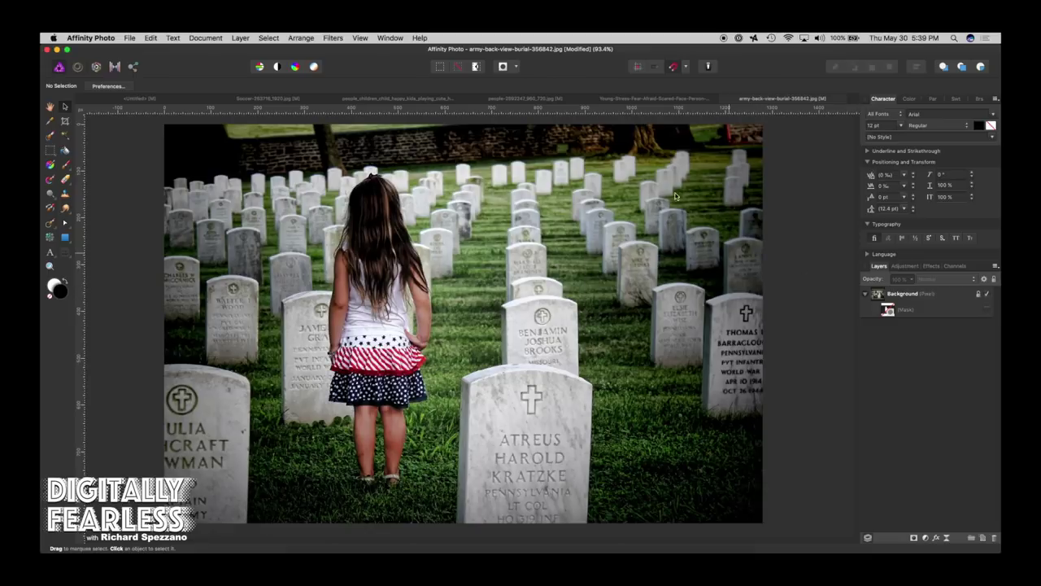
Expand the Background layer in the scared-woman photo and turn off its mask
click(662, 101)
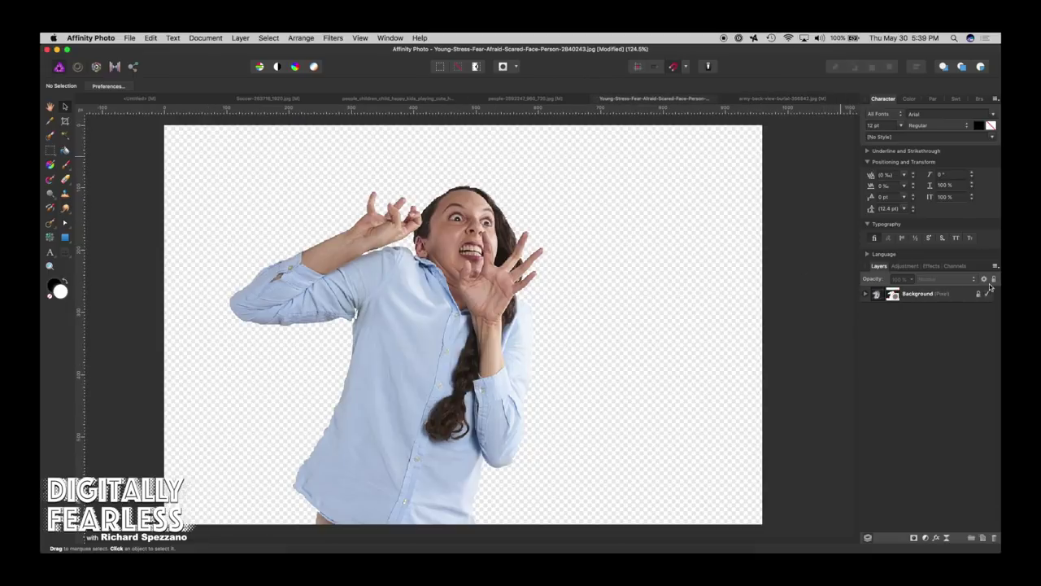
click(866, 294)
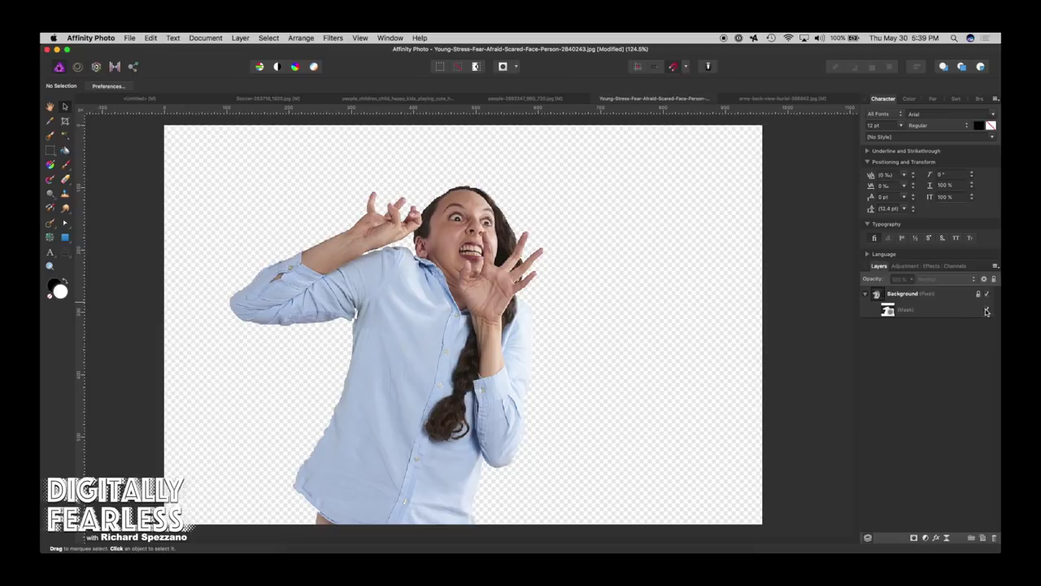
click(987, 310)
Review the running-woman, children and soccer photos, and return to the untitled comic page
click(496, 100)
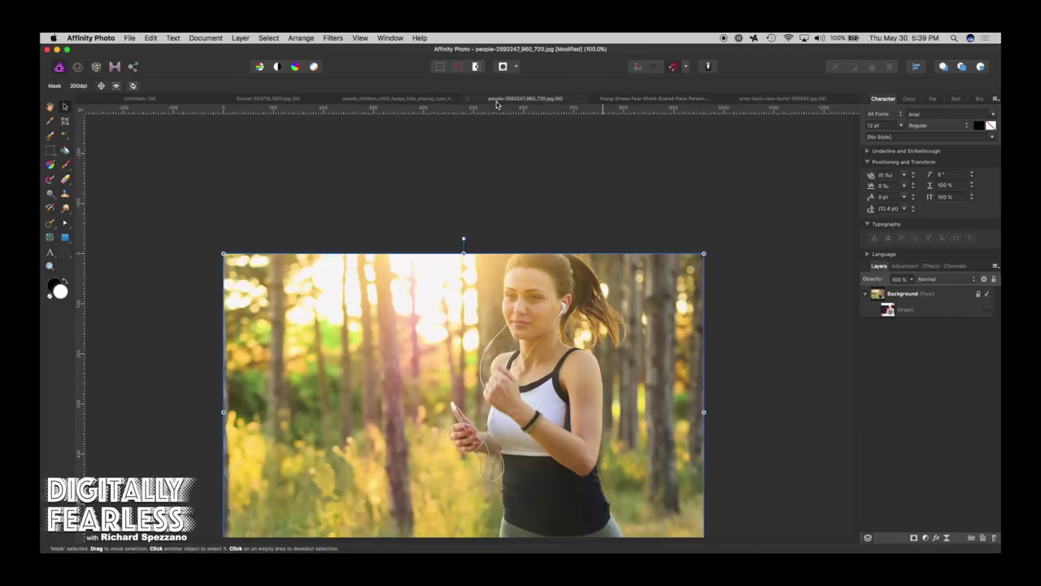
click(397, 99)
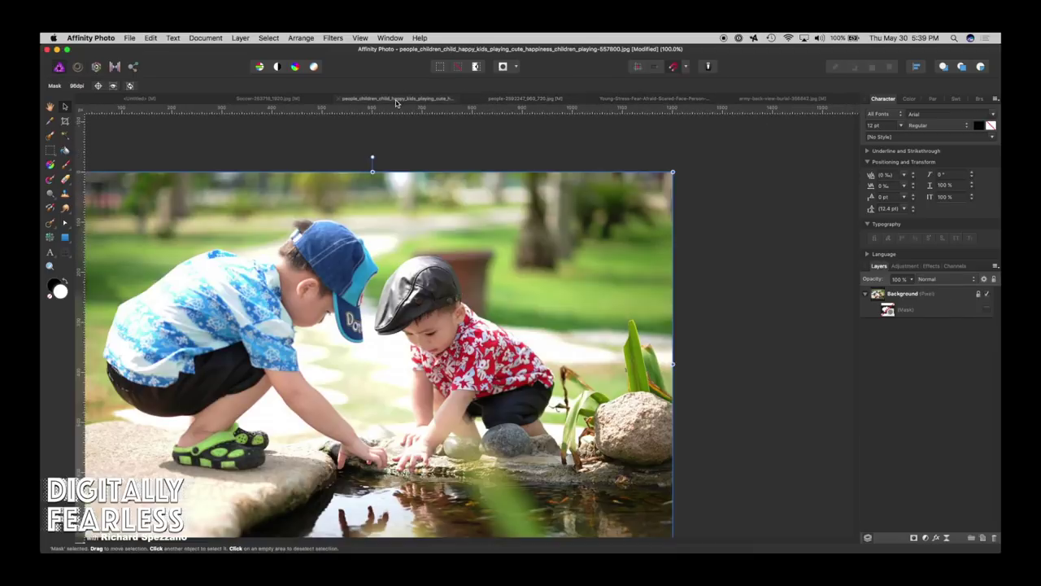
click(282, 101)
click(184, 103)
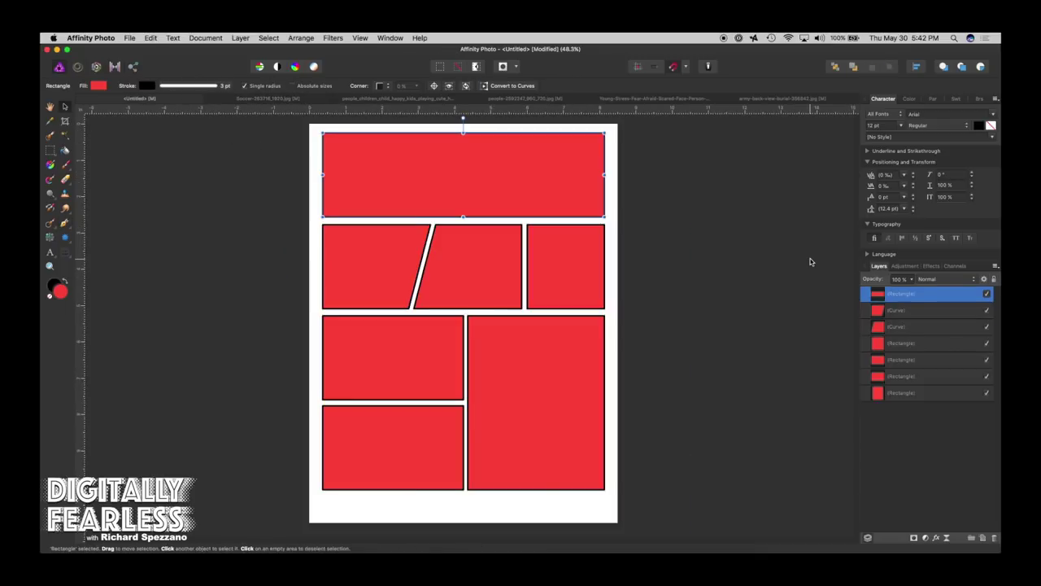
Draw a yellow rectangle with the Rectangle tool, larger than the wide top panel and completely covering it
click(257, 206)
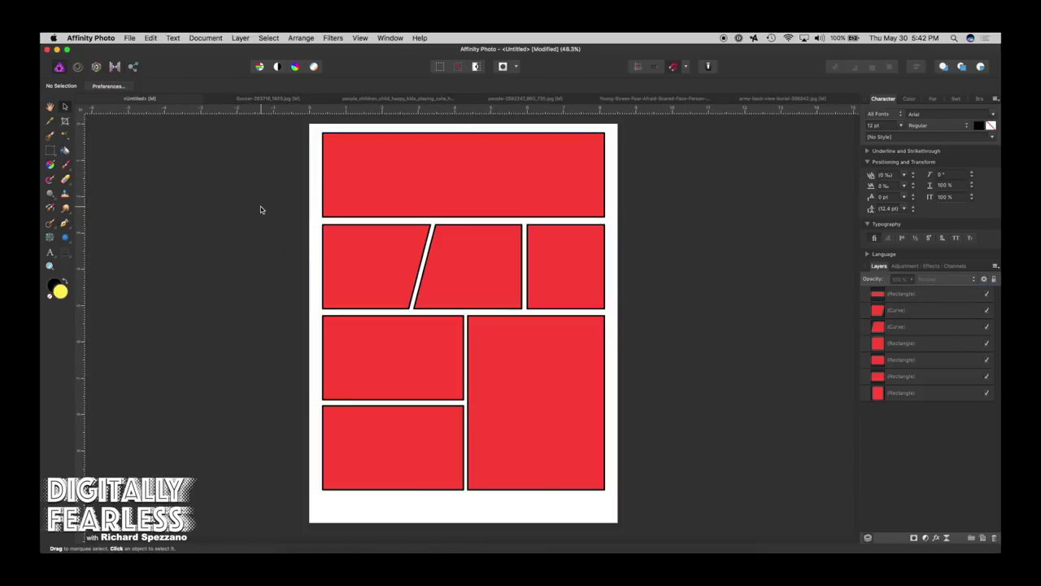
click(360, 161)
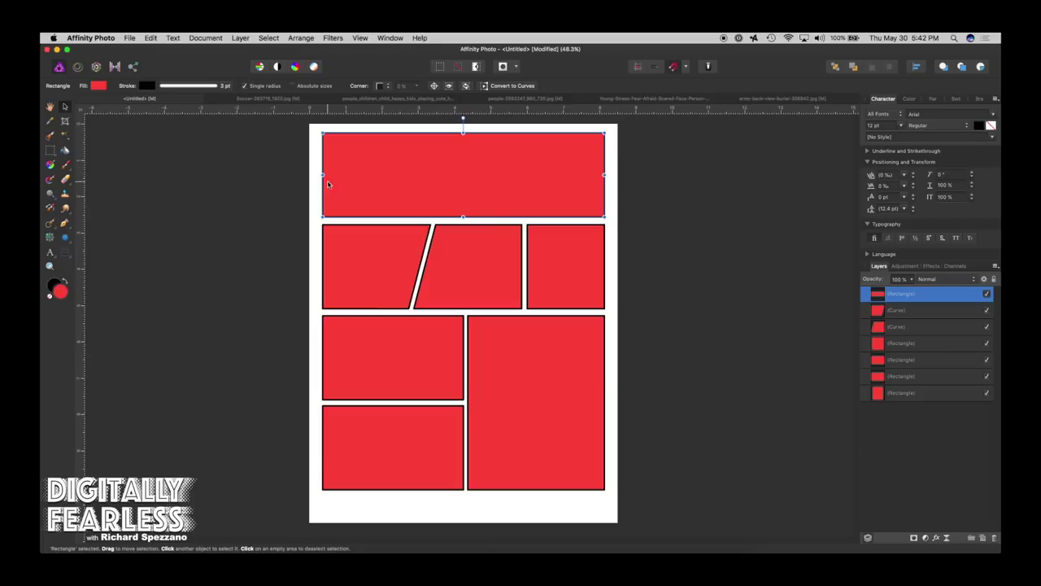
click(67, 242)
click(102, 237)
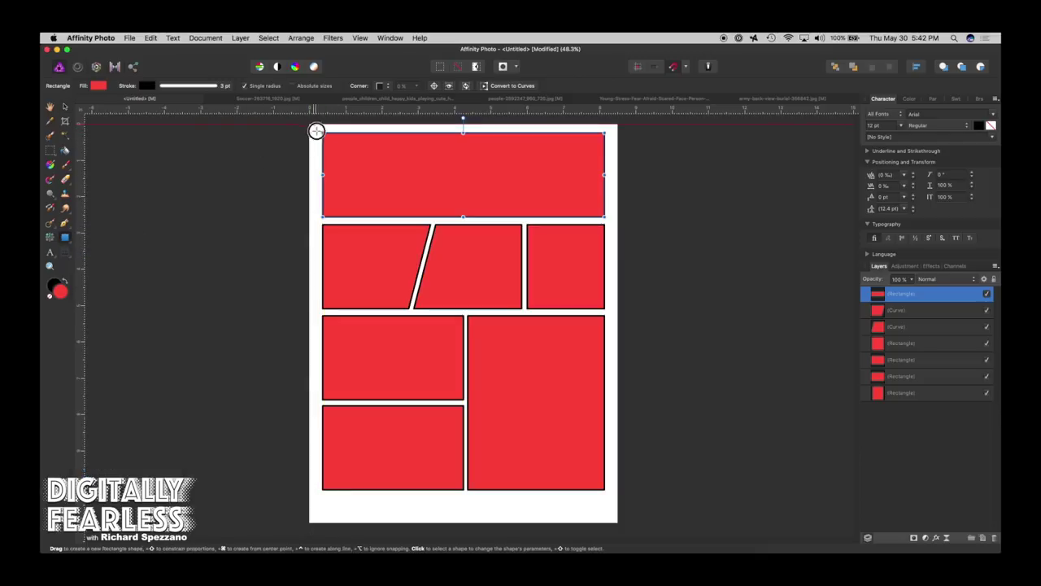
mouse_move(316, 130)
mouse_down()
mouse_move(449, 204)
mouse_move(631, 241)
mouse_up()
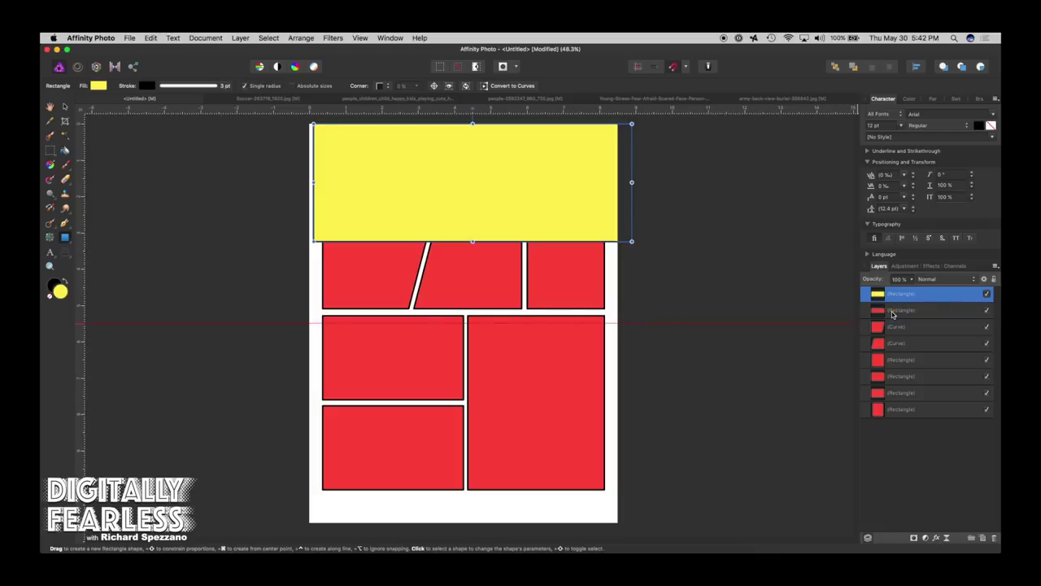
Nest the yellow rectangle inside the wide top panel's layer and recolor its fill with the red sampled from a neighboring panel
drag(887, 293, 892, 313)
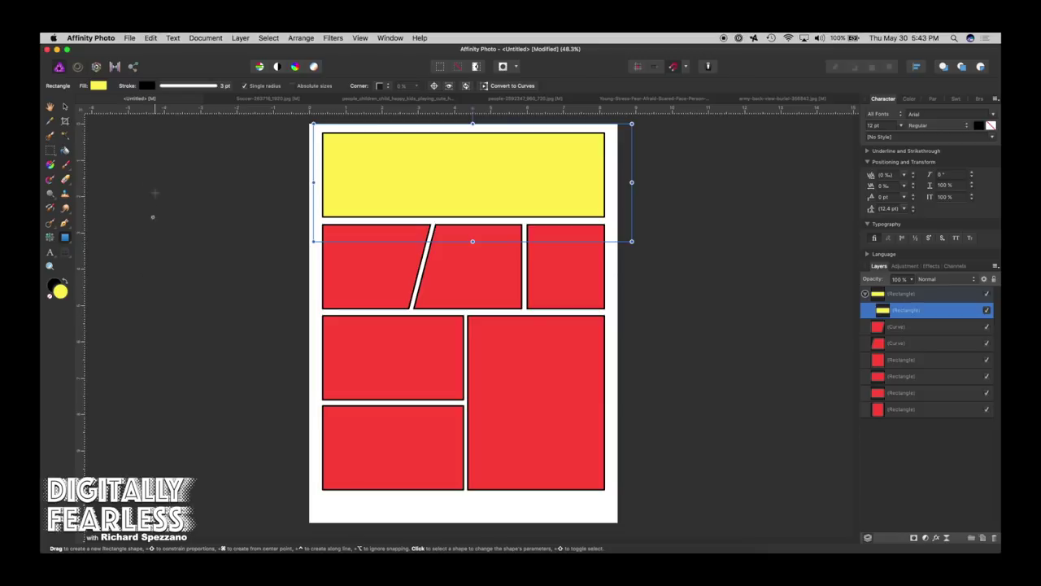
click(97, 85)
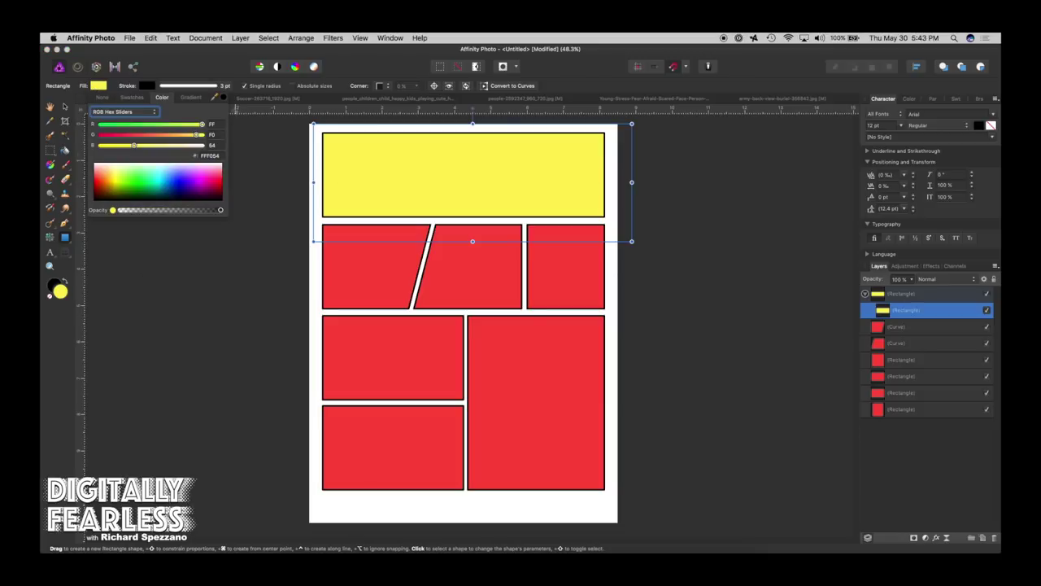
drag(222, 98, 359, 258)
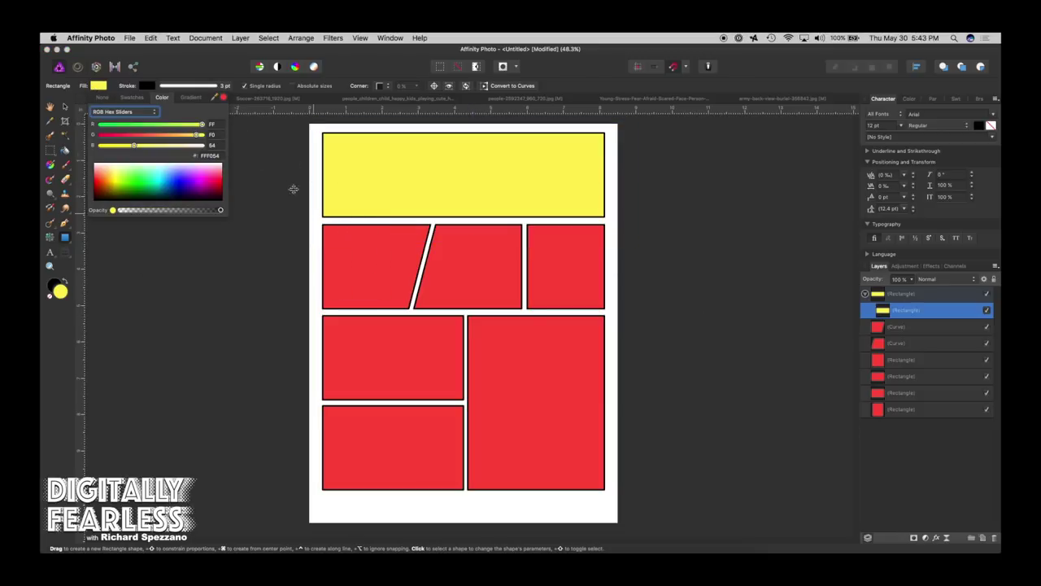
click(224, 98)
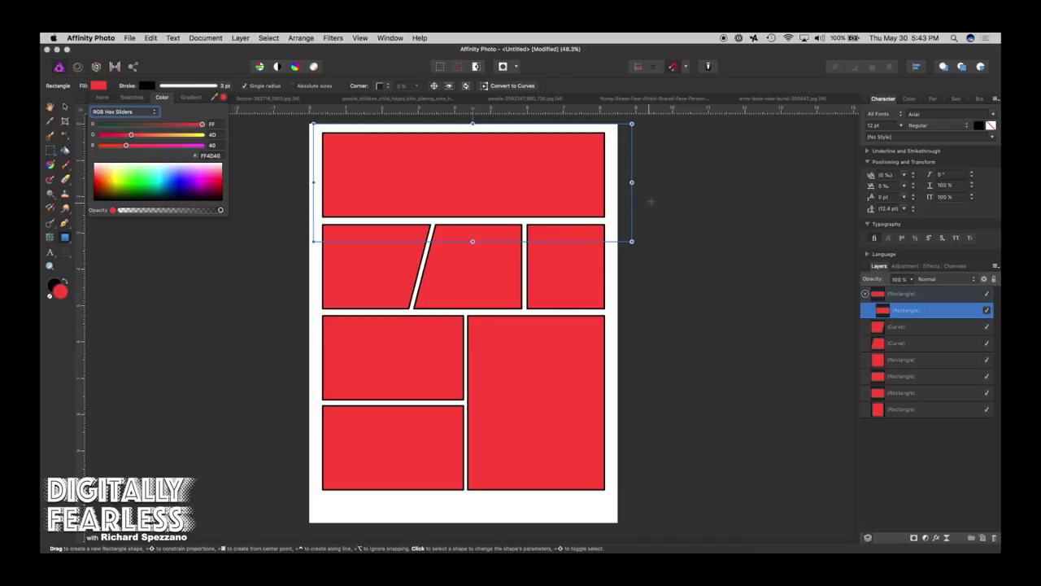
click(142, 233)
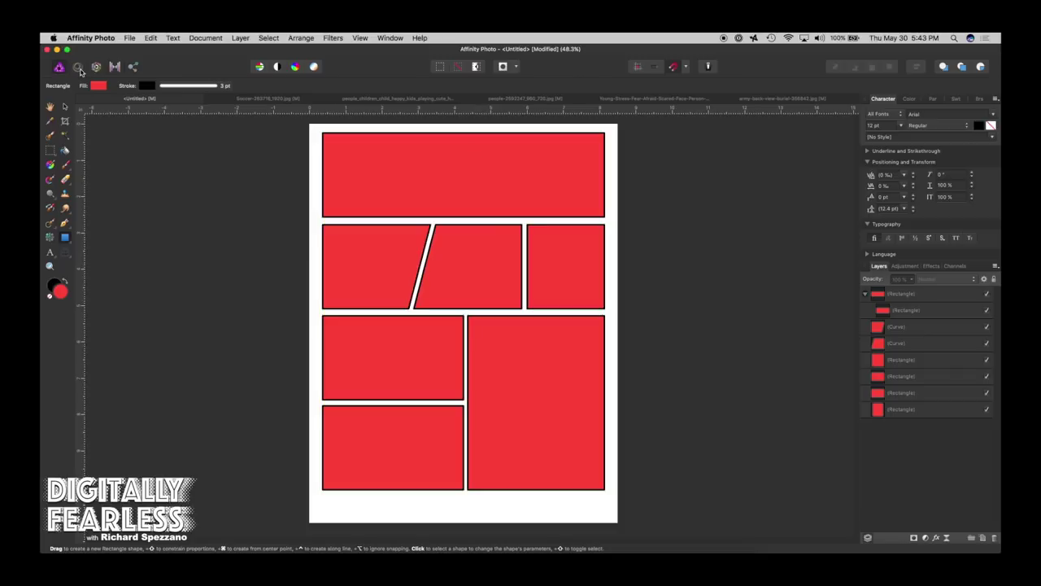
Select the nested rectangle in the wide top panel and add a live Halftone filter layer to it
click(67, 107)
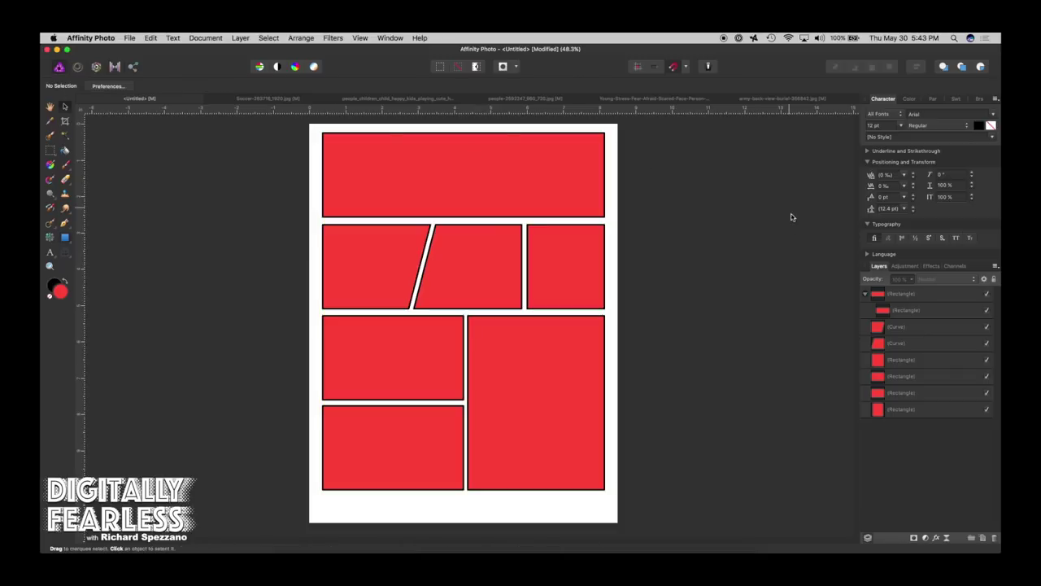
click(886, 314)
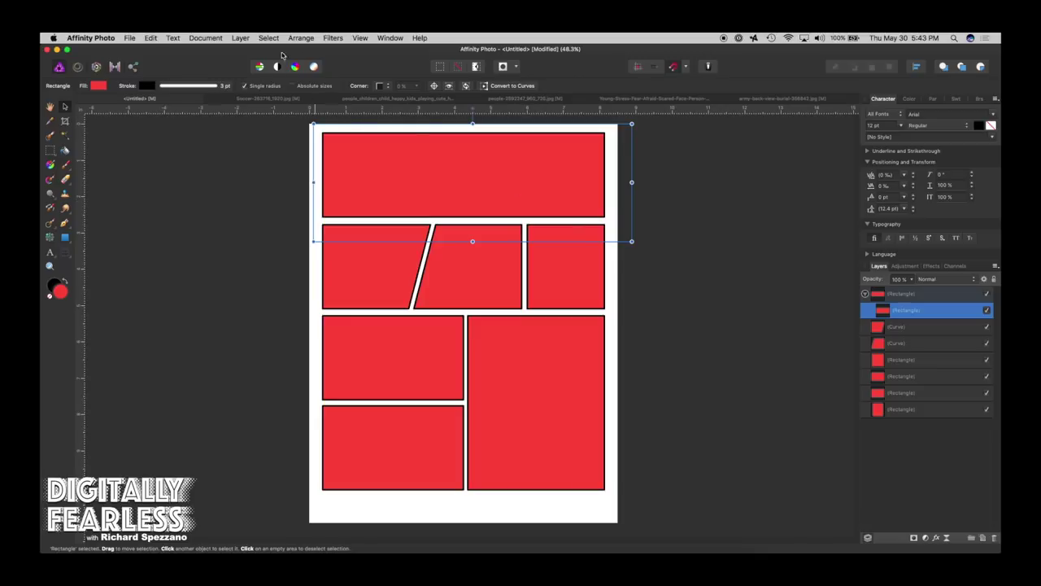
click(242, 39)
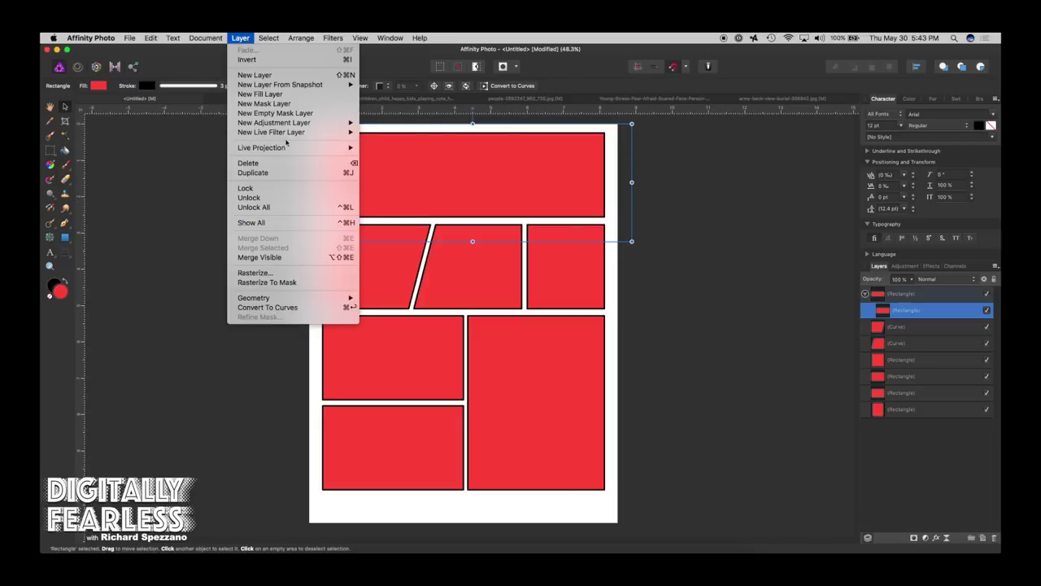
mouse_move(283, 134)
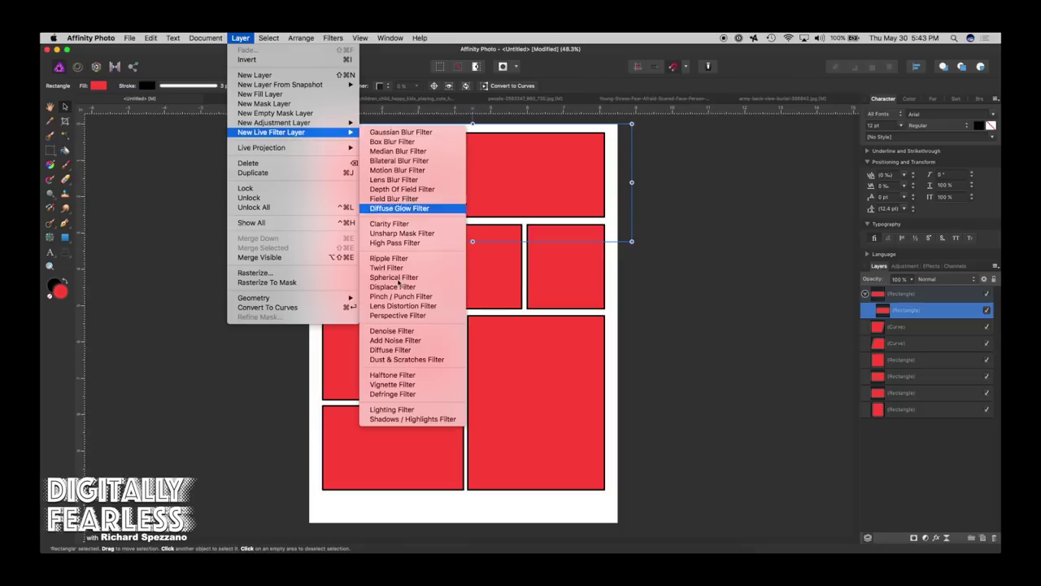
click(388, 376)
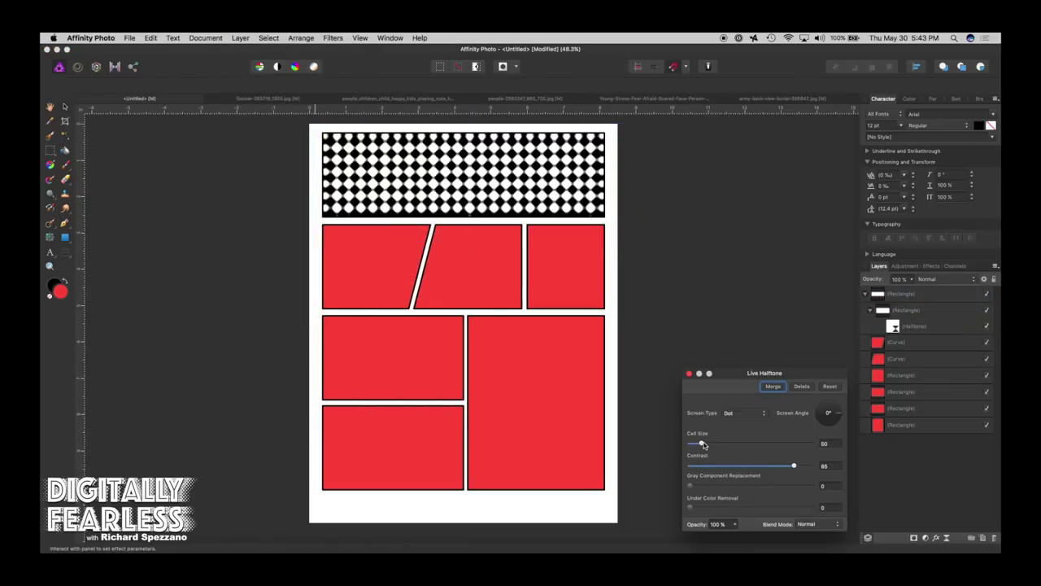
Set the halftone's cell size to about 17.3, its blend mode to Overlay and its screen type to Color
drag(703, 445, 694, 443)
click(803, 524)
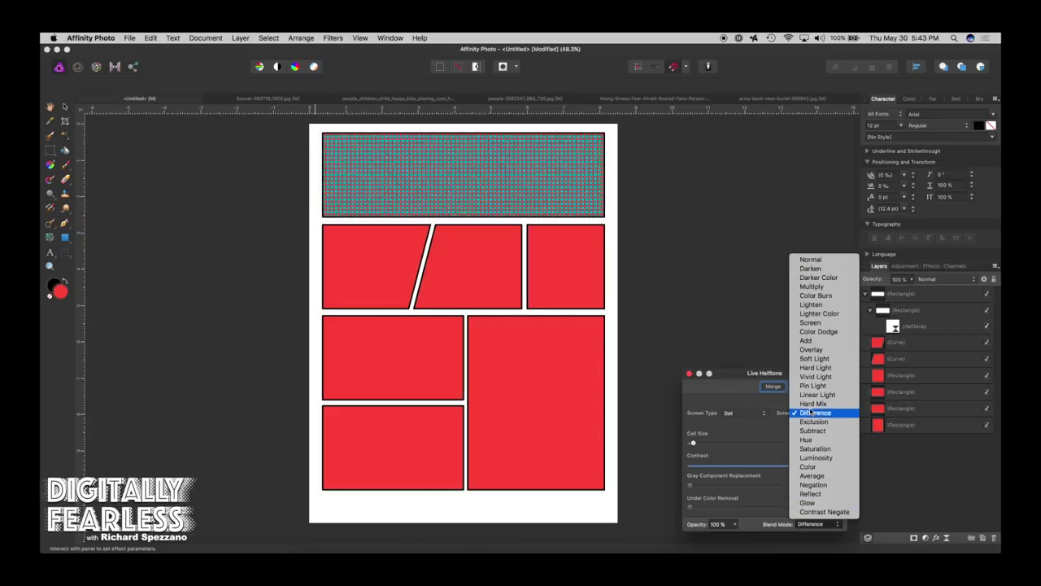
click(809, 349)
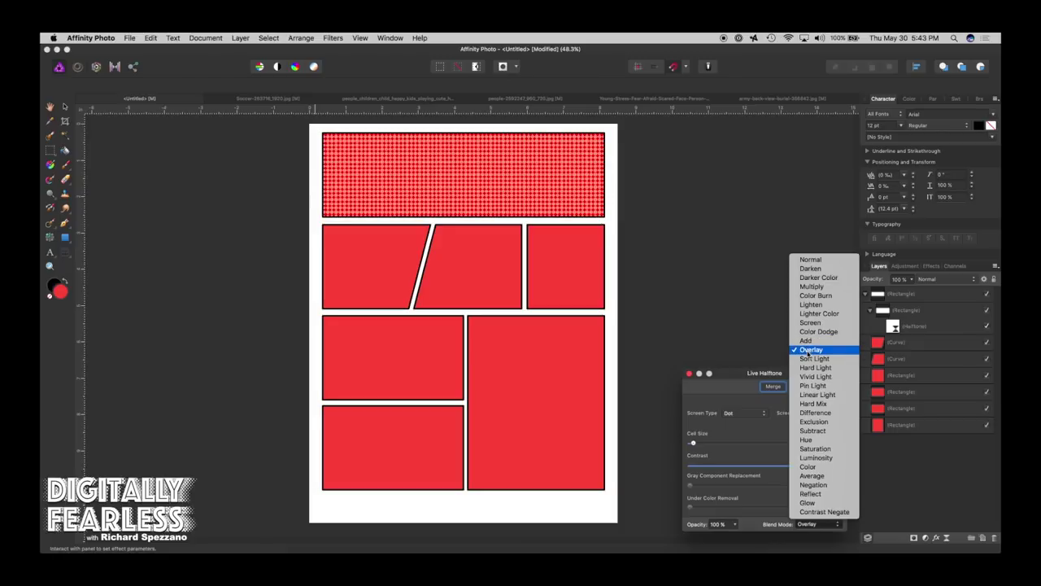
click(807, 350)
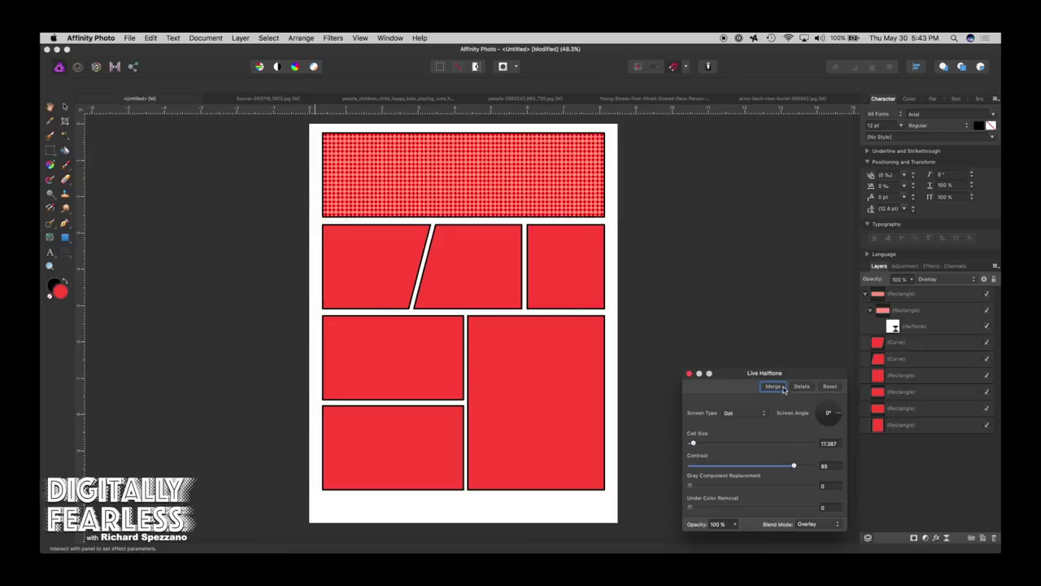
click(725, 413)
click(731, 437)
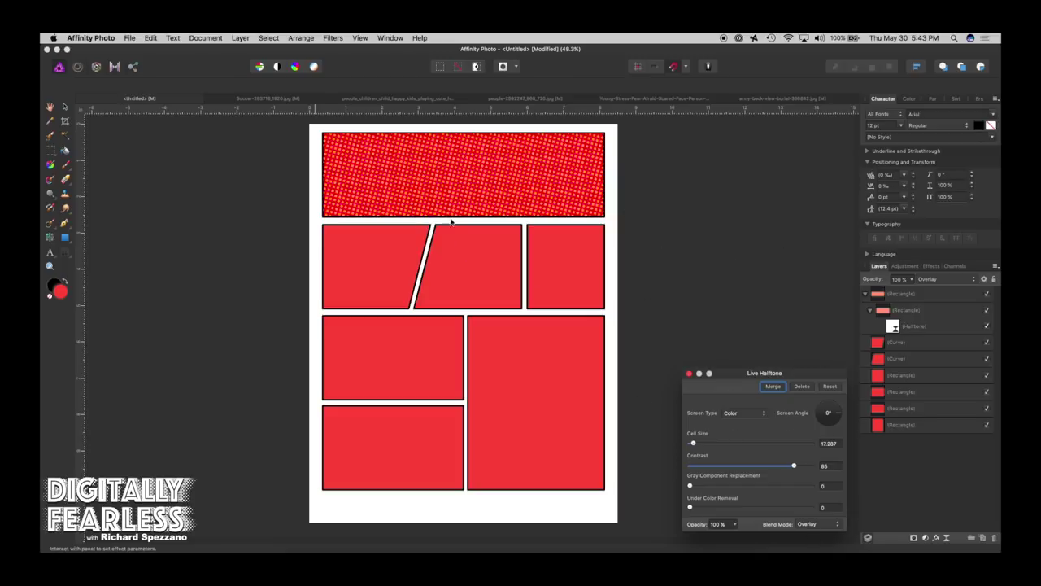
click(188, 184)
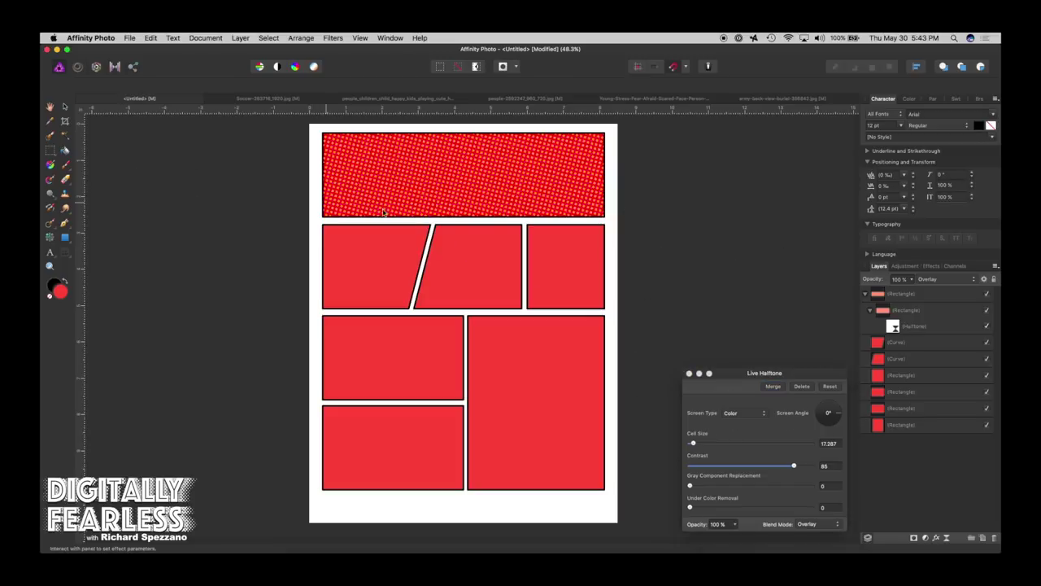
Collapse and select the halftone rectangle's layer, and draw a double star with the Double Star tool across the middle of the page
click(868, 313)
click(880, 316)
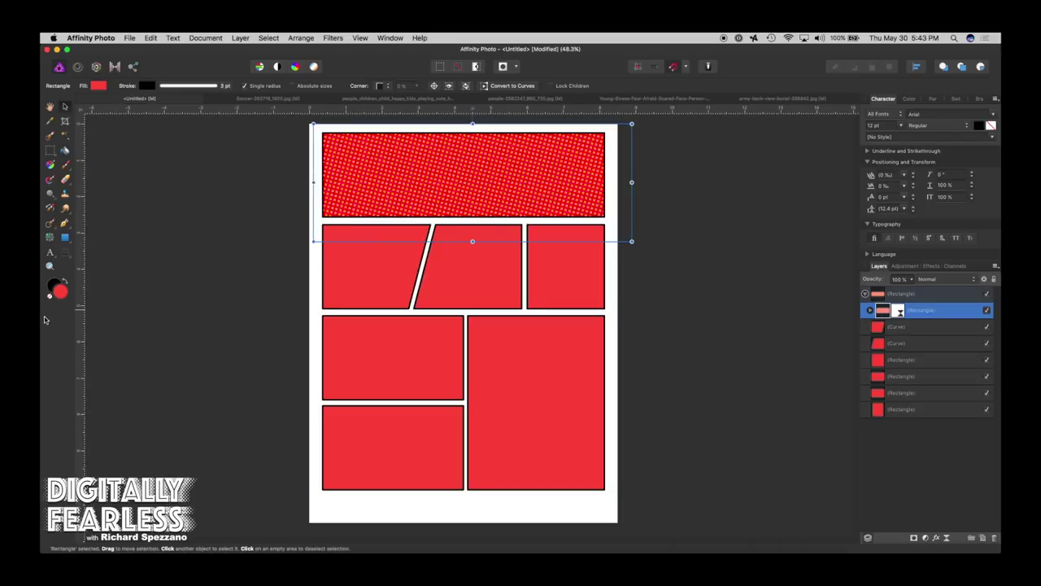
click(60, 237)
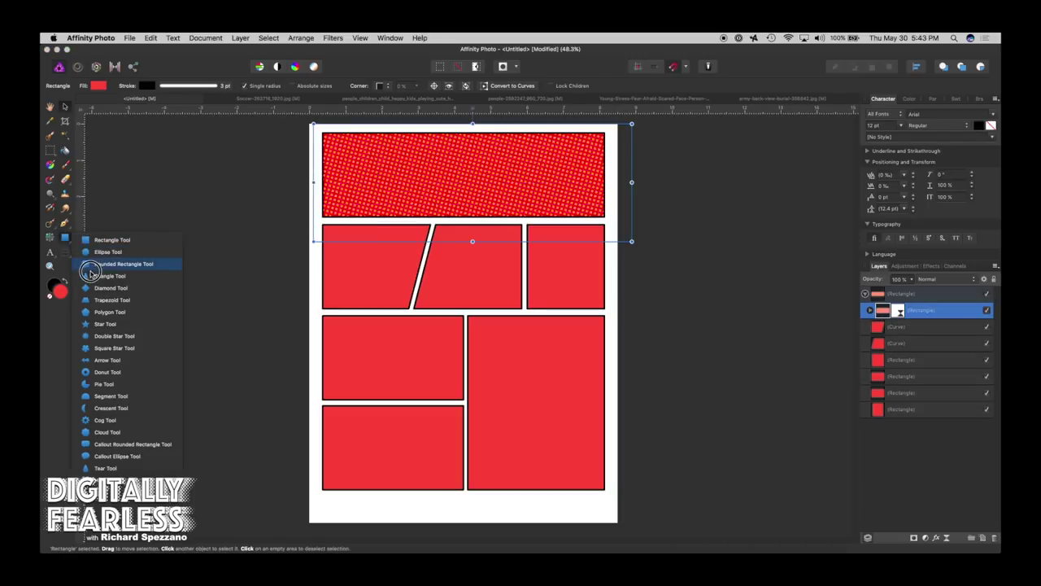
click(91, 336)
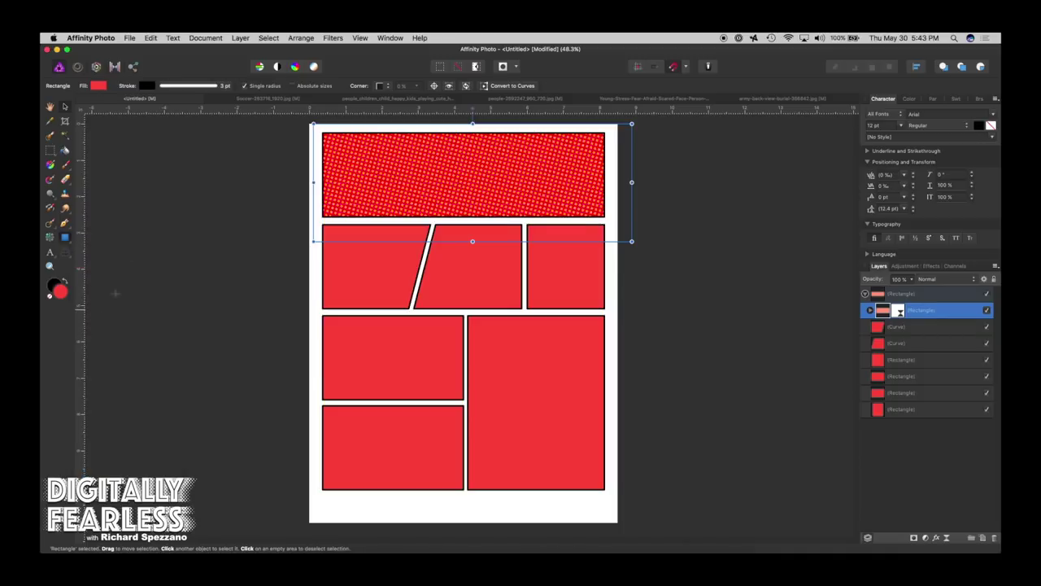
click(98, 86)
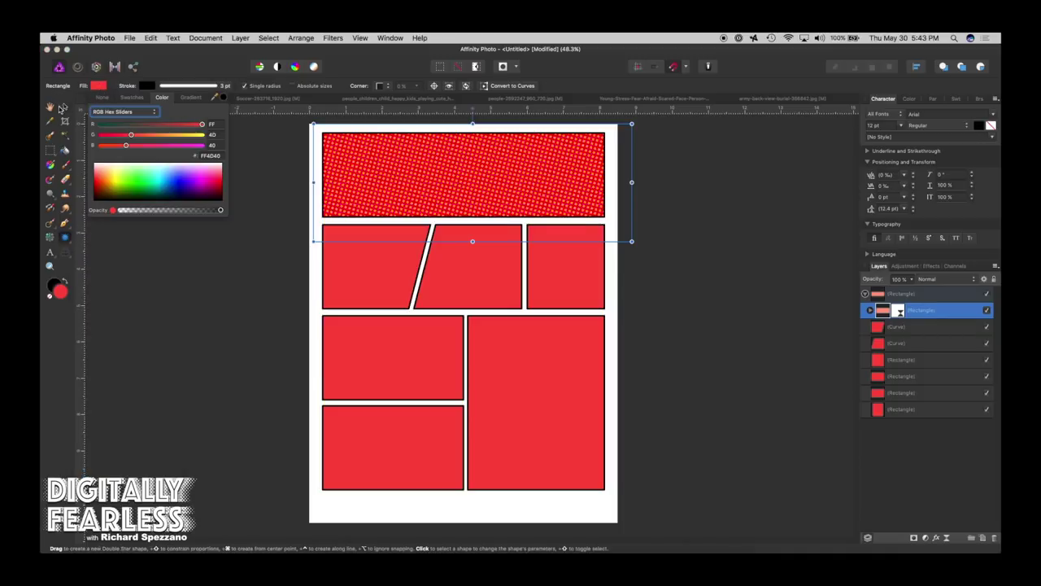
click(63, 108)
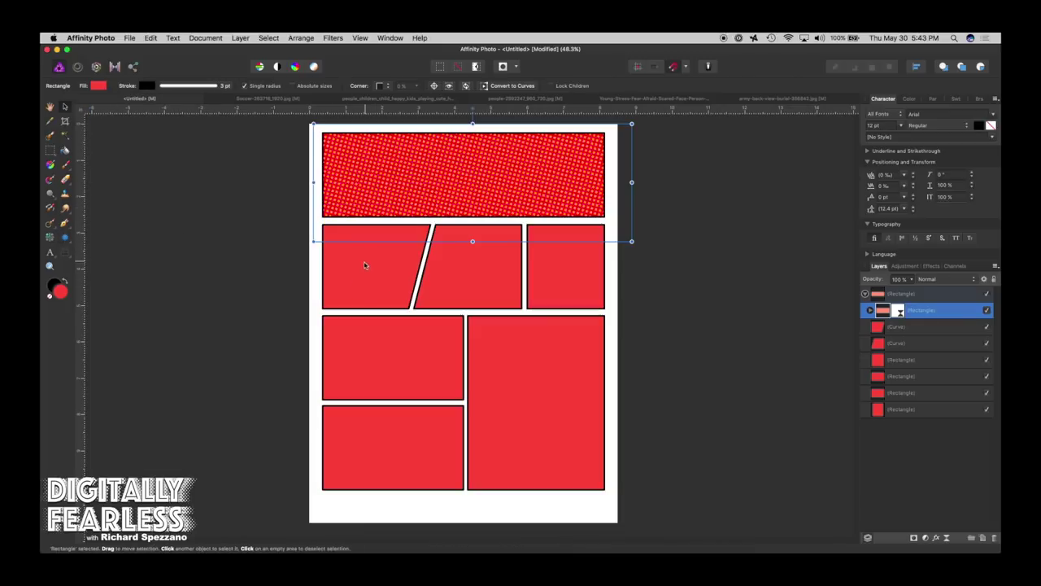
click(66, 236)
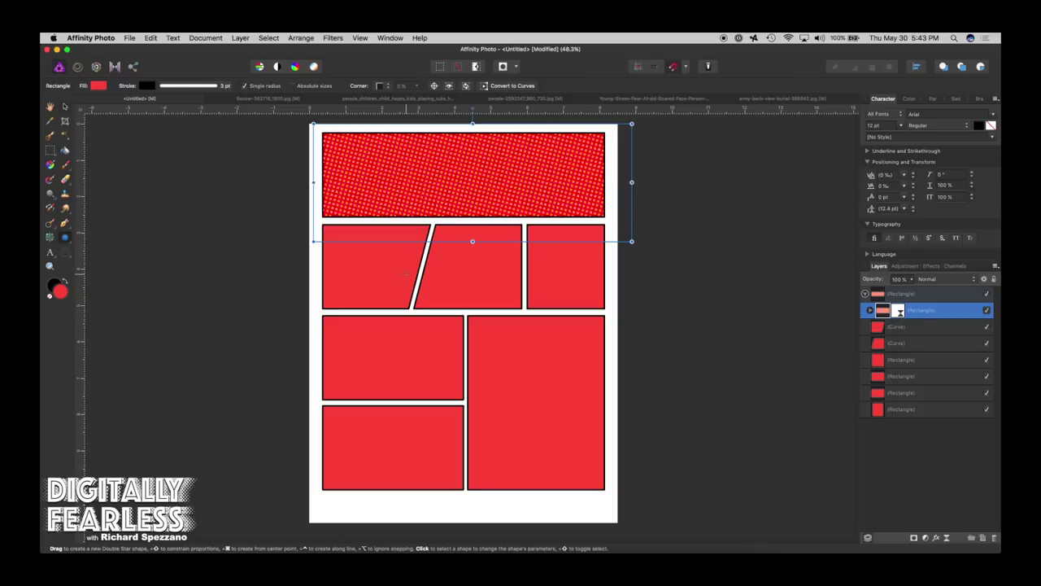
drag(390, 274, 509, 380)
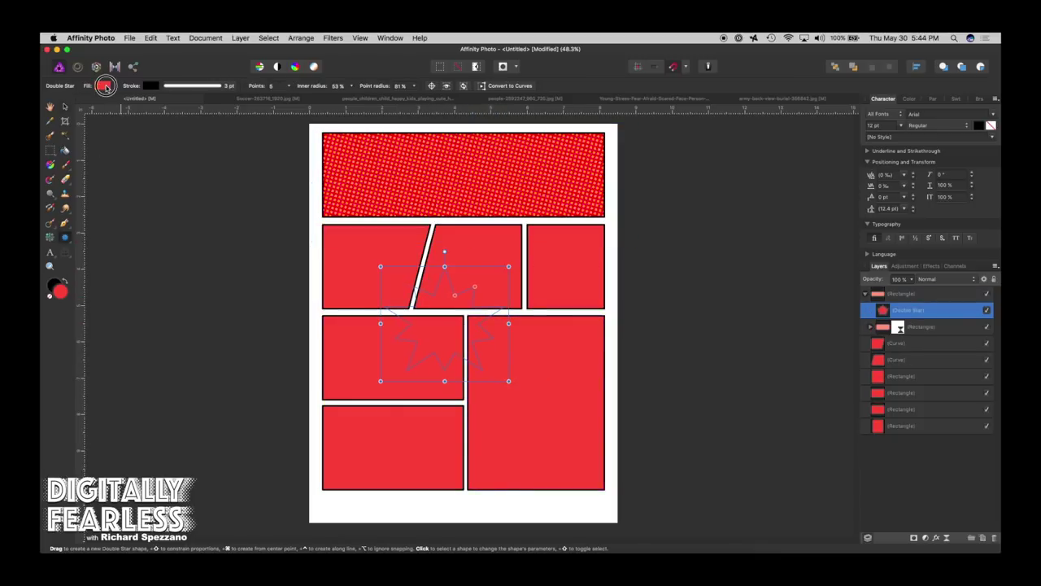
Fill the double star with a bright, slightly greenish yellow
click(101, 85)
click(120, 175)
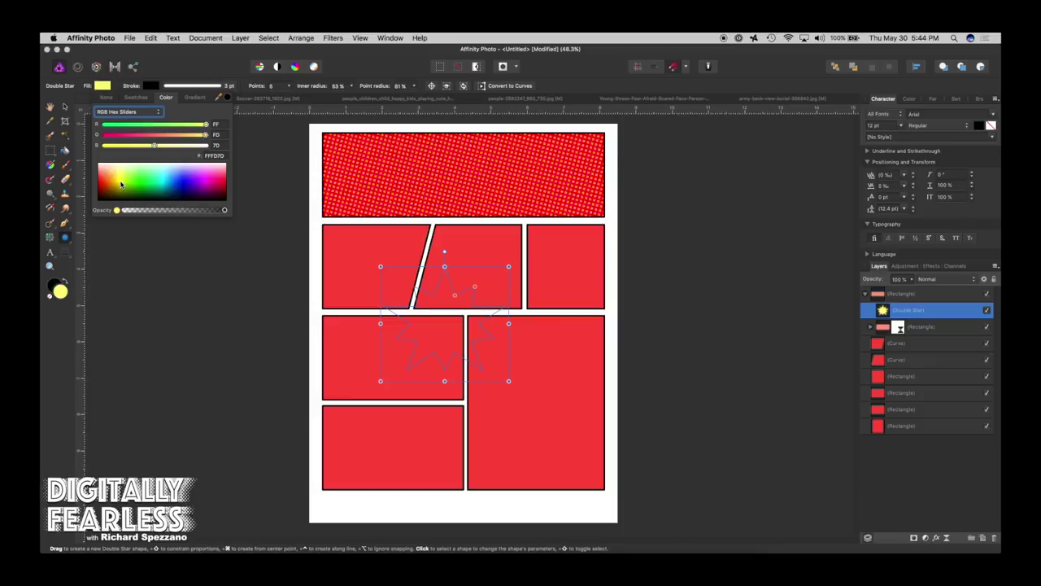
click(120, 184)
click(171, 132)
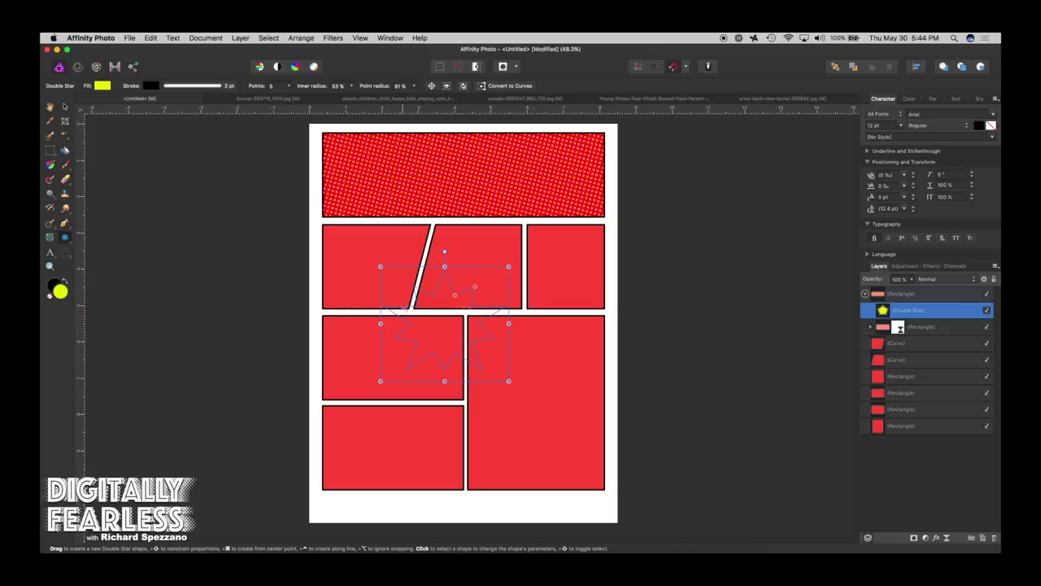
Move the double star into the upper-left corner of the wide top panel and shrink it to about 2.5 in wide
click(50, 107)
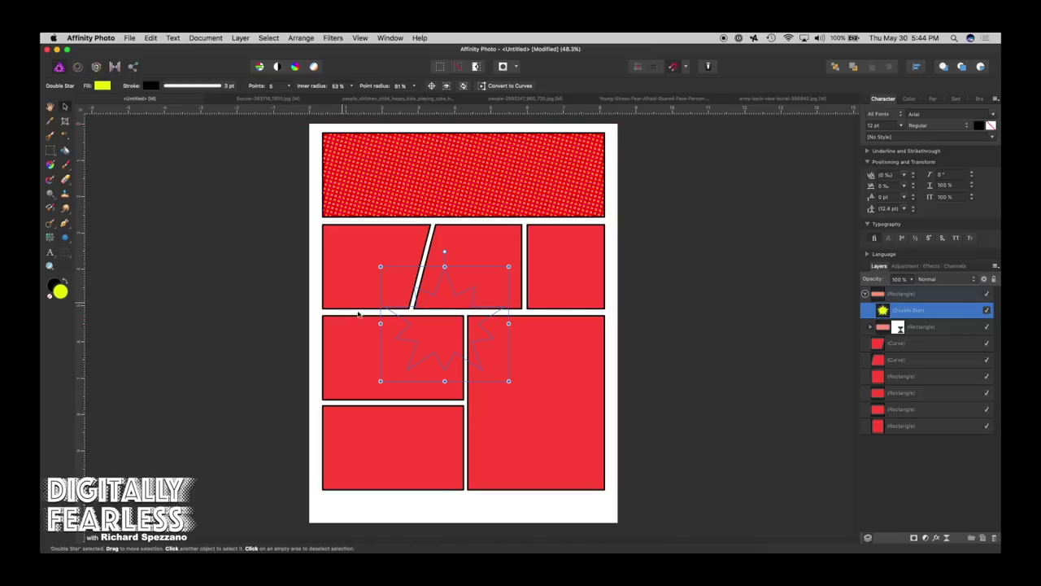
drag(426, 322, 364, 173)
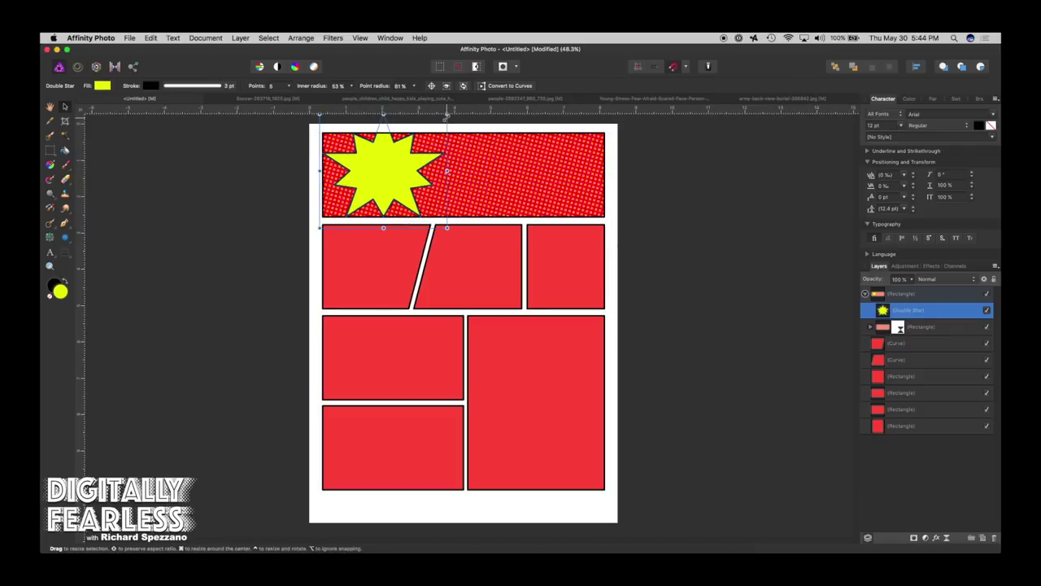
drag(443, 116, 414, 135)
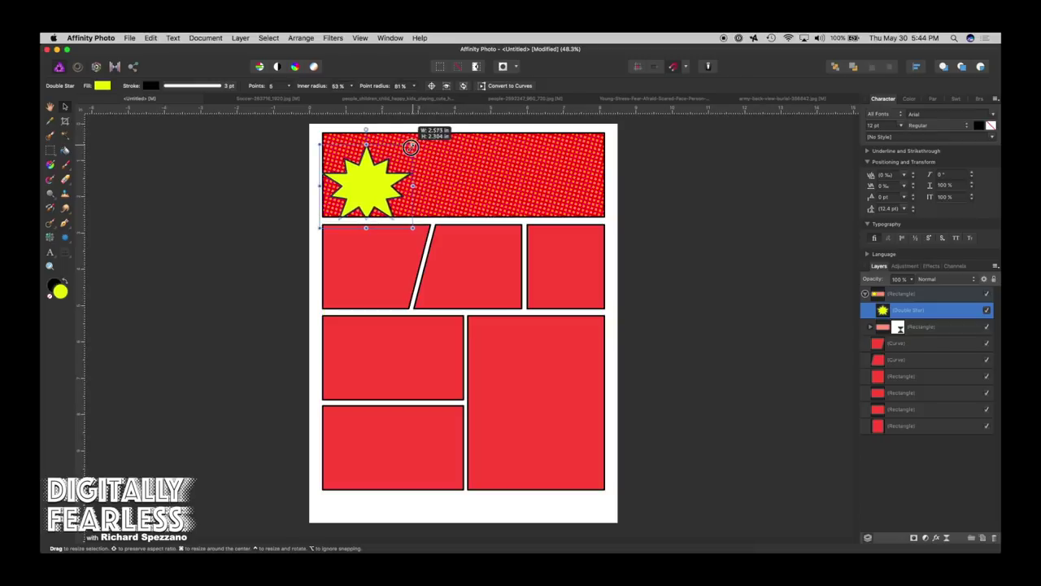
drag(365, 176, 345, 163)
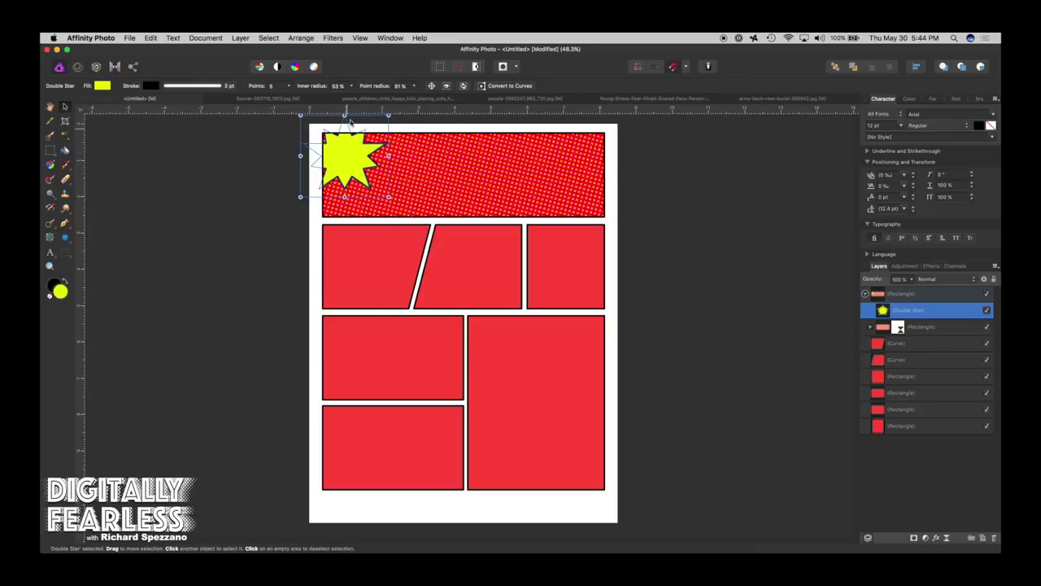
Set the double star to 11 points, stretch it wider across the top panel's corner, and deselect it
click(289, 86)
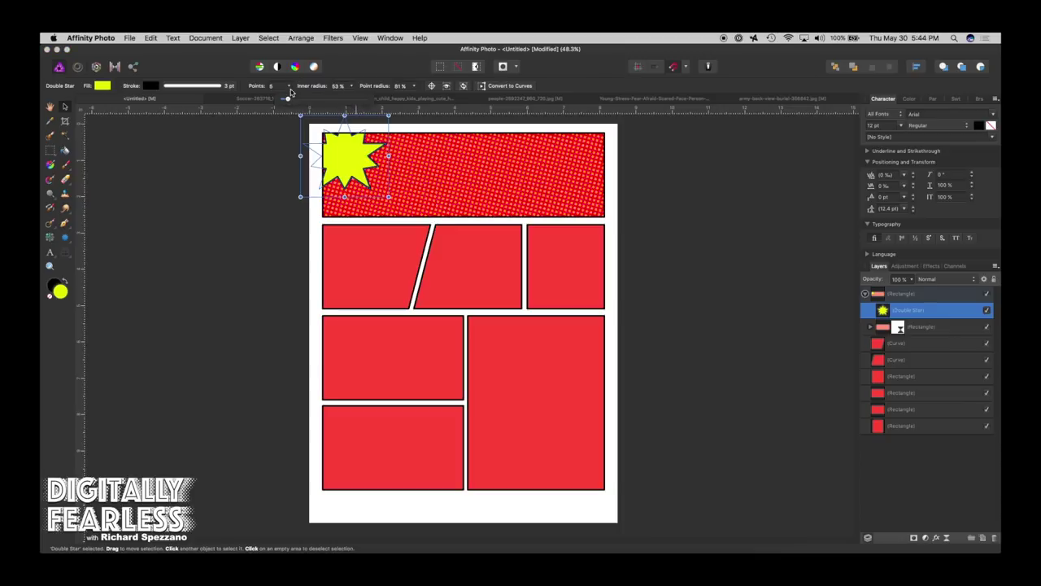
drag(290, 98, 297, 98)
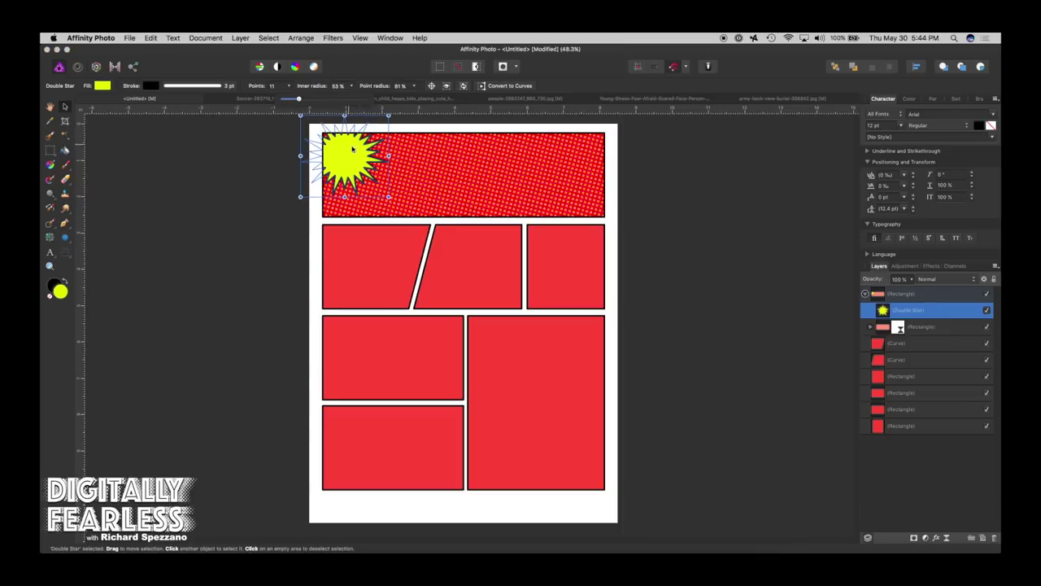
mouse_move(388, 155)
mouse_down()
mouse_move(433, 159)
mouse_move(376, 165)
mouse_up()
click(683, 191)
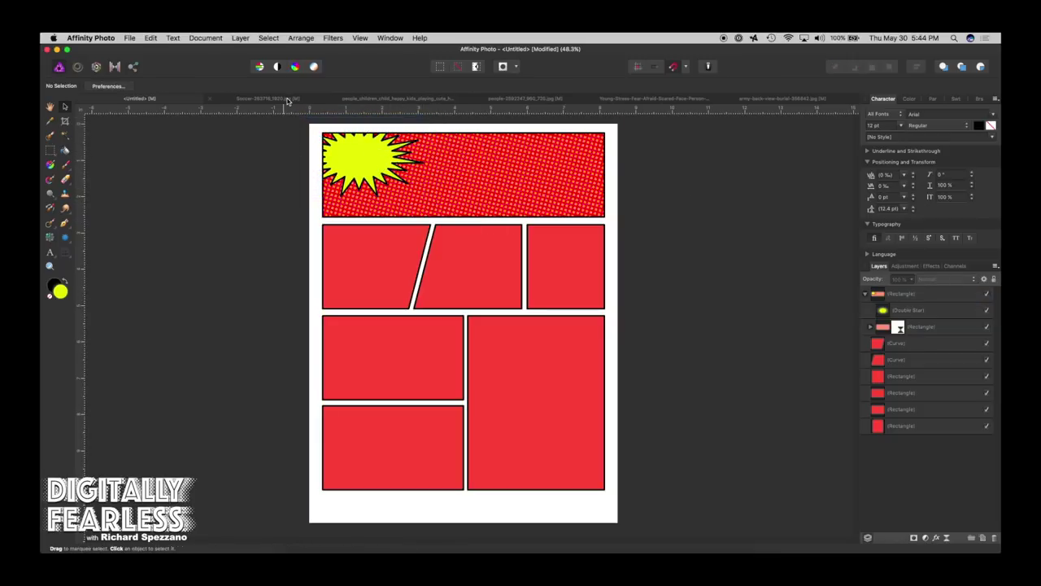
Go to the scared-woman photo document and copy its Background layer together with the mask
click(354, 100)
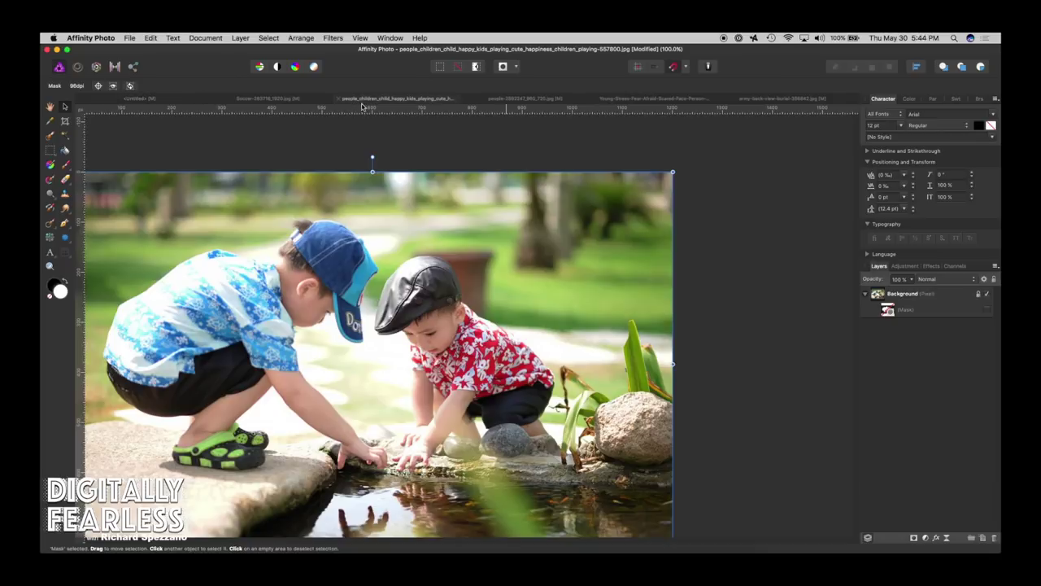
click(496, 101)
click(641, 102)
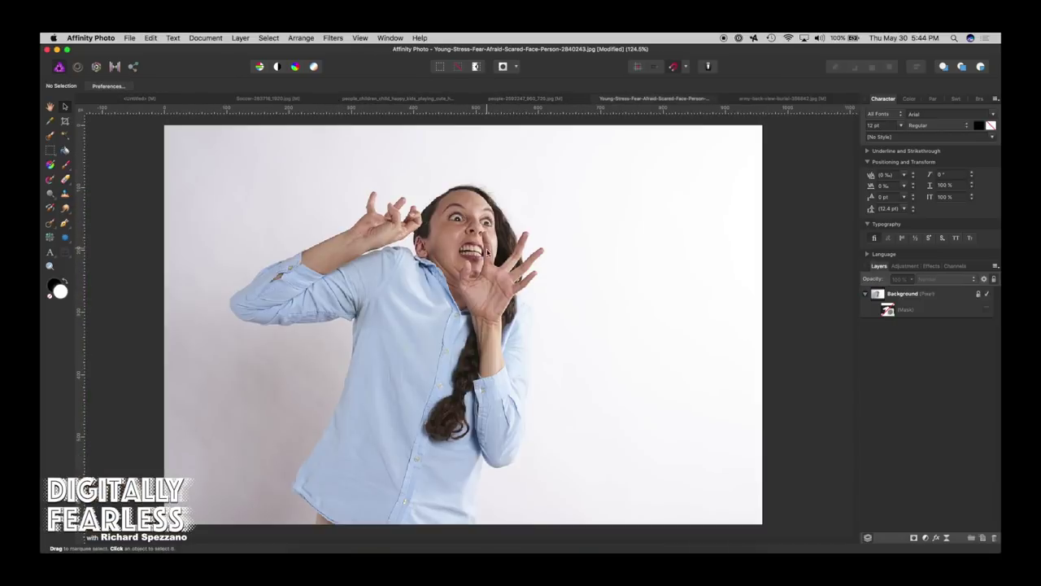
click(879, 296)
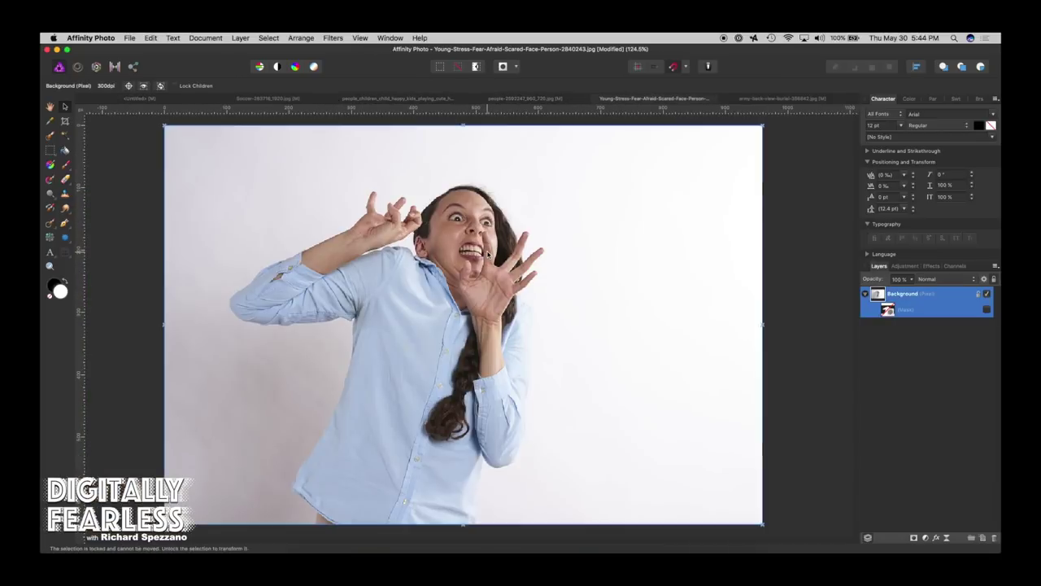
click(867, 295)
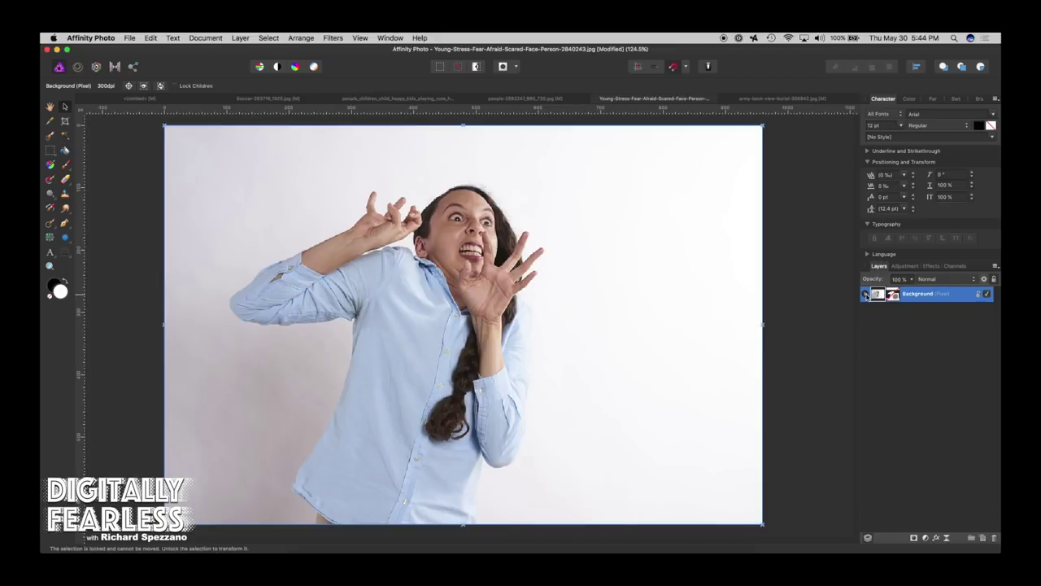
Paste the scared-woman photo into the comic page's top panel, directly above the halftone rectangle and below the double star
click(166, 99)
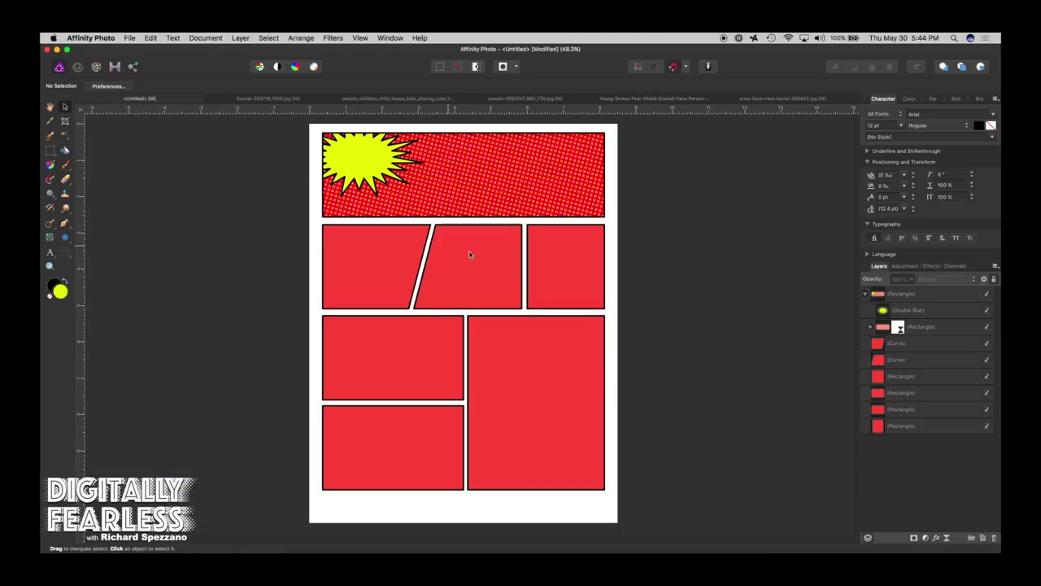
click(883, 326)
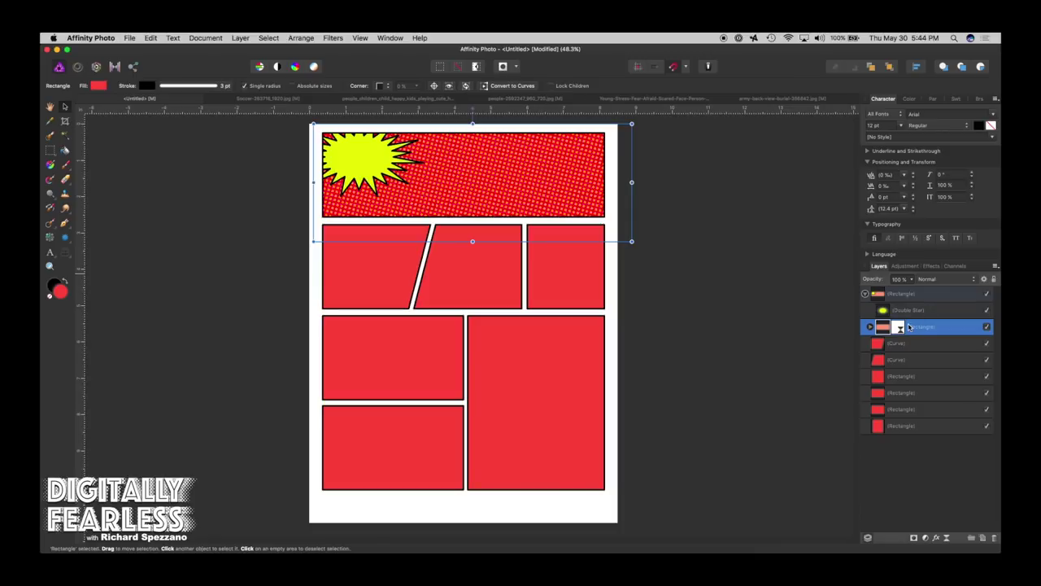
key(super+alt+v)
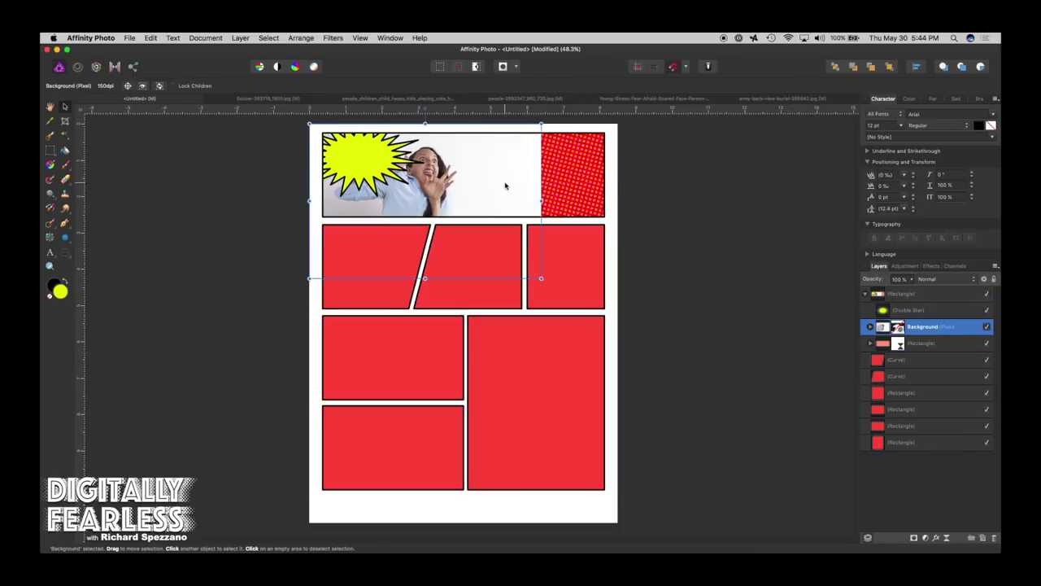
Move the pasted photo toward the middle of the top panel and enable its mask to hide the white background
drag(505, 182, 560, 184)
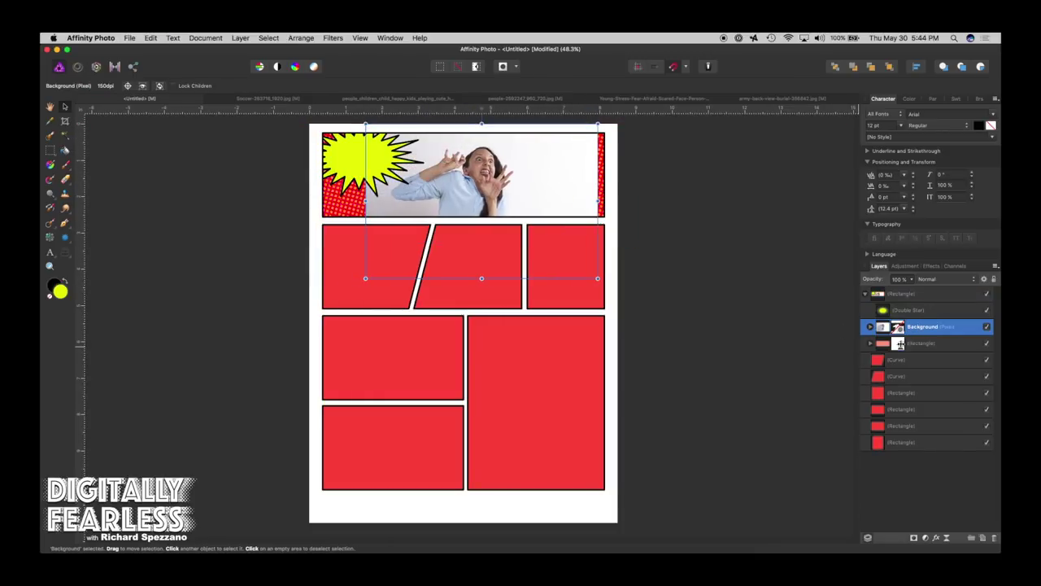
click(870, 326)
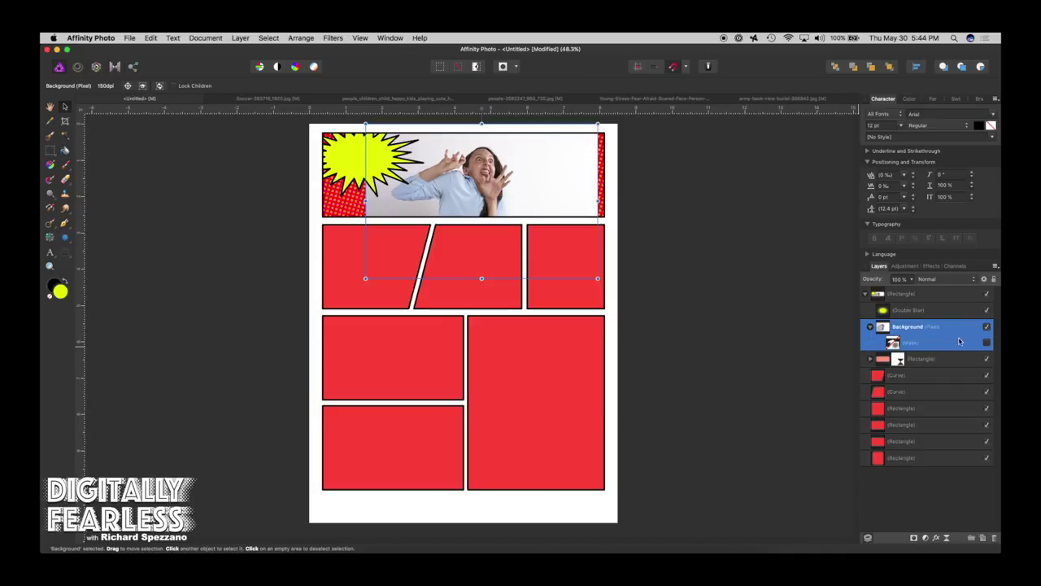
click(986, 344)
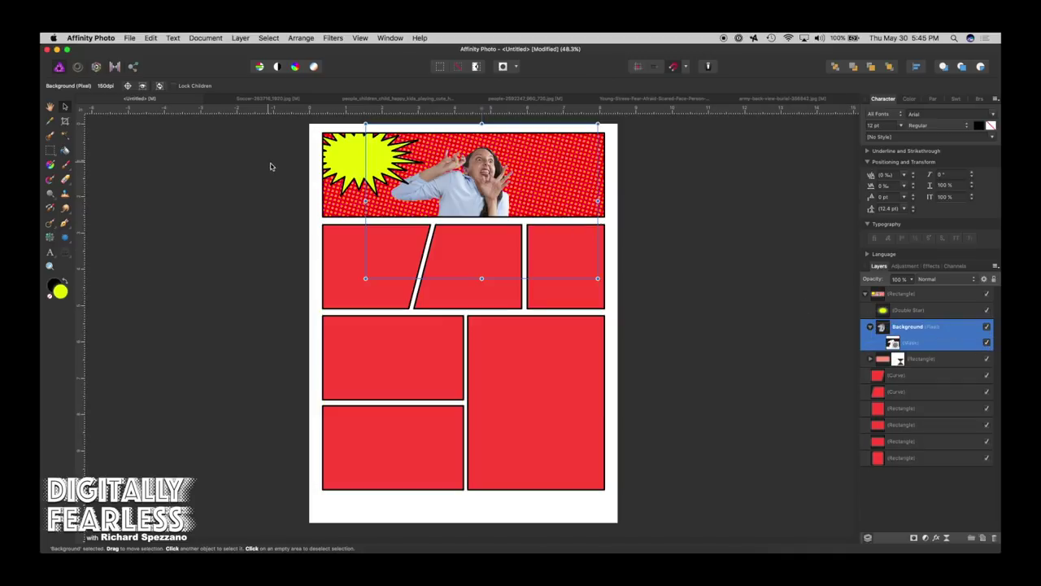
Move the double star to the top panel's upper-right corner and shift the woman slightly left and down
click(353, 155)
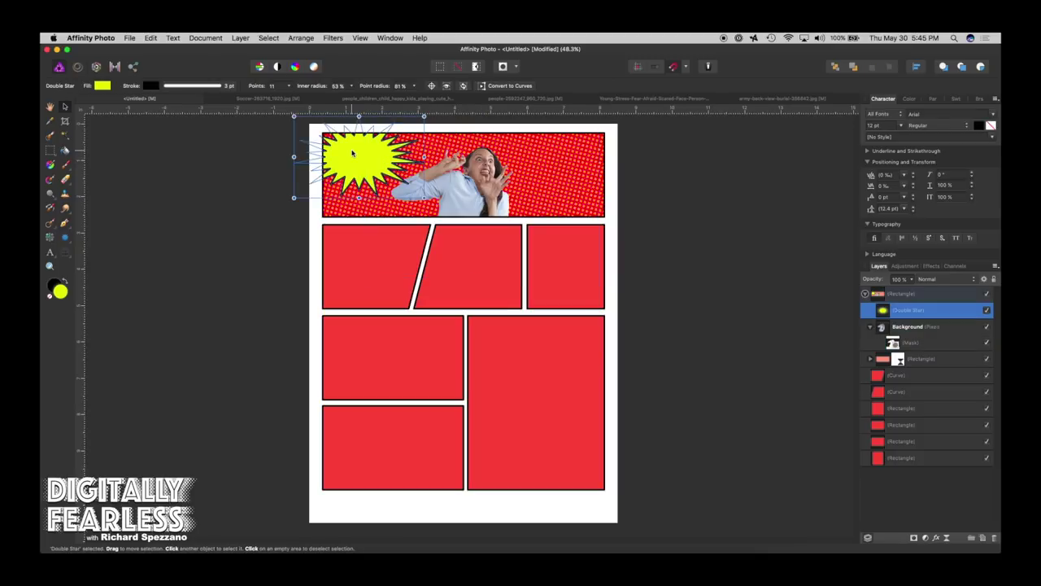
drag(353, 154, 552, 159)
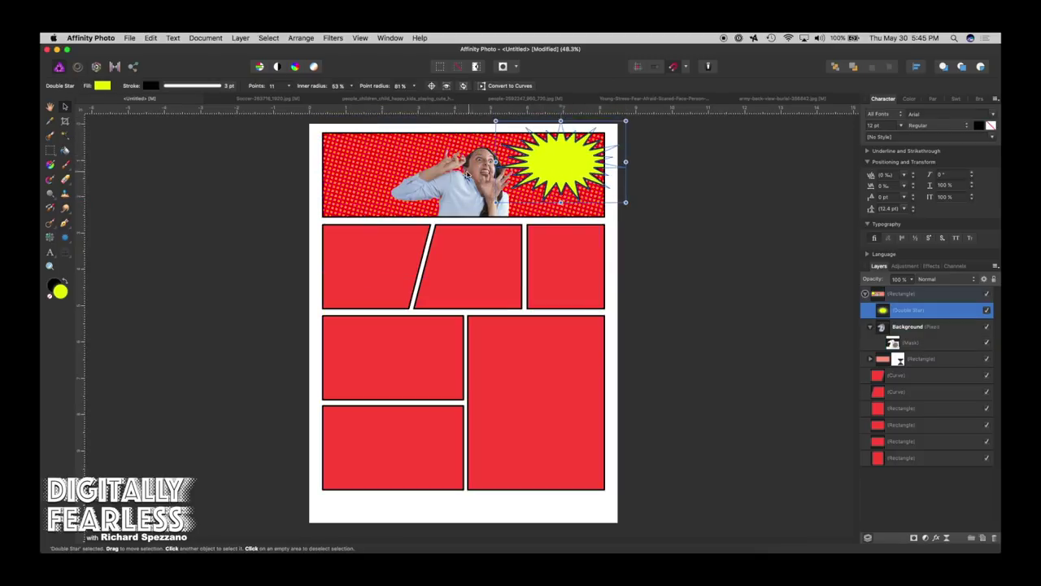
mouse_move(467, 175)
mouse_down()
mouse_move(478, 173)
mouse_move(465, 182)
mouse_up()
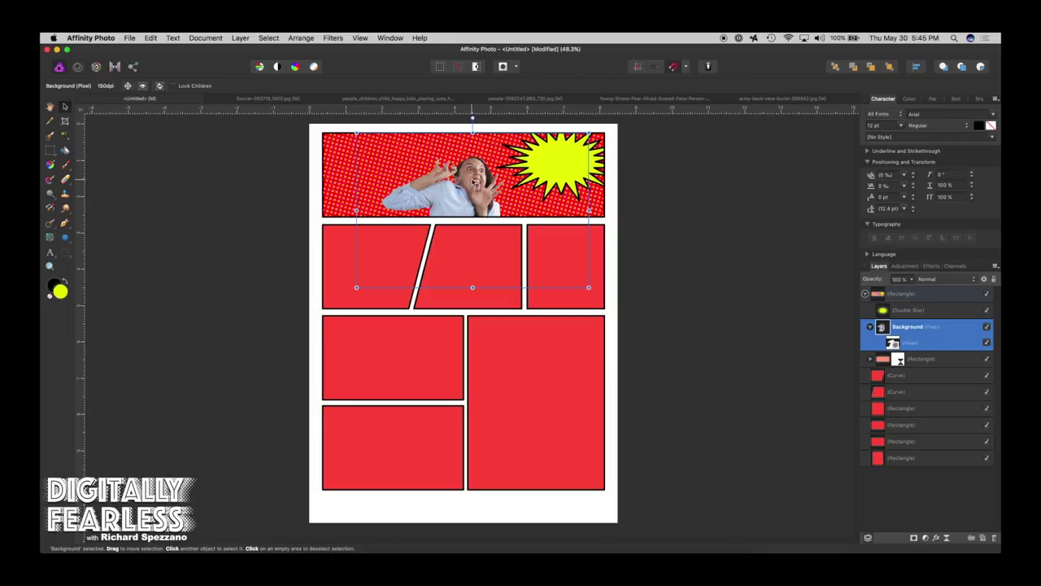
drag(474, 184, 480, 189)
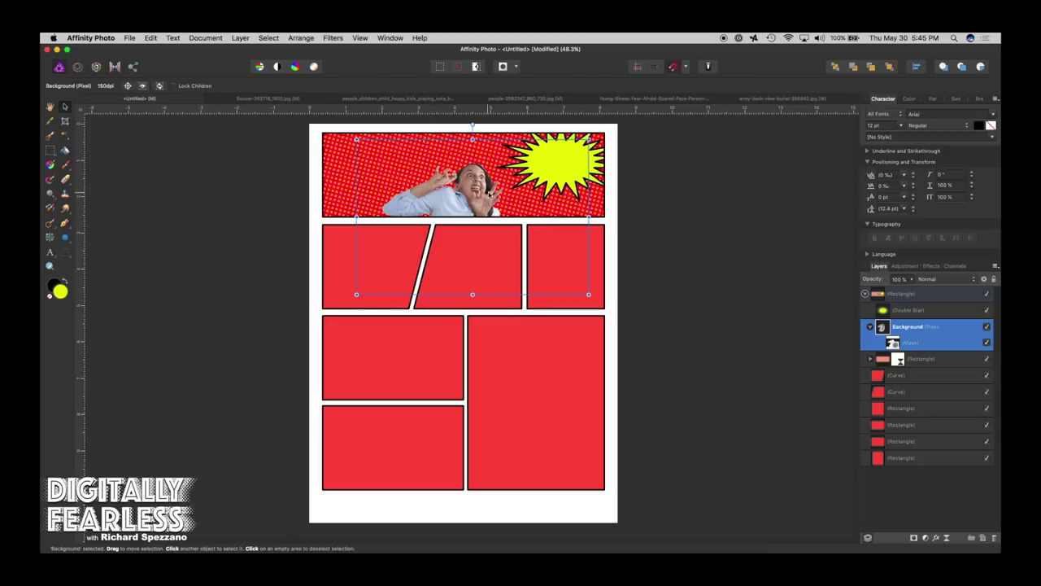
Draw a yellow rounded-rectangle callout about 1.9 in wide in the top panel, left of the woman's head
click(66, 236)
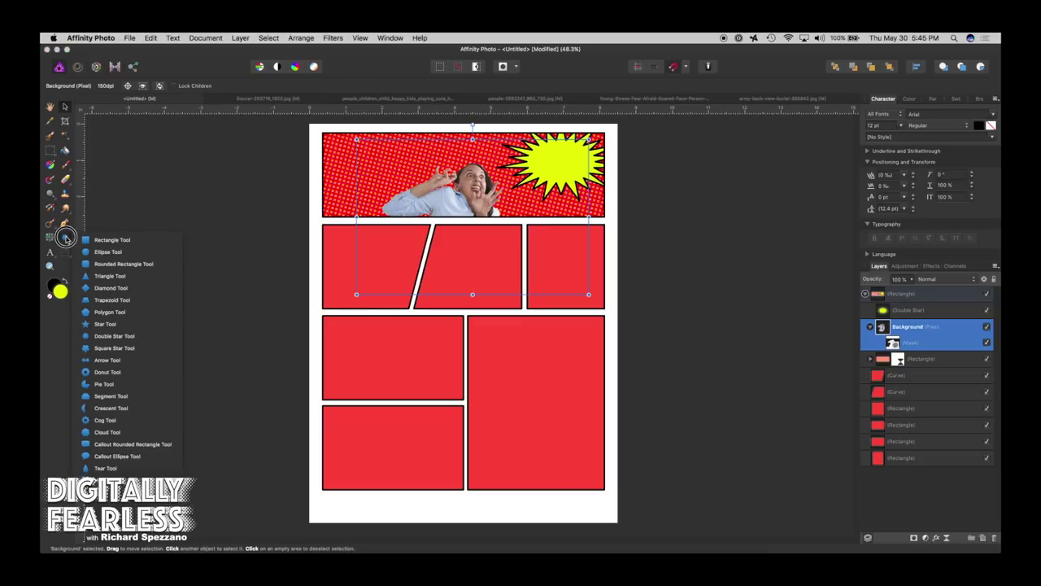
drag(65, 237, 112, 447)
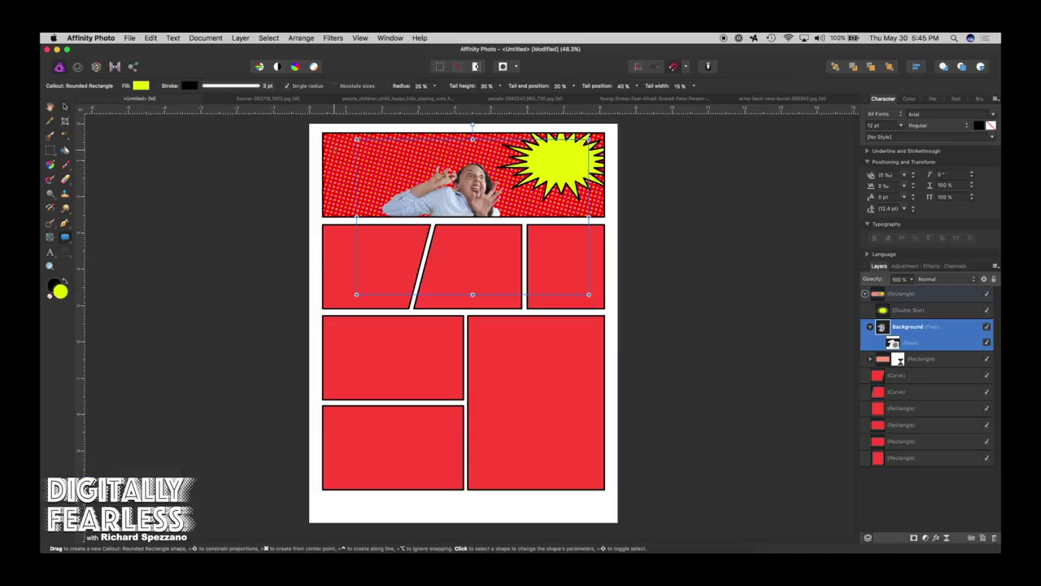
drag(323, 154, 386, 204)
mouse_move(356, 169)
mouse_down()
mouse_move(379, 169)
mouse_move(358, 169)
mouse_move(371, 161)
mouse_up()
click(65, 106)
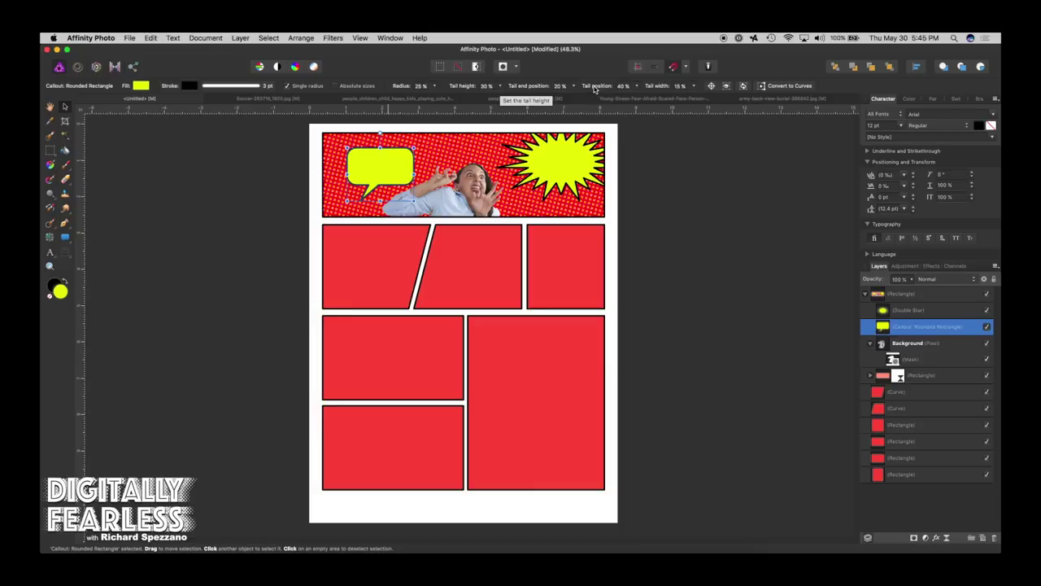
Set the callout's tail end position to 62 % and tail height to 54 %, then move it nearer the woman's head and shorten it
drag(573, 86, 606, 98)
drag(388, 167, 411, 162)
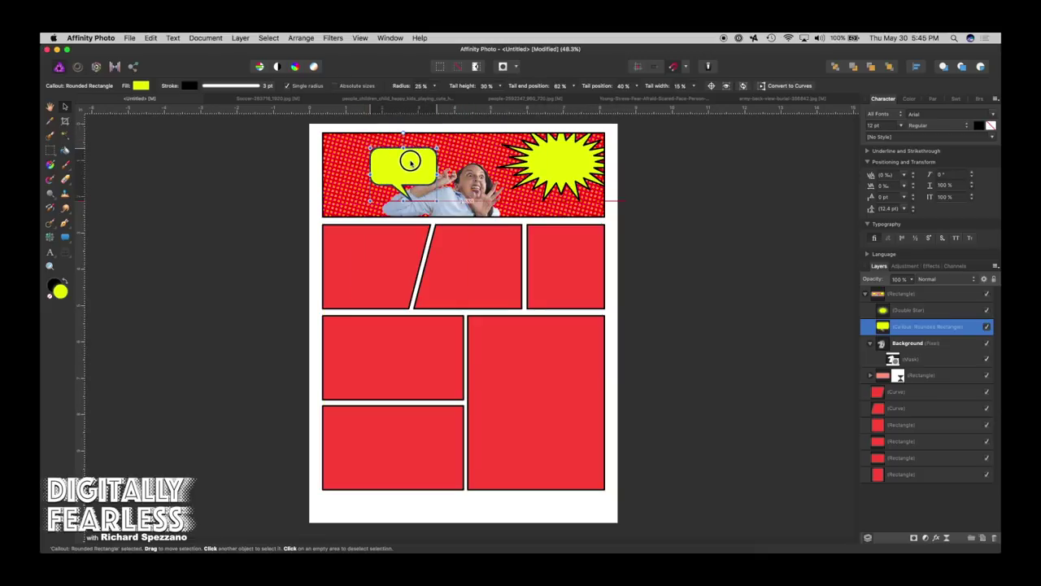
click(502, 87)
drag(501, 100, 527, 101)
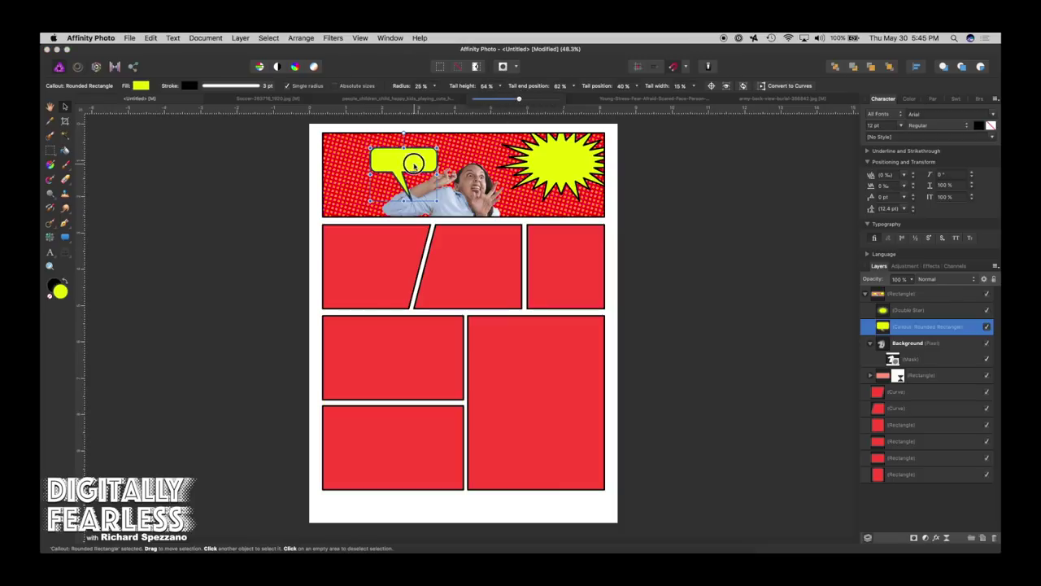
mouse_move(412, 162)
mouse_down()
mouse_move(467, 146)
mouse_move(420, 145)
mouse_move(431, 156)
mouse_up()
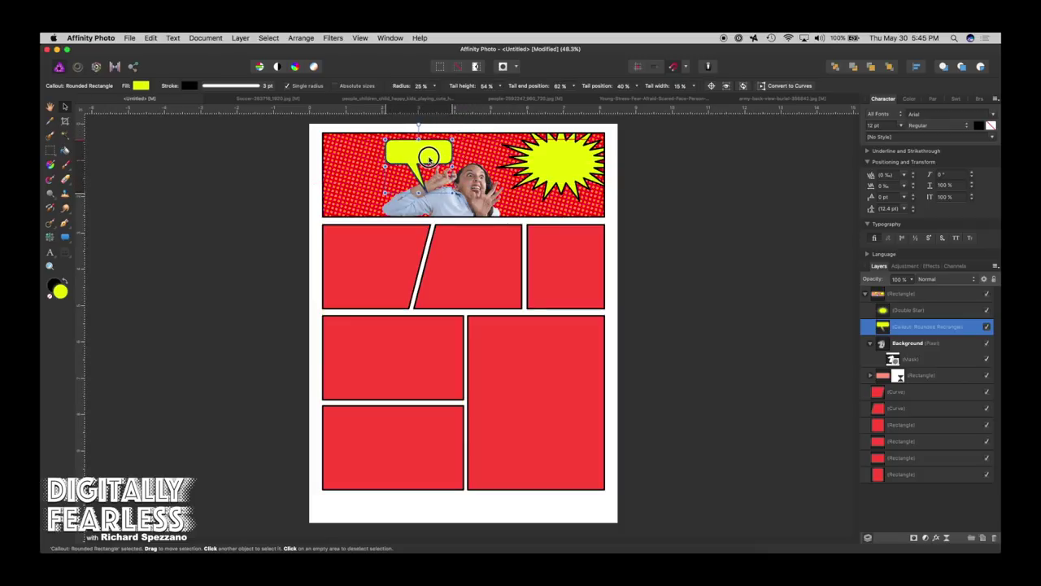
drag(419, 194, 422, 183)
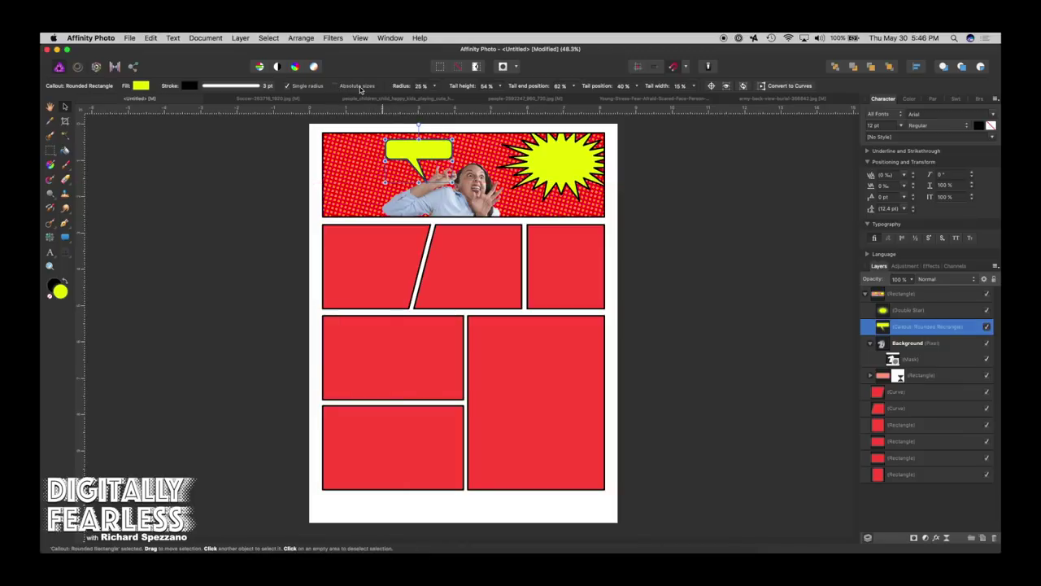
Set the callout's tail position to 46 % and its corner radius to 36 %
click(638, 86)
mouse_move(632, 98)
mouse_down()
mouse_move(665, 99)
mouse_move(630, 98)
mouse_move(640, 99)
mouse_up()
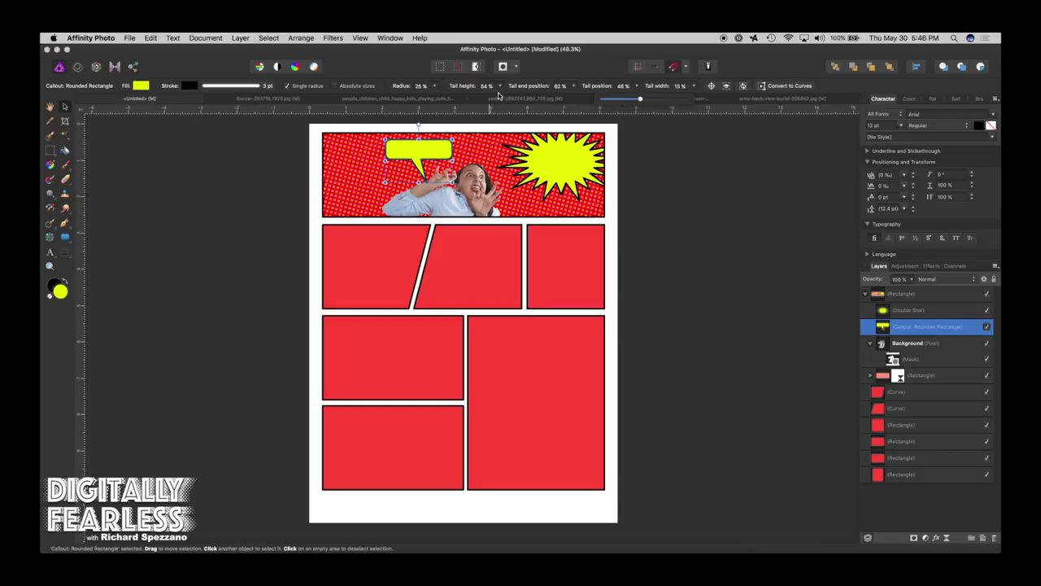
click(434, 86)
mouse_move(434, 100)
mouse_down()
mouse_move(464, 98)
mouse_move(415, 104)
mouse_move(488, 102)
mouse_move(443, 103)
mouse_up()
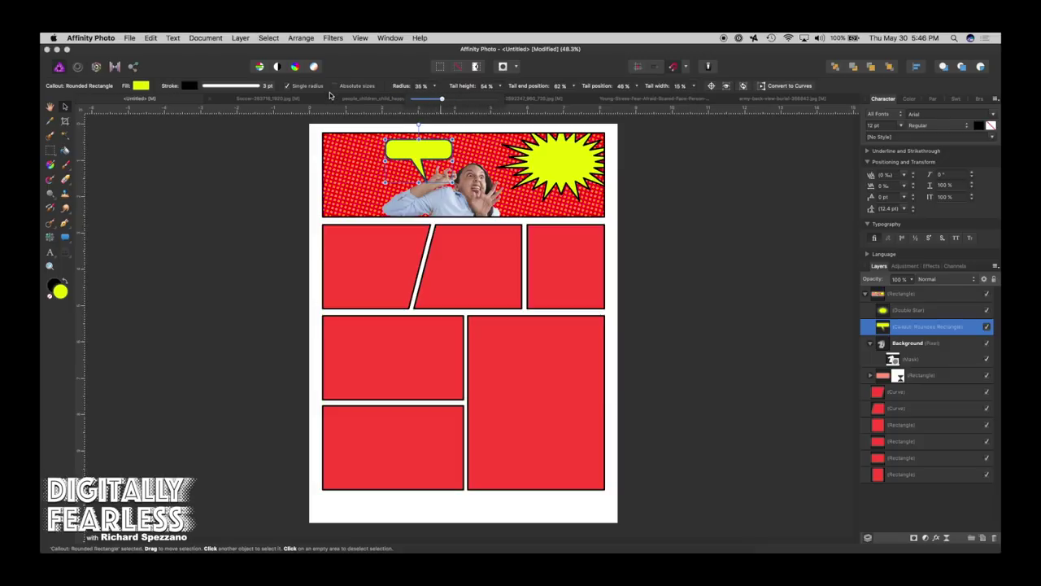
Rotate the callout about 15° counter-clockwise, keeping a single corner radius
click(287, 86)
drag(384, 150, 424, 118)
key(super+z)
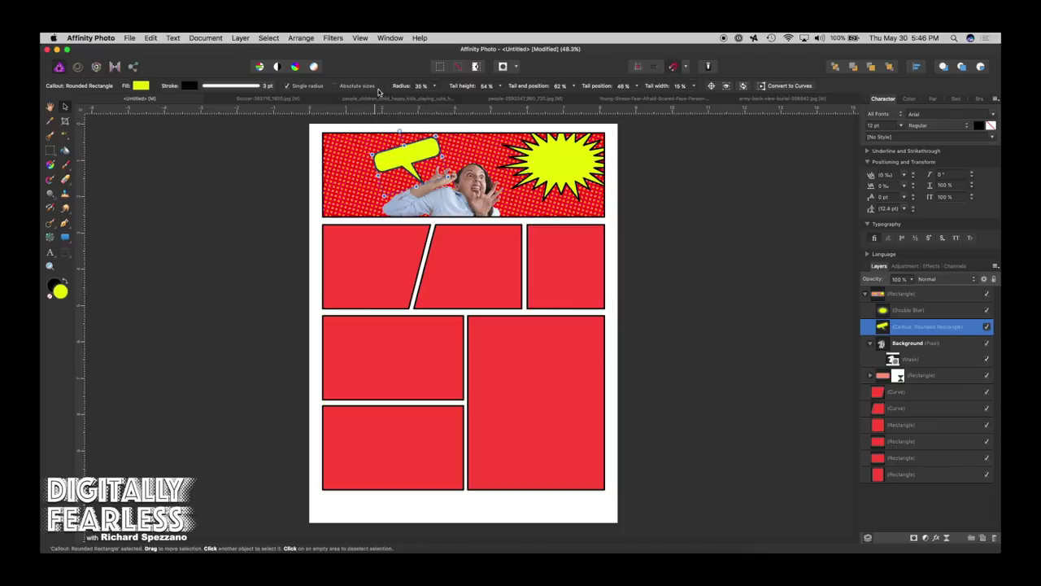
Square off the callout with a 0 % corner radius, move it closer above the woman's head, and deselect it
click(433, 87)
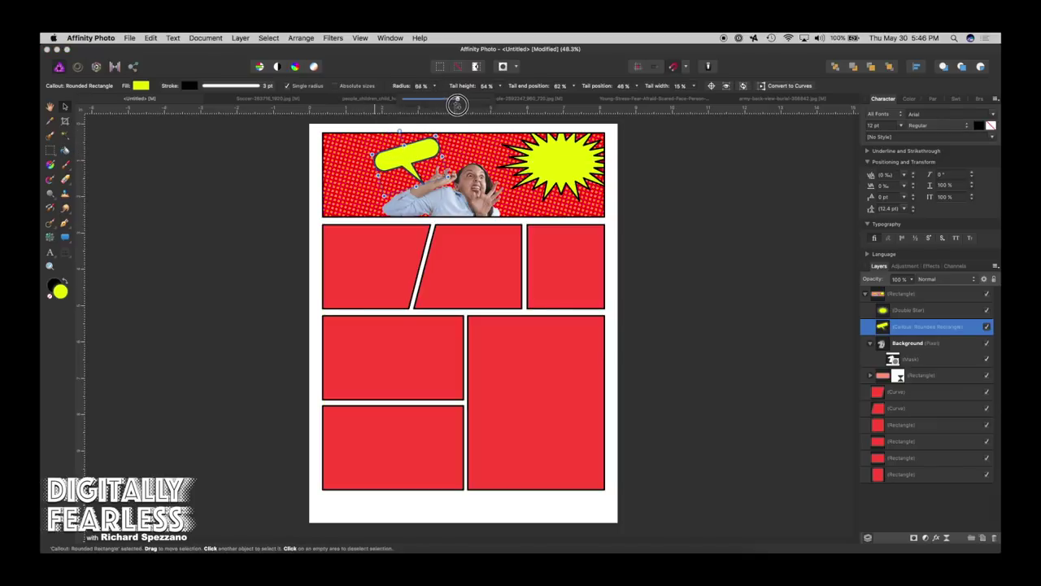
drag(443, 98, 379, 97)
drag(408, 152, 432, 147)
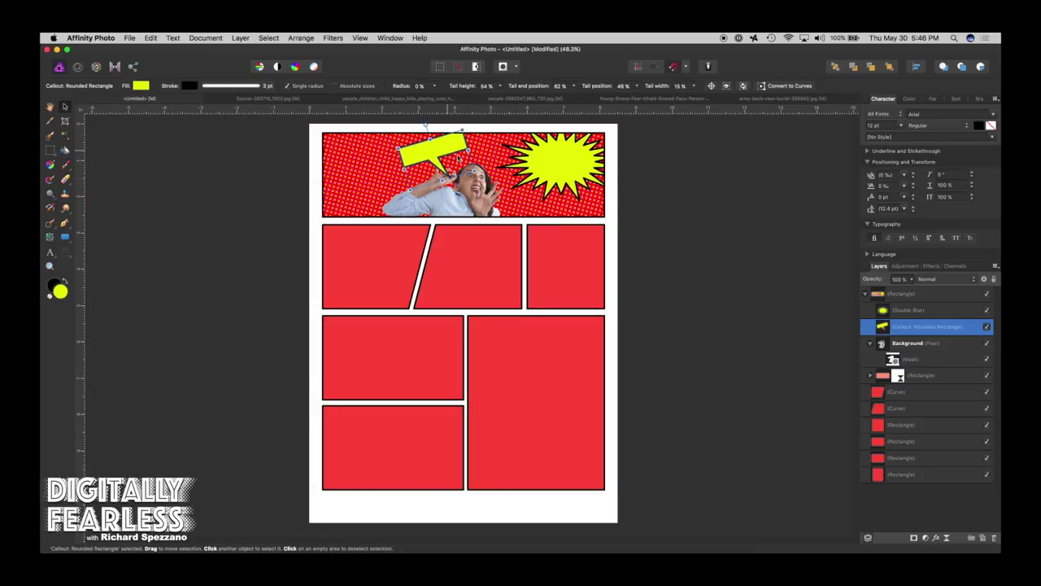
click(741, 210)
Select the double star and add the art text "POW" over it at about 33 pt
click(427, 160)
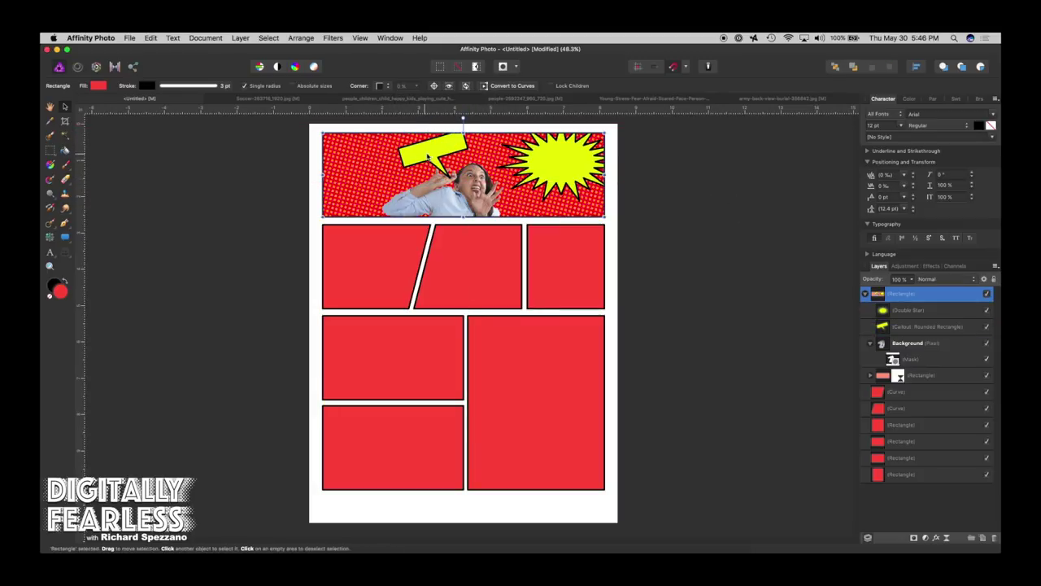
click(882, 311)
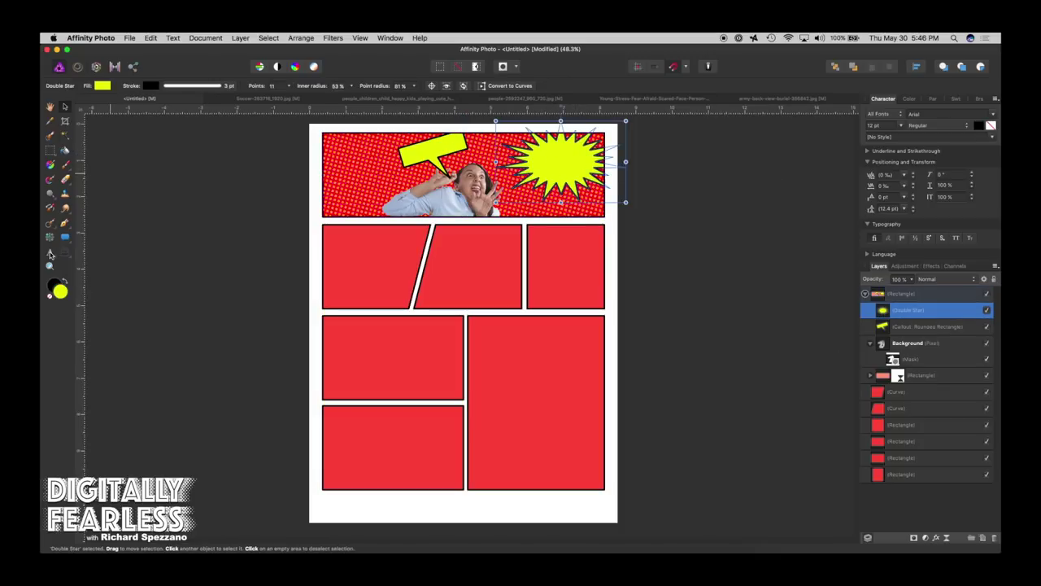
click(51, 255)
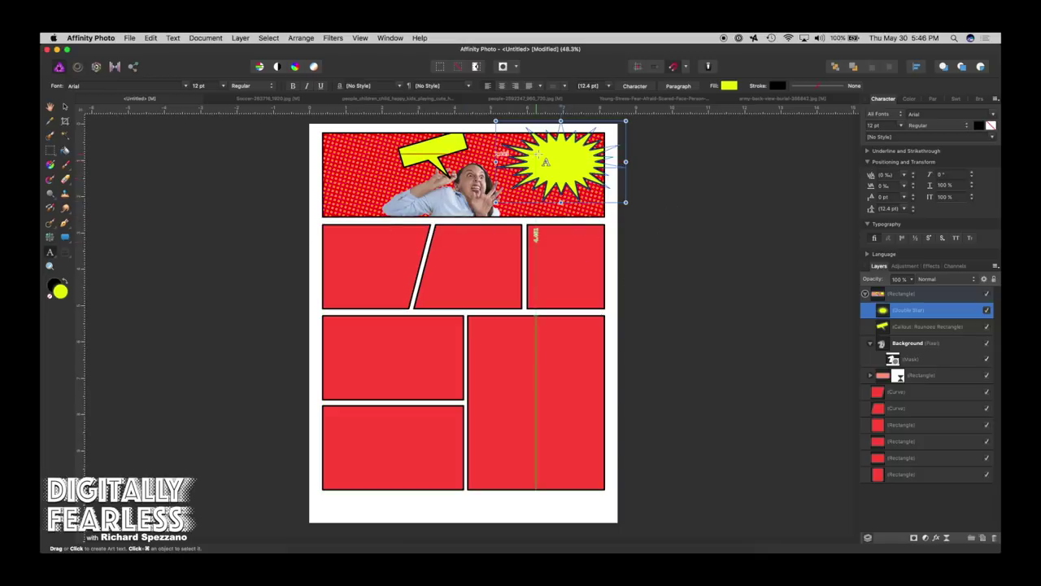
drag(538, 155, 552, 174)
text(POW)
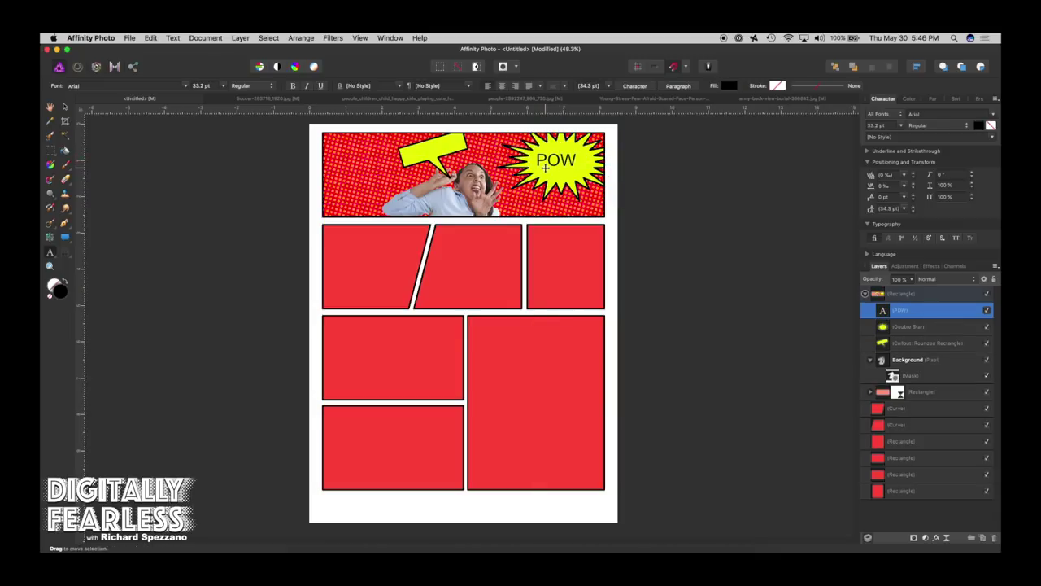
key(Escape)
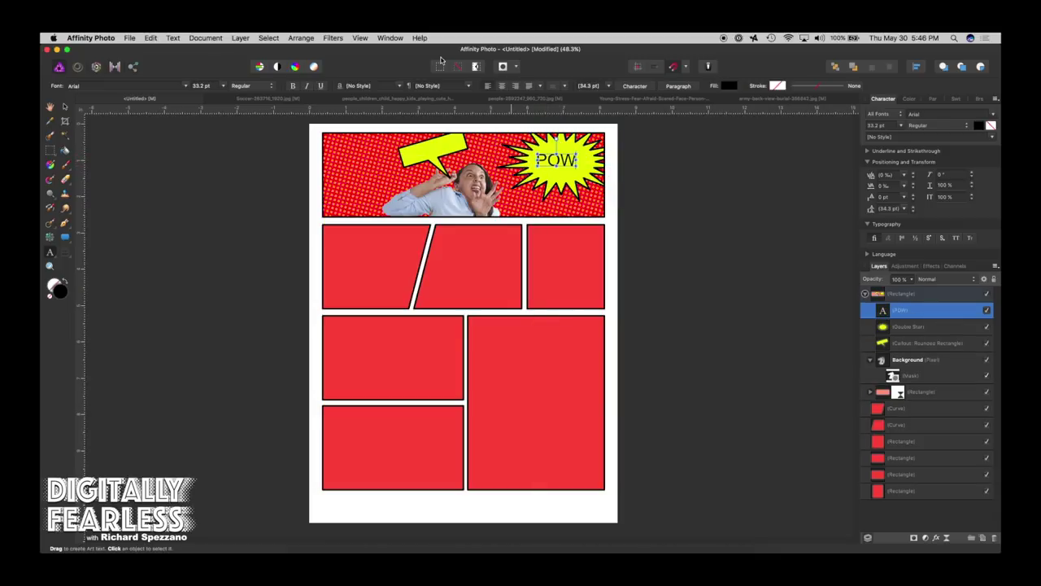
Browse the font list with the "POW" text selected and set its font to Kraash Black
click(65, 106)
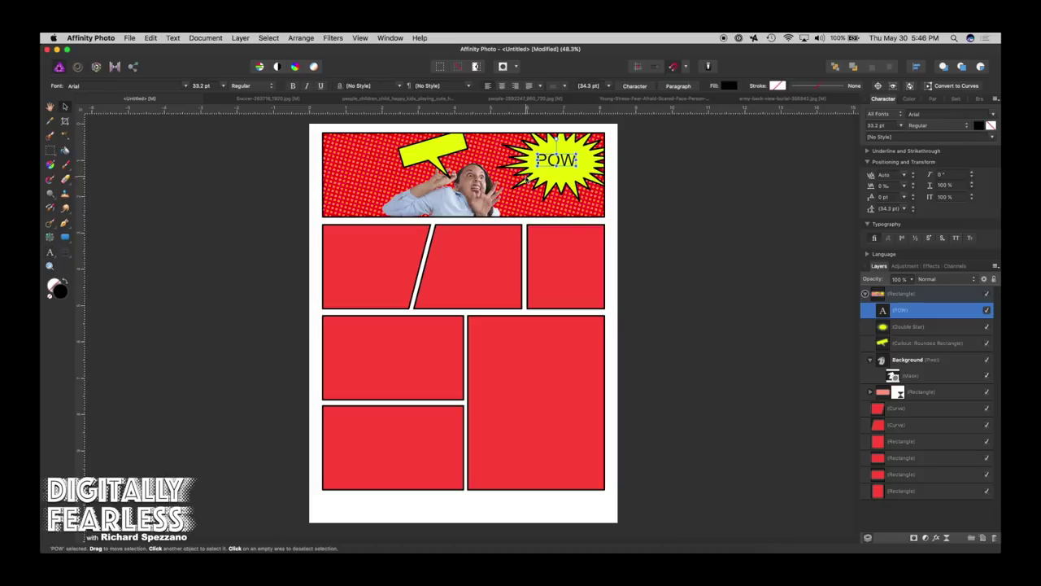
click(117, 85)
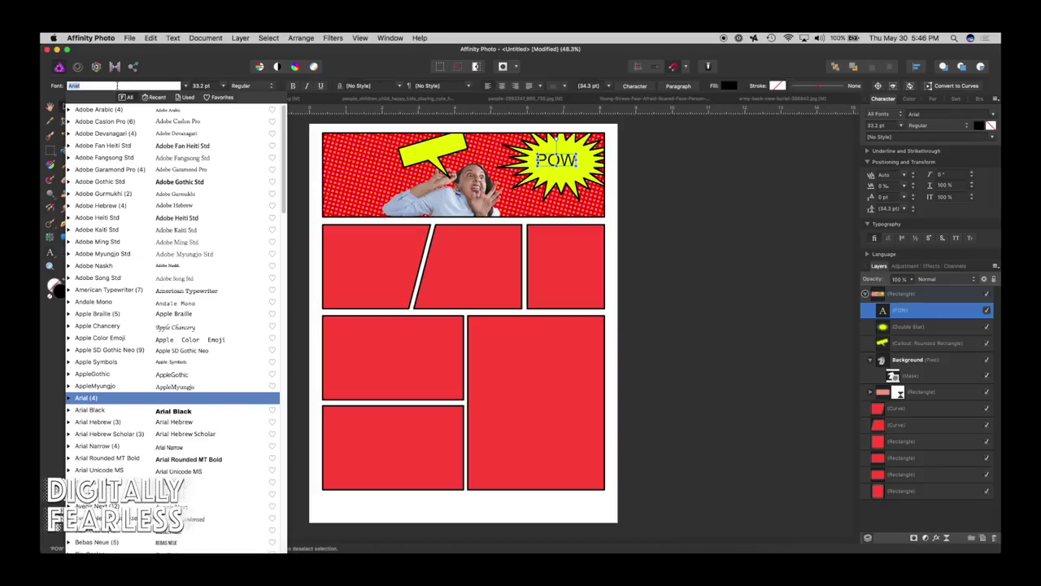
key(Down)
key(Down)
key(Down)
key(Down)
key(Down)
key(Down)
key(Down)
key(Down)
key(Down)
key(Down)
key(Down)
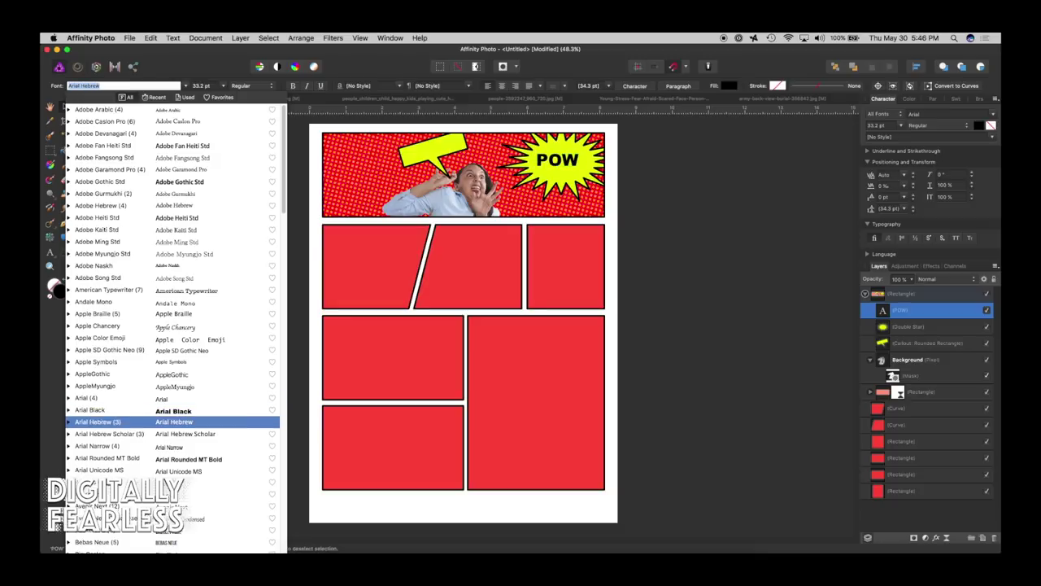
key(Down)
key(Down)
key(Down)
key(Down)
key(Down)
key(Down)
key(Down)
key(Down)
key(Down)
key(Down)
key(Down)
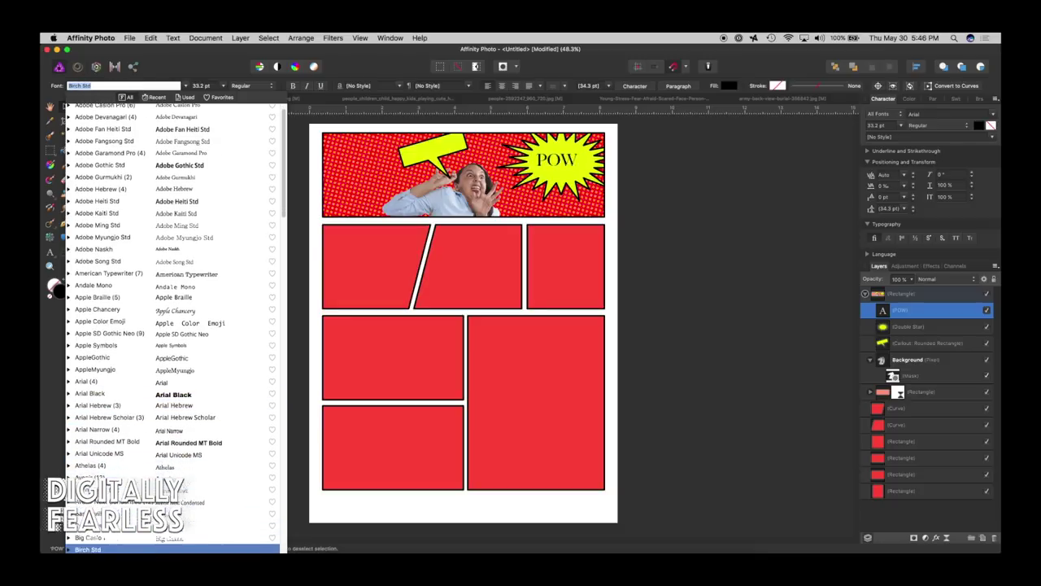
key(Down)
key(Down)
key(Down)
key(Down)
key(Down)
key(Down)
key(Down)
key(Down)
key(Down)
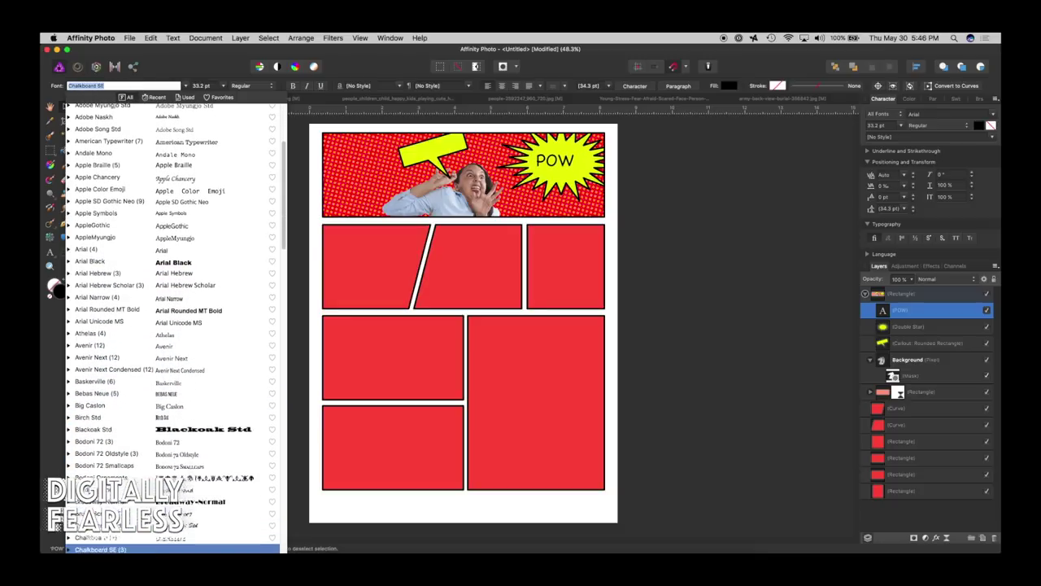
key(Down)
key(Down)
key(Down)
key(Down)
key(Down)
key(Down)
key(Down)
key(Down)
key(Down)
key(Down)
key(Down)
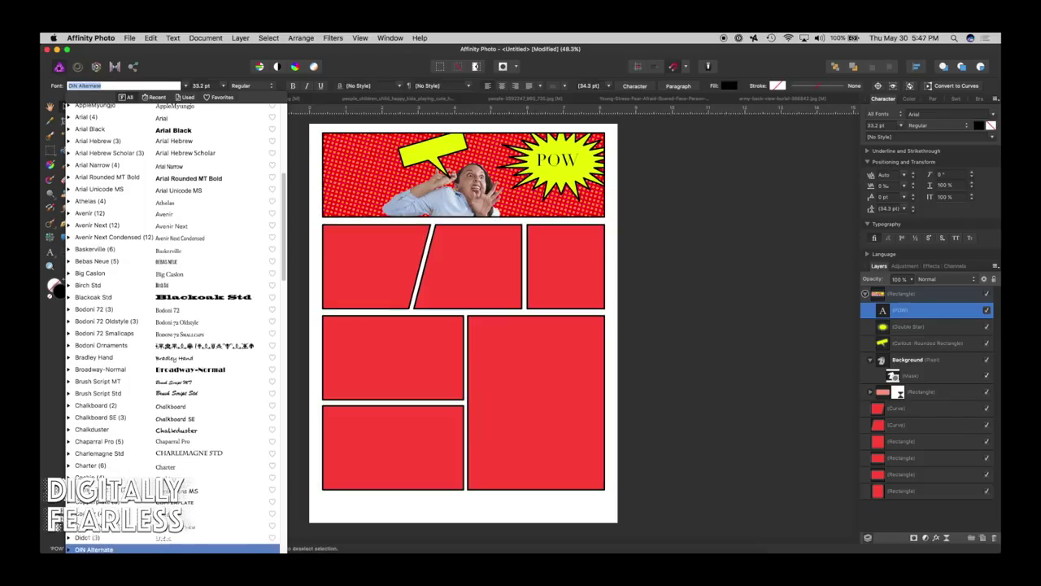
key(Down)
key(Down)
key(Down)
key(Down)
key(Down)
key(Down)
key(Down)
key(Down)
key(Down)
key(Down)
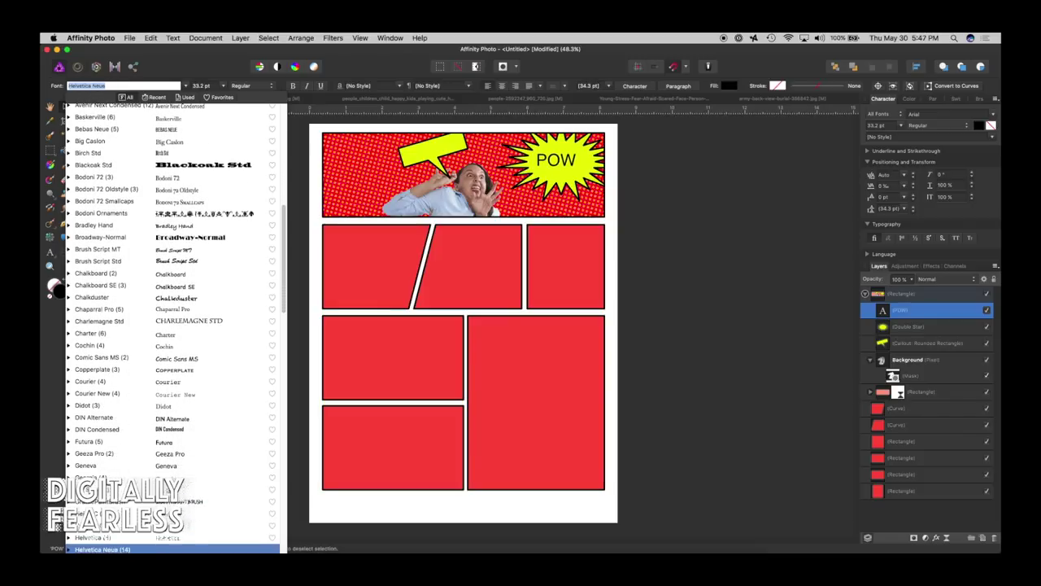
key(Down)
key(Down)
key(Down)
key(Down)
key(Down)
key(Down)
key(Down)
key(Down)
key(Down)
key(Down)
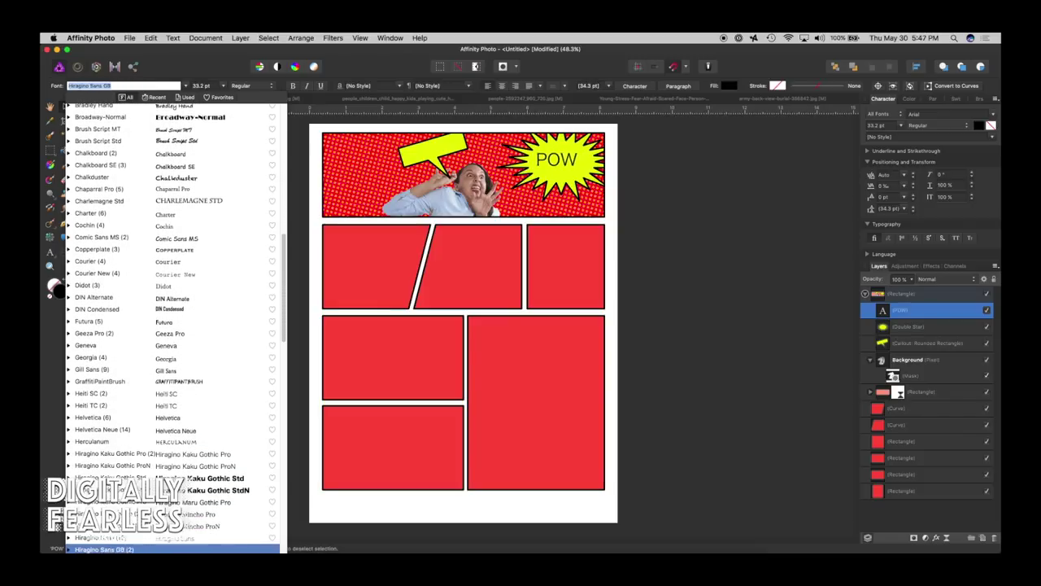
key(Down)
key(Down)
key(Down)
key(Down)
key(Down)
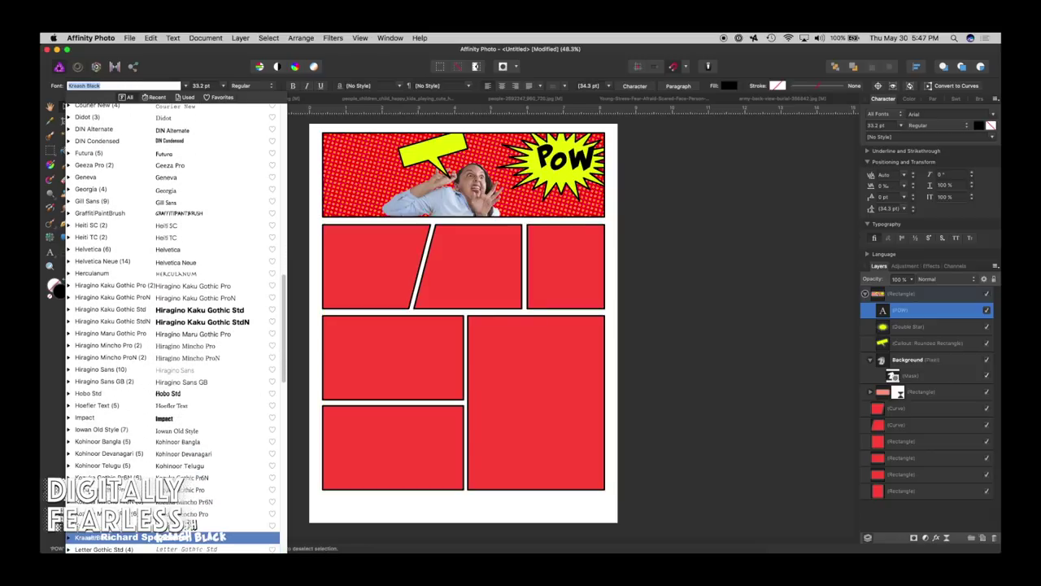
key(Return)
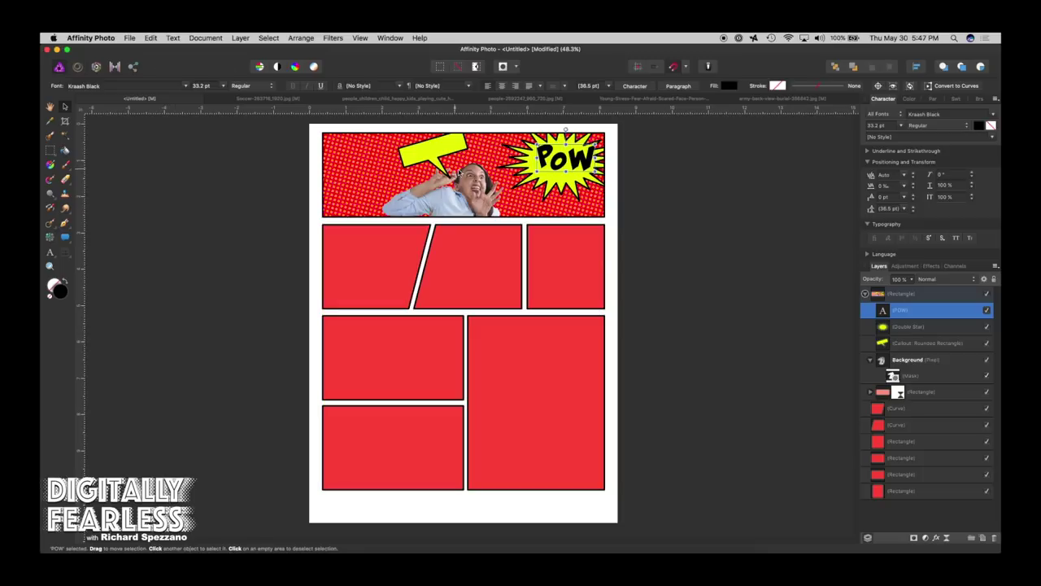
Centre the "POW" text in the starburst, shift the callout slightly toward the starburst, and clear the selection
drag(563, 158, 556, 163)
mouse_move(438, 154)
mouse_down()
mouse_move(425, 149)
mouse_move(441, 156)
mouse_up()
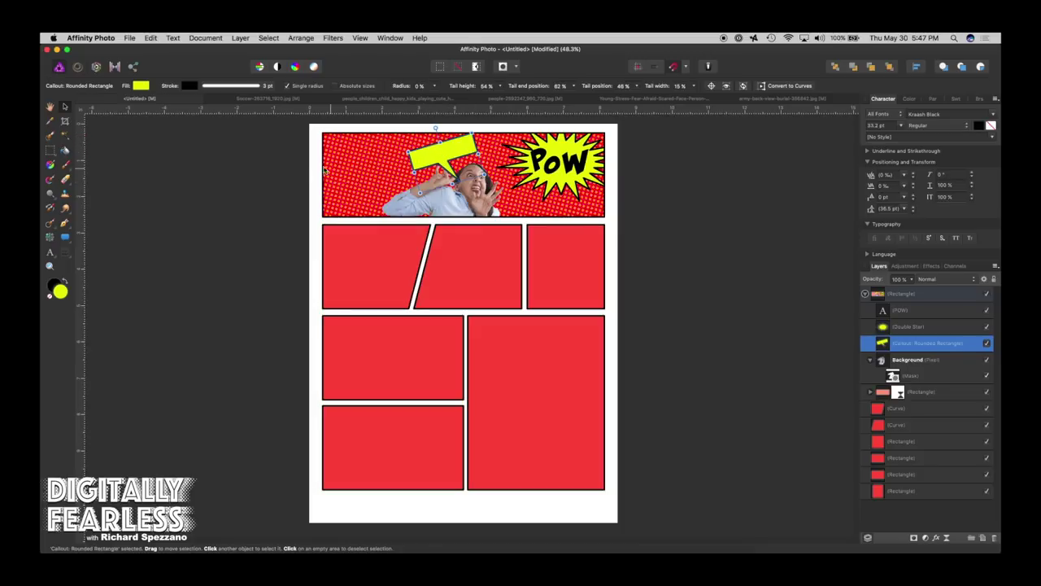
click(264, 165)
click(461, 160)
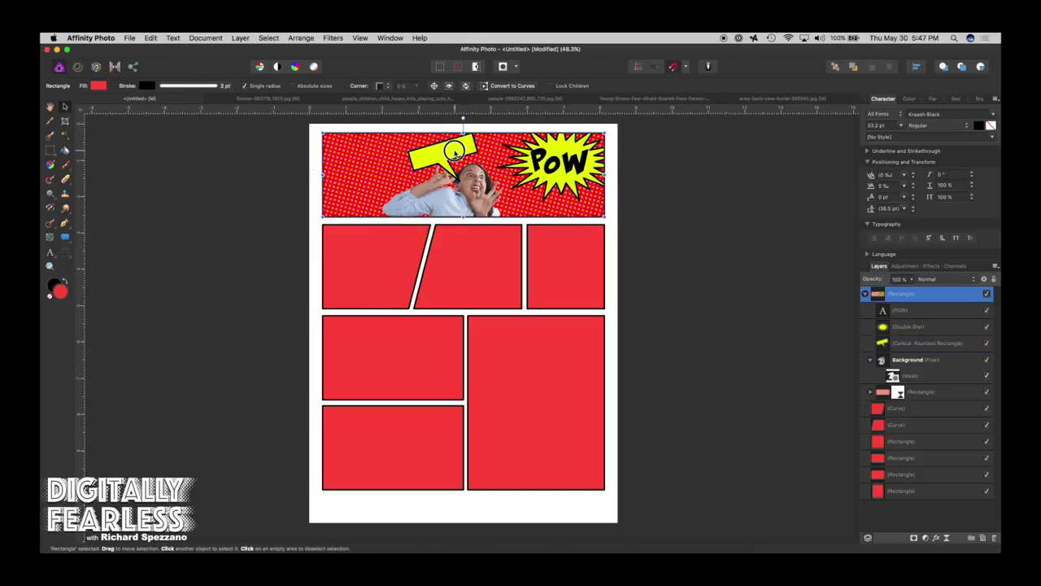
click(639, 188)
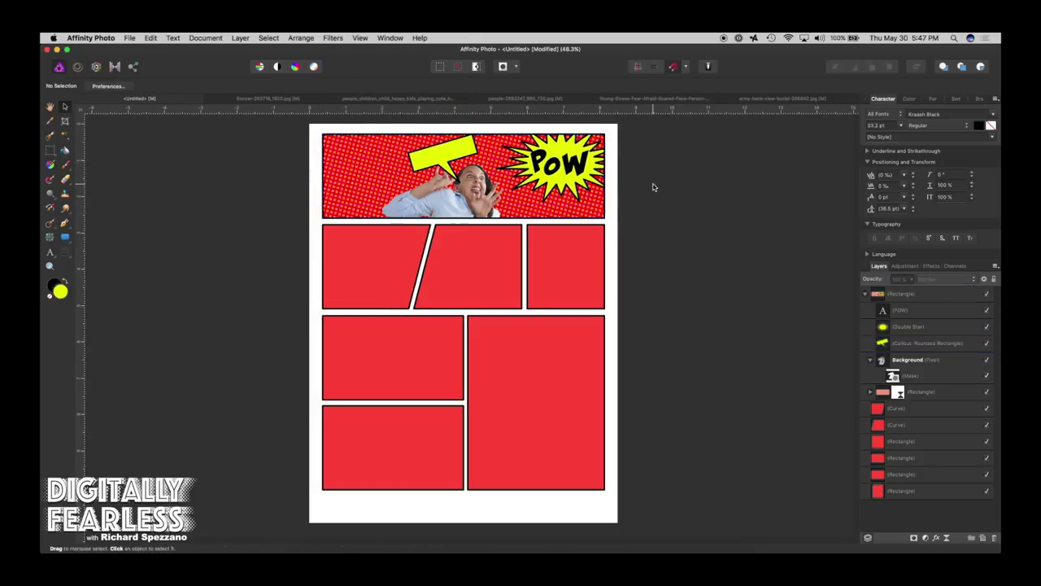
Remove the fill from the left slanted panel in the second row, keeping its black stroke, and deselect it
click(377, 264)
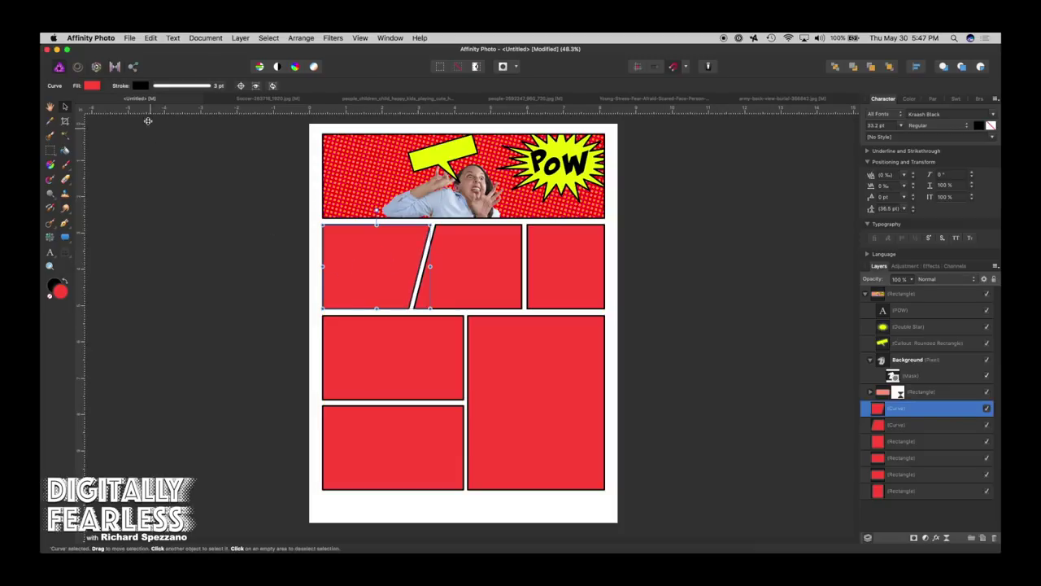
click(94, 85)
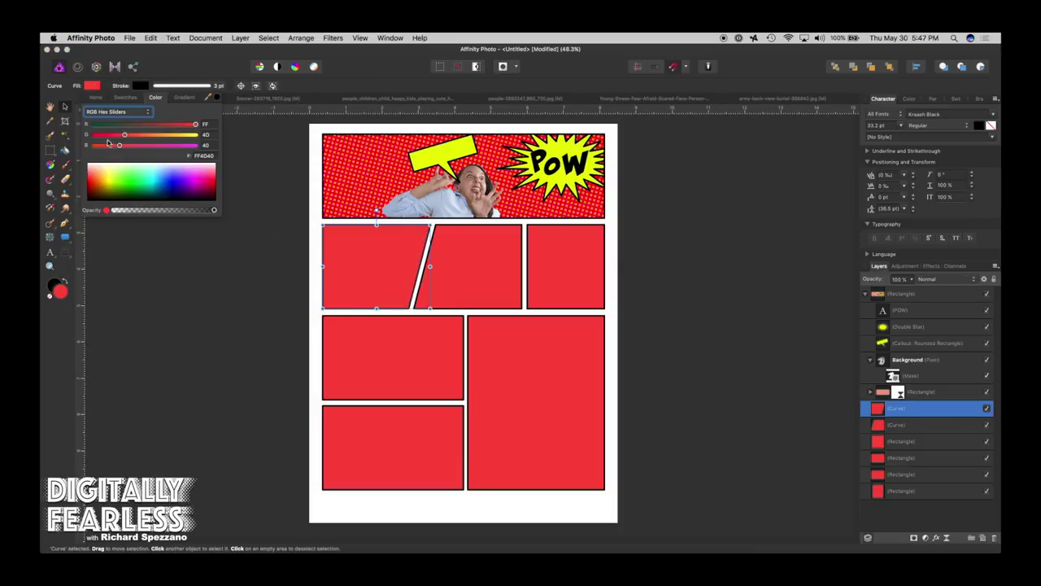
click(96, 98)
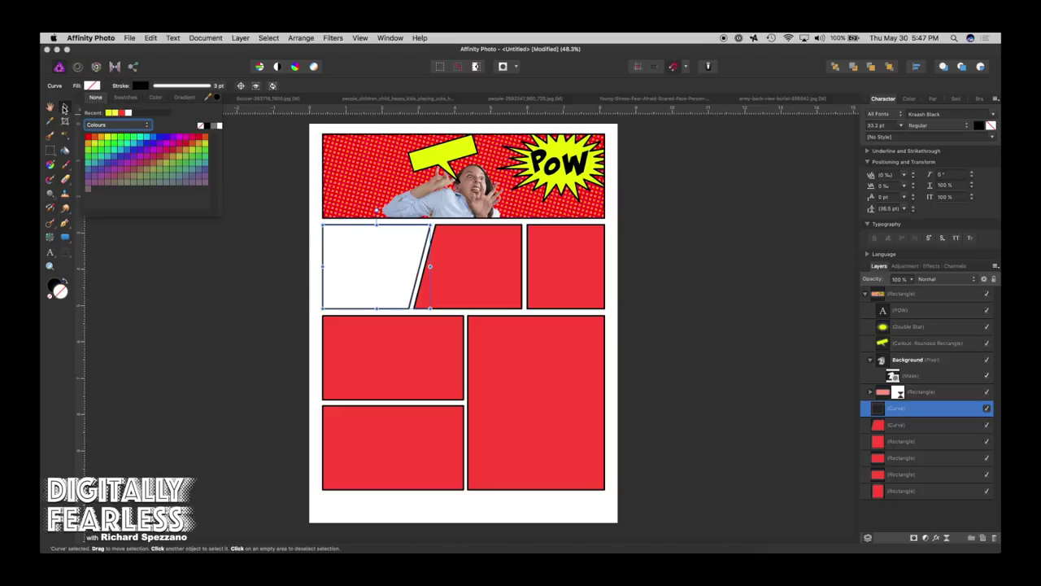
click(65, 109)
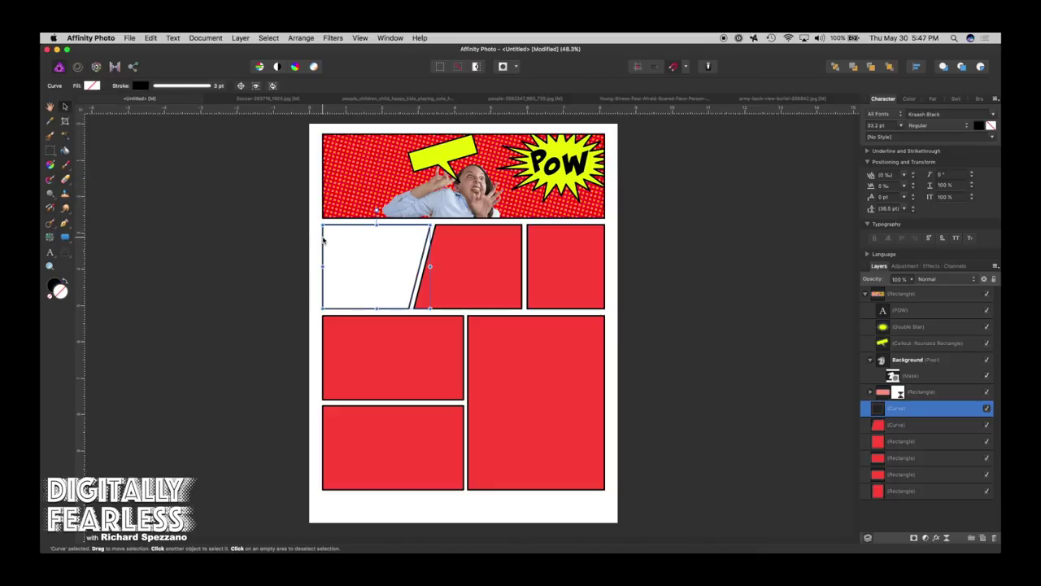
click(362, 259)
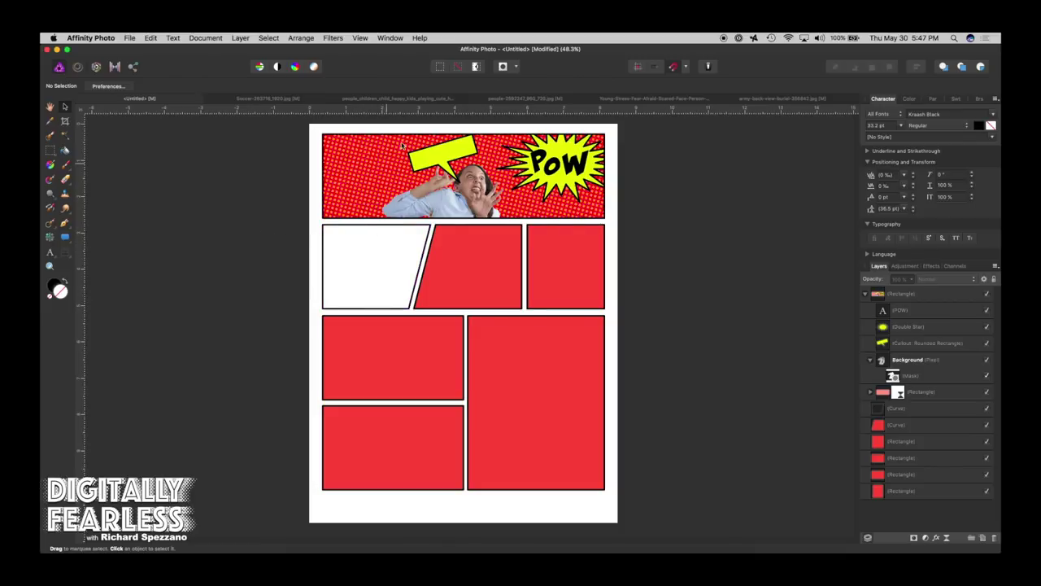
Find the photo of the two children among the open documents, copy its masked Background layer, and return to the comic page
click(408, 99)
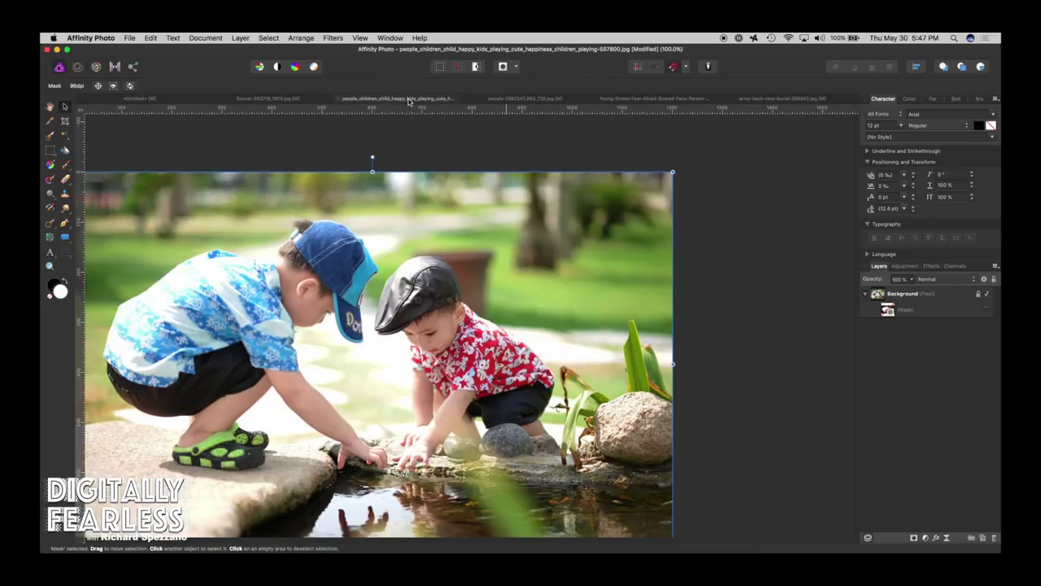
click(310, 99)
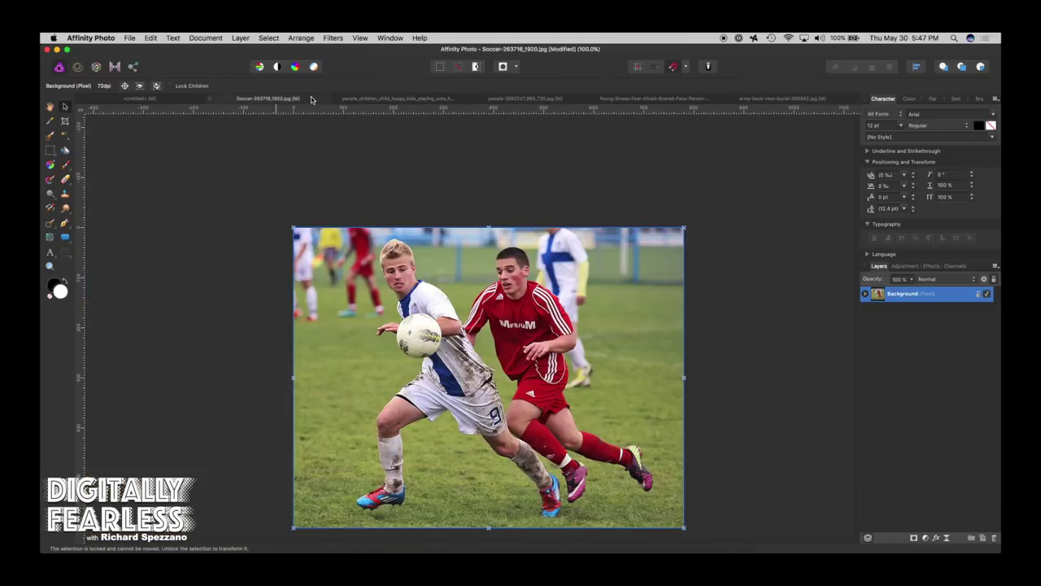
click(199, 99)
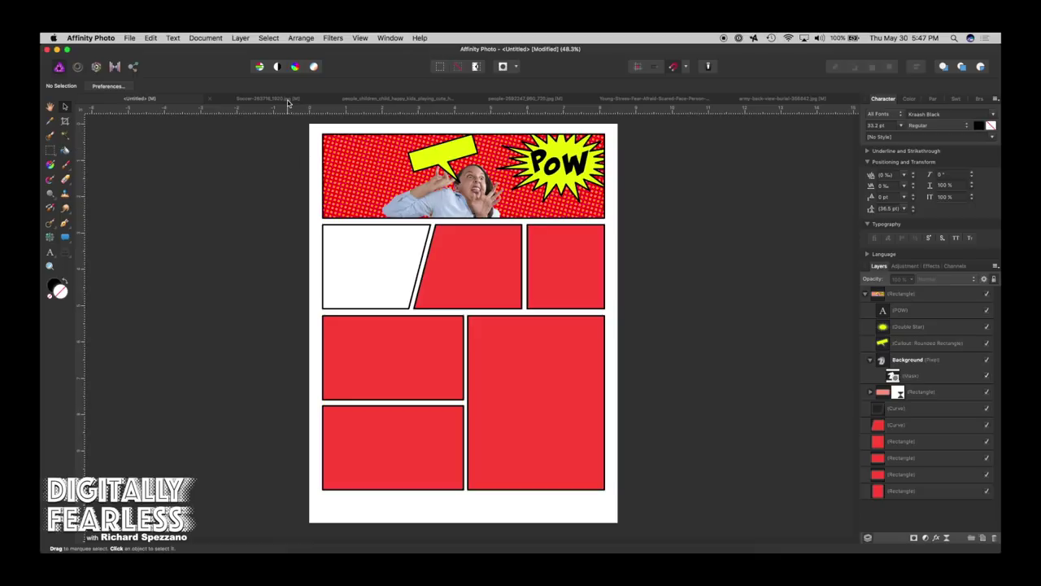
click(357, 99)
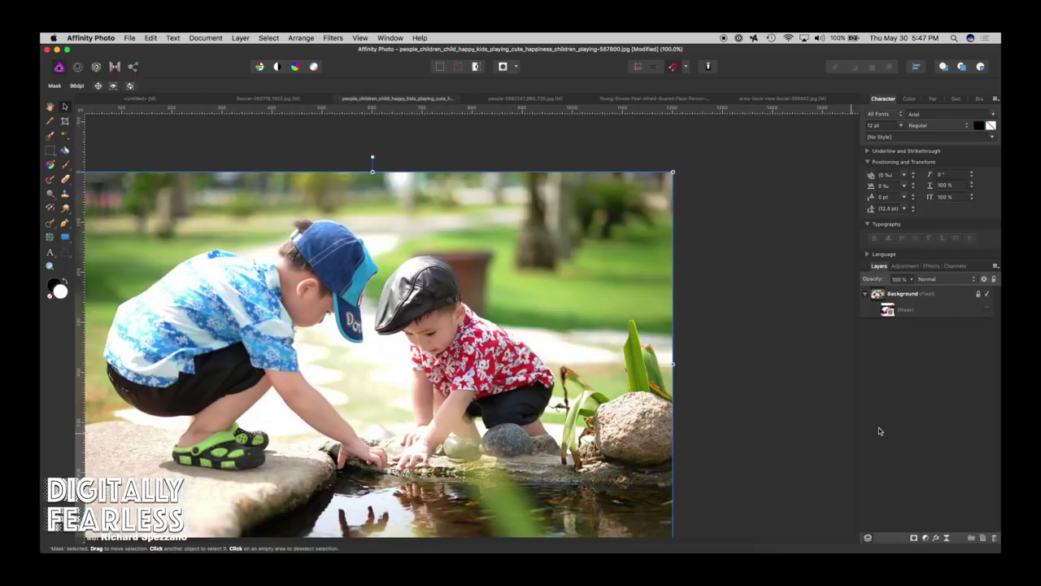
click(866, 294)
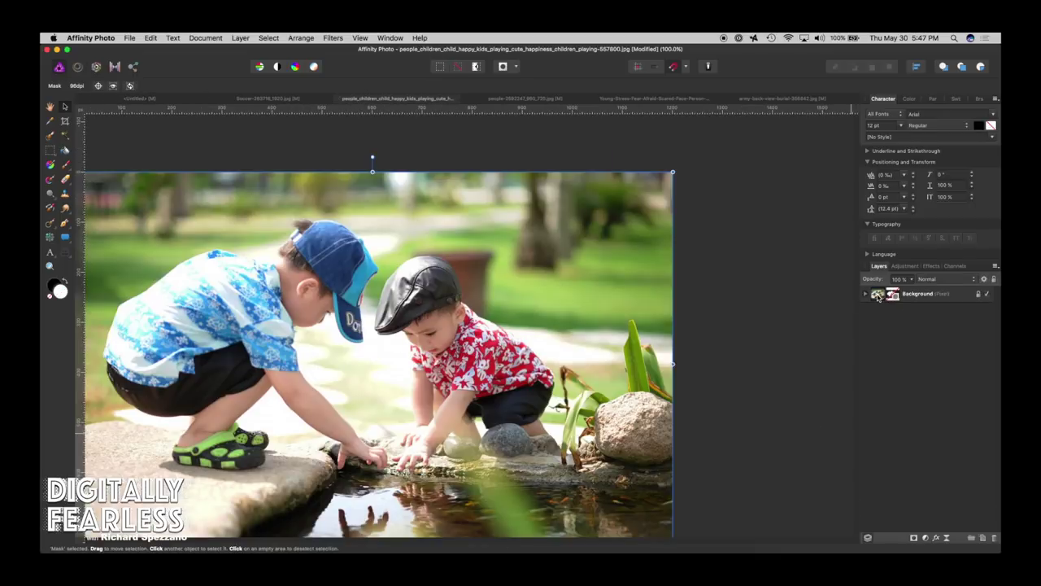
click(877, 294)
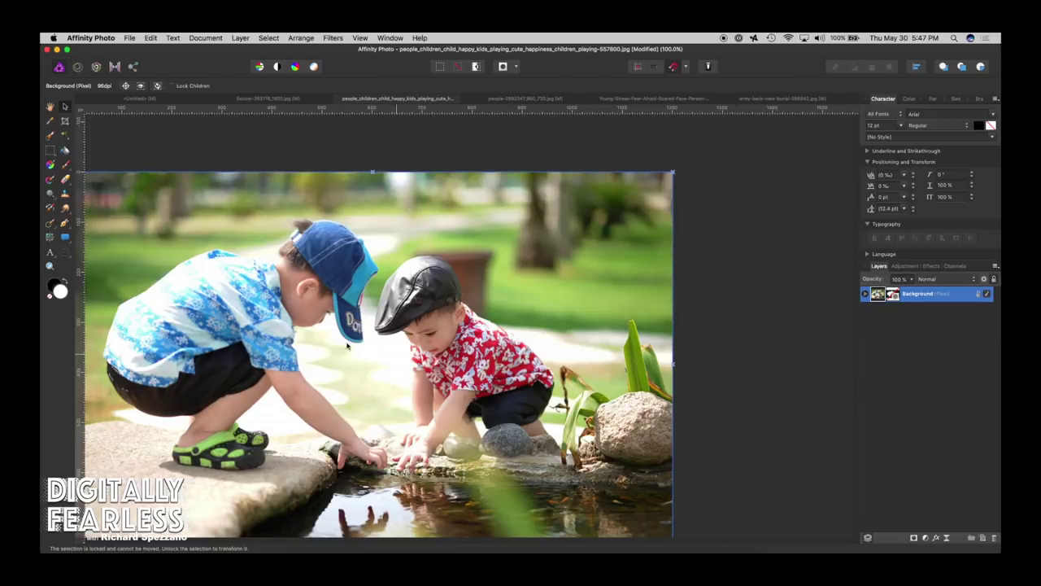
click(122, 98)
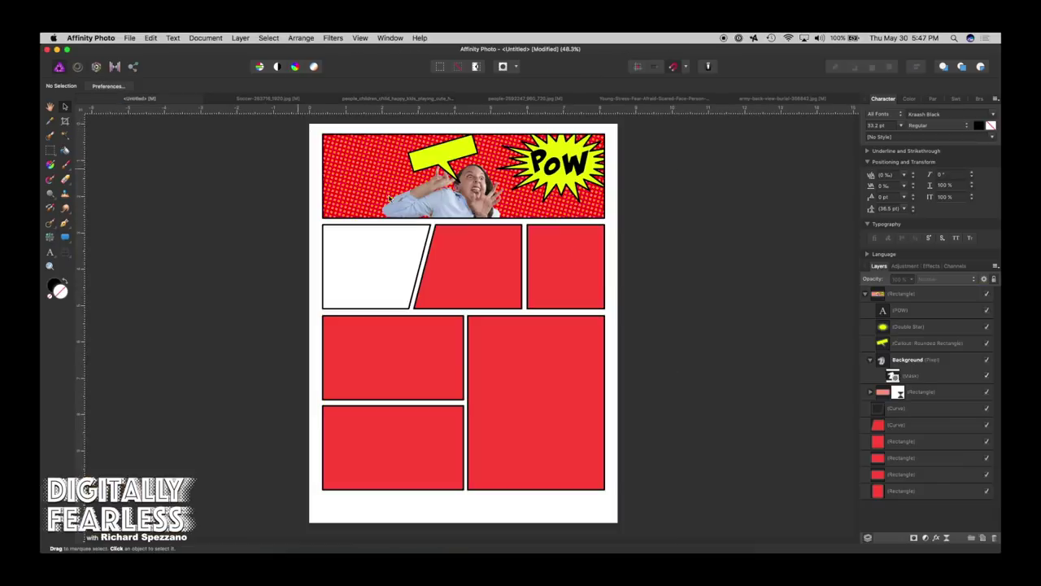
Collapse the top panel's layer group and paste the children's photo directly above the unfilled slanted panel's layer
click(866, 293)
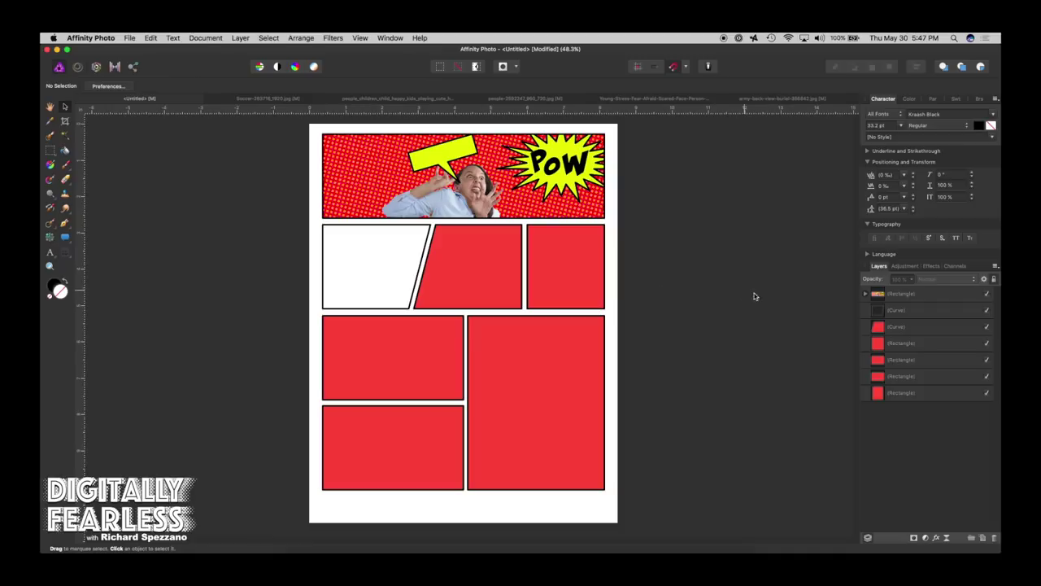
click(882, 311)
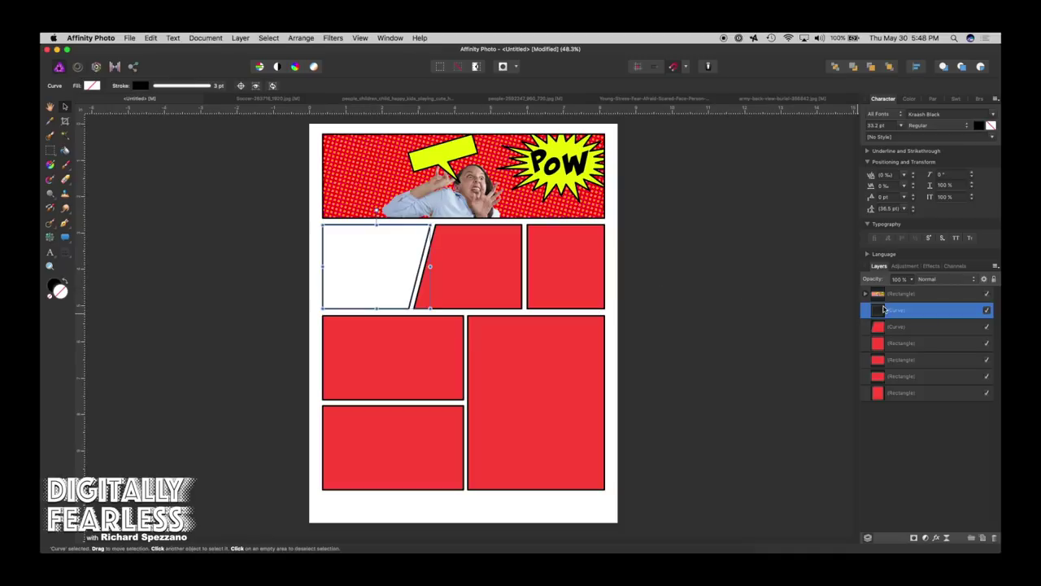
key(super+v)
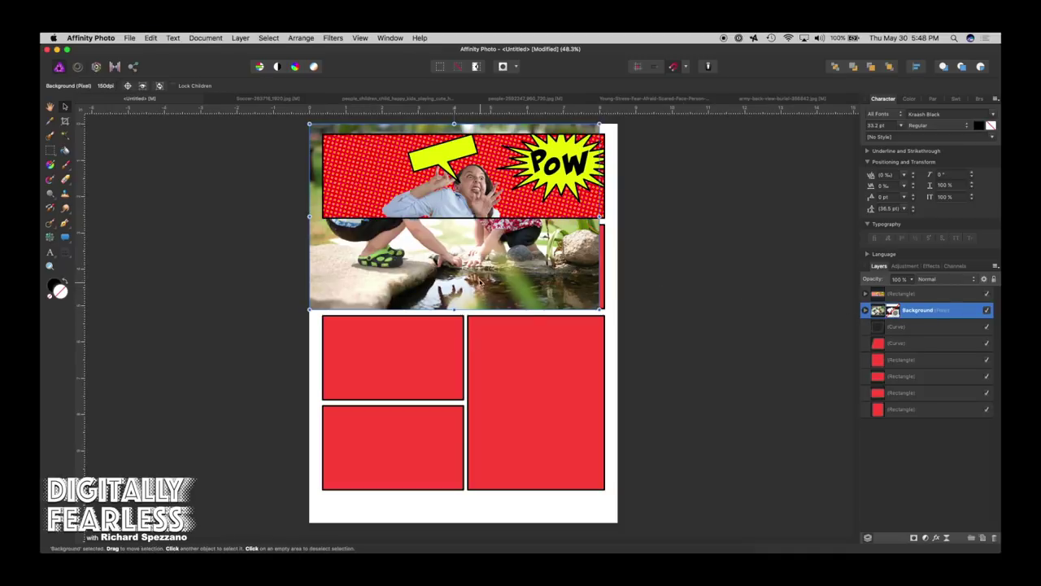
Scale the children's photo down, stretch it to the width of the two slanted panels, and move it partly below their upper edges
drag(479, 279, 514, 393)
drag(613, 410, 523, 276)
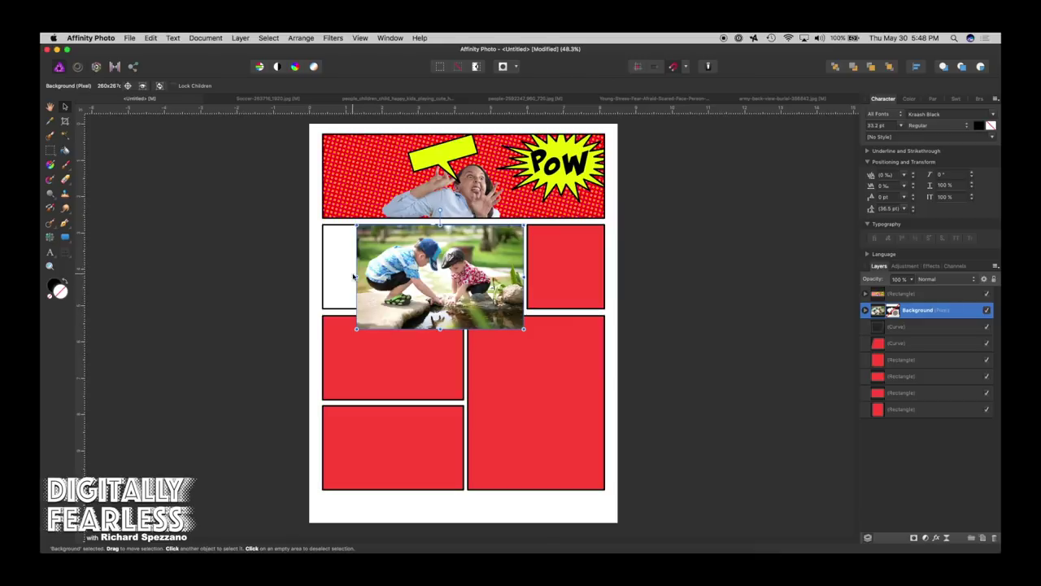
drag(356, 276, 318, 274)
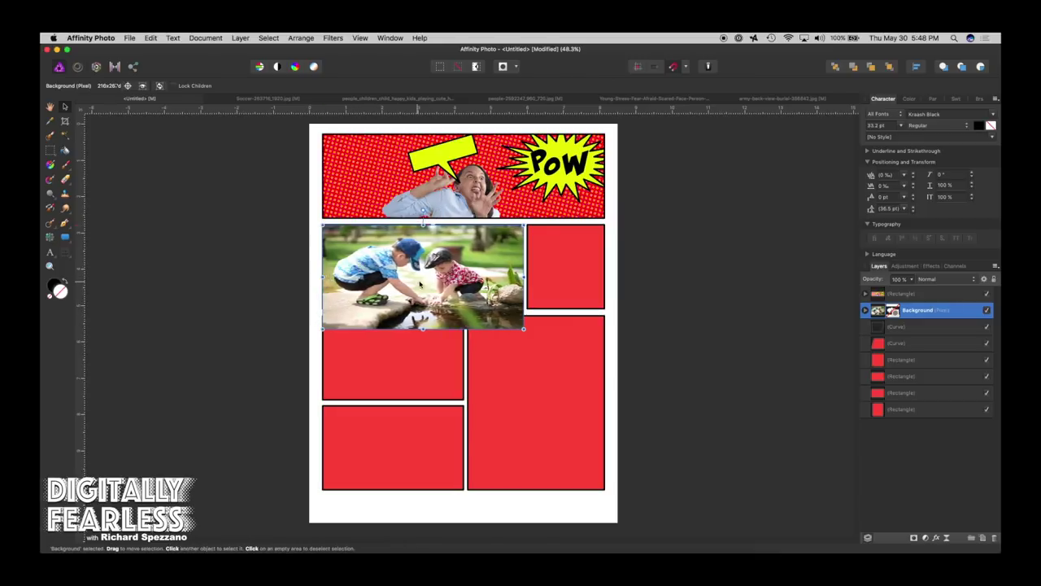
drag(422, 278, 400, 277)
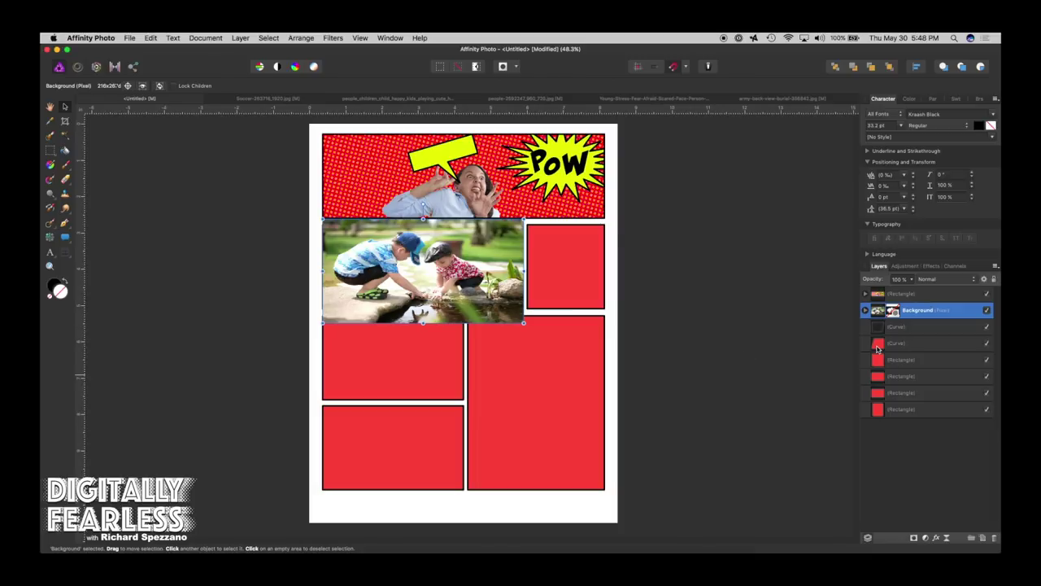
drag(449, 272, 447, 302)
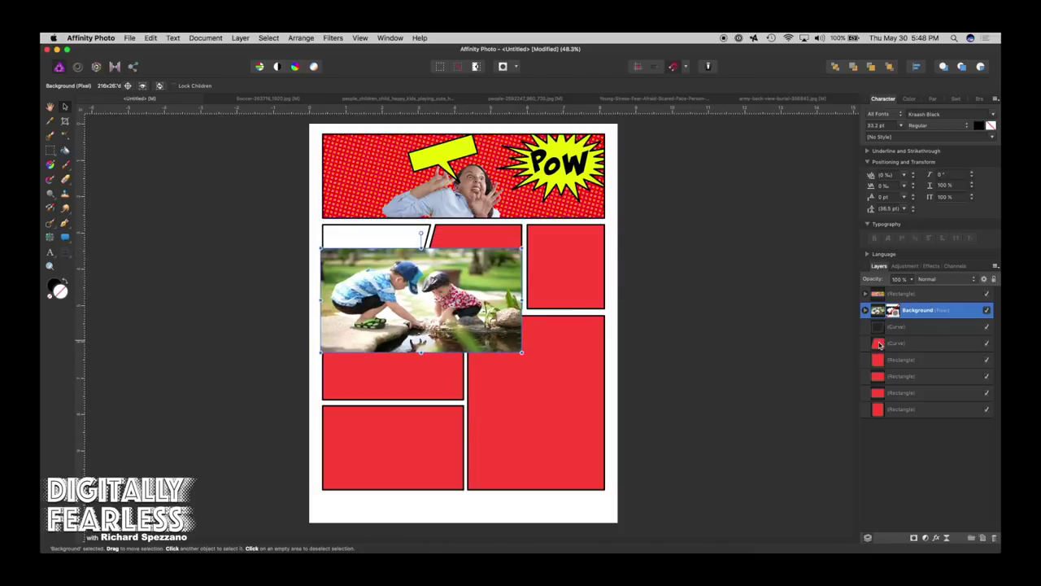
Remove the fill from the second slanted panel and select the rectangular panel at the end of that row
click(454, 236)
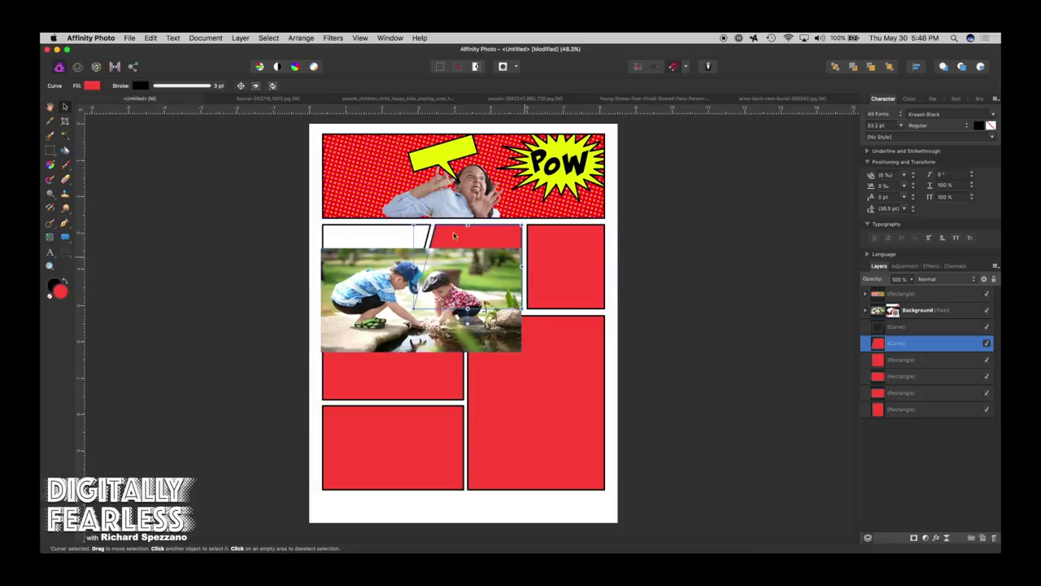
click(91, 86)
click(98, 98)
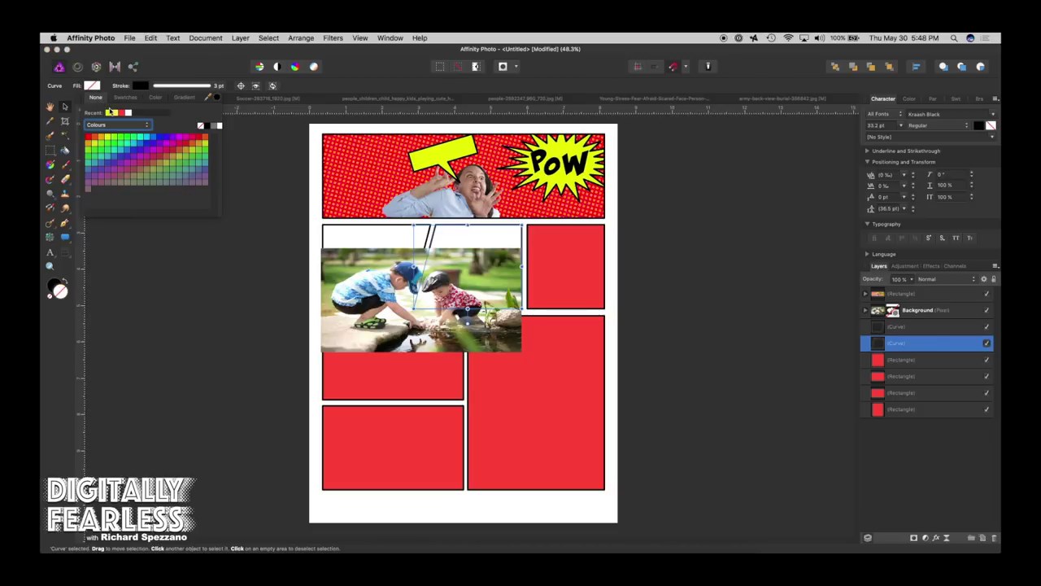
click(548, 237)
click(550, 240)
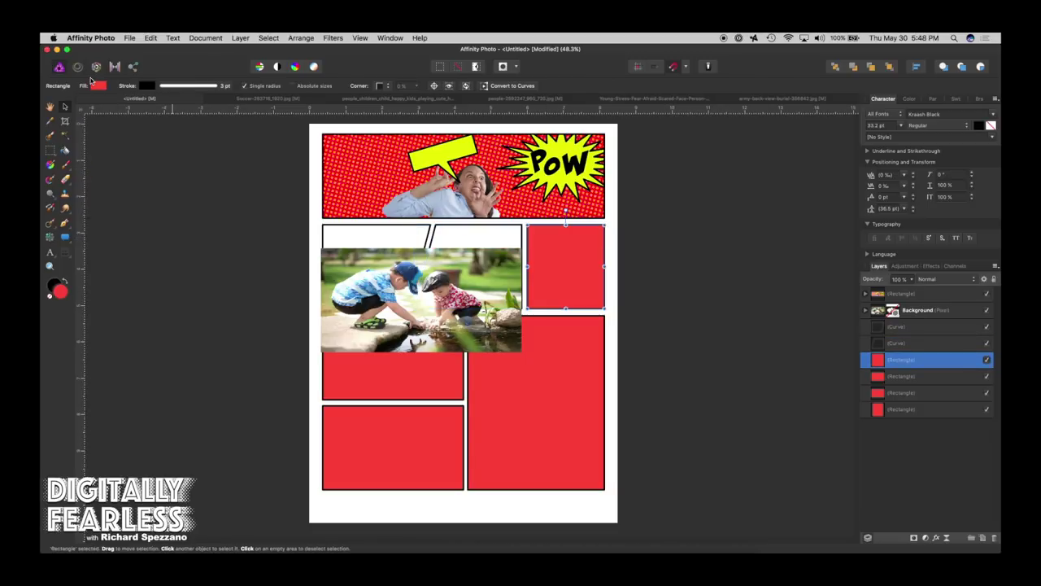
Remove the red fill from the four remaining rectangular panels, keeping their black outlines
click(96, 85)
click(101, 97)
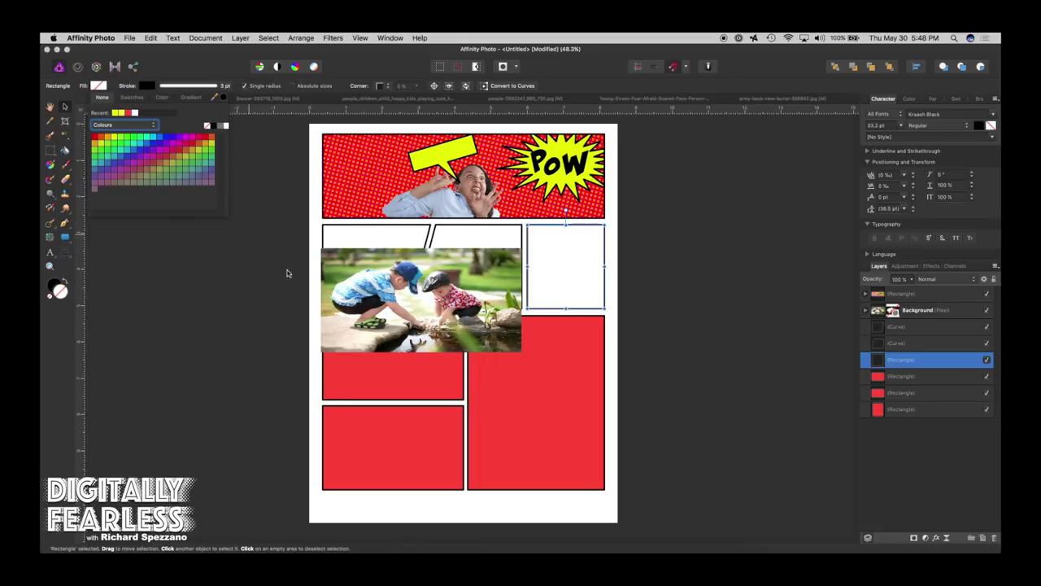
click(397, 386)
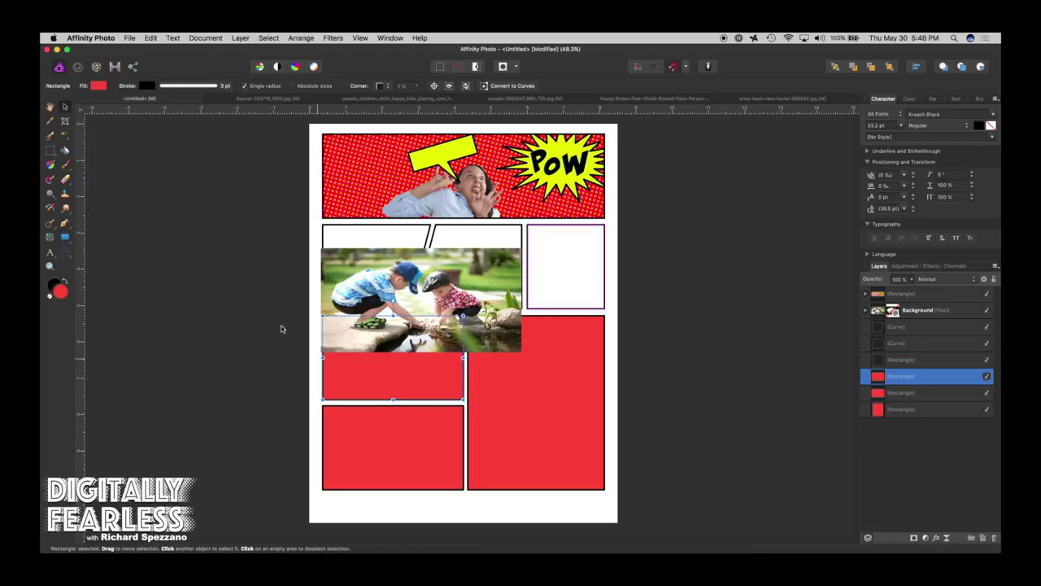
click(97, 86)
click(101, 97)
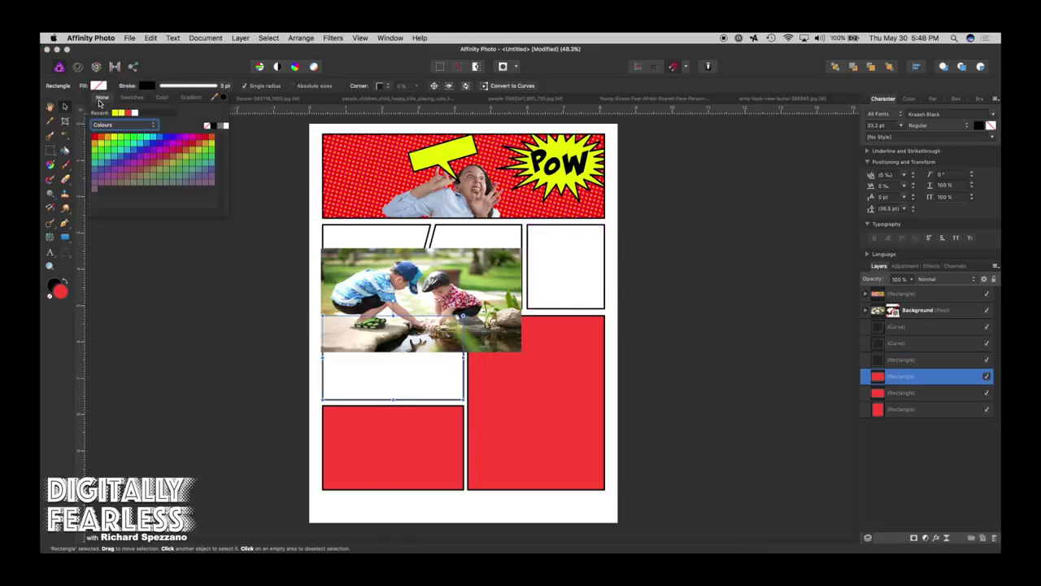
click(553, 480)
click(99, 85)
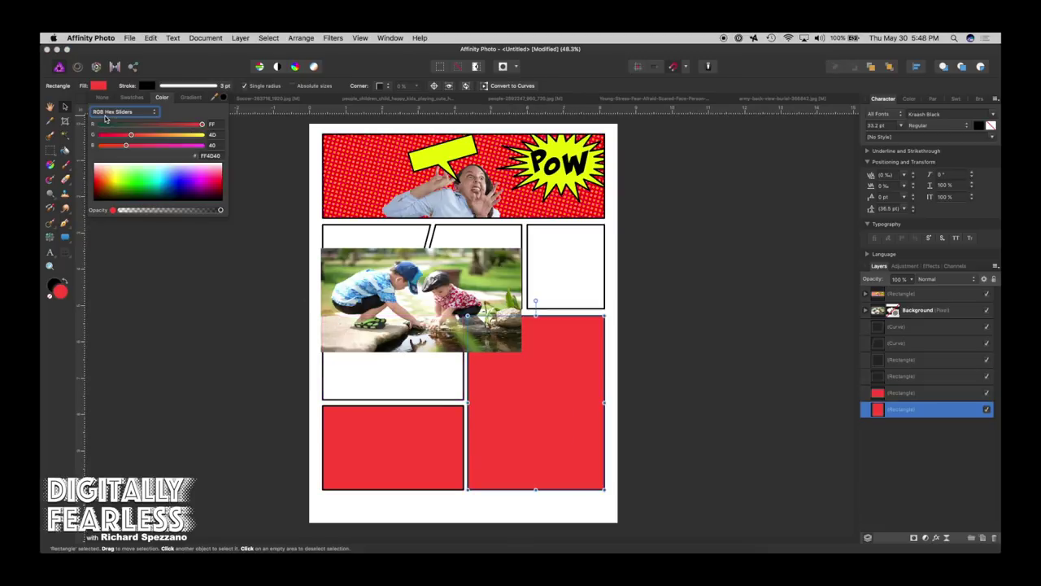
click(103, 98)
click(405, 418)
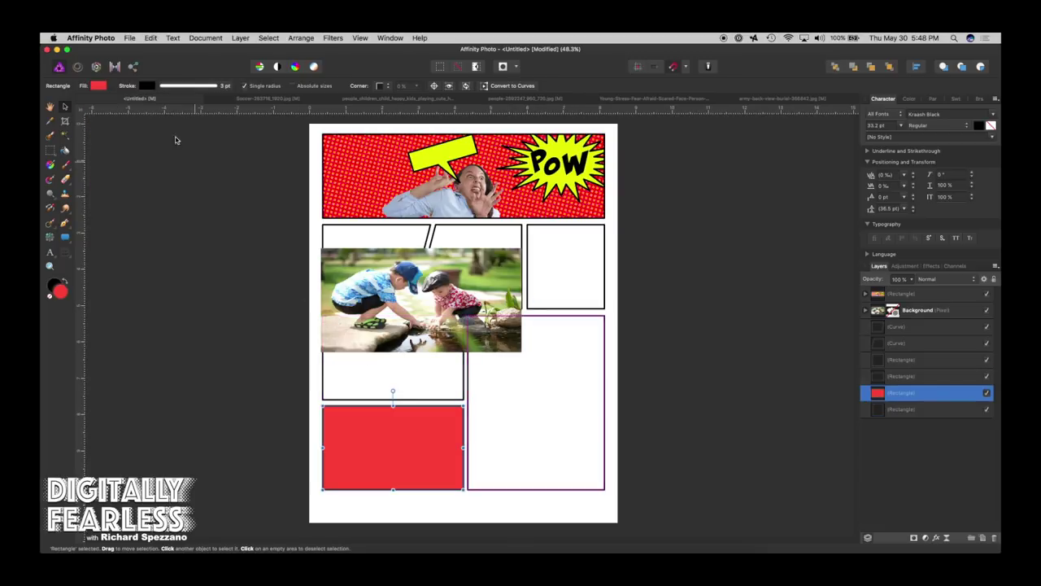
click(99, 85)
click(102, 97)
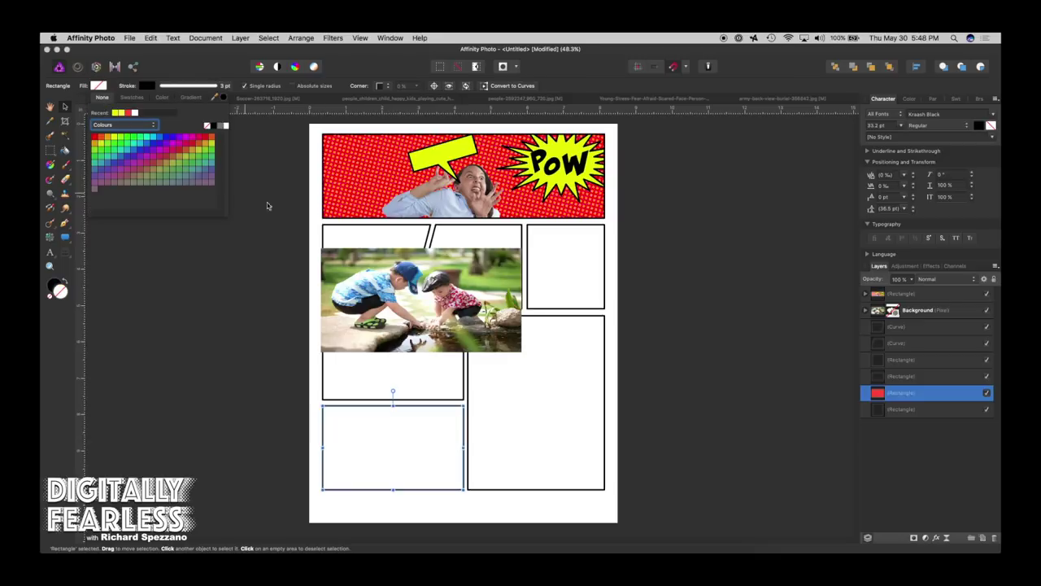
Move the children's photo up to cover both slanted panels, and duplicate its layer with the upper copy hidden
drag(404, 279, 425, 264)
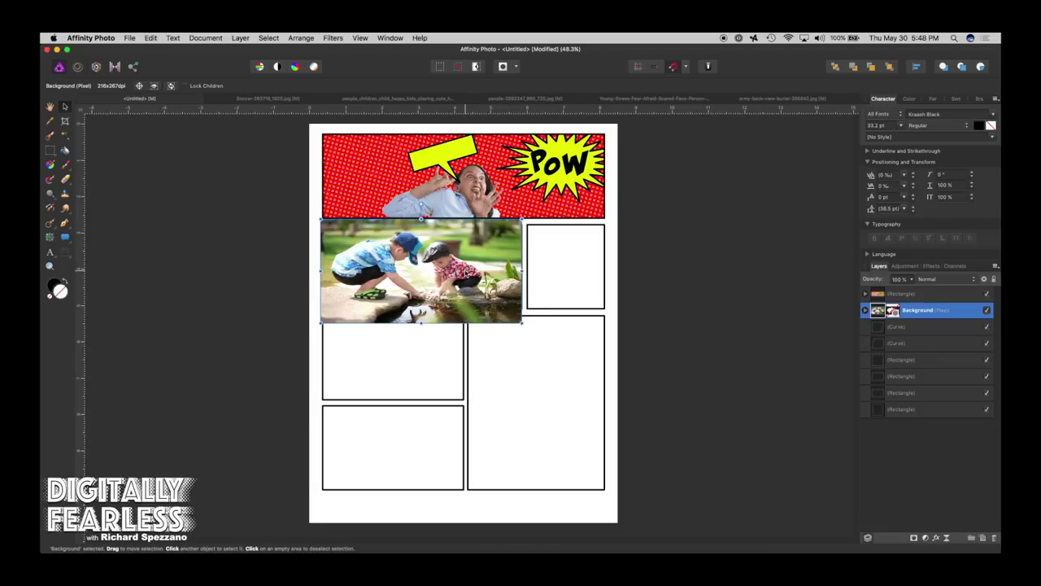
mouse_move(466, 274)
mouse_down()
mouse_move(459, 290)
mouse_move(468, 275)
mouse_up()
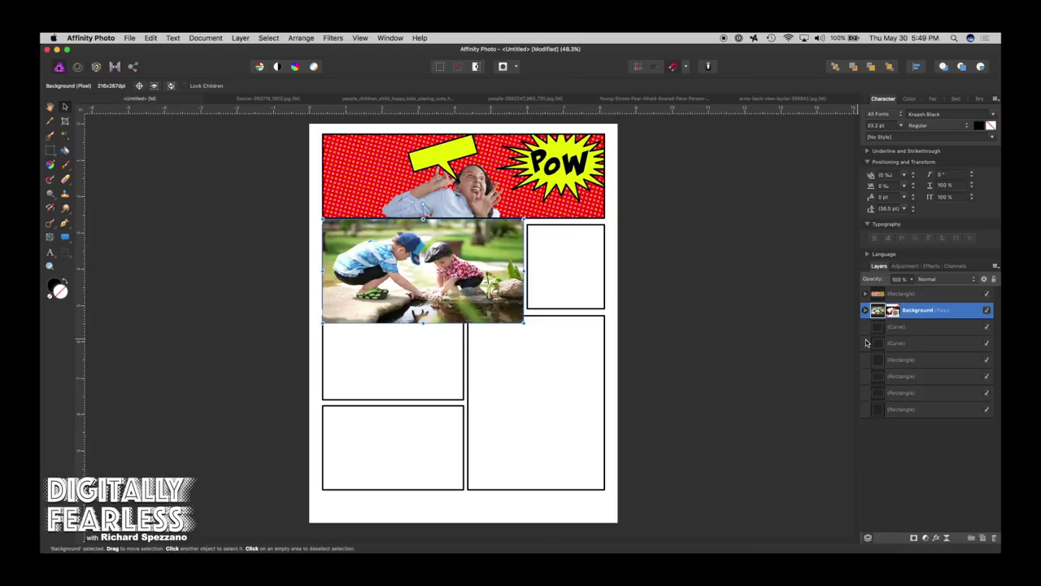
key(super+j)
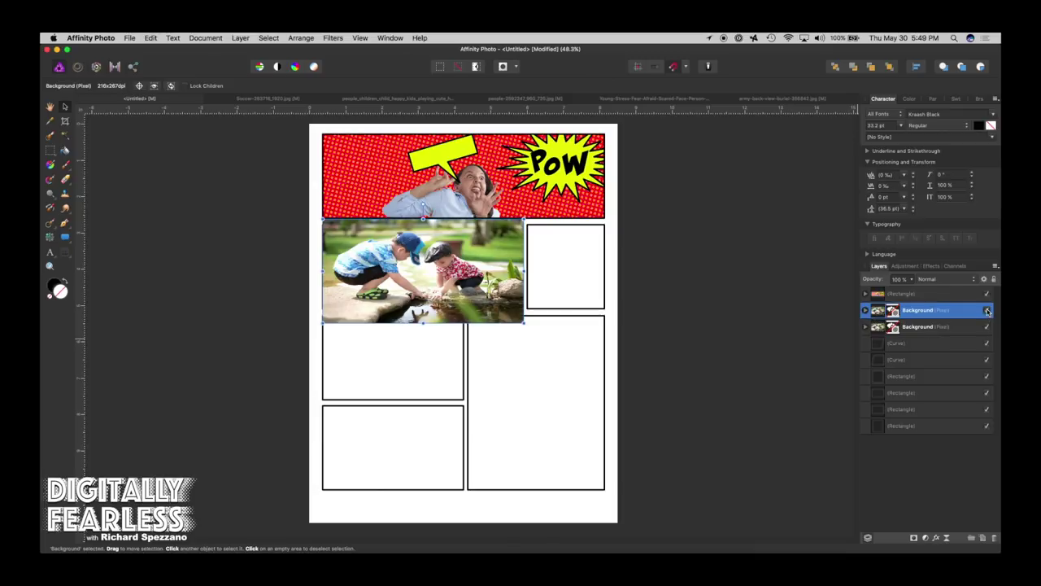
click(876, 329)
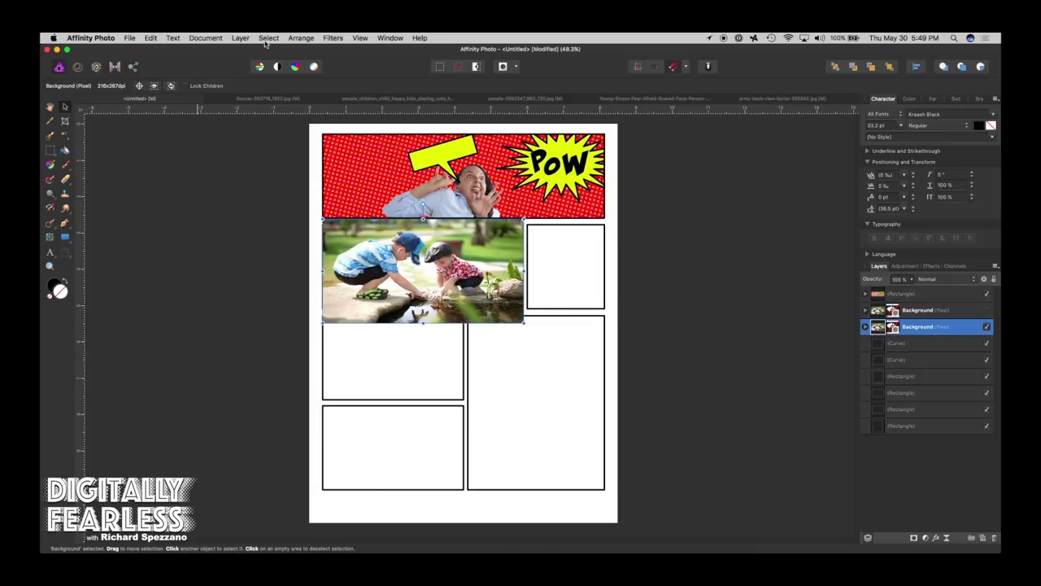
Add a live Halftone filter to the lower copy of the children's photo and check it at actual size
click(239, 38)
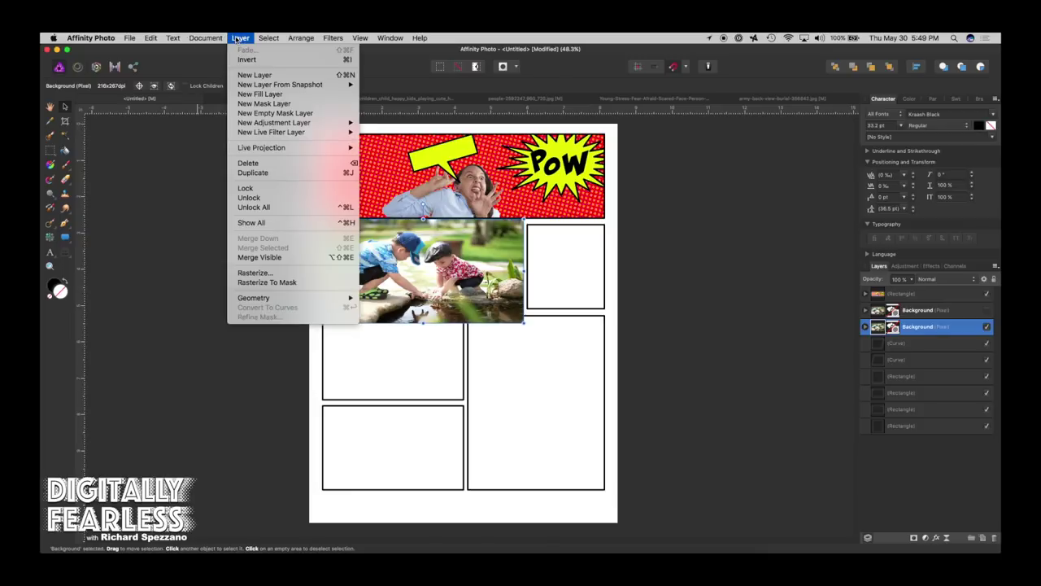
mouse_move(251, 135)
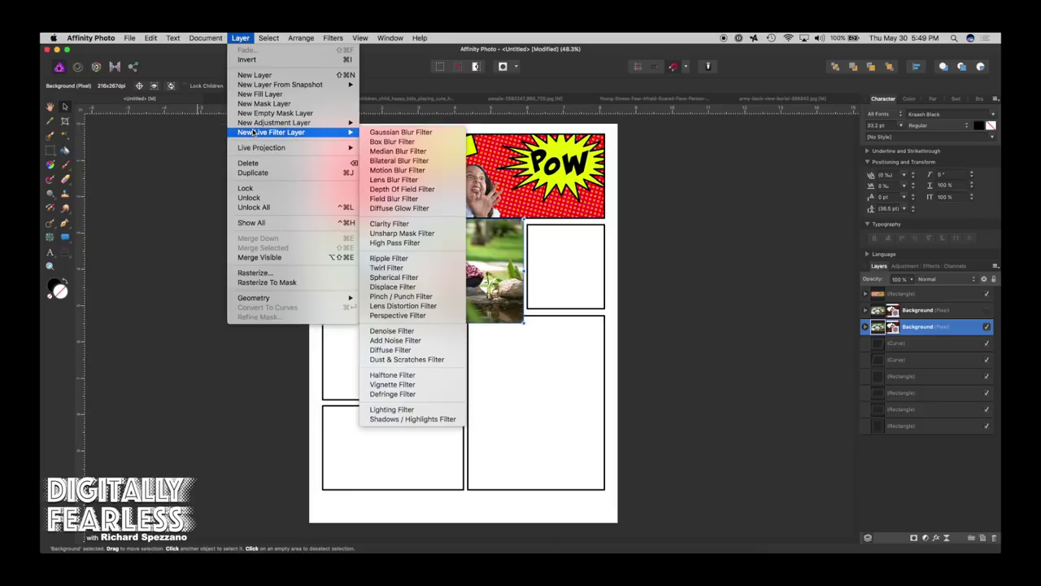
click(380, 376)
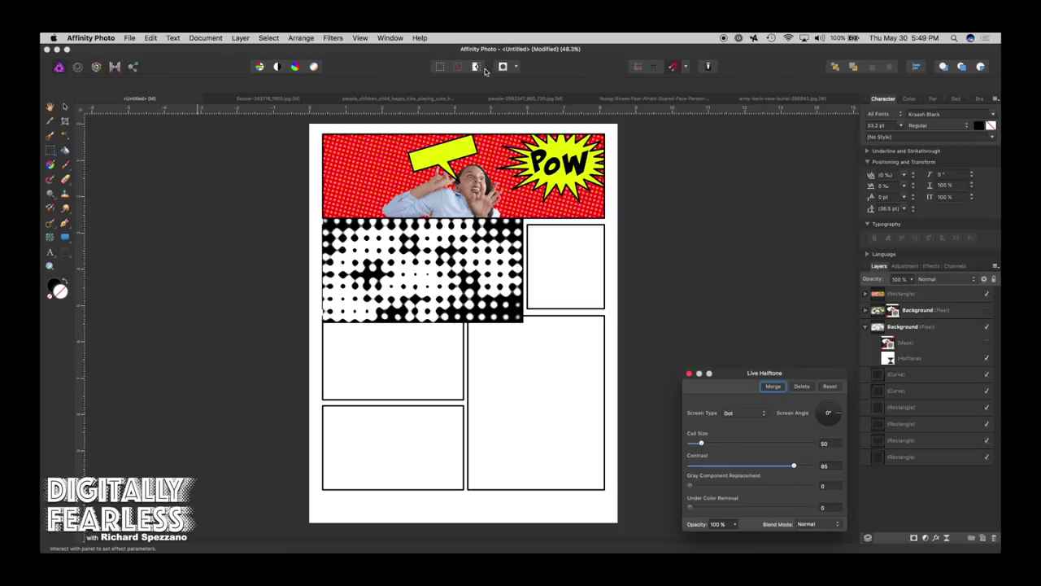
key(super+minus)
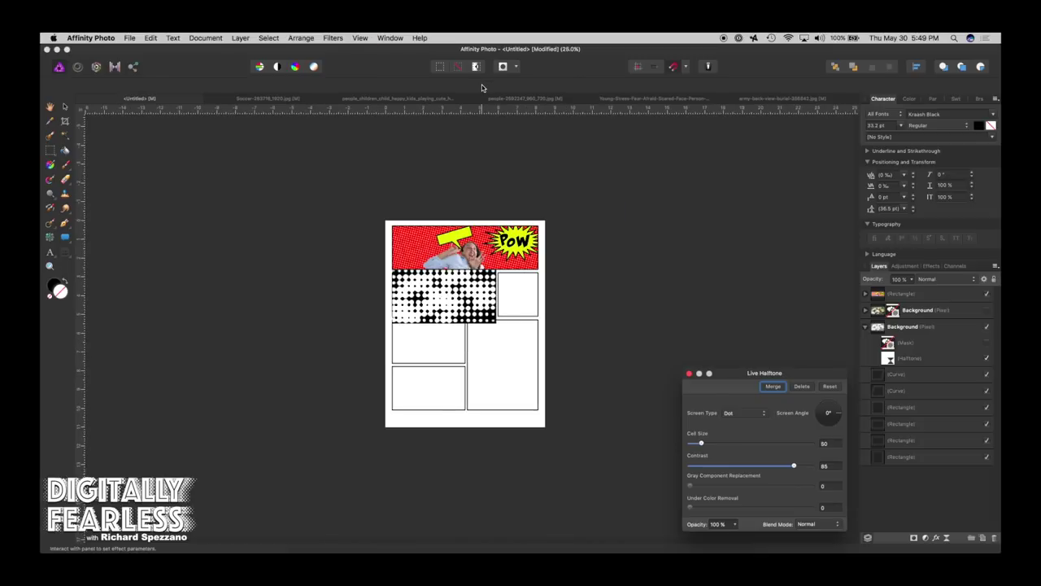
key(super+equal)
key(super+equal)
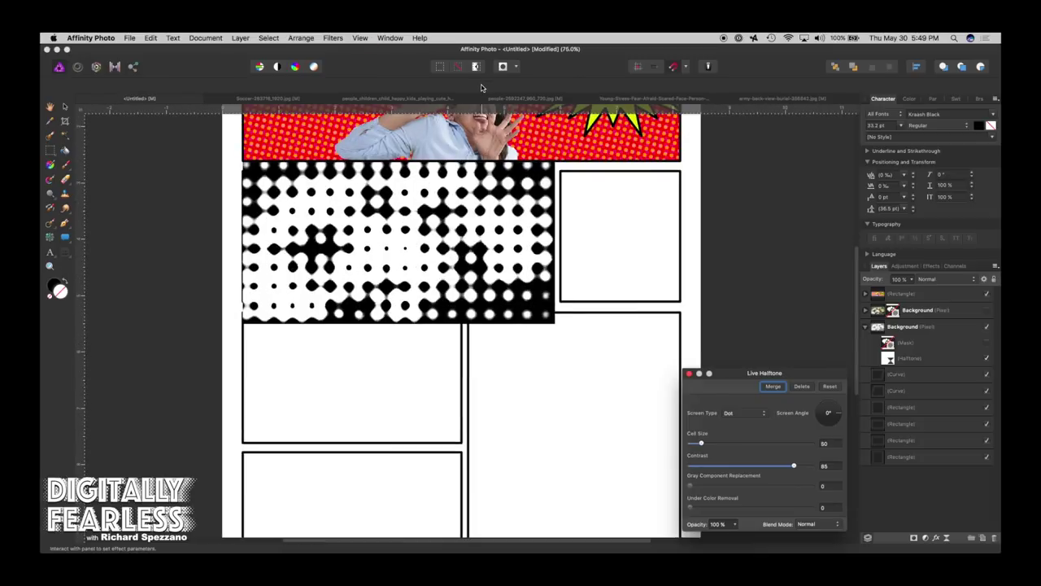
click(360, 39)
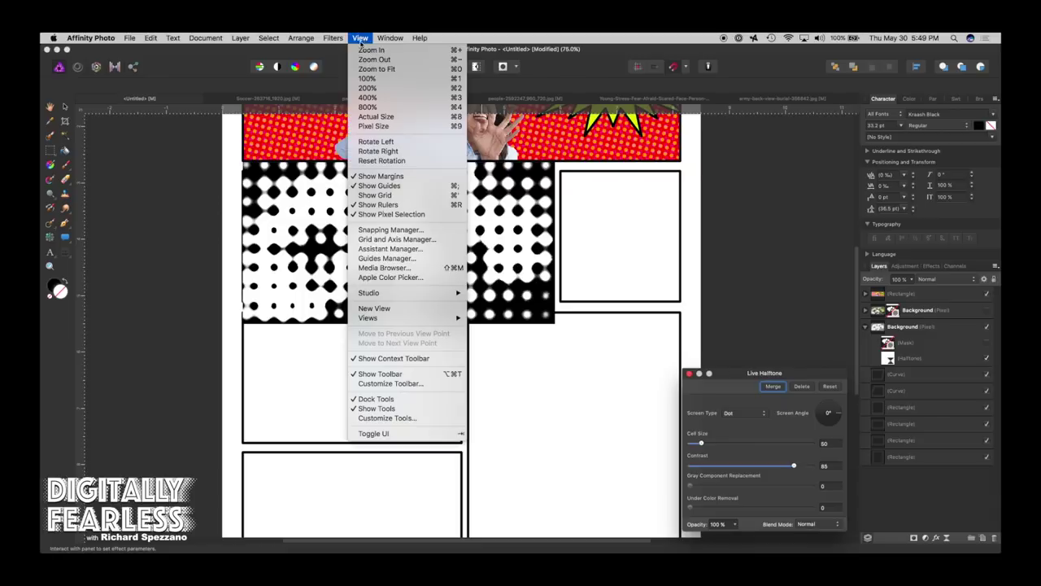
click(374, 116)
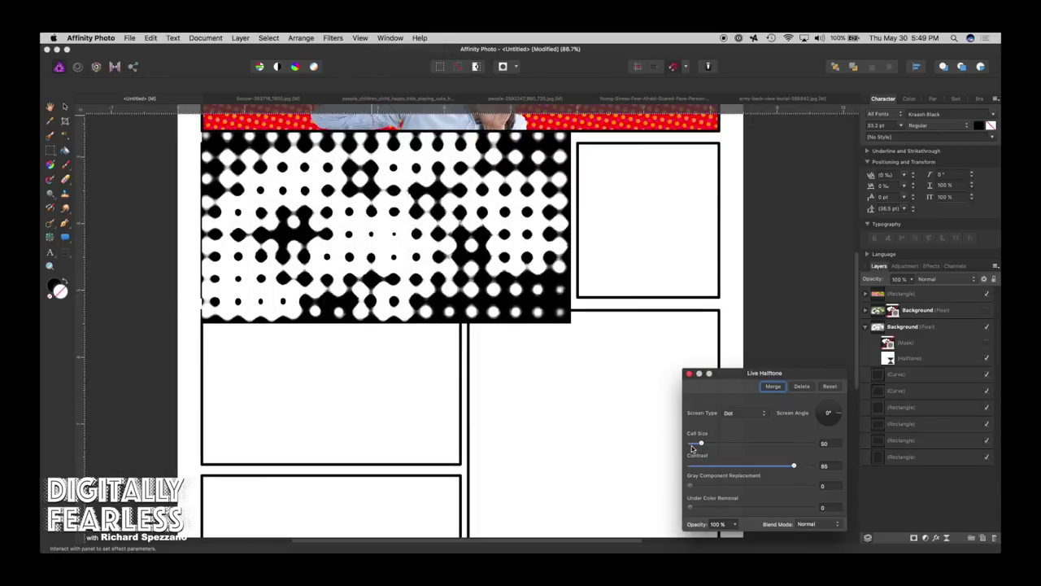
Set the halftone to the Color screen type with a much smaller cell size, contrast of about 91 and Overlay blend mode
drag(698, 443, 694, 443)
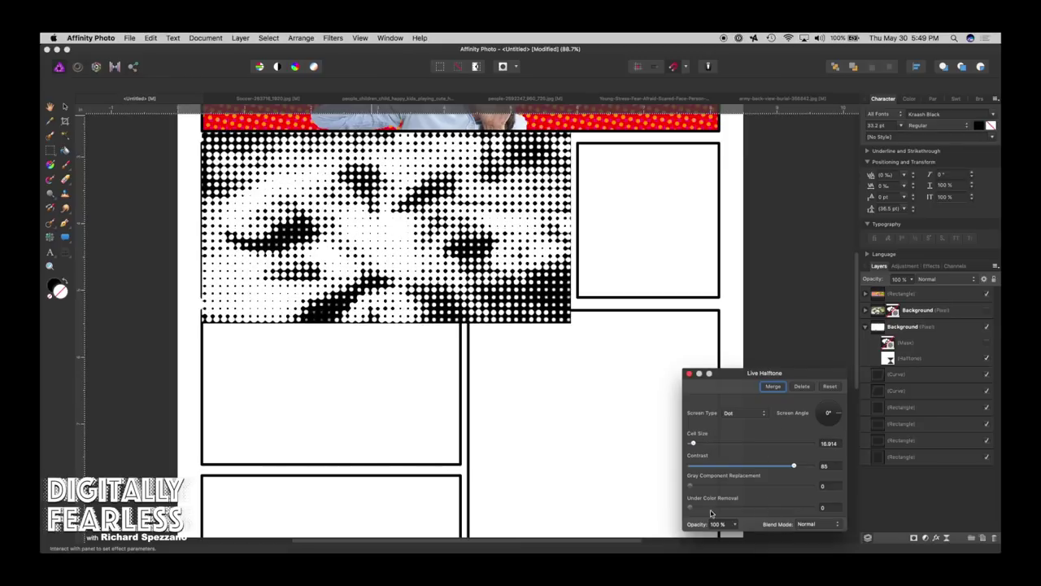
click(754, 413)
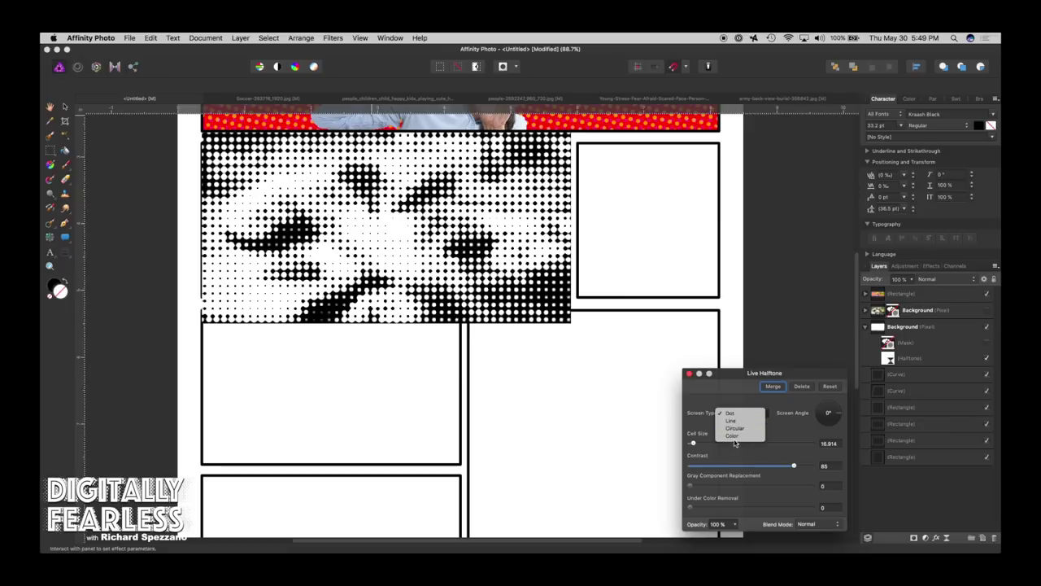
click(732, 438)
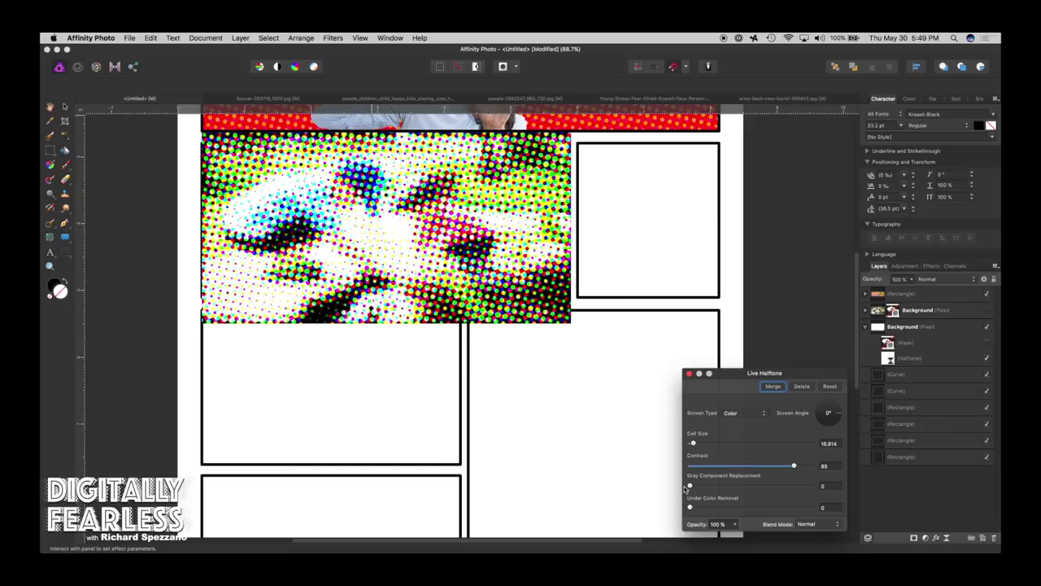
mouse_move(794, 465)
mouse_down()
mouse_move(767, 469)
mouse_move(801, 466)
mouse_up()
drag(693, 443, 690, 443)
click(826, 523)
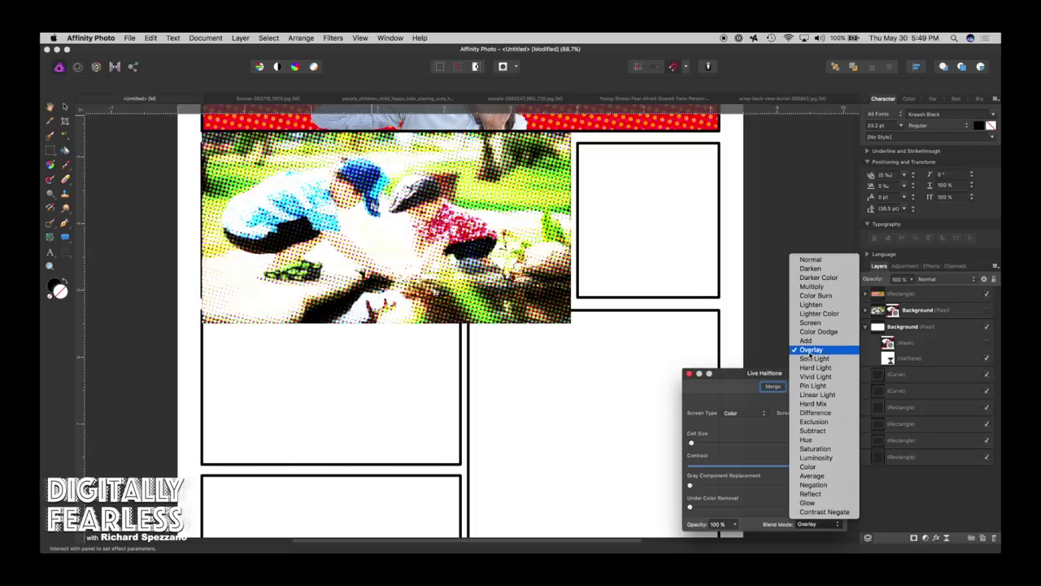
click(806, 350)
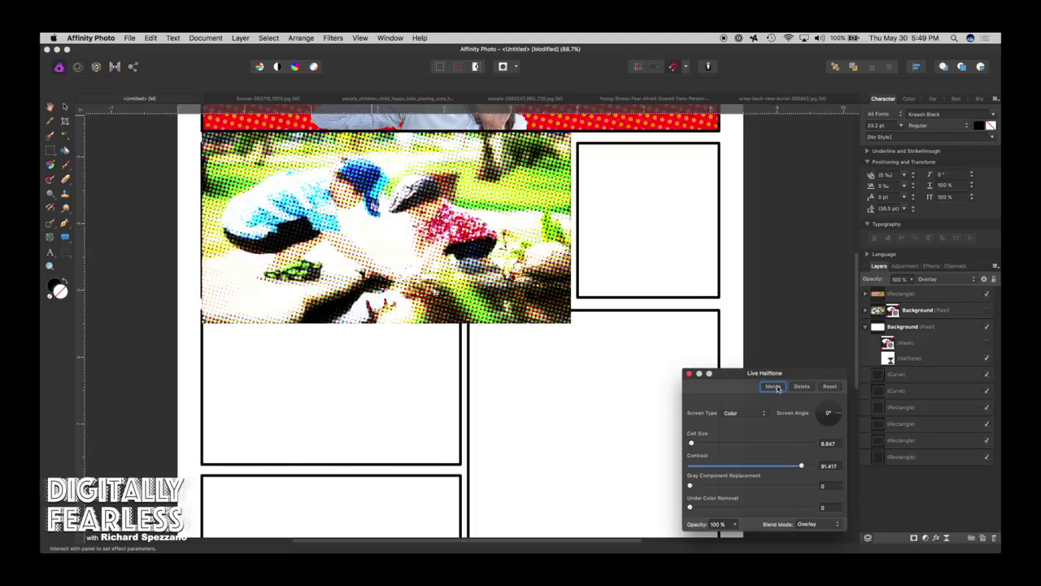
click(688, 375)
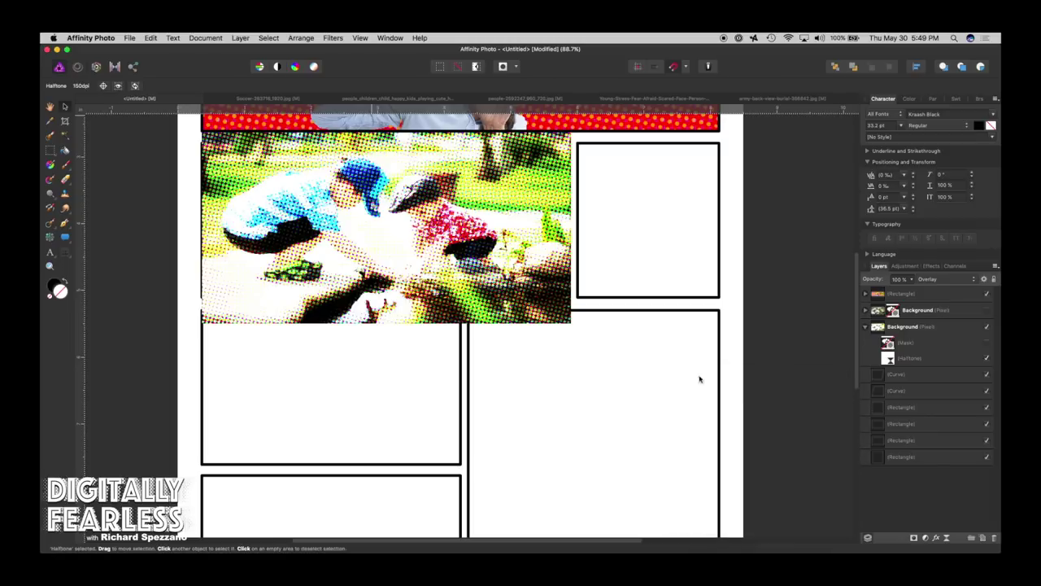
Show the upper copy of the children's photo and enable its mask to isolate the children over the halftone background
click(986, 311)
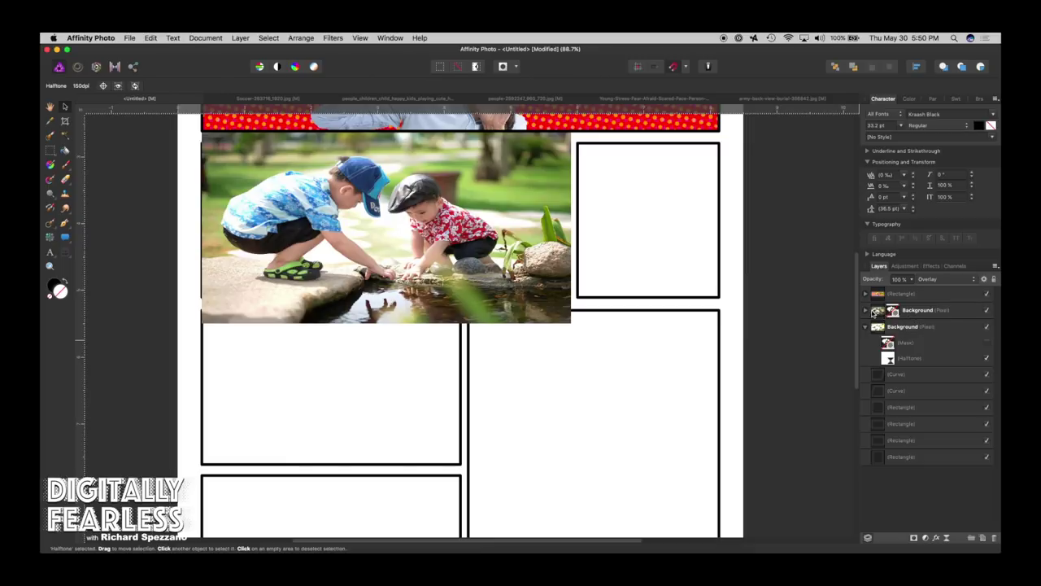
click(866, 311)
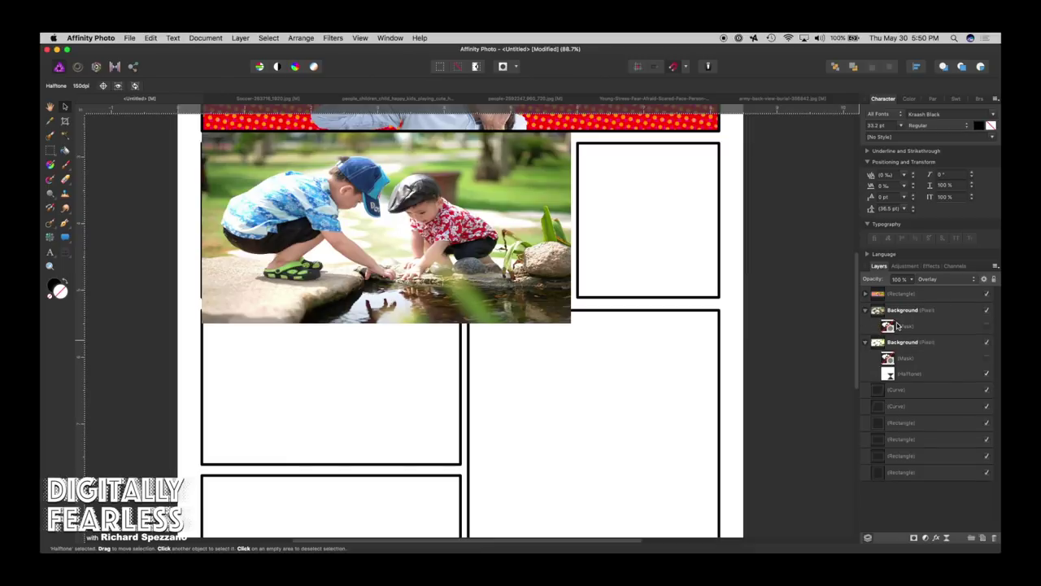
click(987, 326)
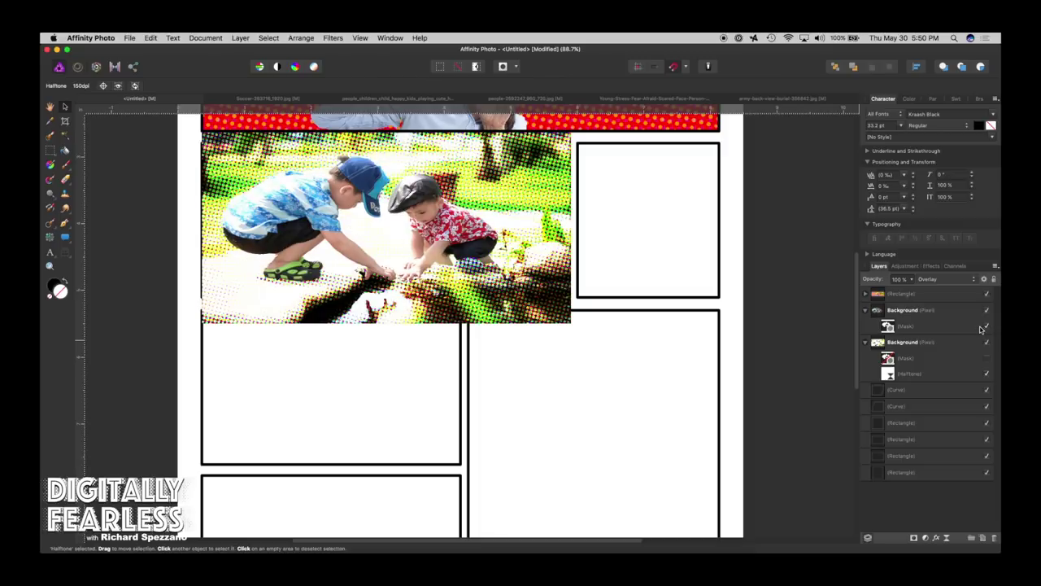
Collapse the two Background photo layers and group them together
click(877, 310)
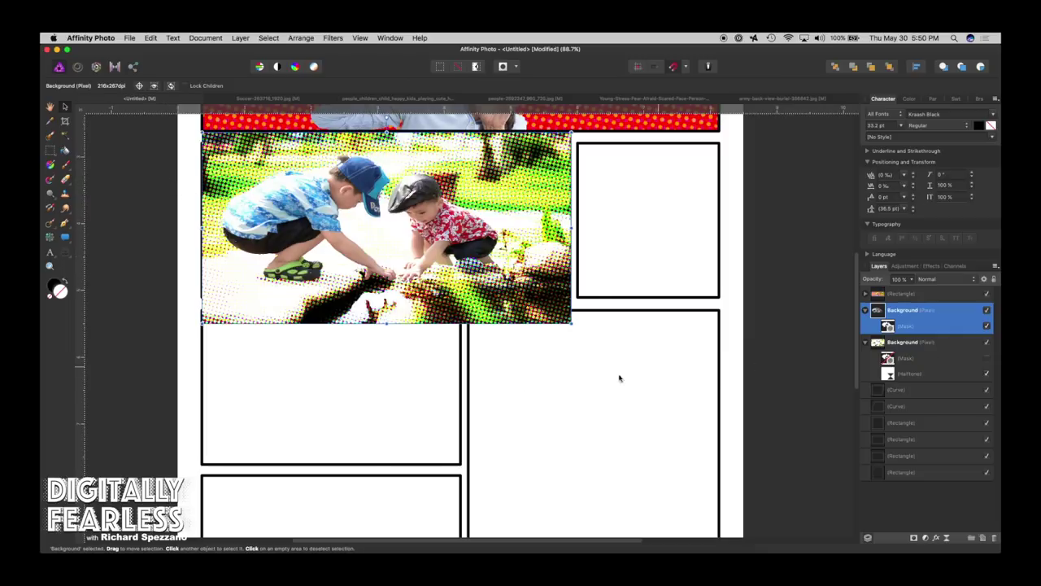
click(866, 343)
click(865, 310)
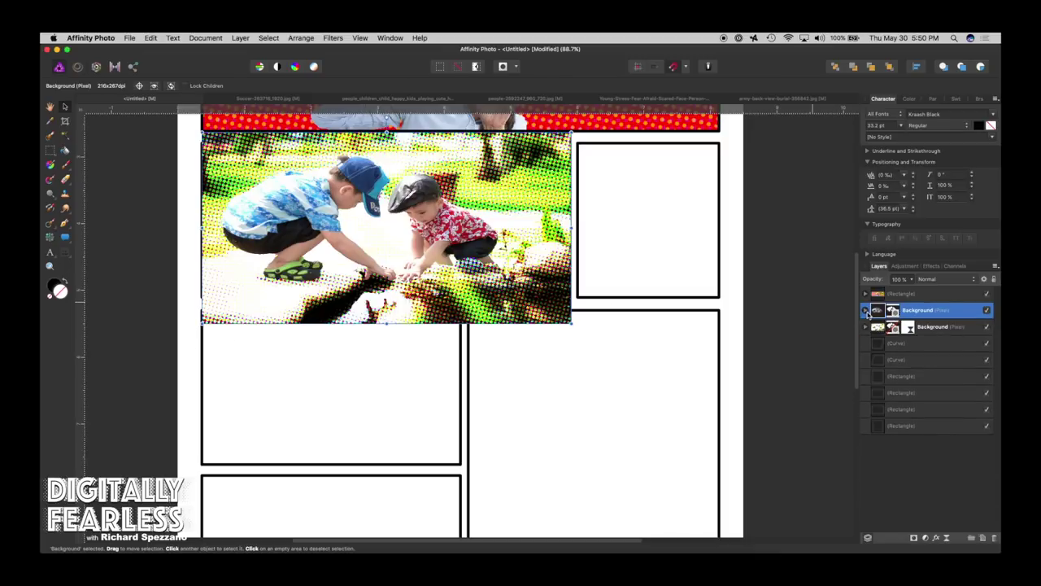
shift+click(878, 327)
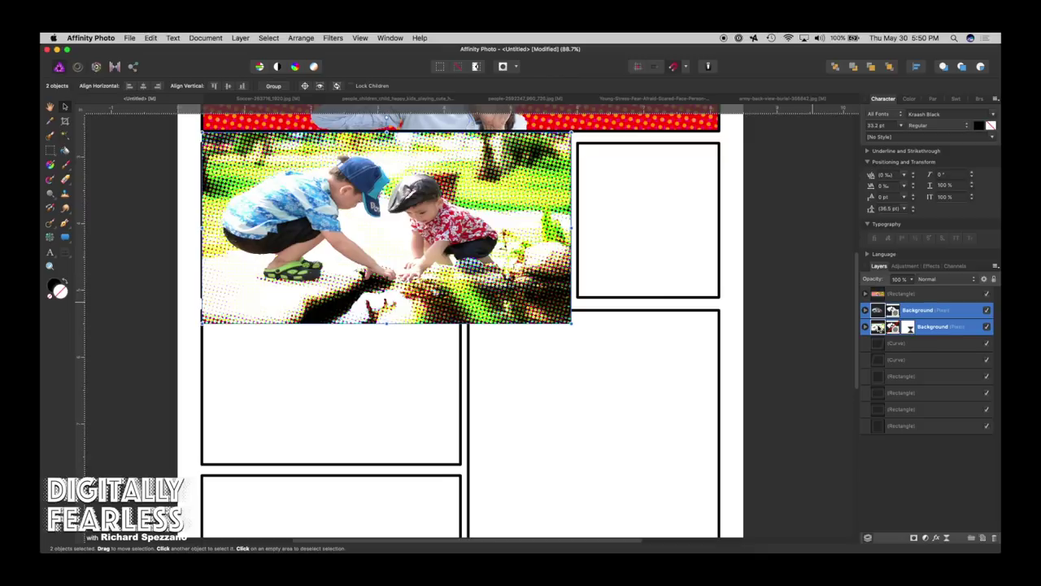
key(super+g)
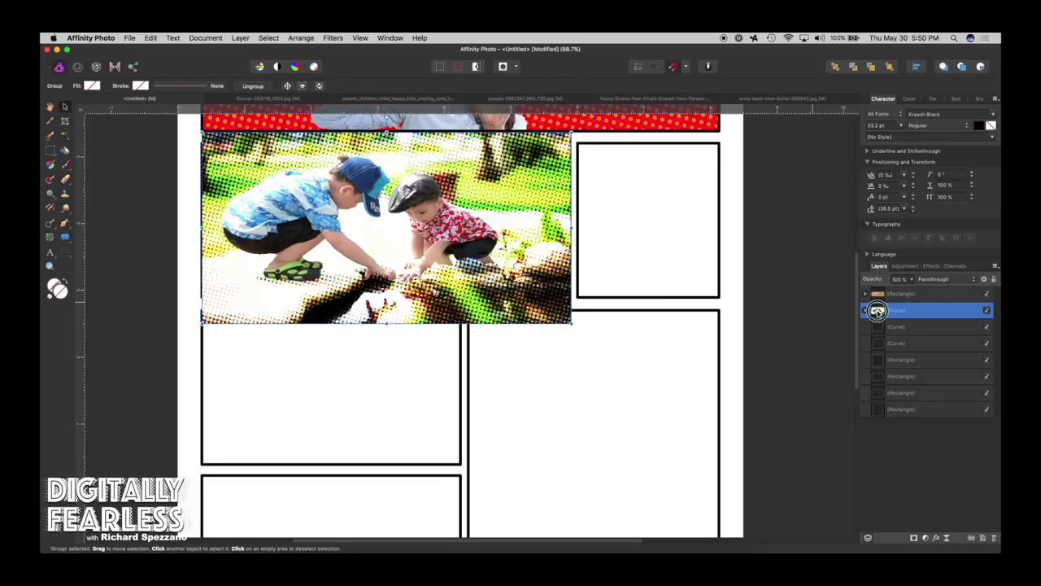
Clip the photo group inside the first slanted panel and a duplicate of it inside the second slanted panel
drag(876, 310, 887, 332)
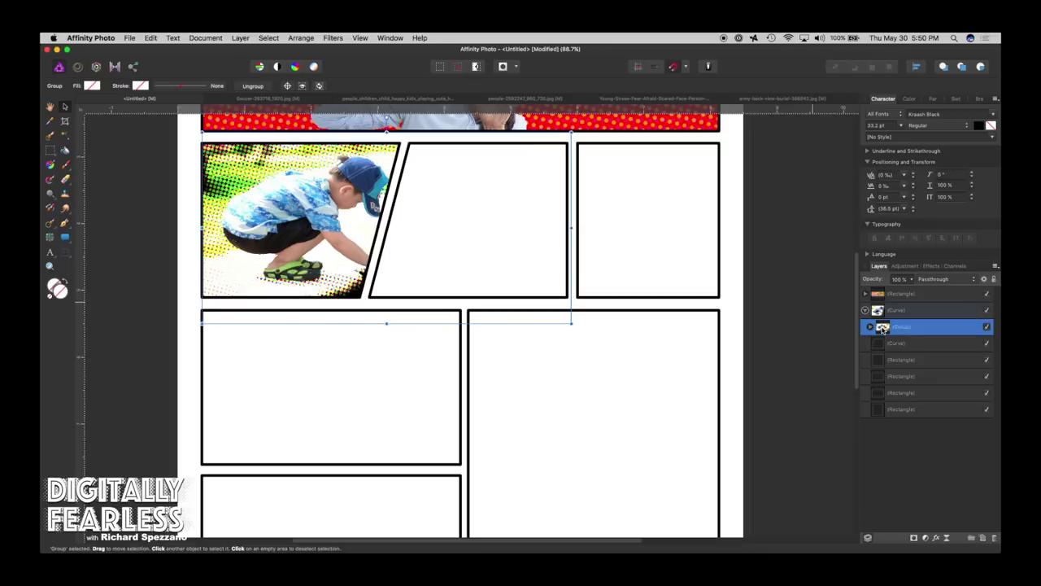
key(super+j)
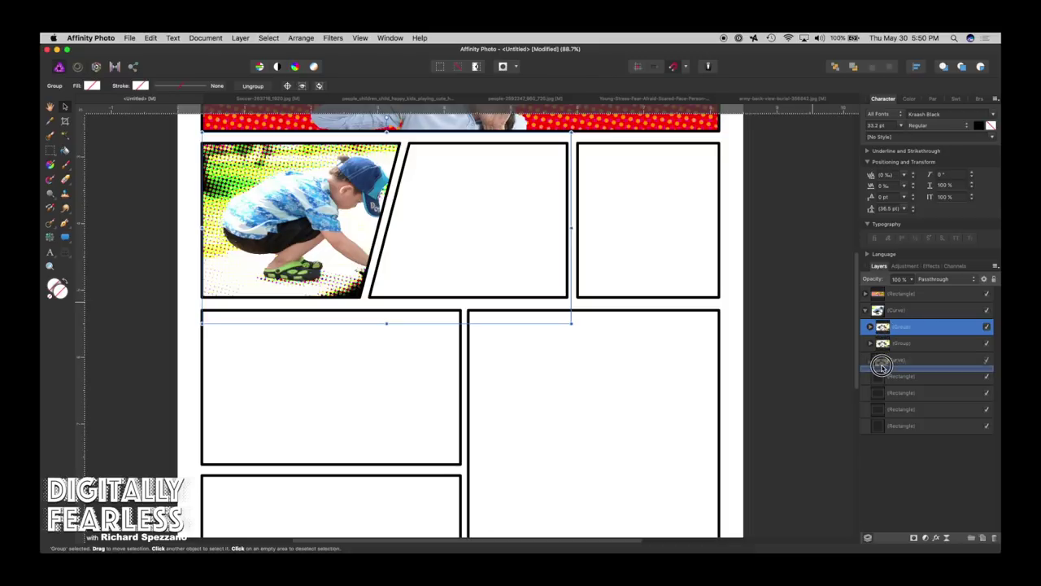
drag(887, 369, 886, 367)
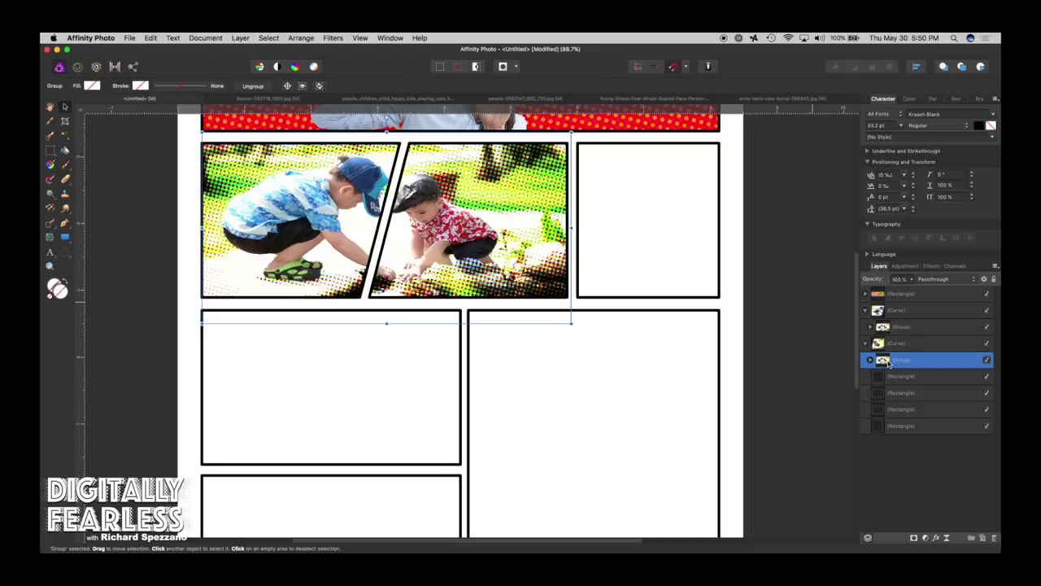
click(145, 214)
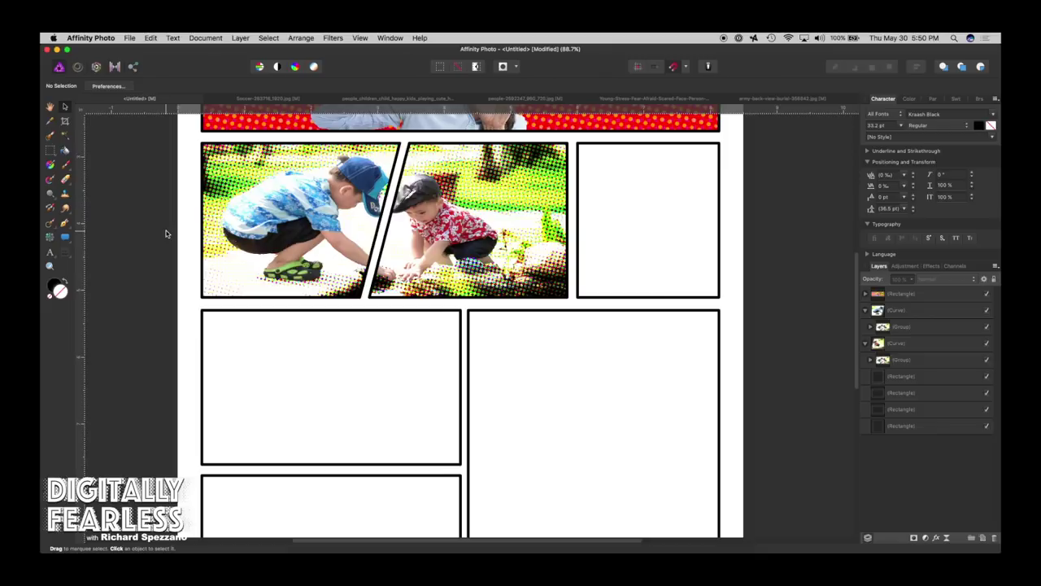
key(super+minus)
key(super+minus)
key(super+minus)
key(super+minus)
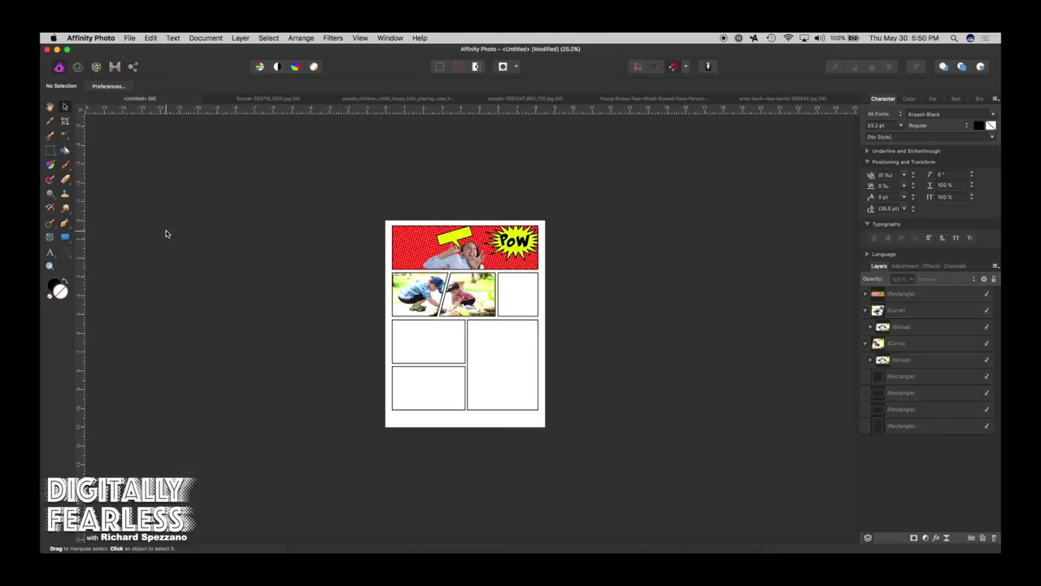
Fit the page in view and look through the open soccer, jogger, frightened-woman and cemetery photos for the next panel
key(super+minus)
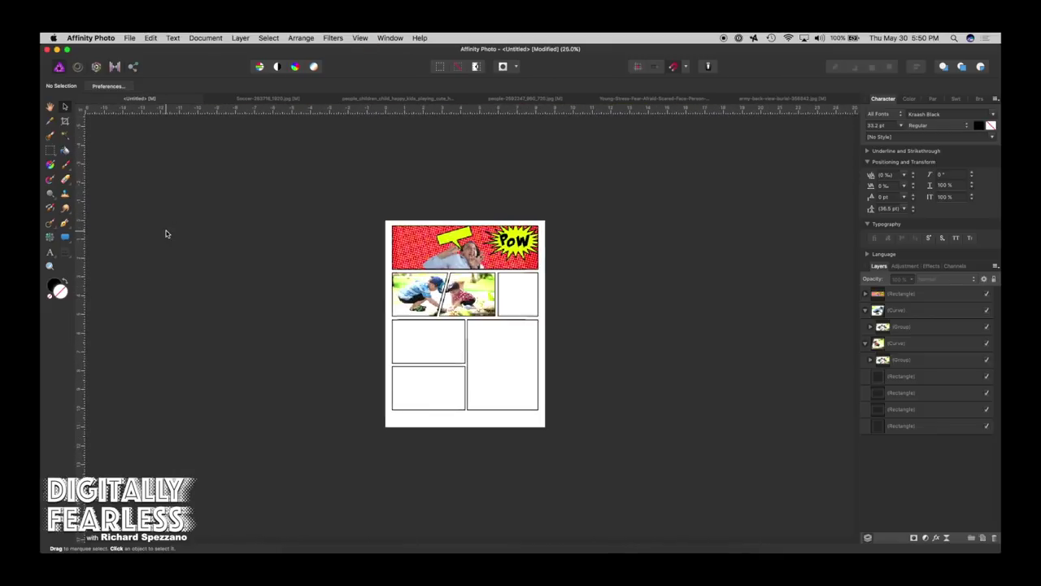
key(super+0)
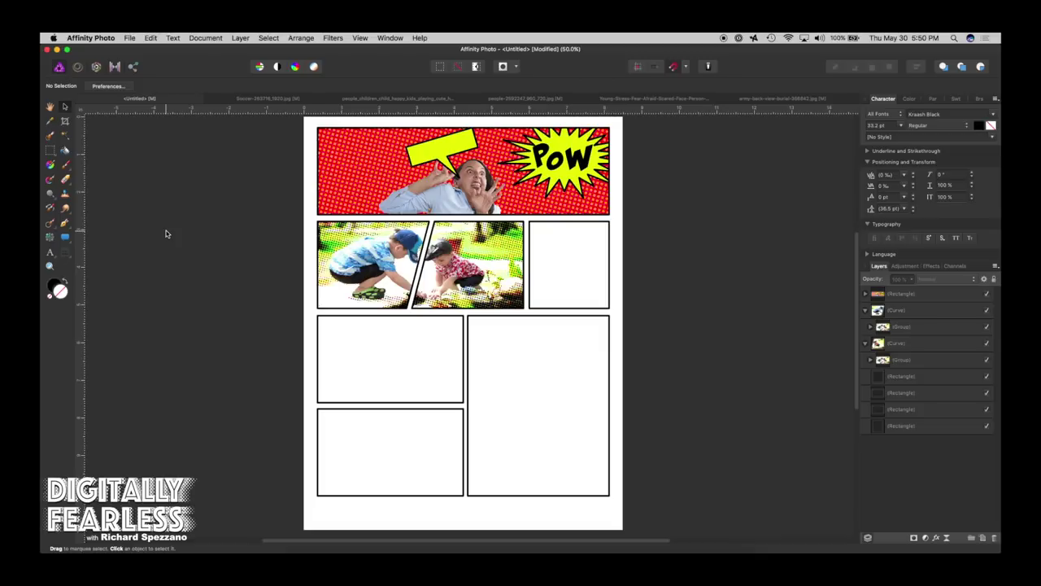
click(268, 98)
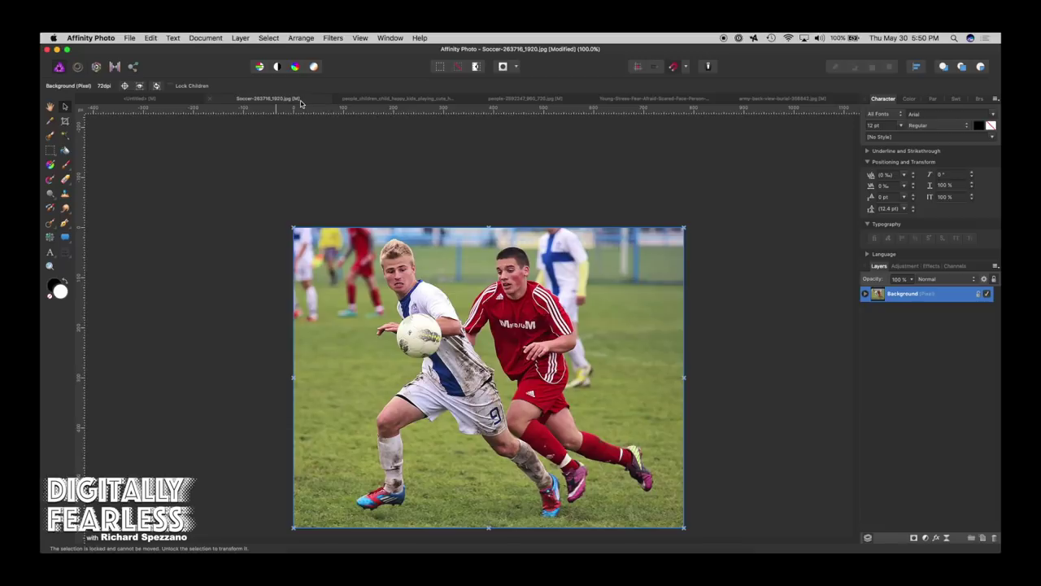
click(504, 98)
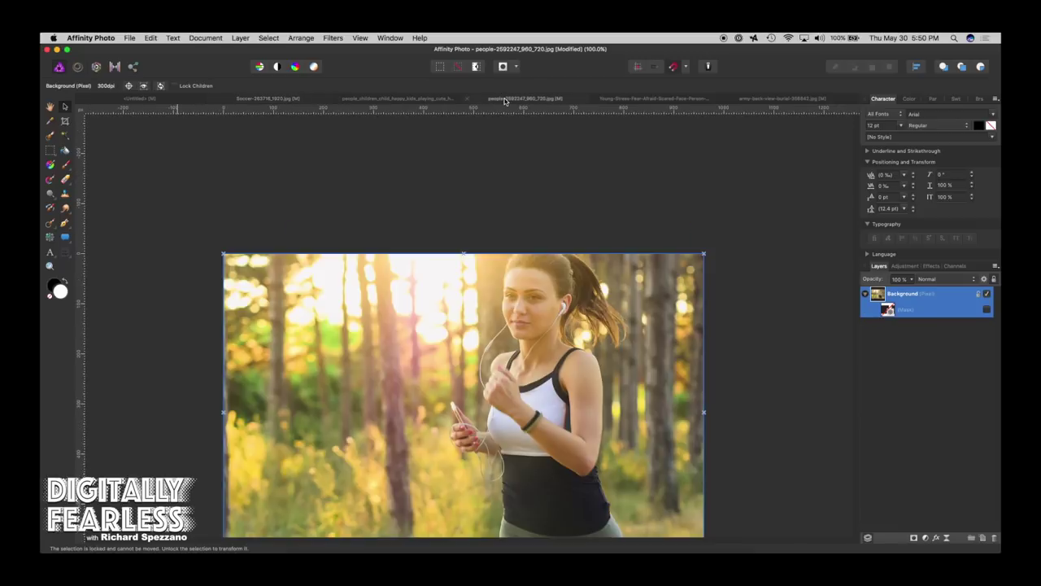
click(656, 99)
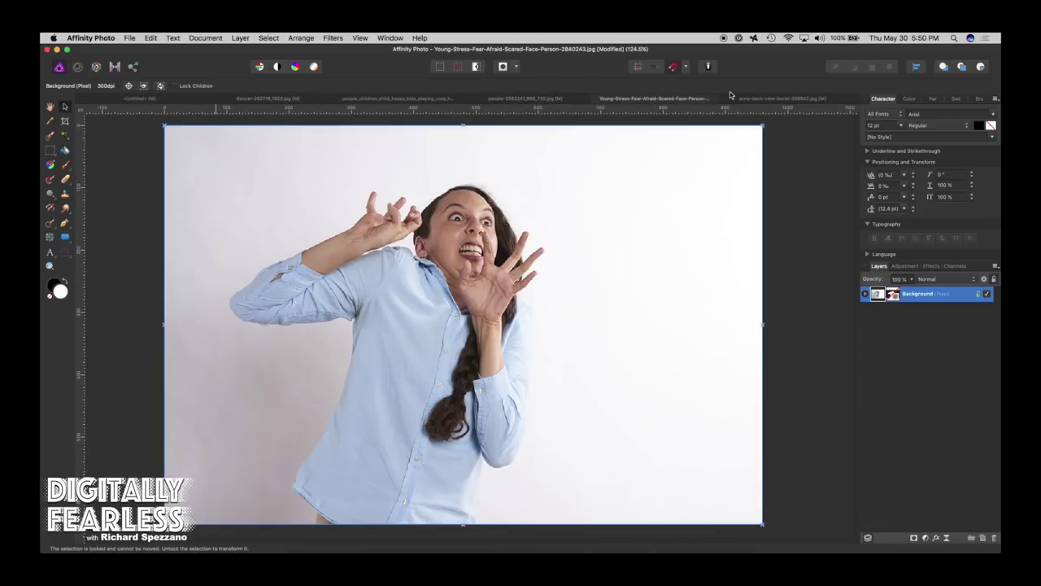
click(760, 98)
click(672, 98)
click(787, 98)
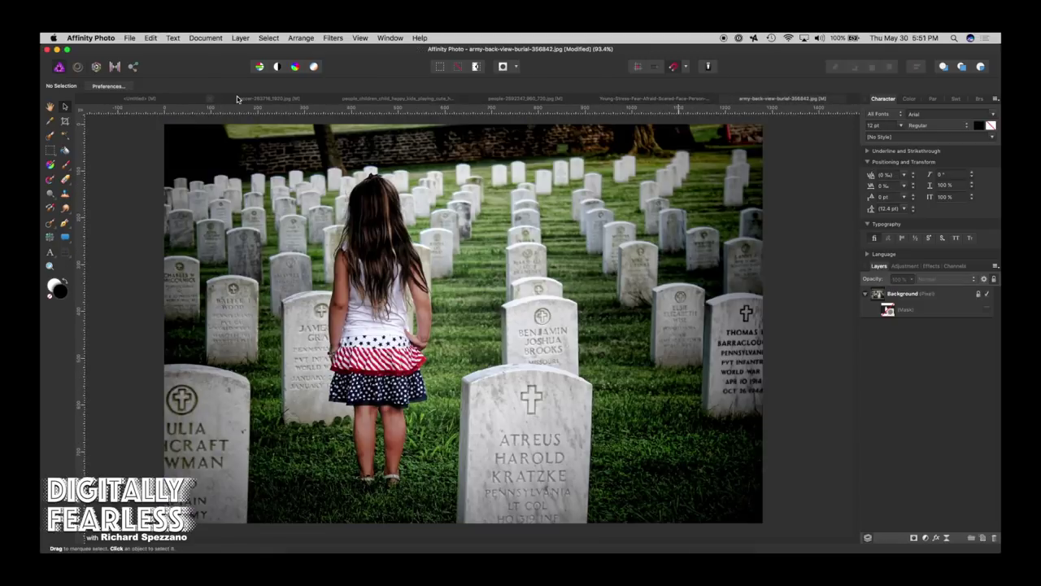
click(148, 98)
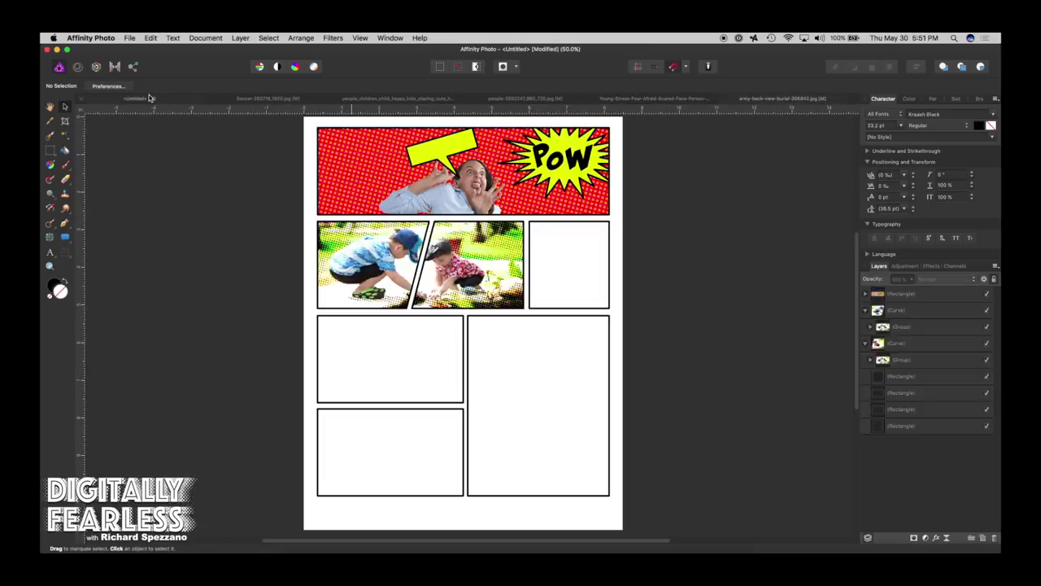
Copy the masked photo of the girl in the cemetery and paste it into the comic page
click(793, 101)
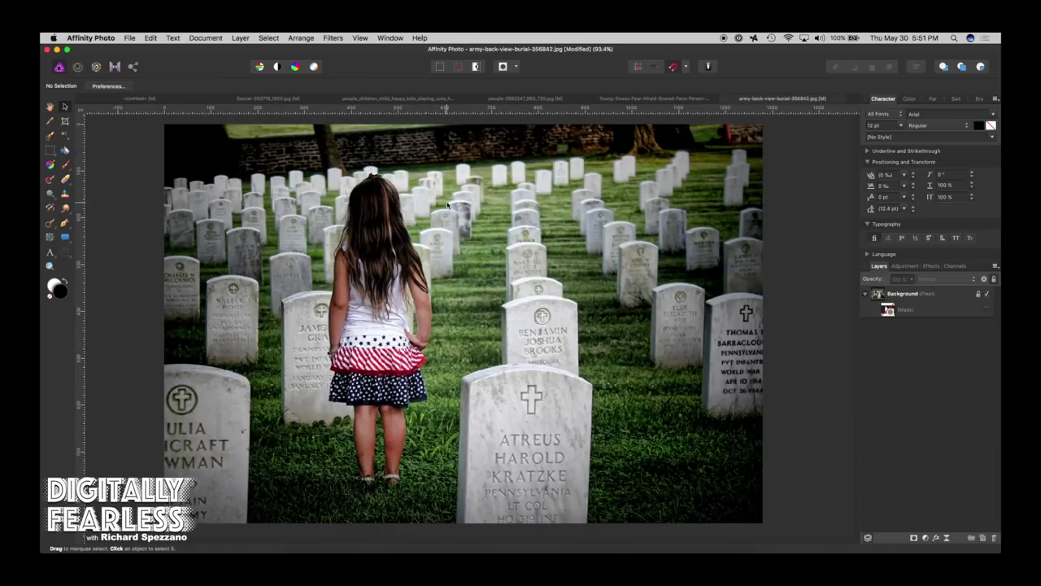
click(867, 294)
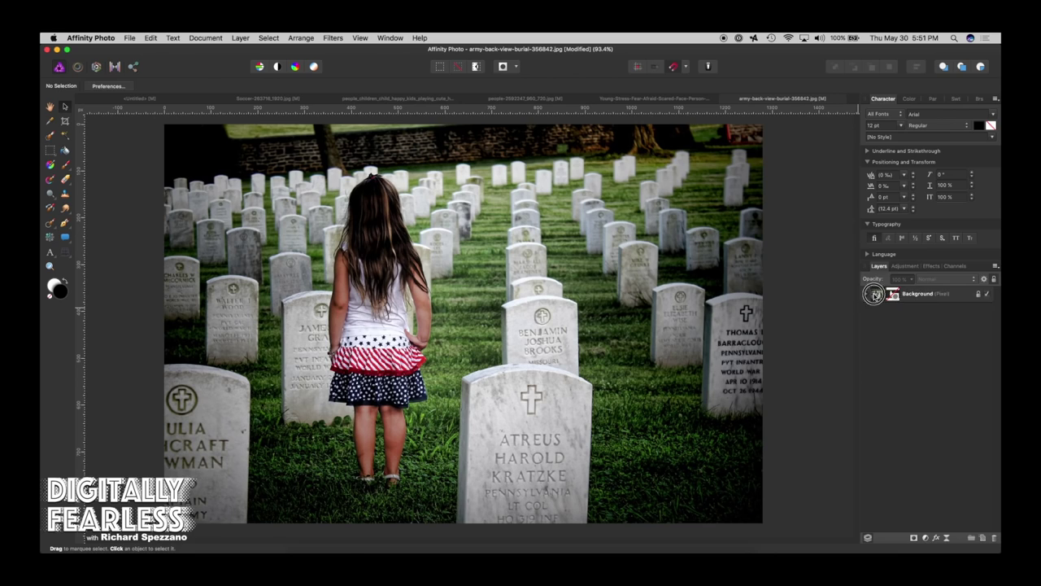
click(877, 294)
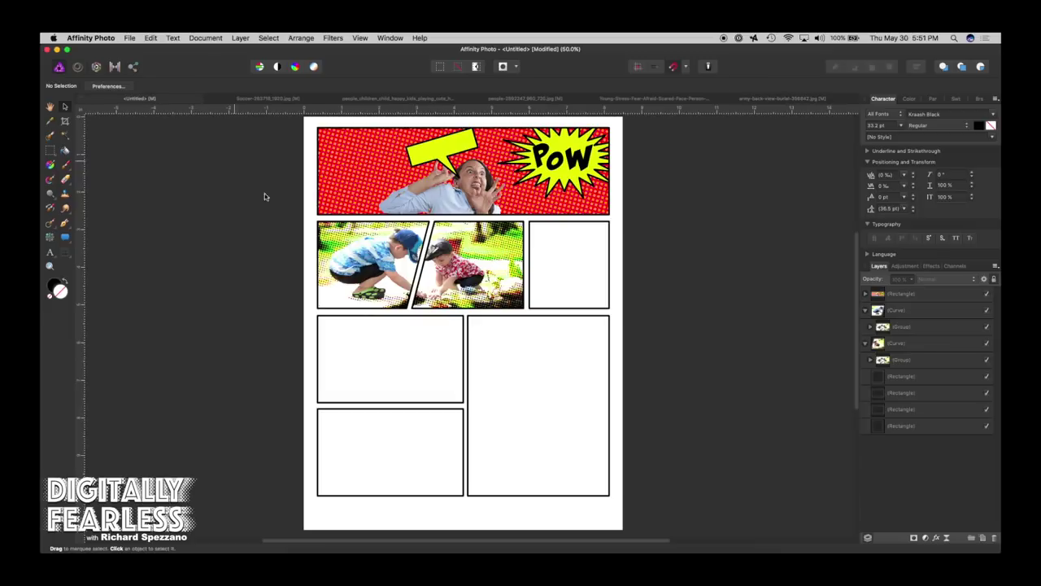
click(147, 99)
click(522, 316)
key(super+v)
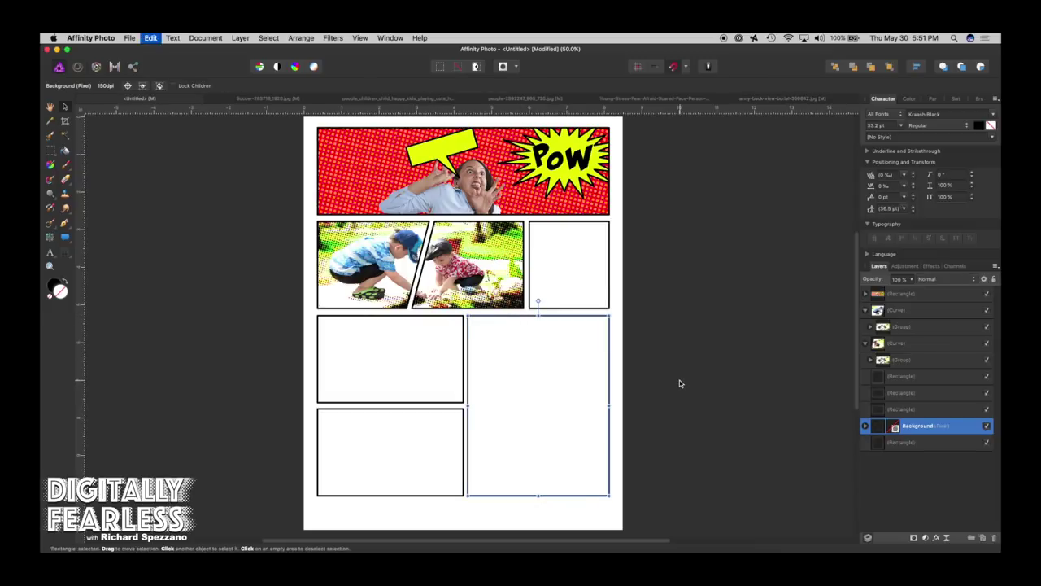
Scale and position the girl photo so it covers the tall empty panel with the girl near the middle
drag(601, 294, 726, 464)
drag(759, 517, 716, 501)
mouse_move(579, 434)
mouse_down()
mouse_move(578, 454)
mouse_move(574, 445)
mouse_up()
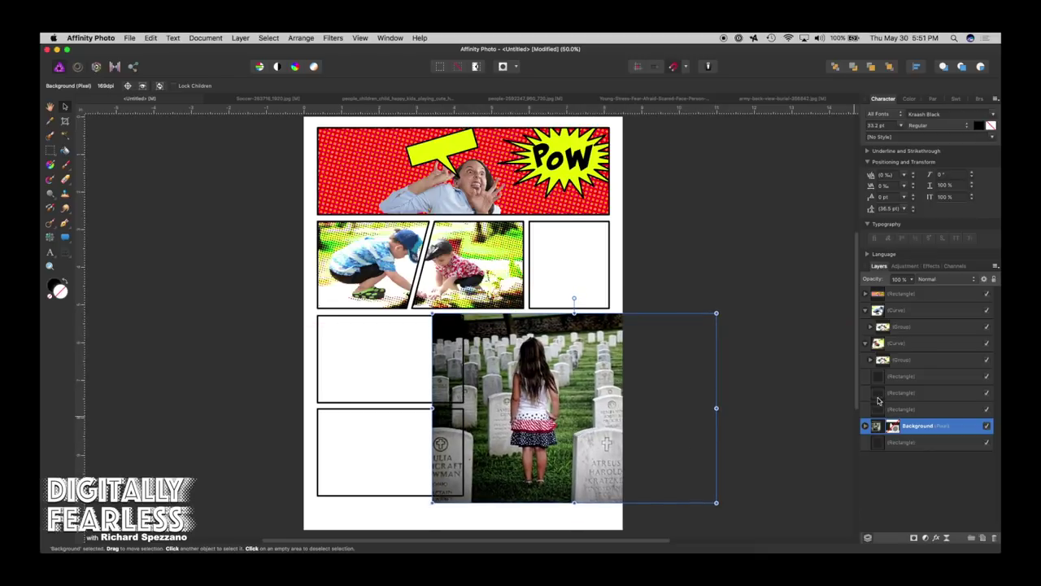
drag(874, 427, 886, 452)
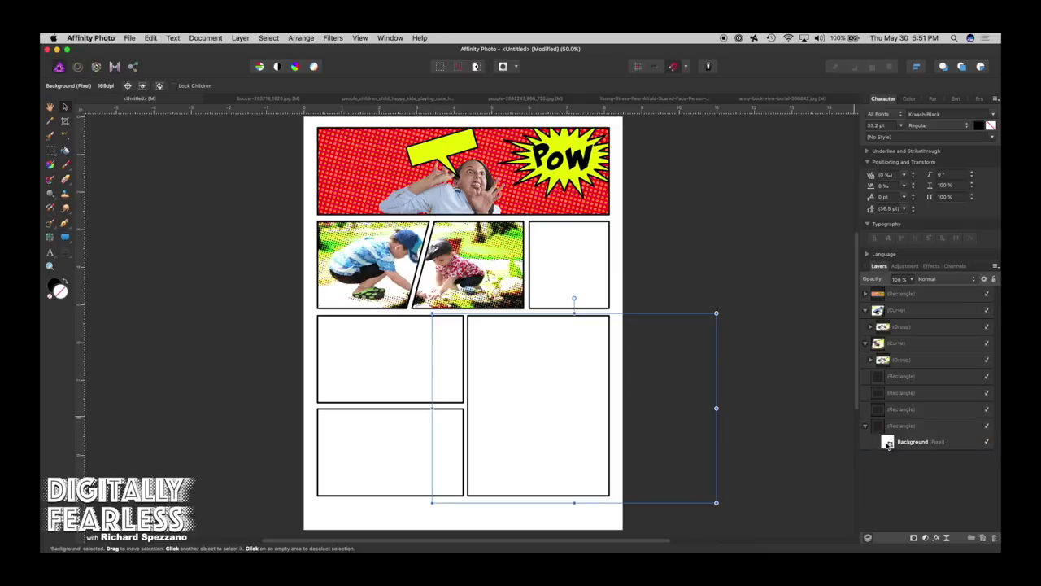
key(super+z)
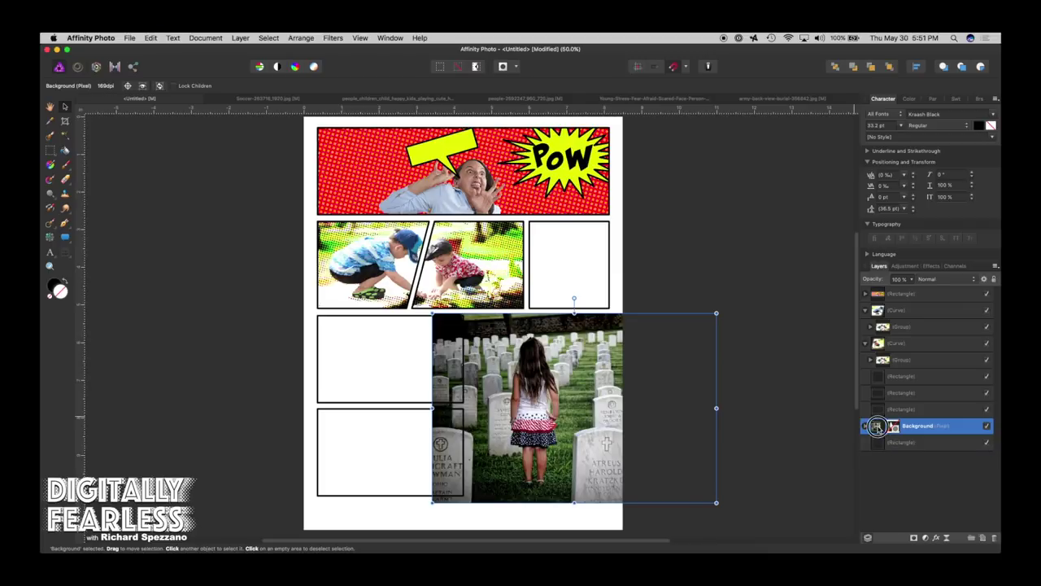
drag(877, 427, 881, 445)
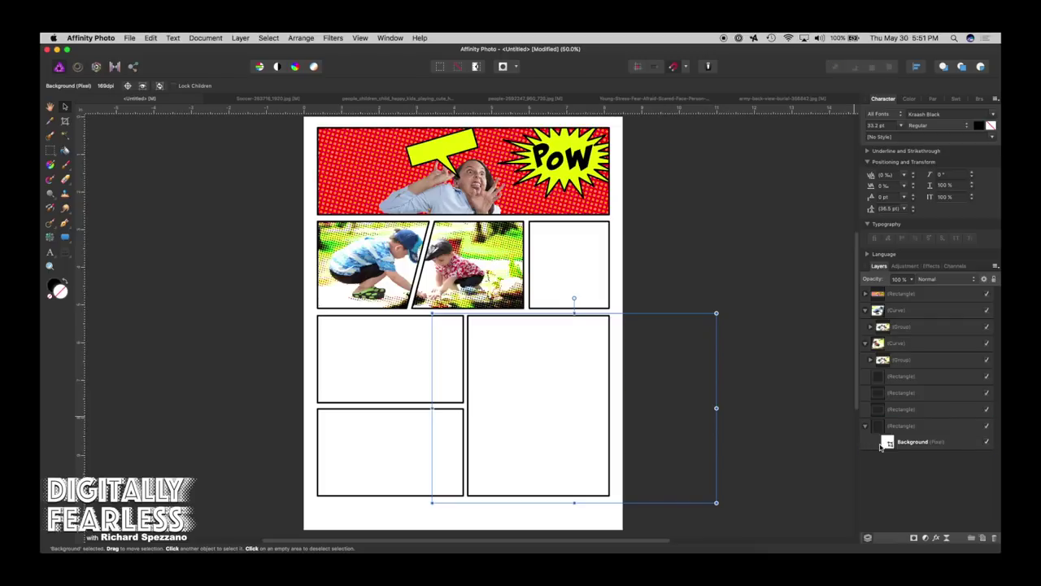
key(super+z)
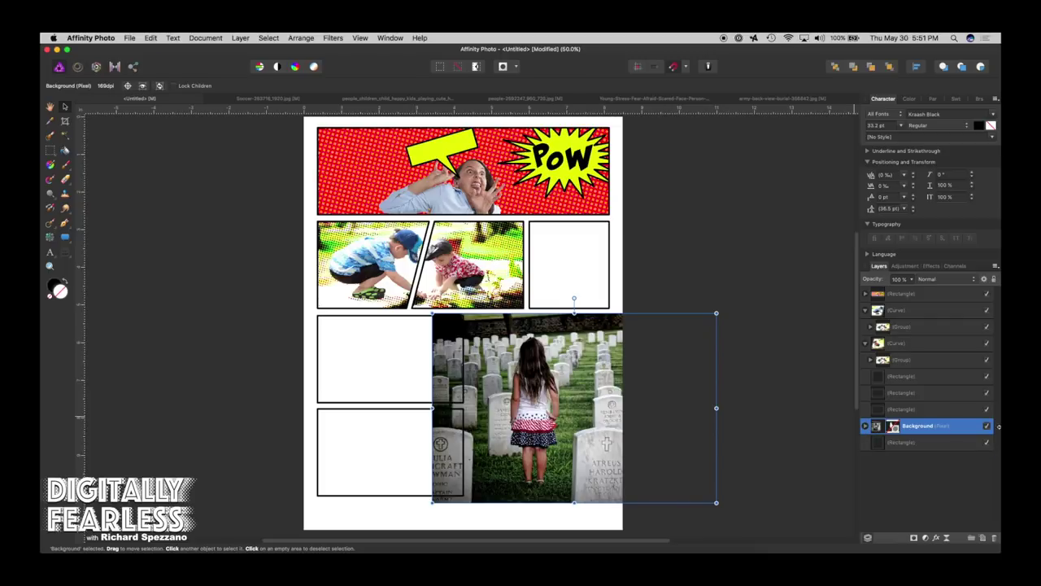
Place the girl photo below the tall panel's rectangle in the layer order and clip it inside that rectangle
click(902, 442)
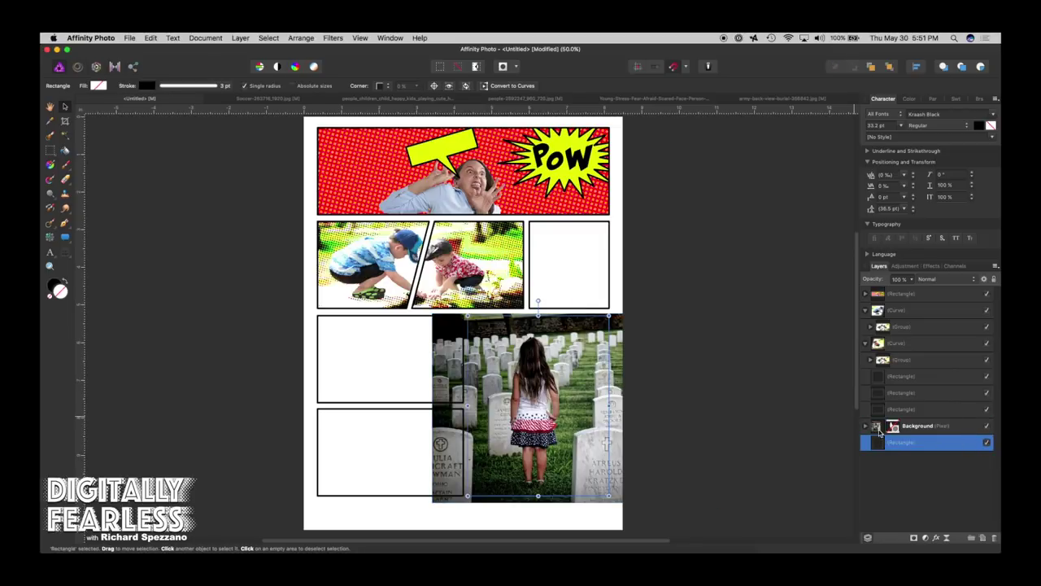
drag(874, 425, 883, 442)
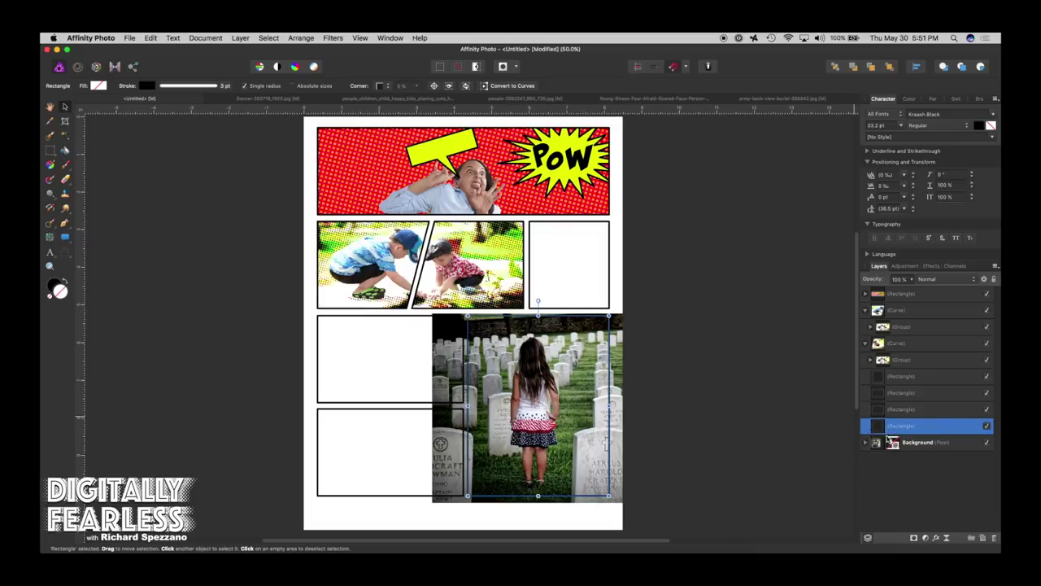
click(898, 469)
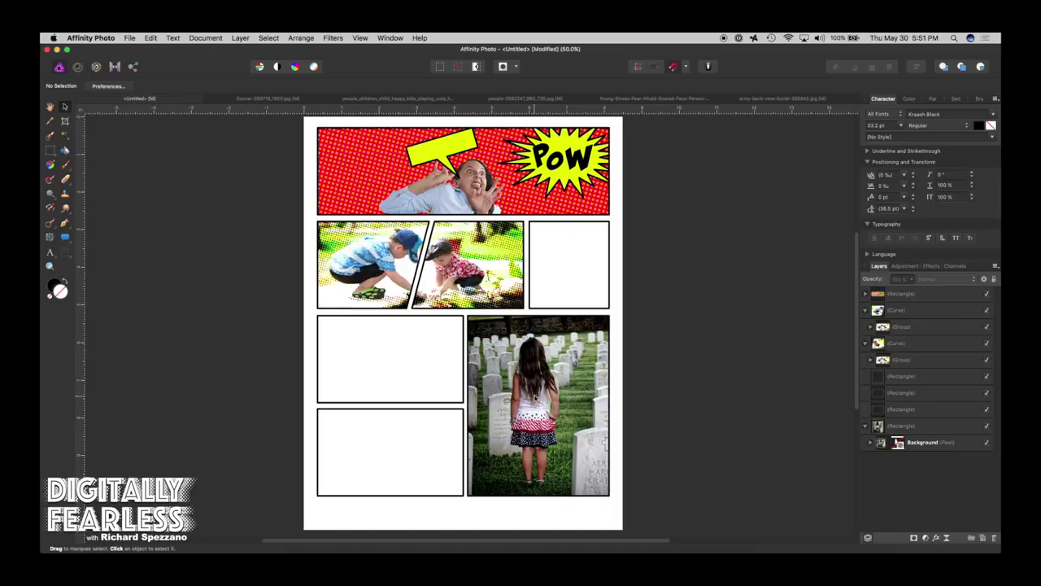
Preview the clipped girl photo's mask by enabling it briefly and disabling it again
click(536, 382)
click(871, 443)
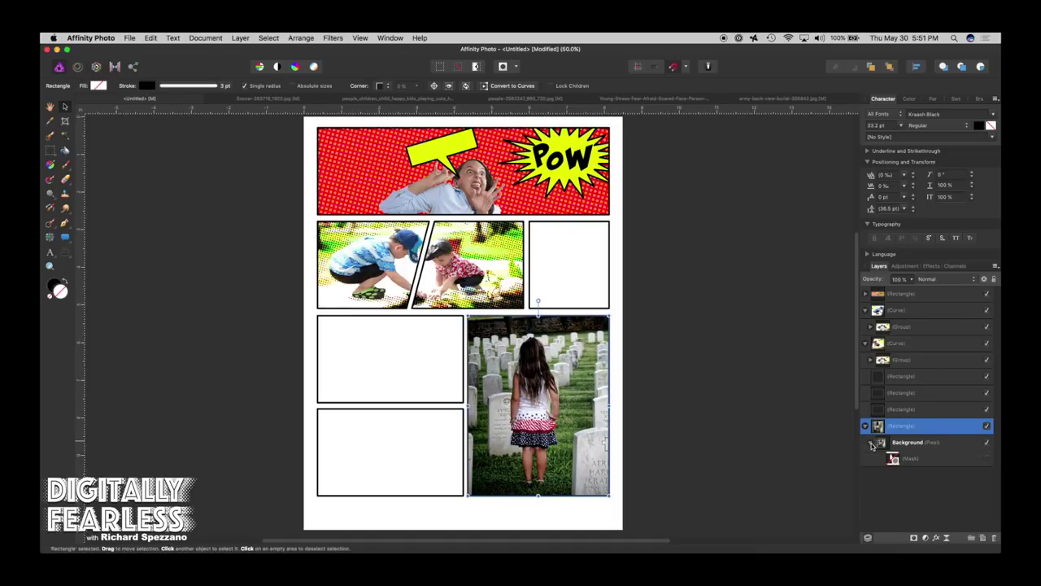
click(883, 443)
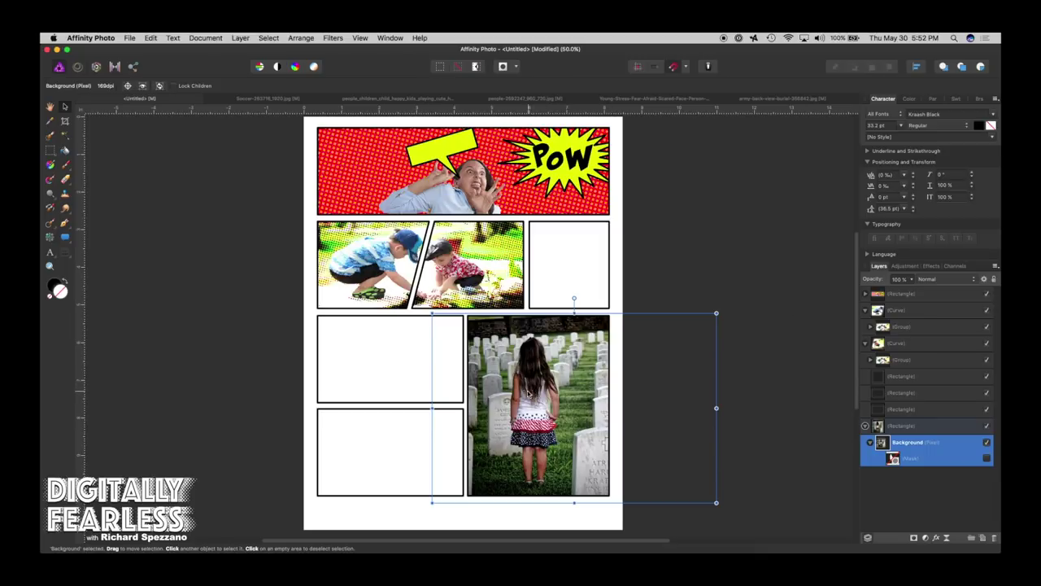
click(986, 458)
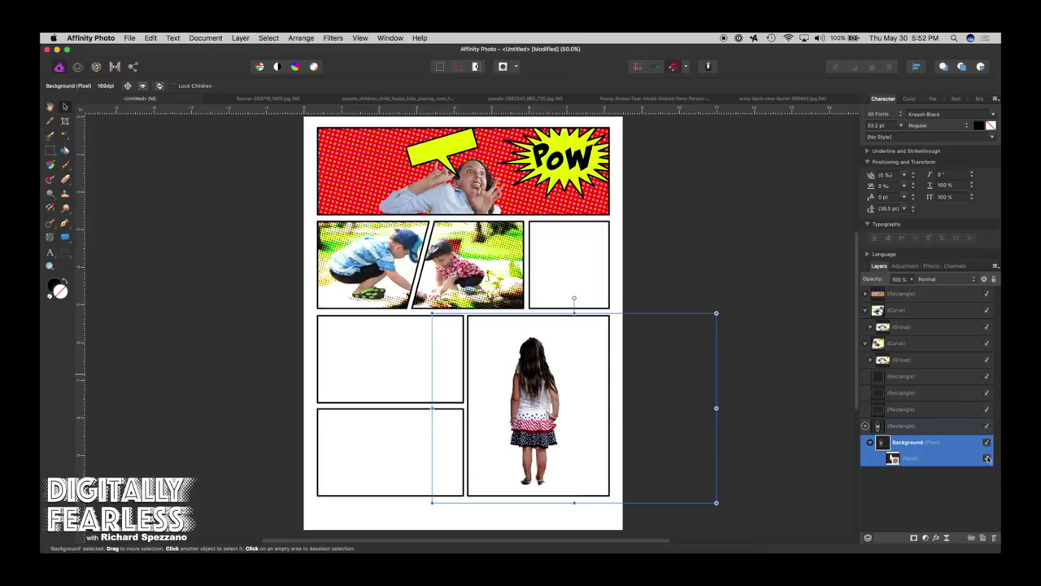
click(987, 458)
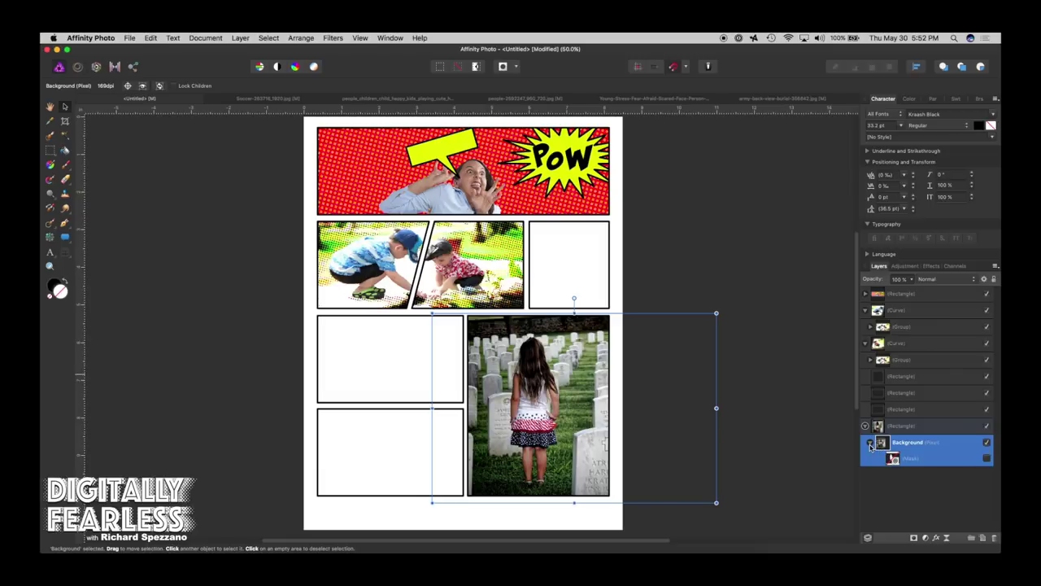
Collapse the girl photo's layer, duplicate it inside the tall panel and hide the upper copy
click(870, 443)
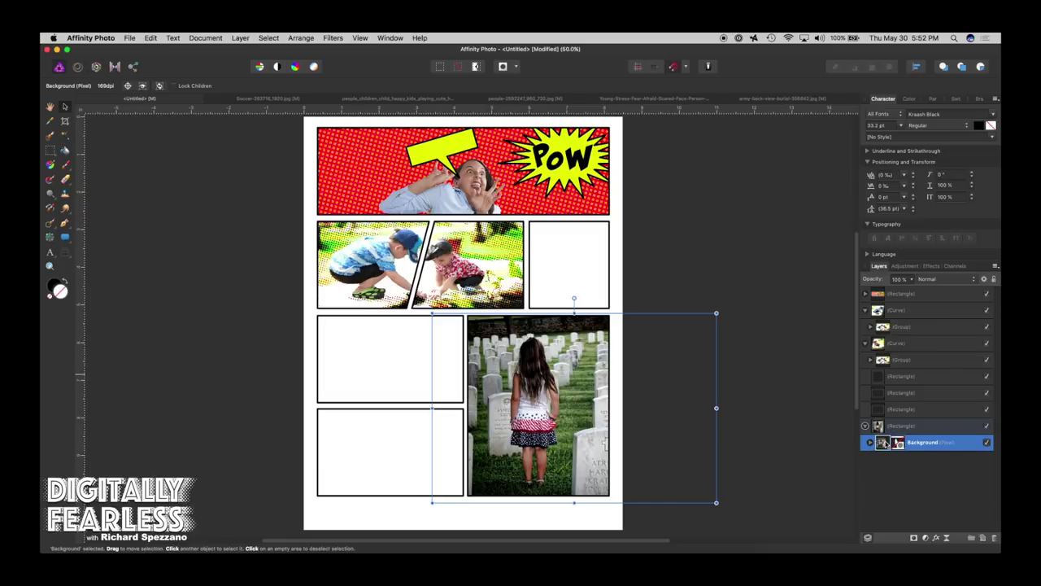
key(super+j)
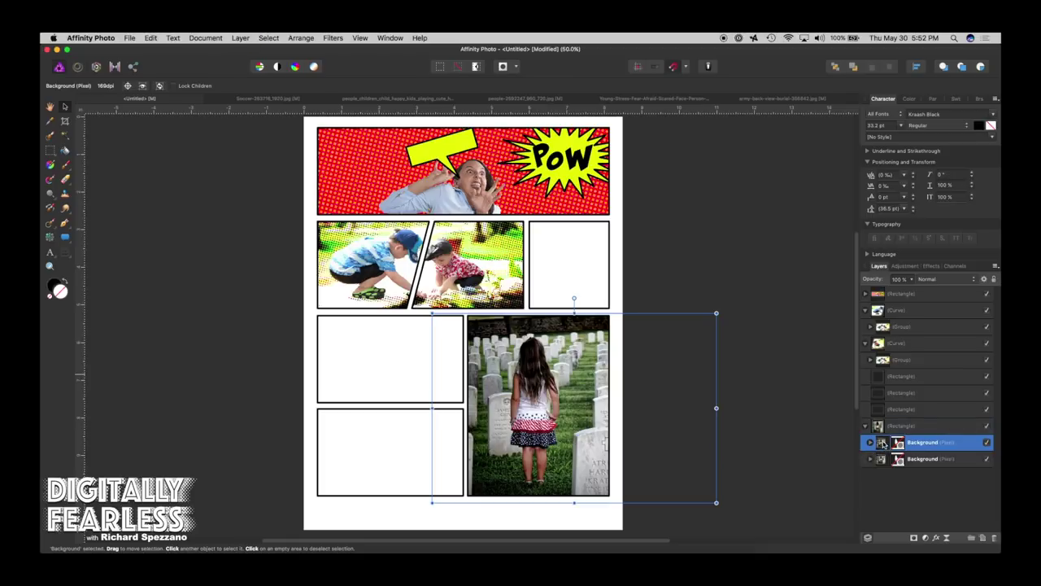
click(987, 442)
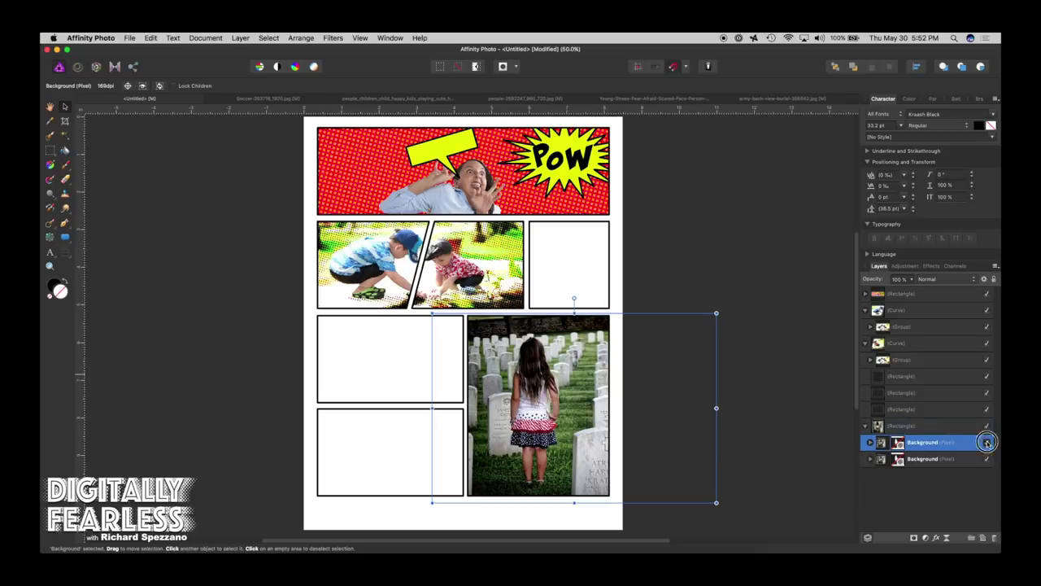
Apply the Halftoner macro from the Library's Distortions category to the lower copy of the girl photo with intensity 0.076
click(881, 460)
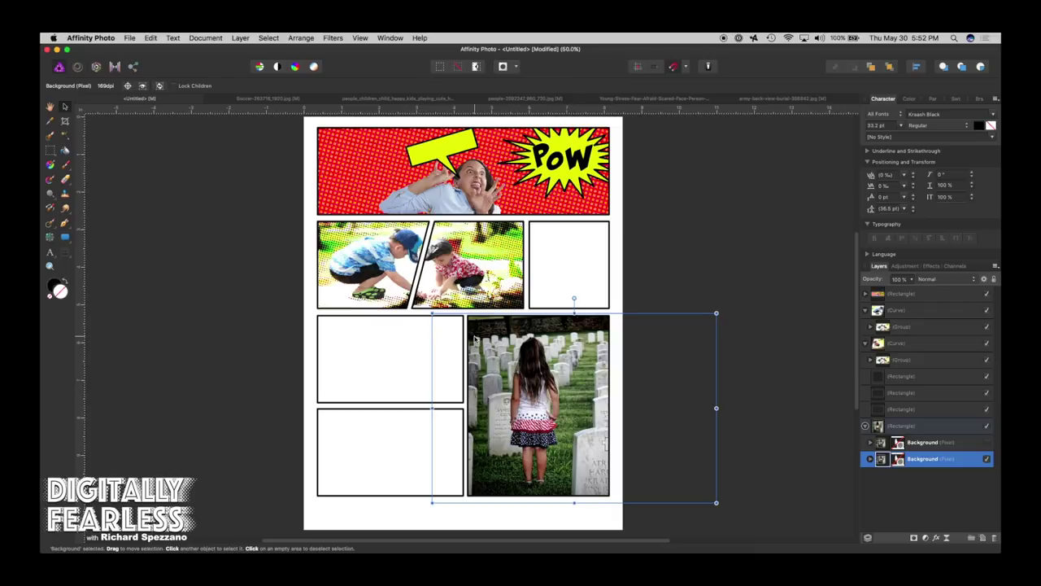
click(354, 39)
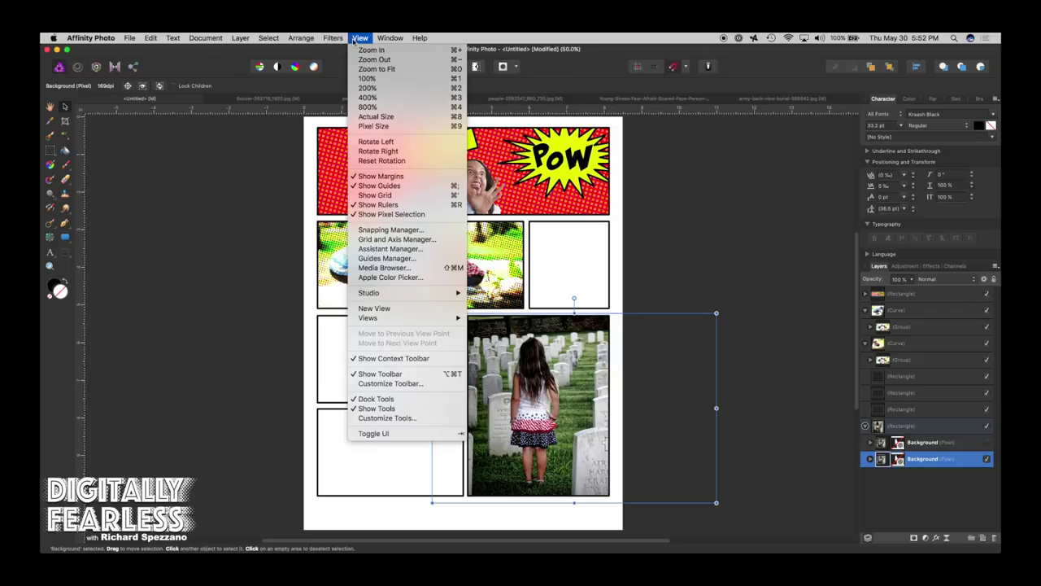
mouse_move(379, 298)
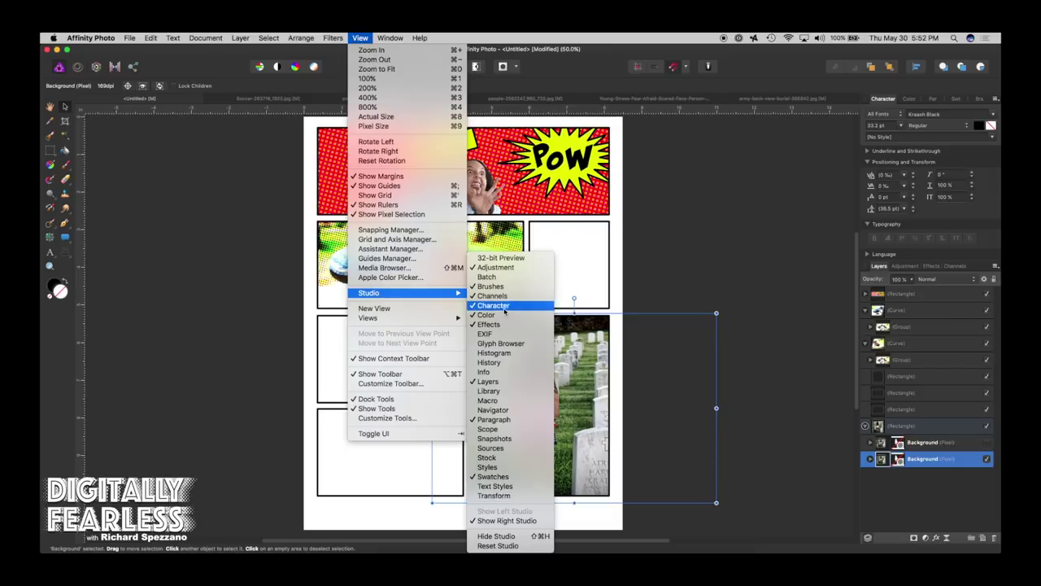
click(491, 391)
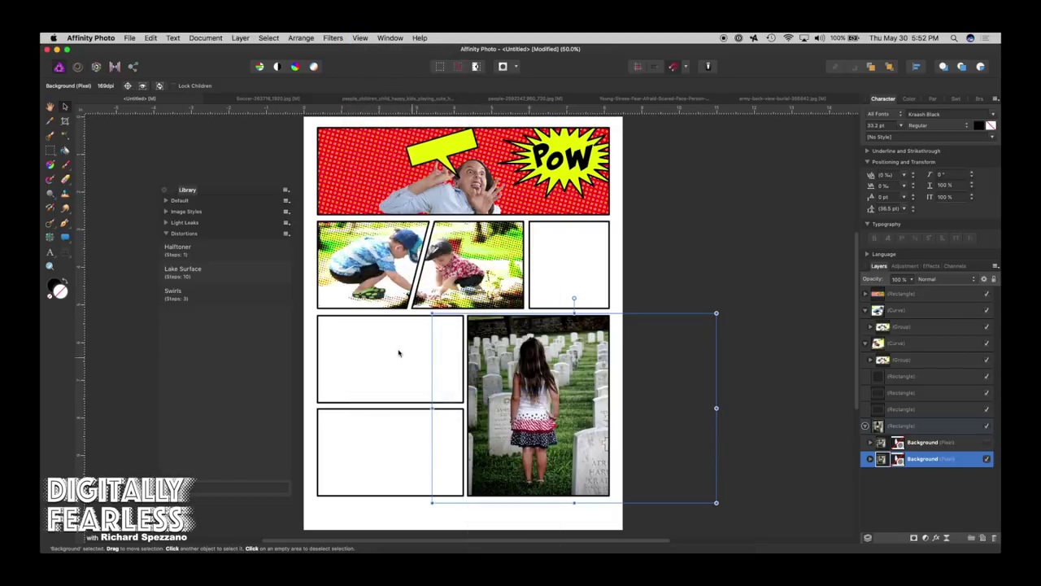
click(178, 250)
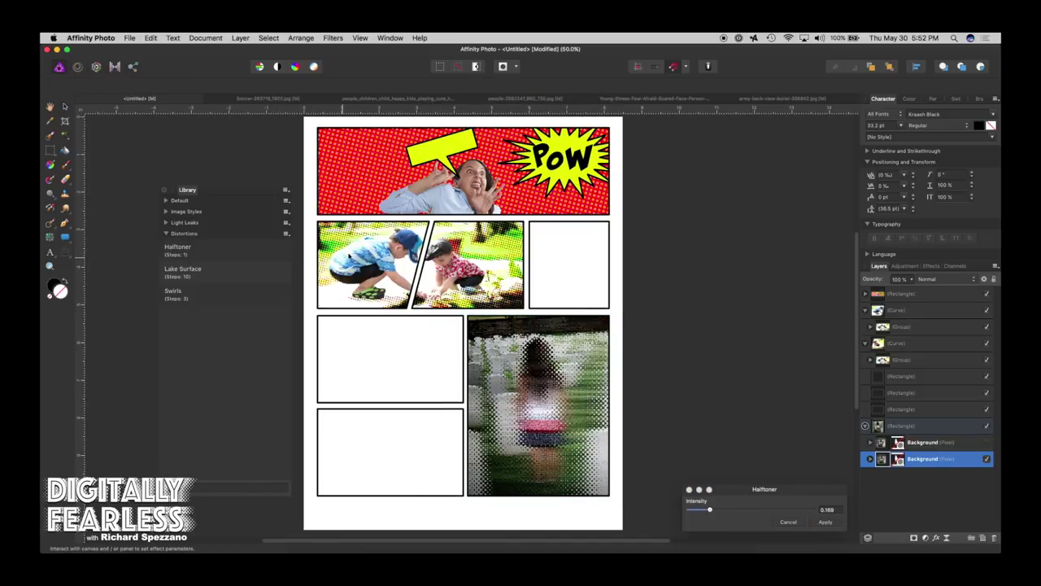
mouse_move(710, 510)
mouse_down()
mouse_move(720, 510)
mouse_move(692, 511)
mouse_up()
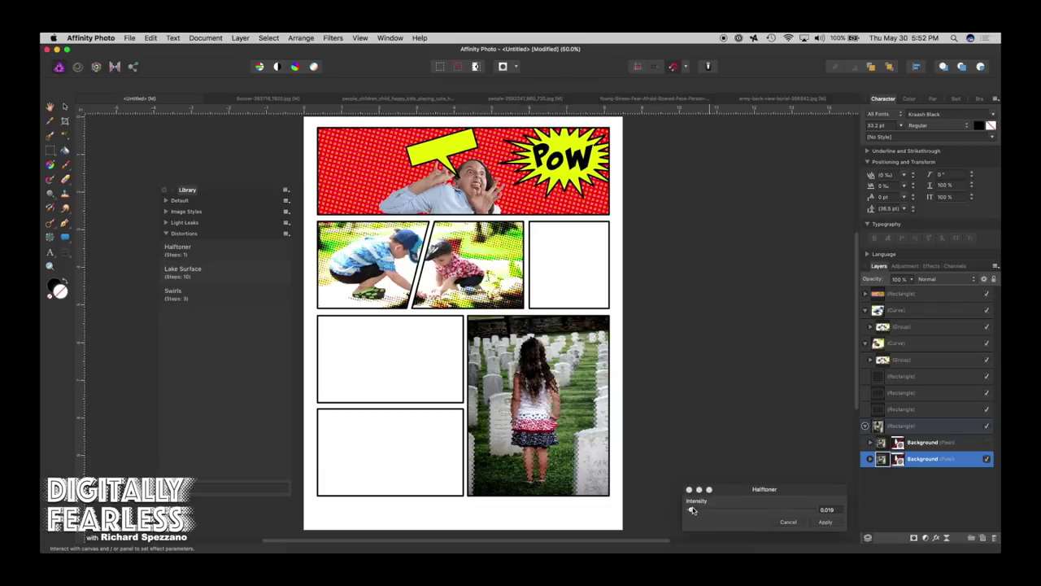
drag(693, 510, 697, 511)
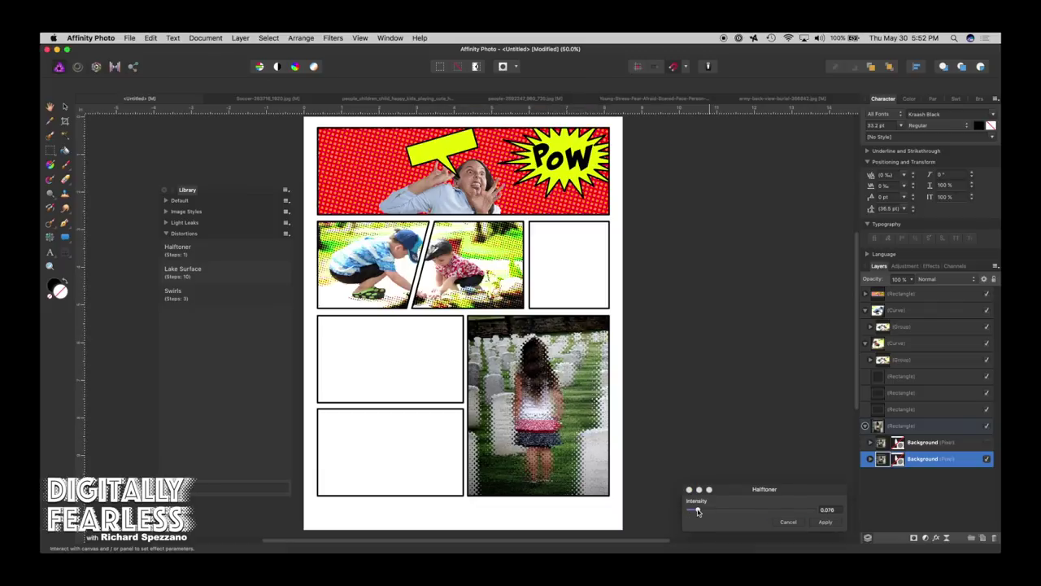
click(826, 522)
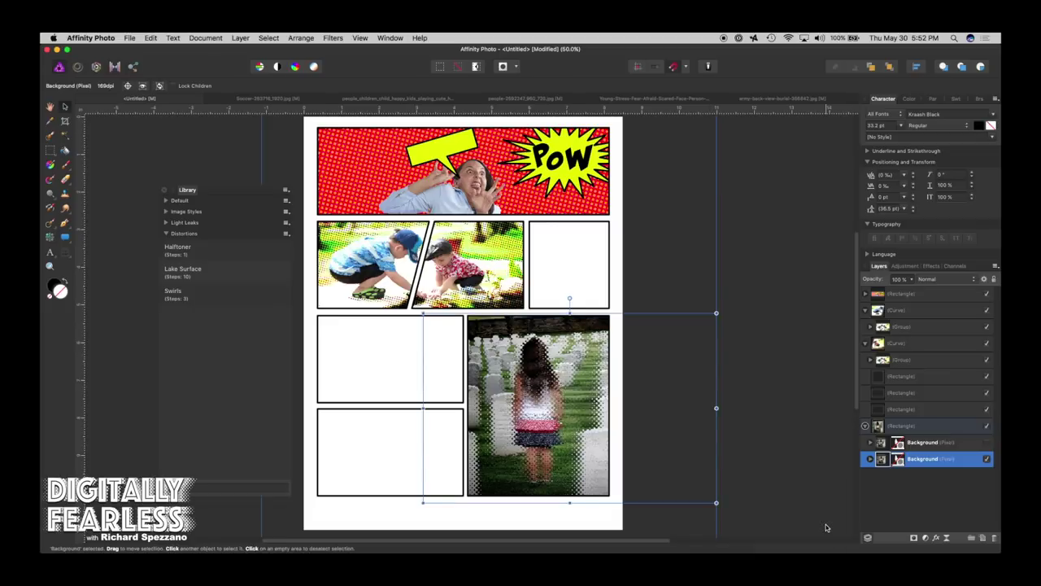
Add a Black & White adjustment directly above the halftoned lower copy of the girl photo, keeping all colour channels at 100 %
click(883, 443)
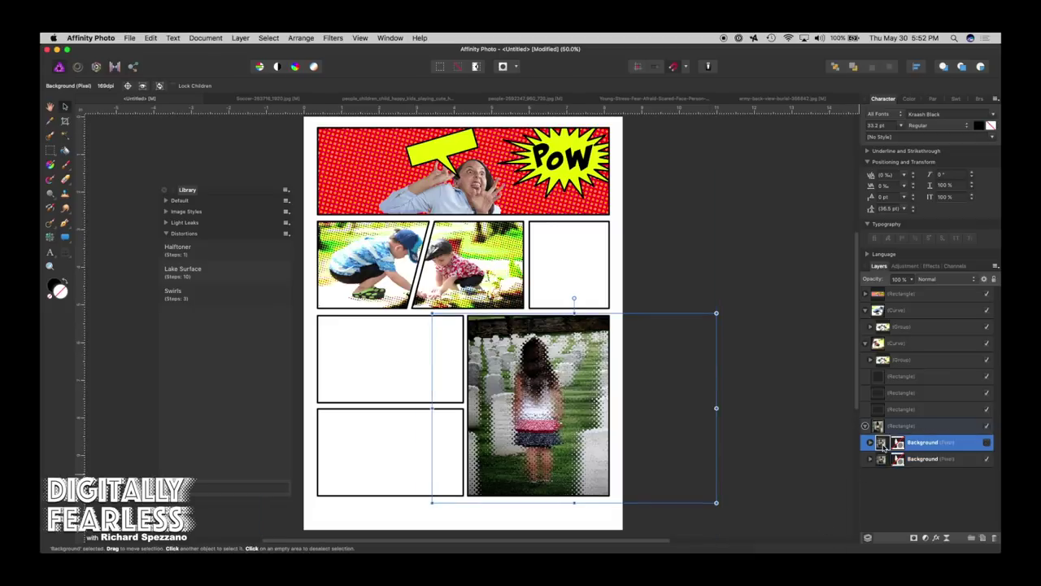
click(929, 458)
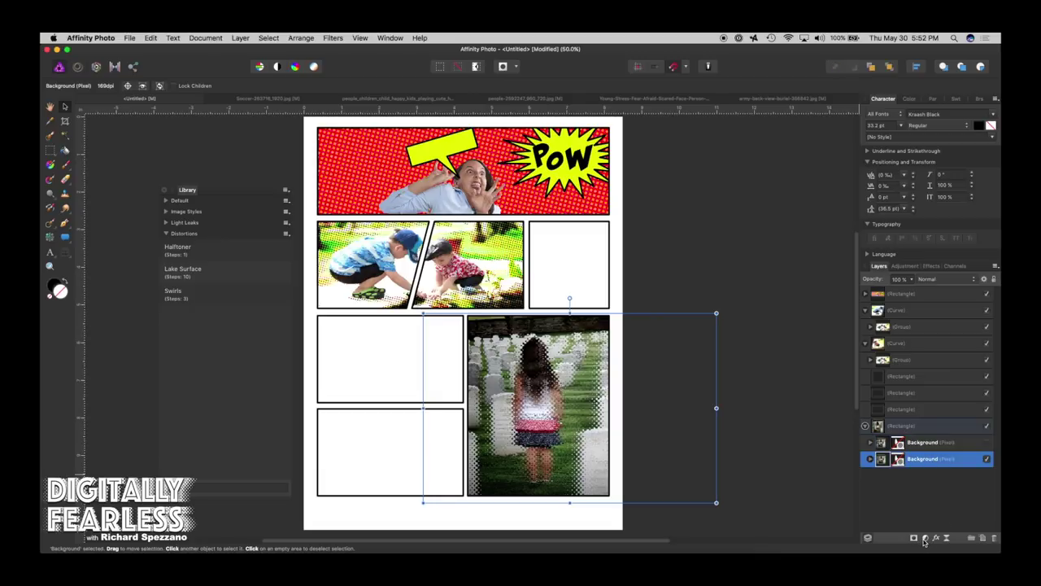
click(925, 539)
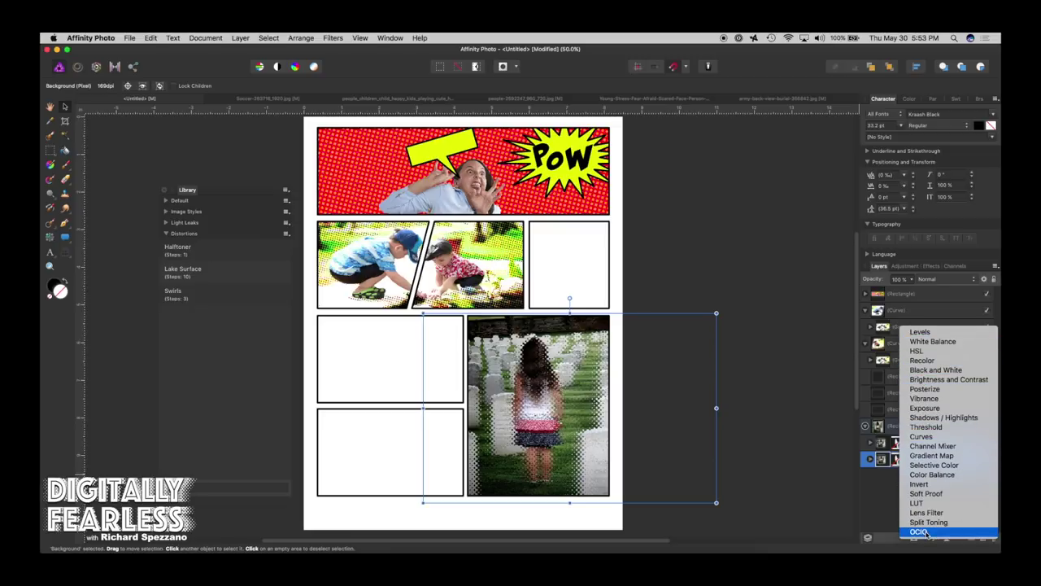
key(Escape)
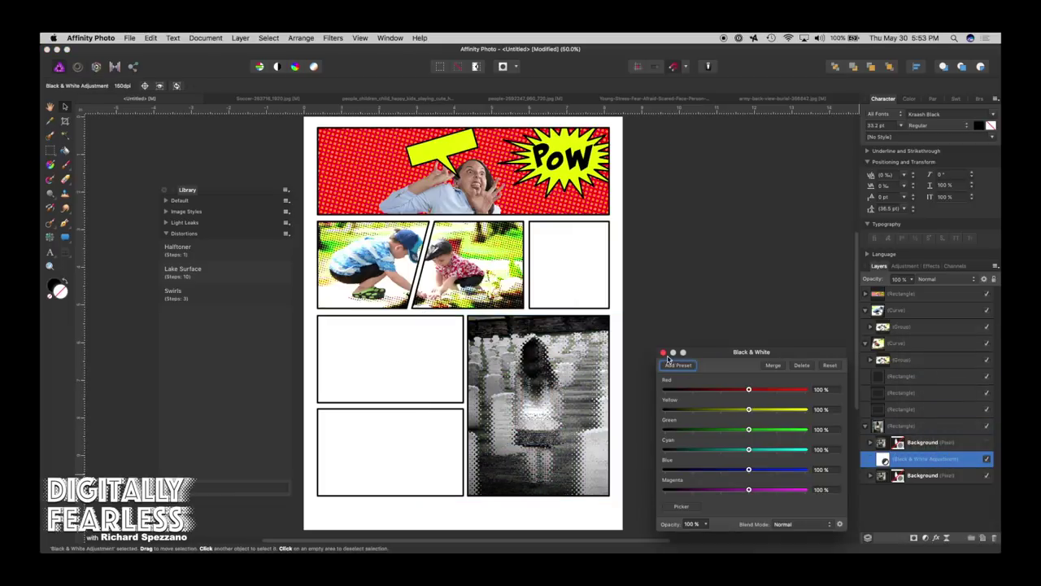
click(662, 353)
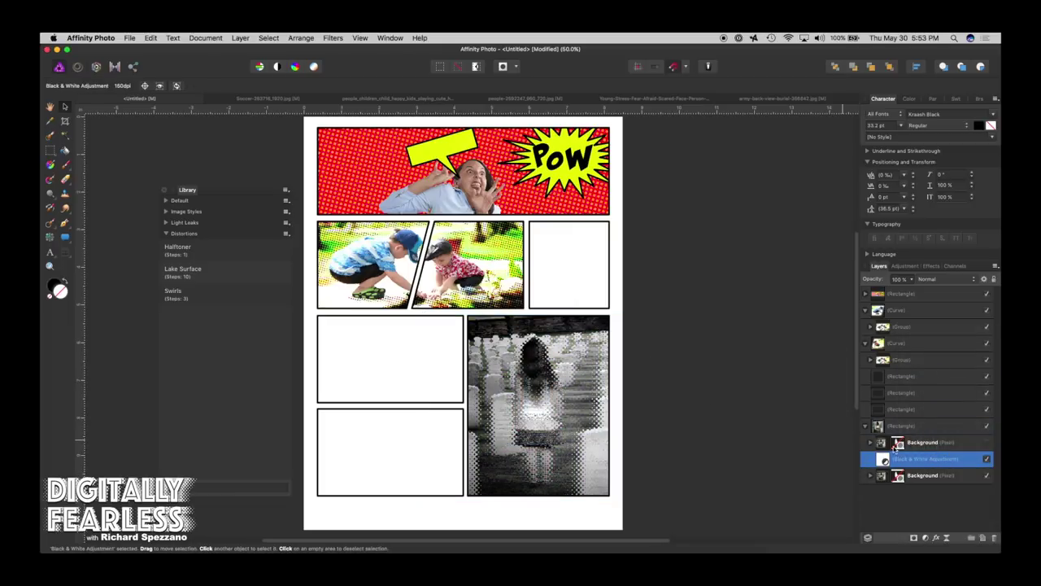
Show the upper copy of the girl photo, enable its mask and select that copy
click(986, 444)
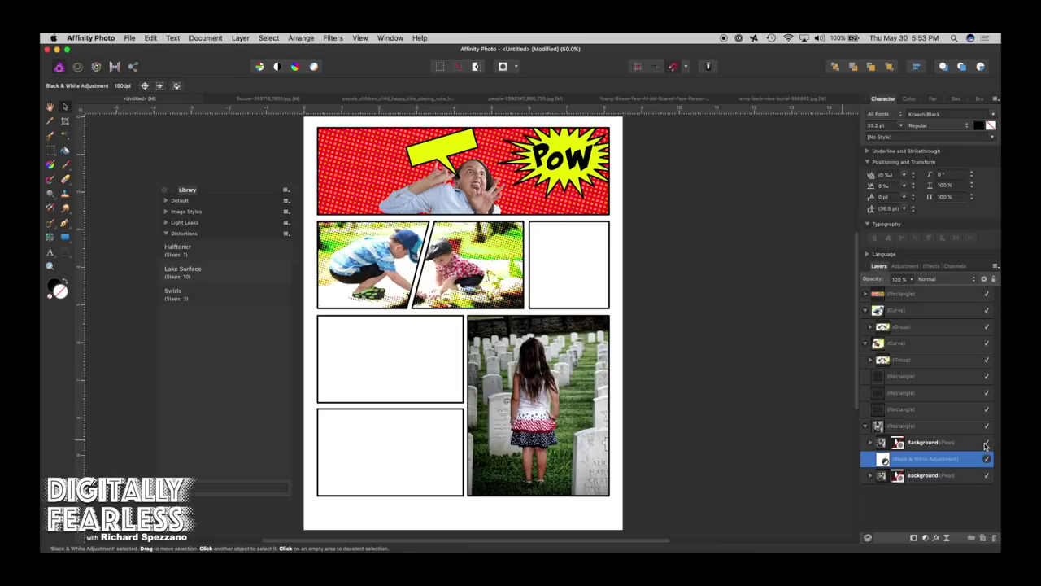
click(871, 444)
click(987, 458)
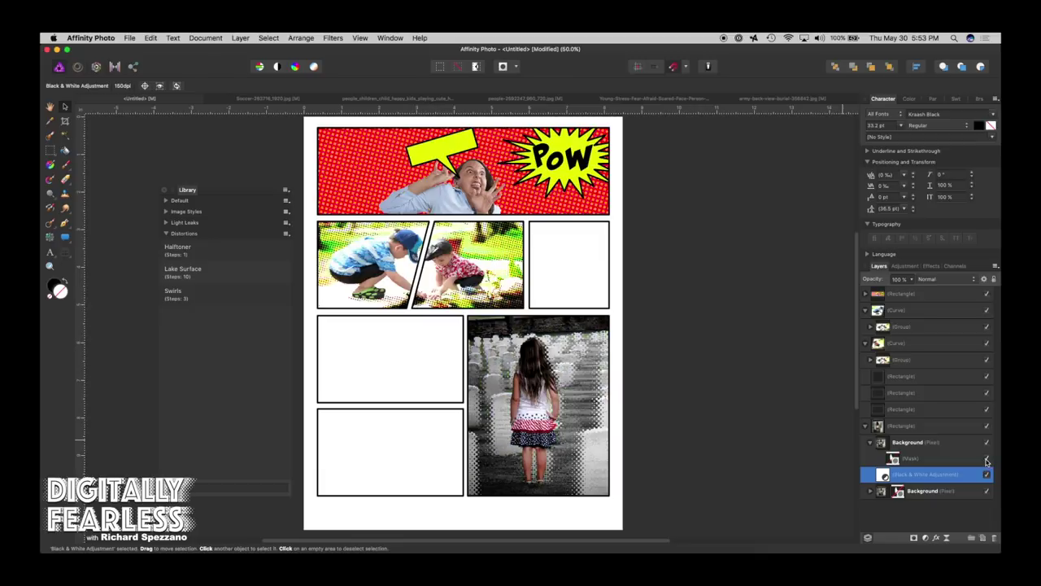
click(536, 421)
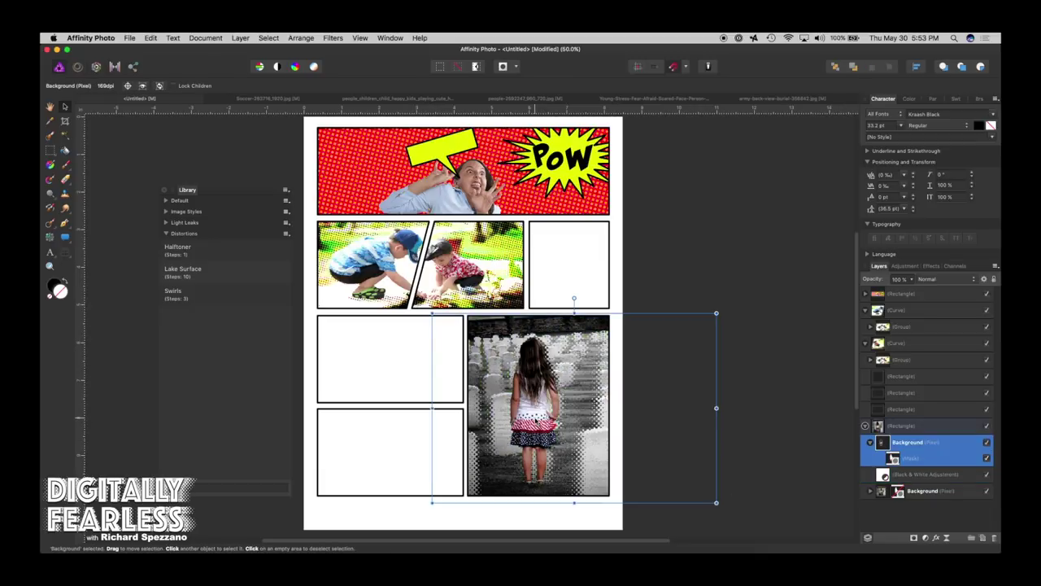
click(879, 425)
click(879, 441)
click(915, 538)
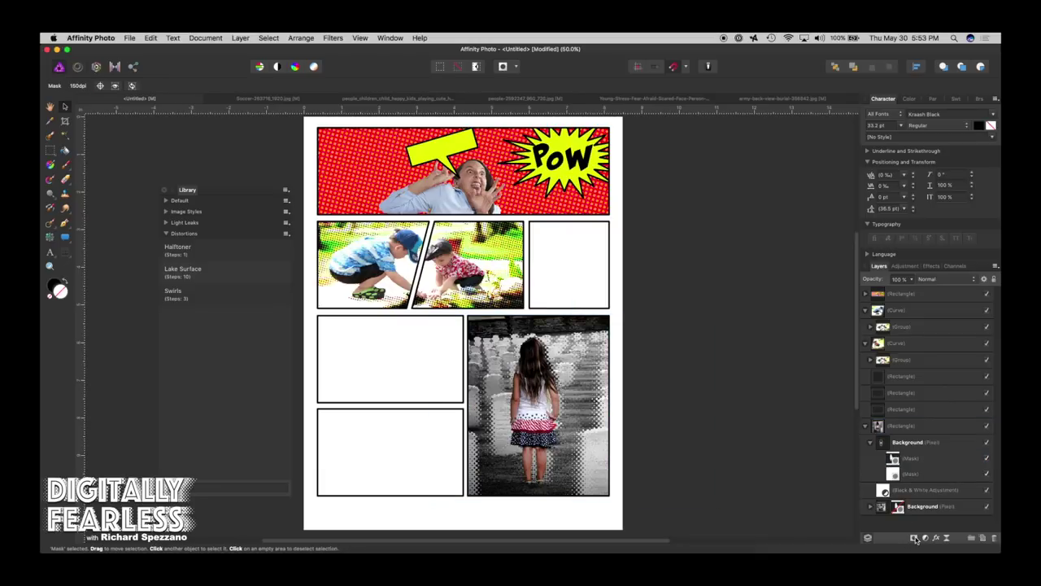
key(super+z)
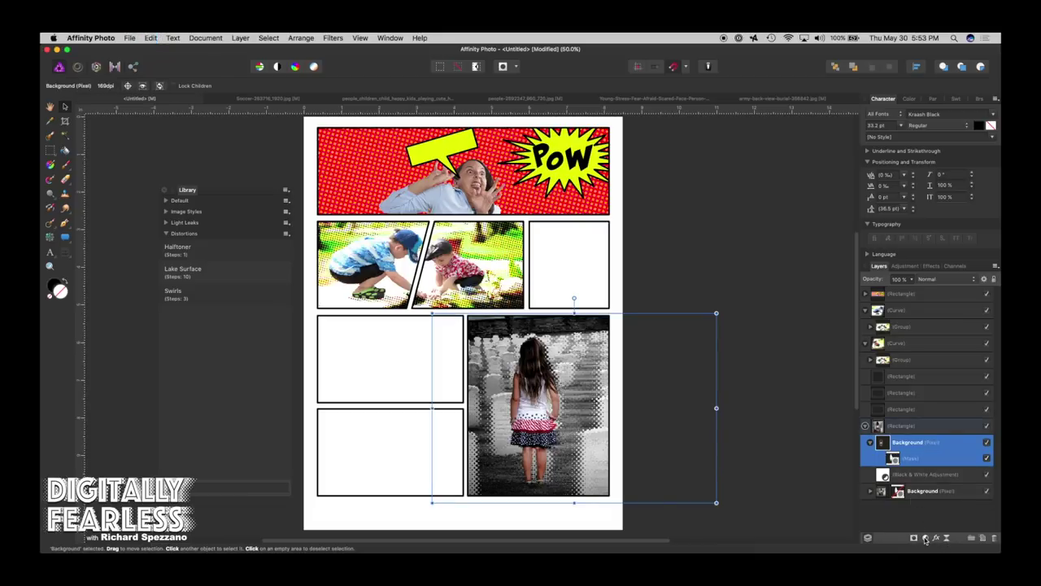
Add an HSL adjustment with hue -70.1°, saturation -50% and luminosity -8%, and nest it inside the upper copy of the girl photo
click(925, 537)
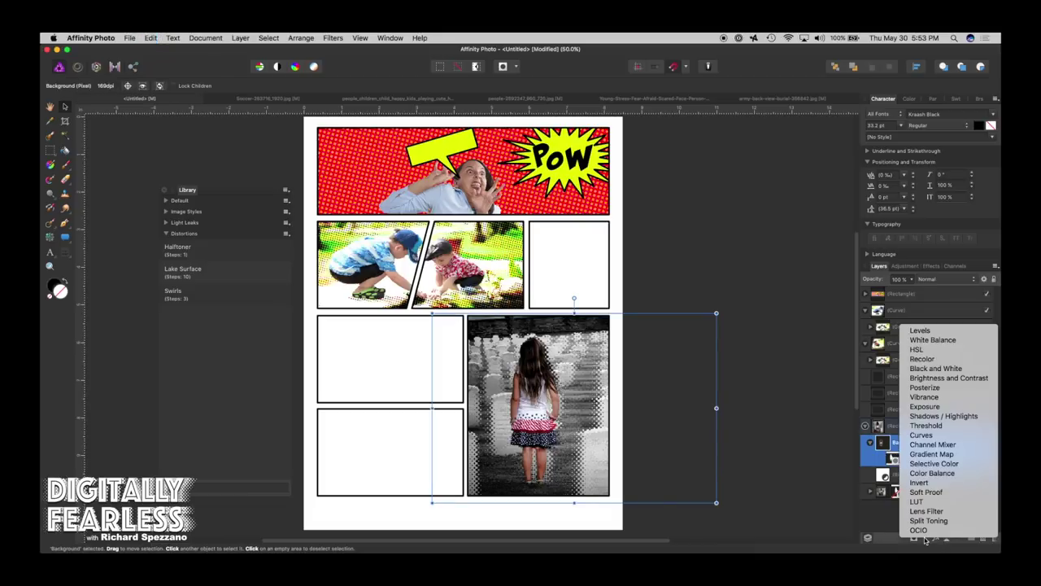
click(915, 350)
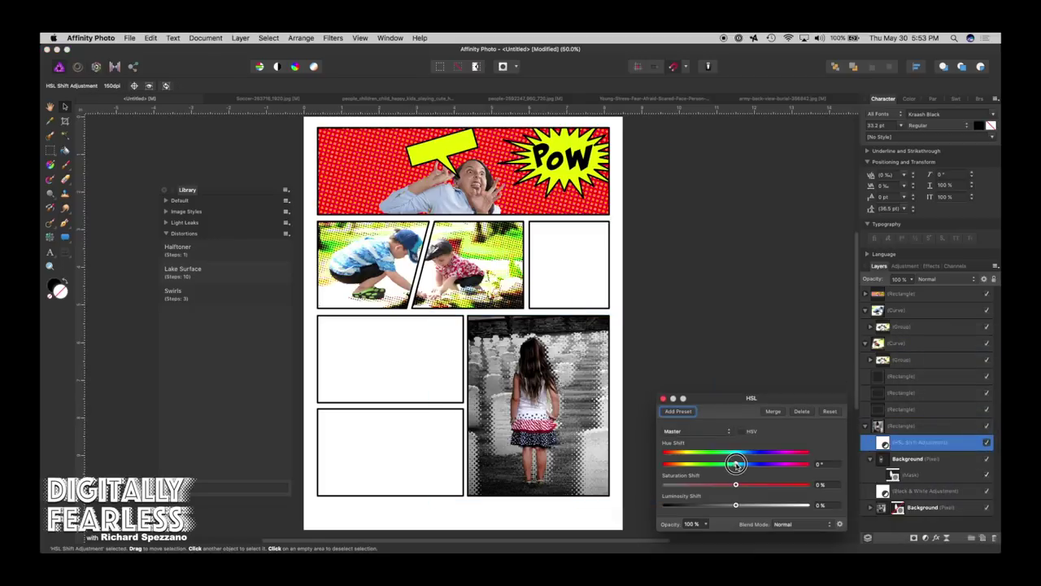
drag(736, 463, 708, 466)
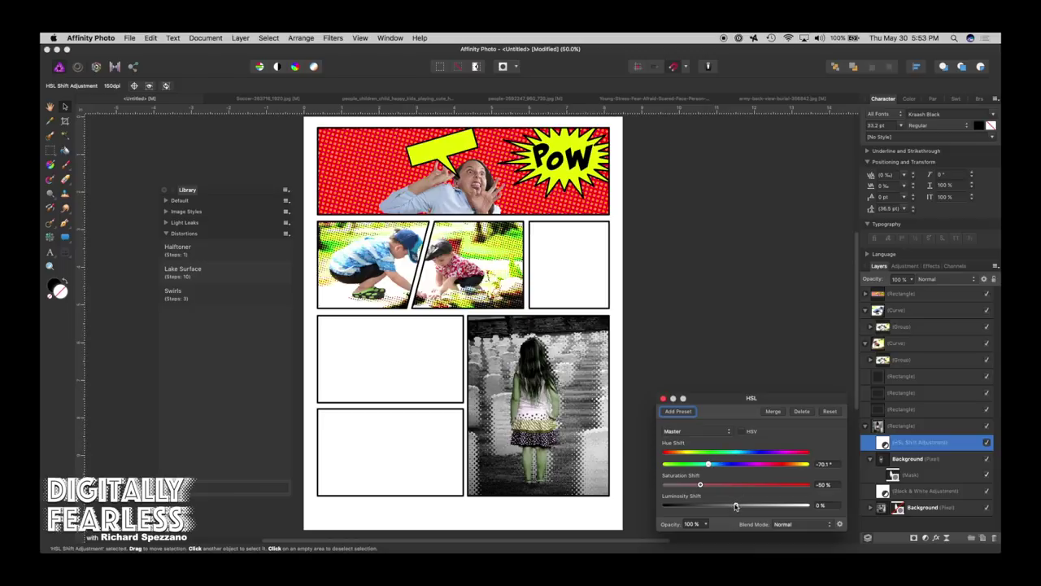
mouse_move(735, 506)
mouse_down()
mouse_move(716, 505)
mouse_move(729, 506)
mouse_up()
drag(881, 444, 891, 468)
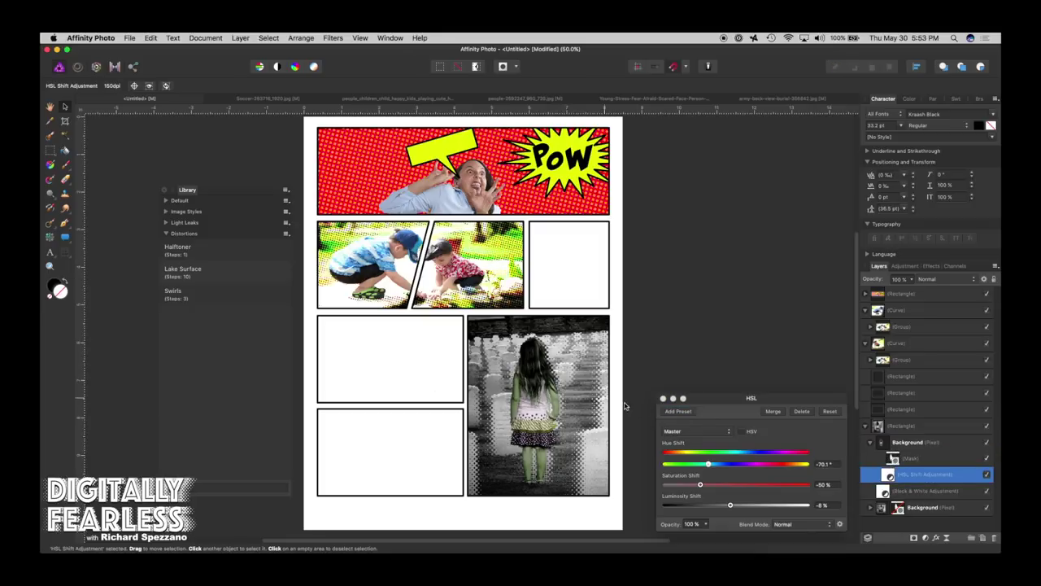
click(662, 398)
click(687, 341)
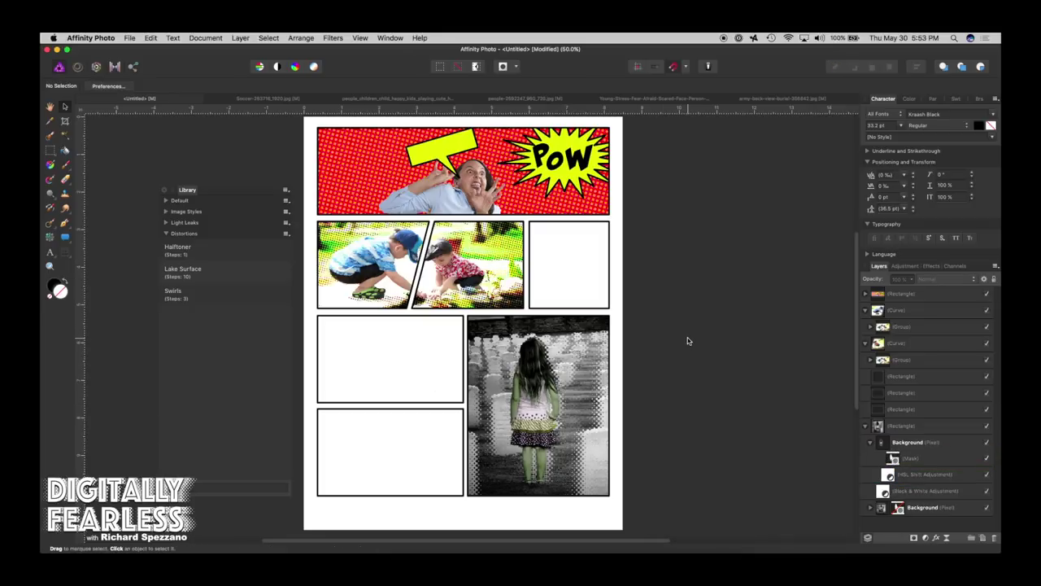
Copy the photo from Soccer-263716_1920.jpg into the comic page and place it over the empty panel directly below the two boys
key(super+minus)
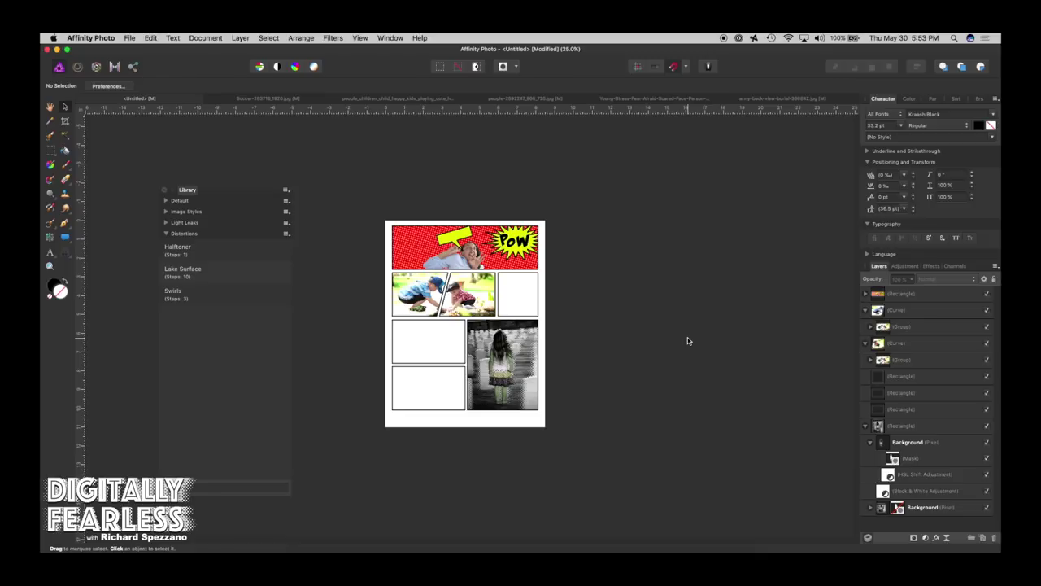
click(50, 266)
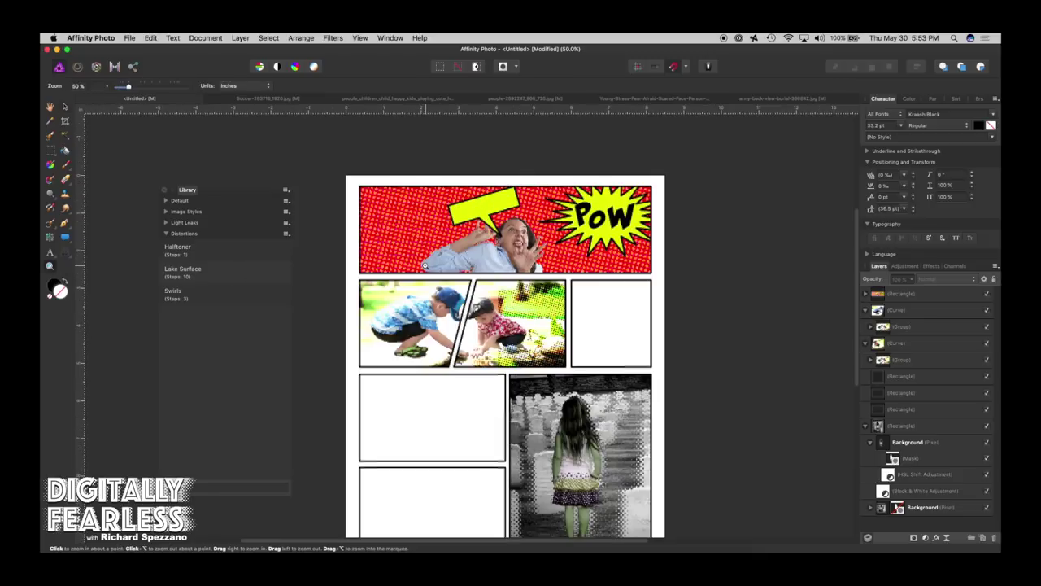
click(423, 265)
click(65, 107)
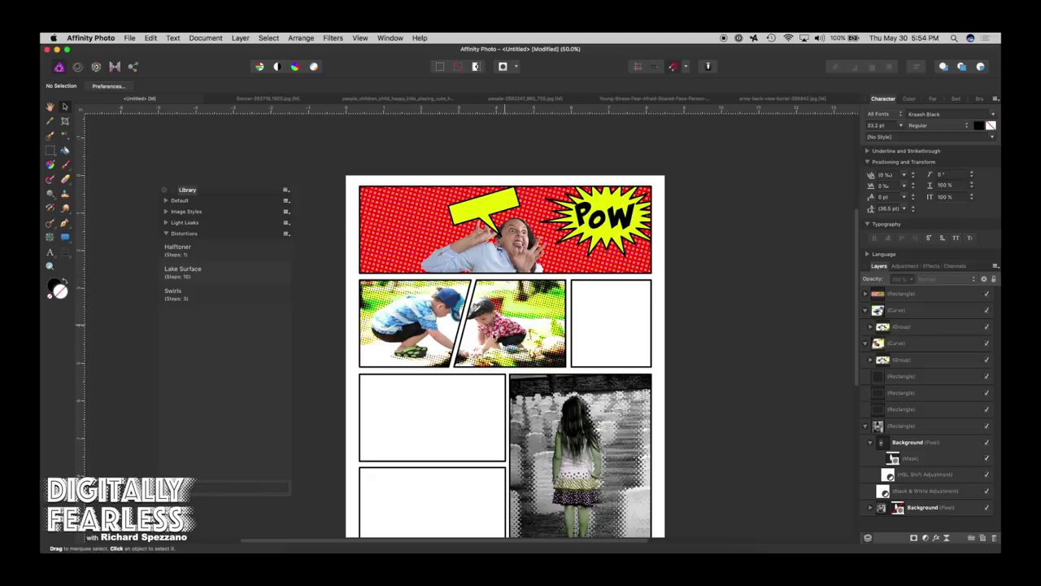
scroll(492, 337, down, 3)
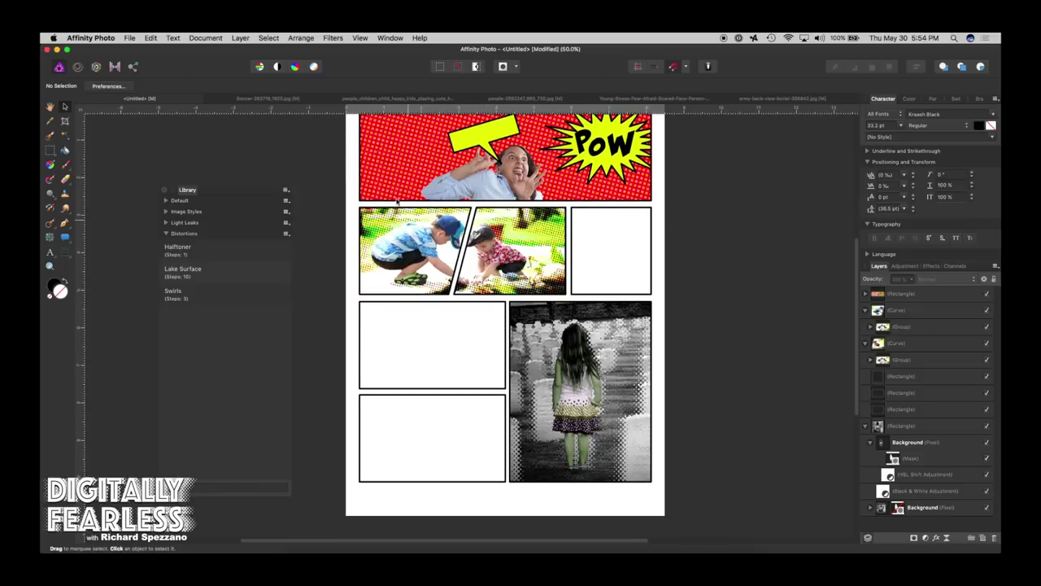
click(305, 98)
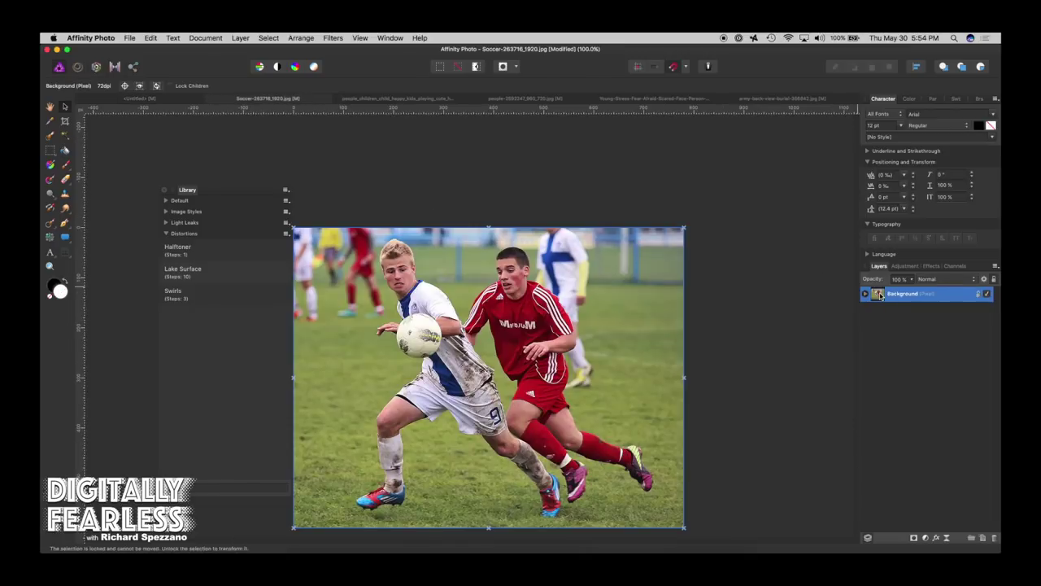
click(163, 98)
click(408, 306)
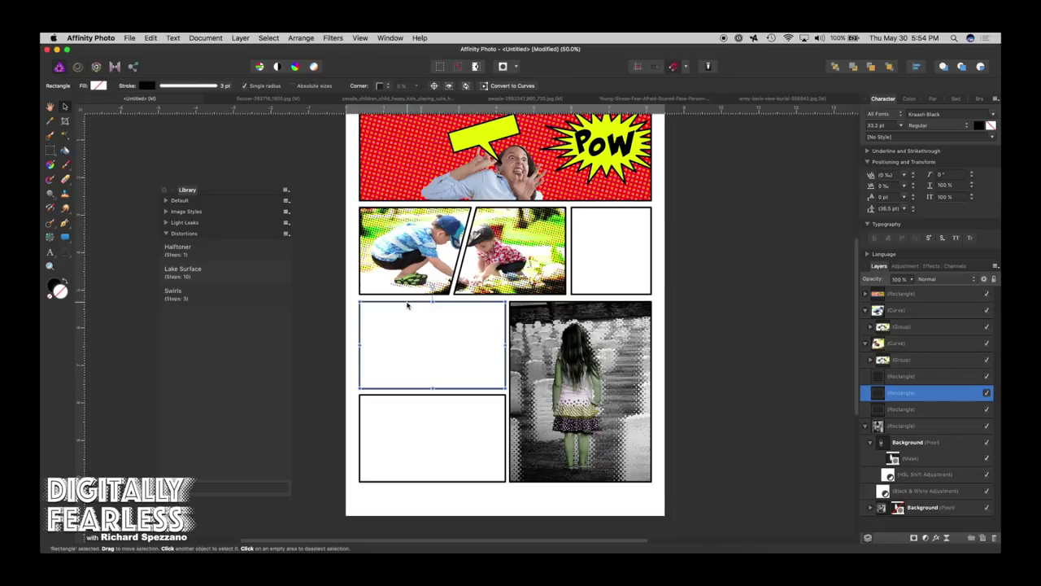
key(super+v)
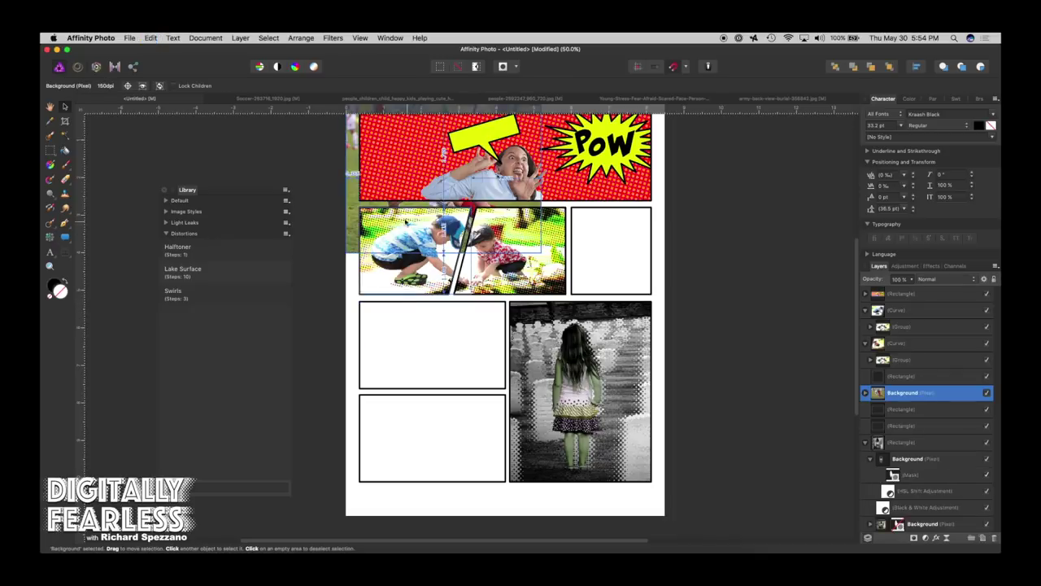
drag(360, 296, 347, 411)
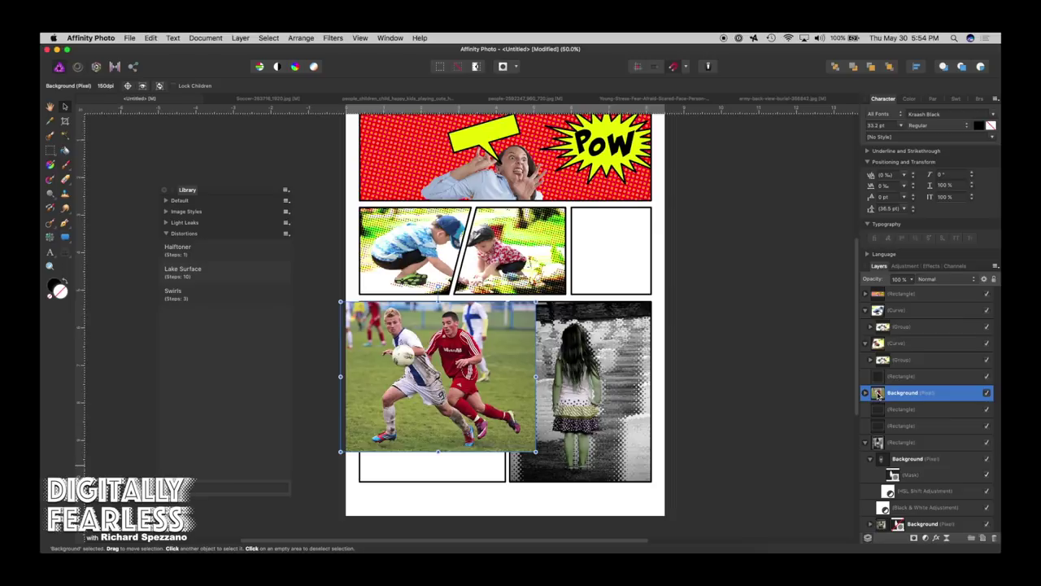
Clip the soccer photo inside the rectangle of the panel below the two boys
drag(878, 394, 882, 414)
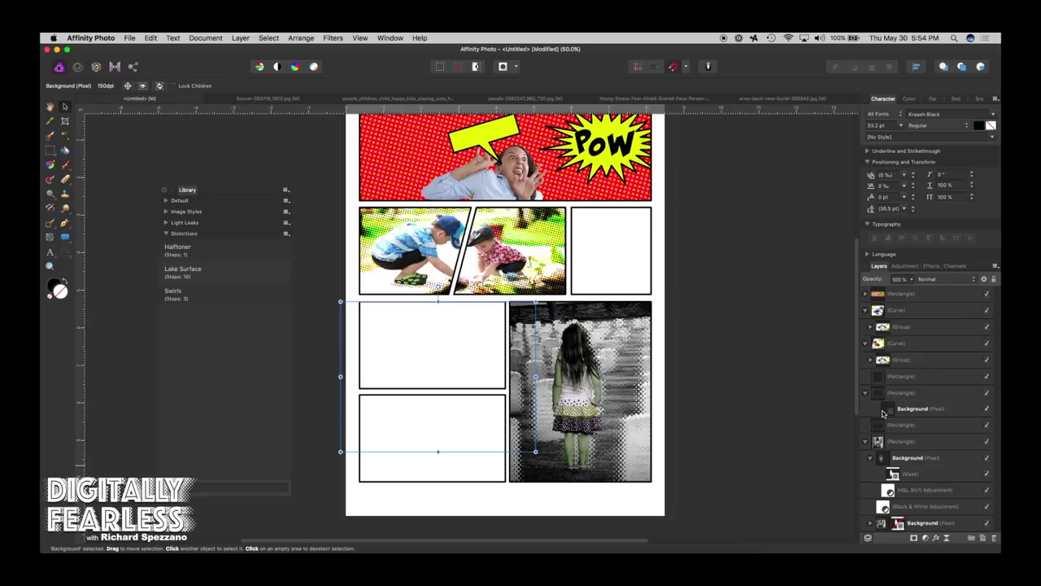
key(super+z)
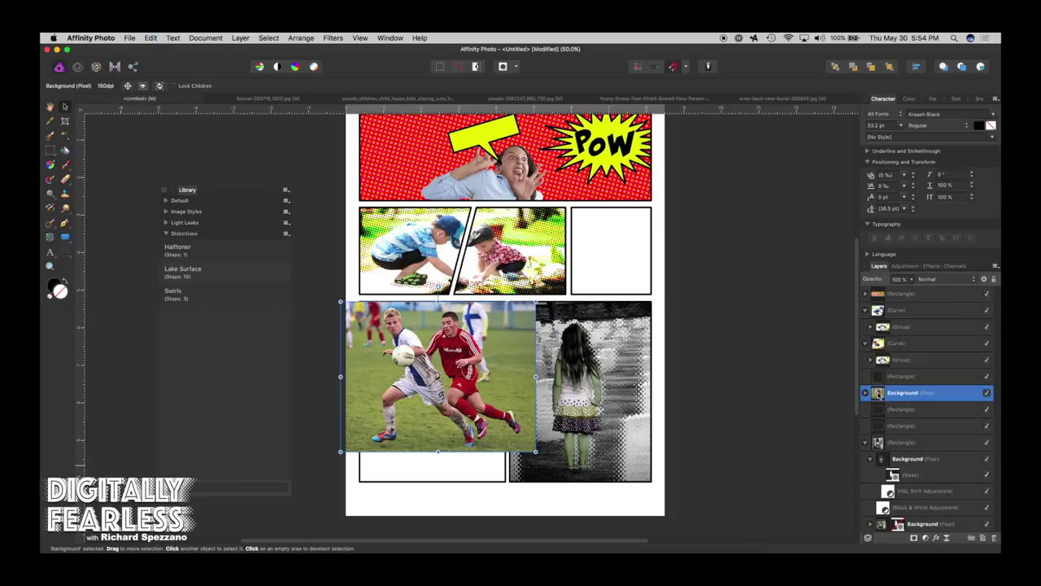
mouse_move(877, 392)
mouse_down()
mouse_move(870, 411)
mouse_move(885, 402)
mouse_up()
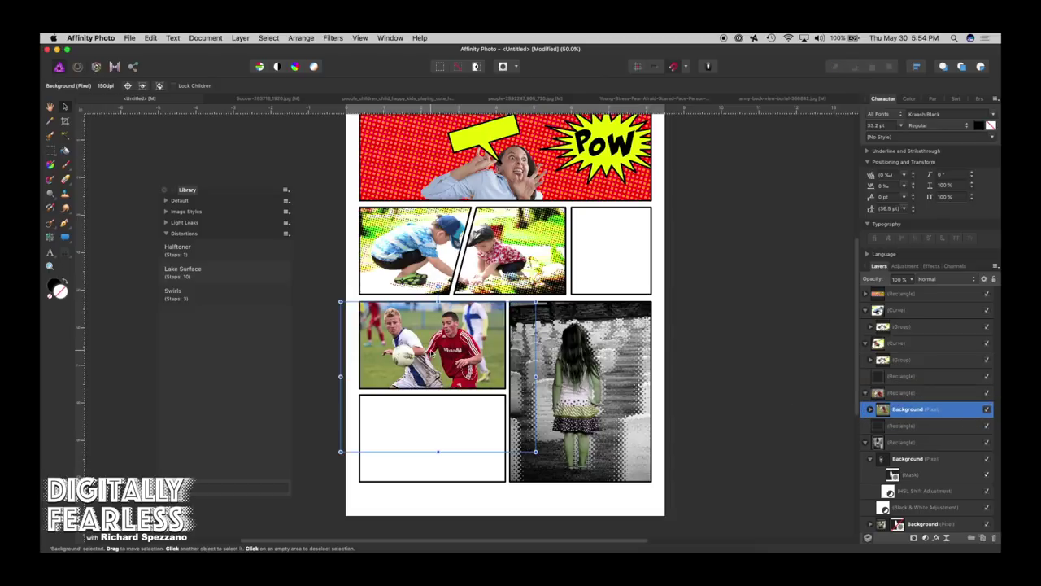
Add a live Halftone filter to the clipped soccer photo
click(49, 267)
click(426, 330)
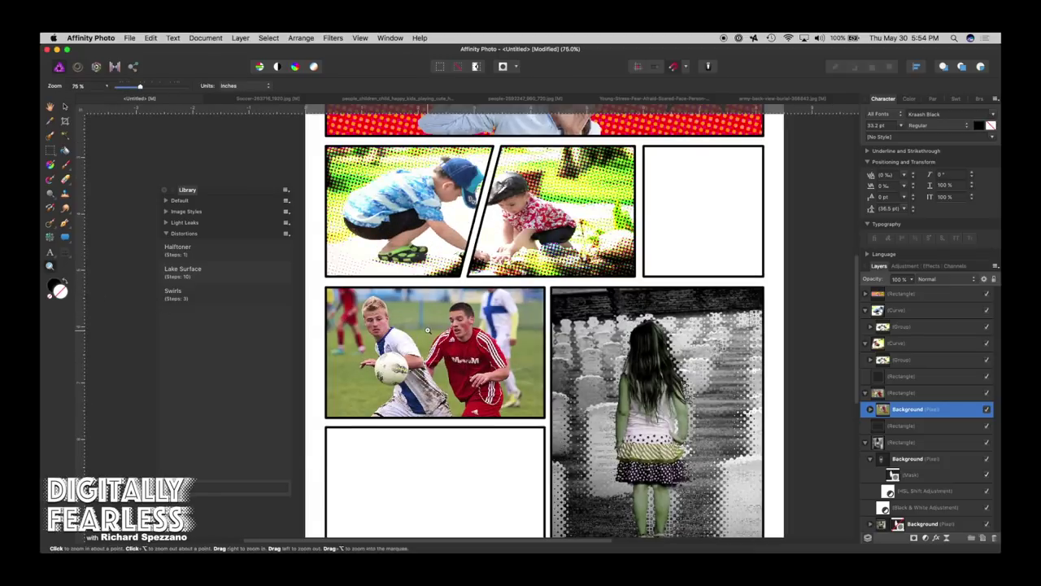
click(426, 330)
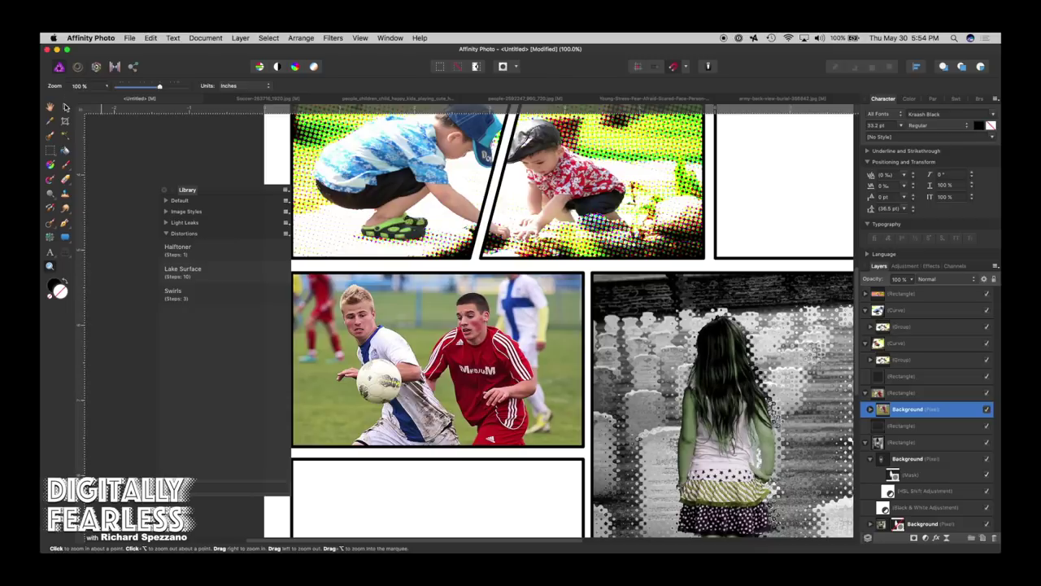
click(65, 107)
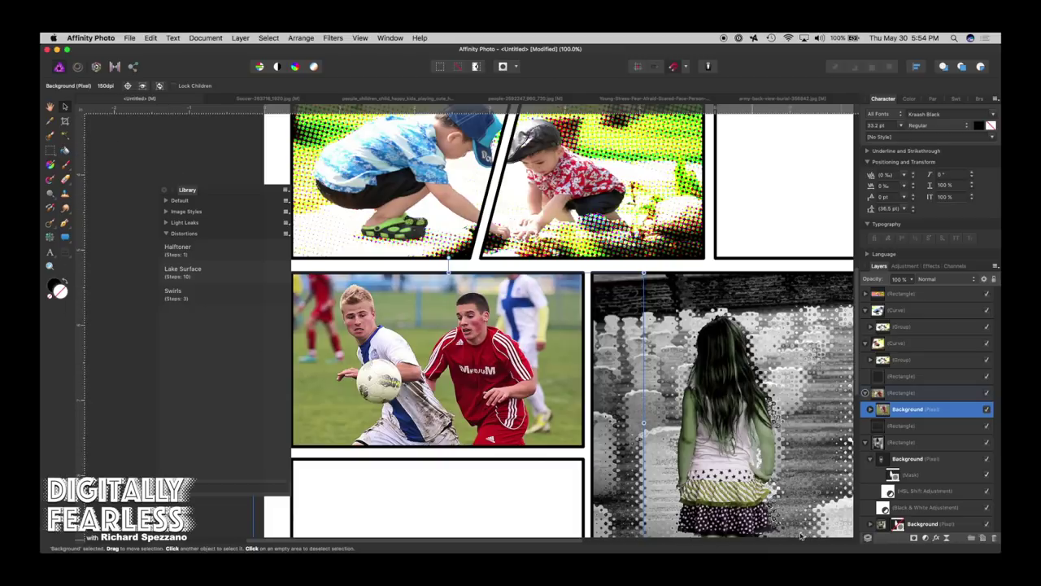
click(241, 38)
mouse_move(274, 133)
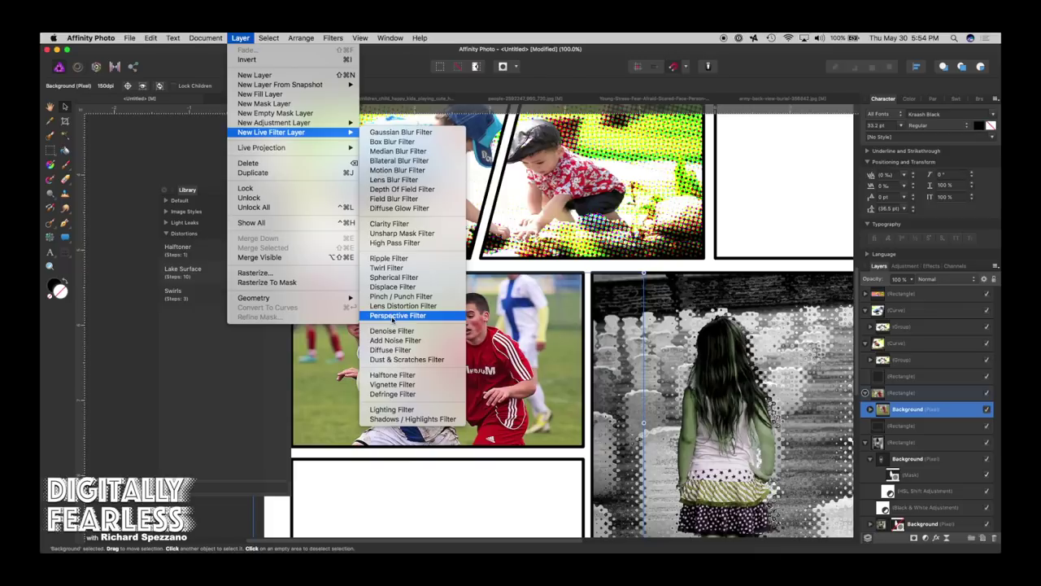
click(395, 375)
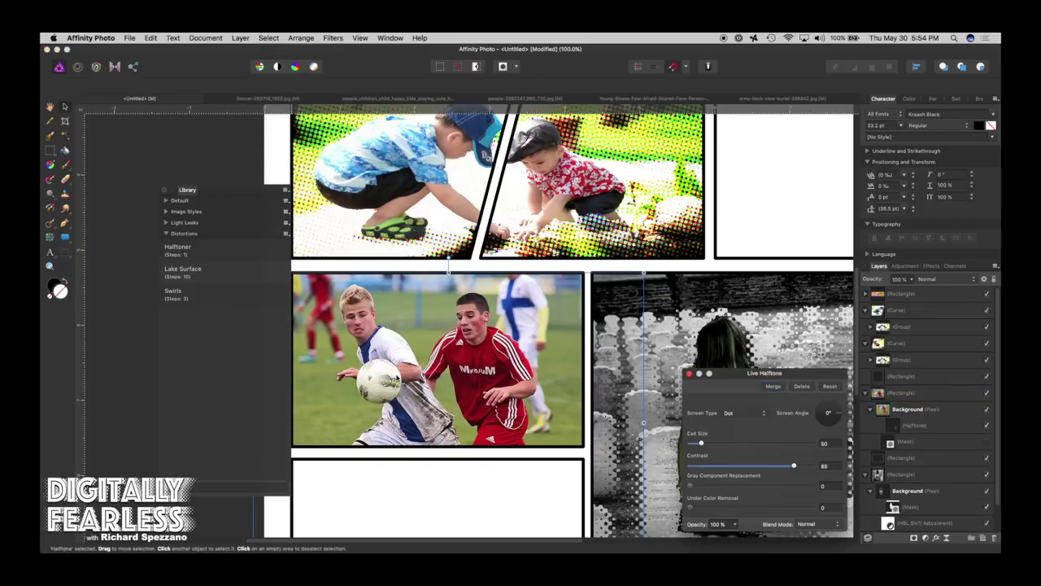
Set the soccer photo's live halftone to Overlay blend mode with a cell size of 3.535
drag(701, 443, 689, 444)
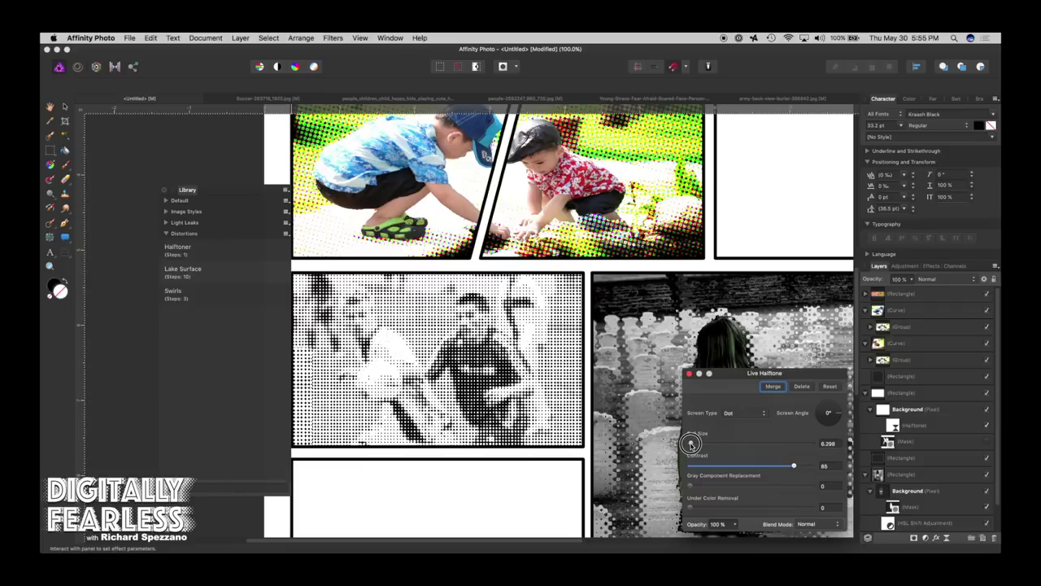
click(817, 522)
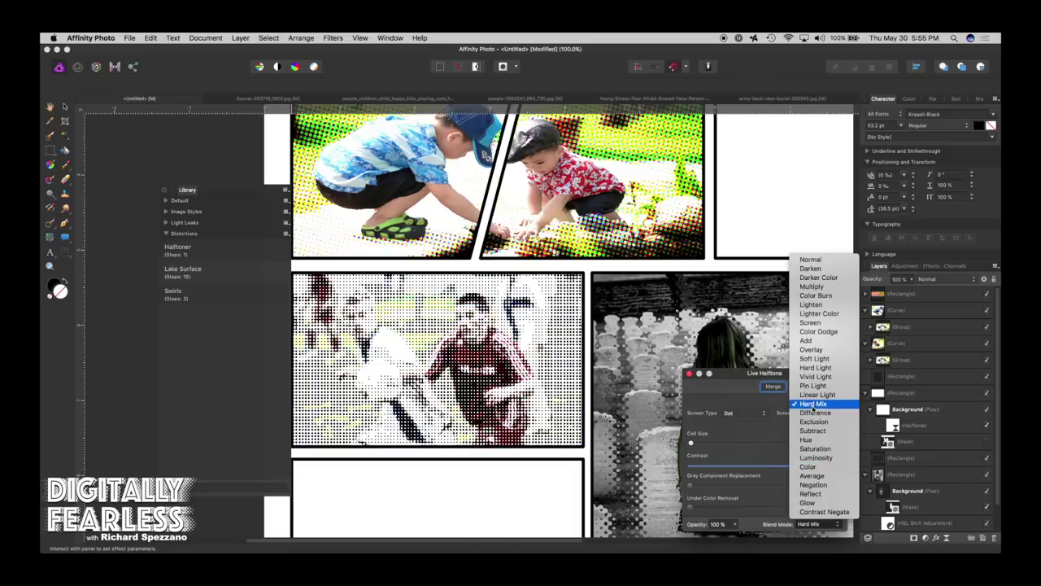
click(831, 351)
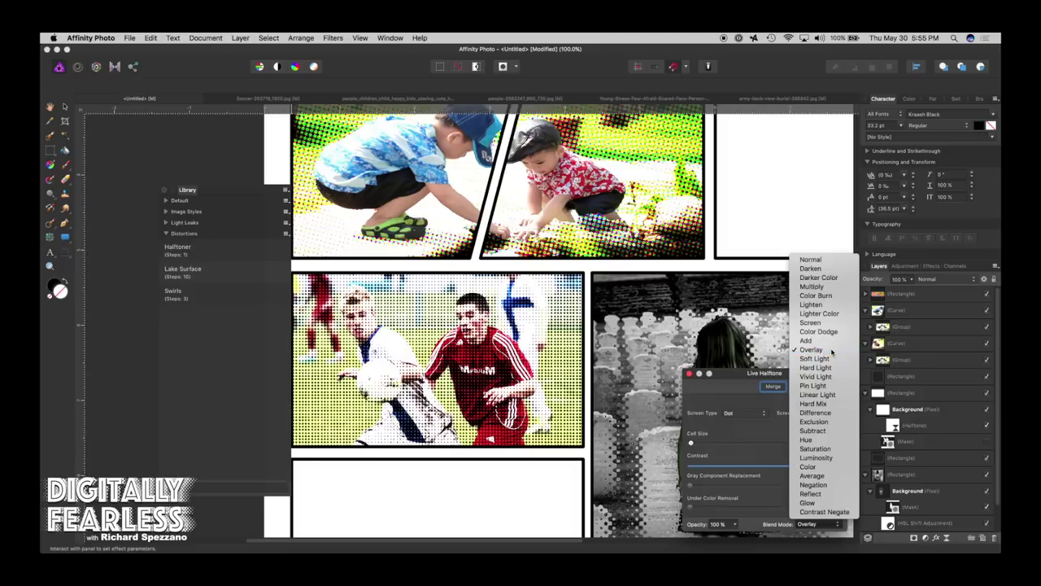
drag(691, 444, 693, 445)
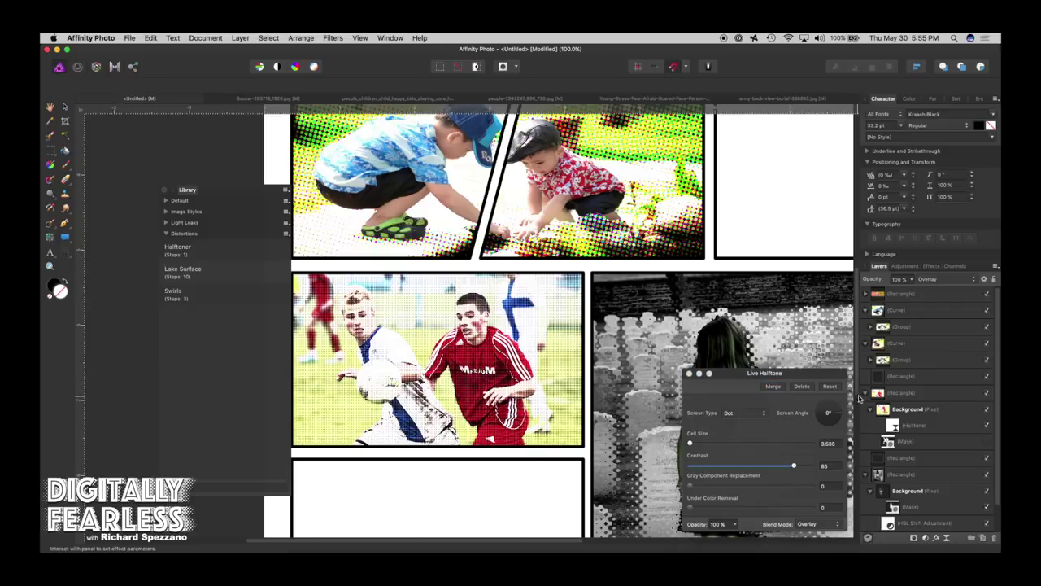
Add an empty pixel layer above the clipped soccer photo and set the paint brush colour to orange-red FF540C
click(868, 411)
click(869, 410)
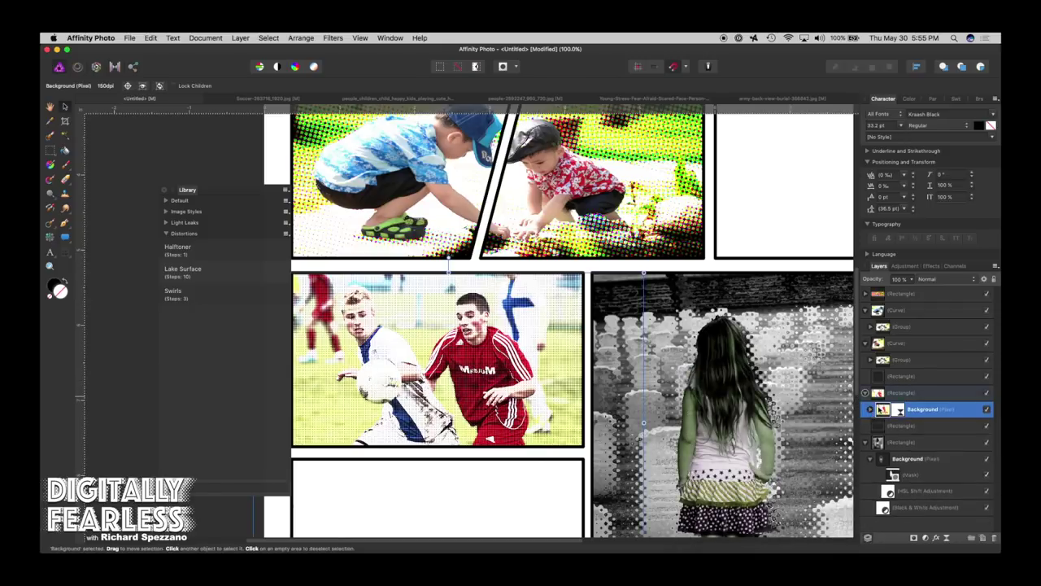
click(971, 538)
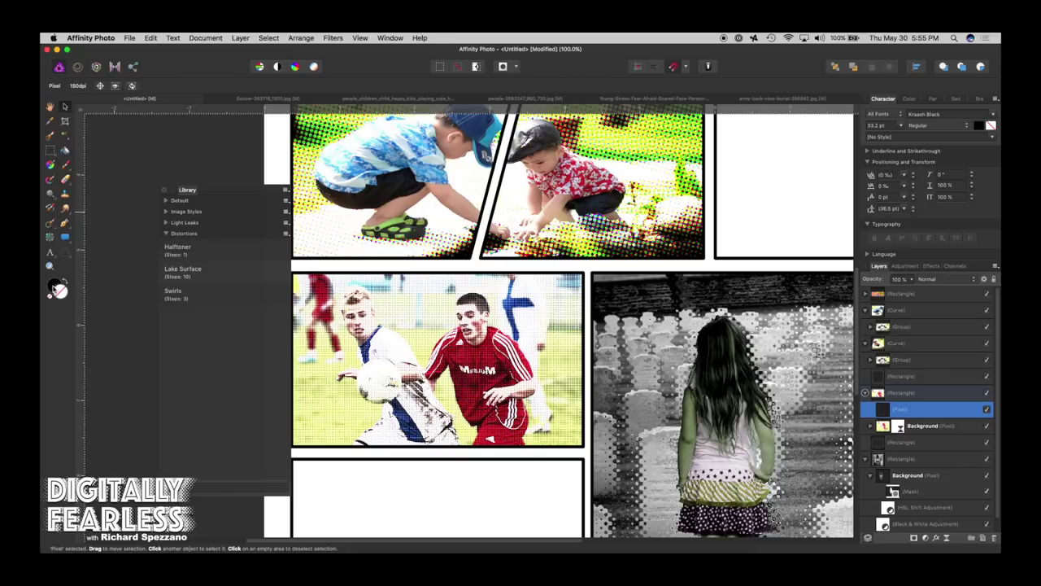
click(61, 236)
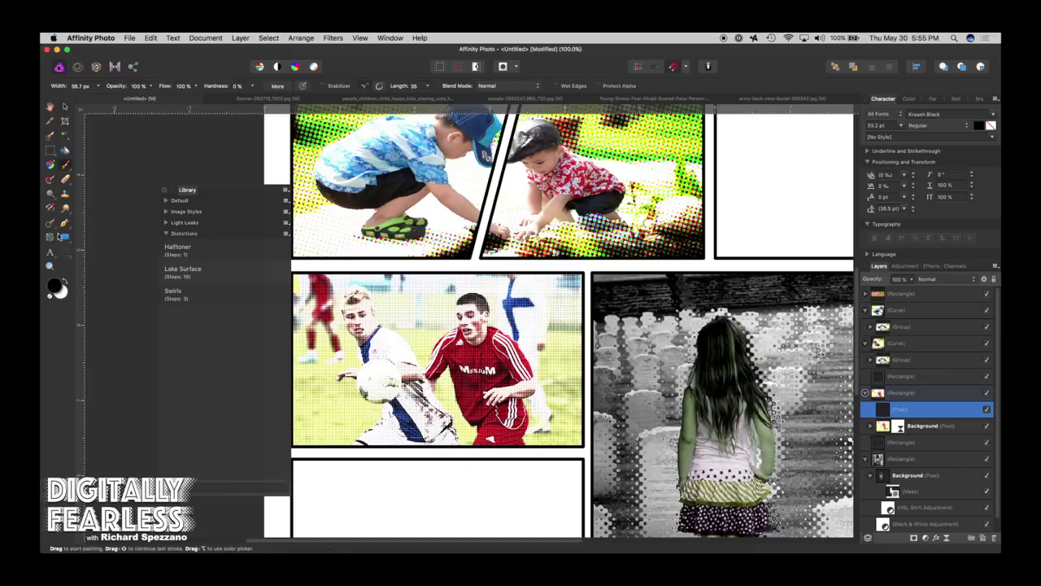
double_click(55, 289)
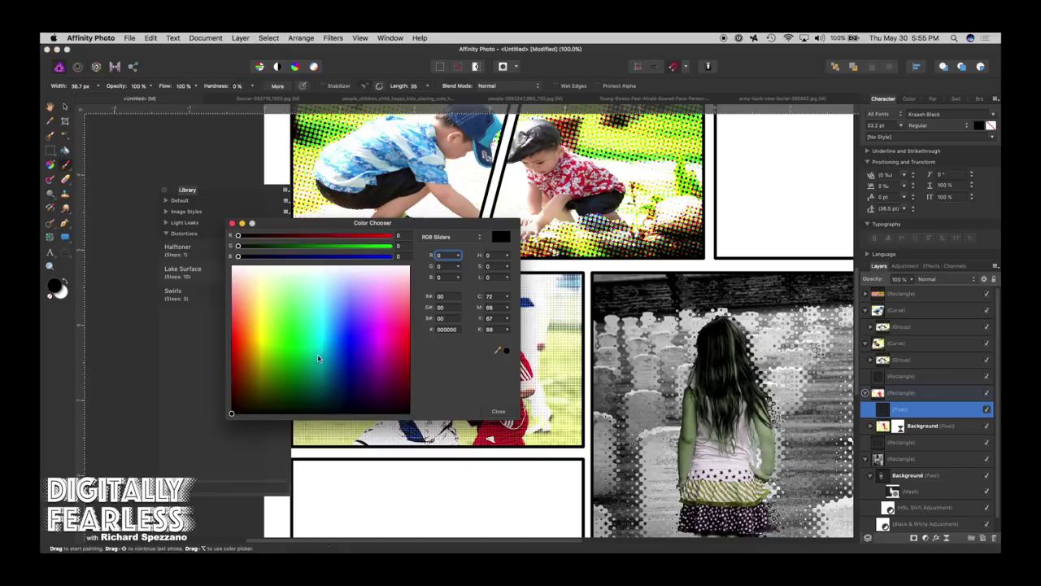
click(402, 336)
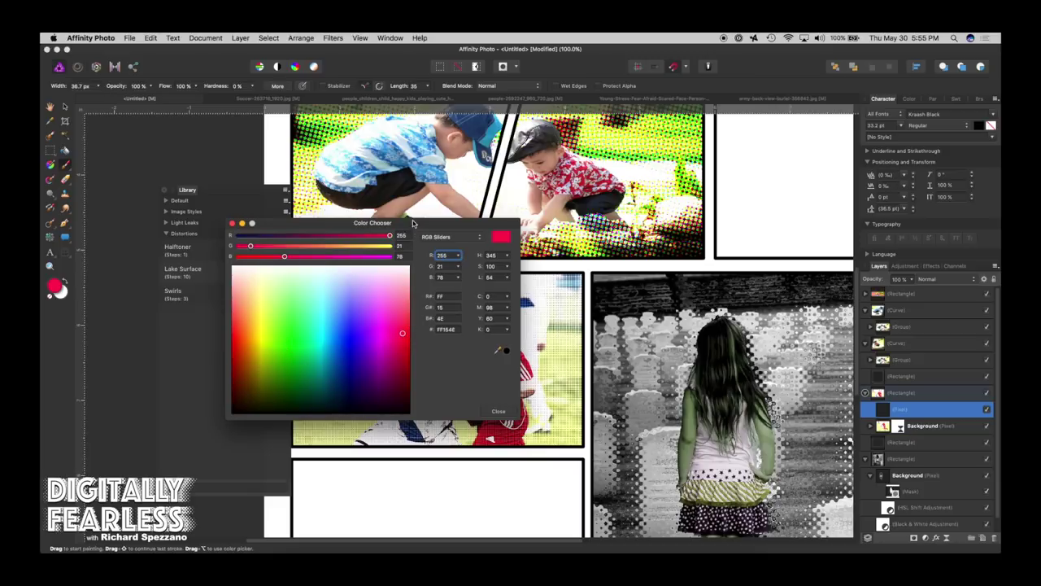
click(241, 335)
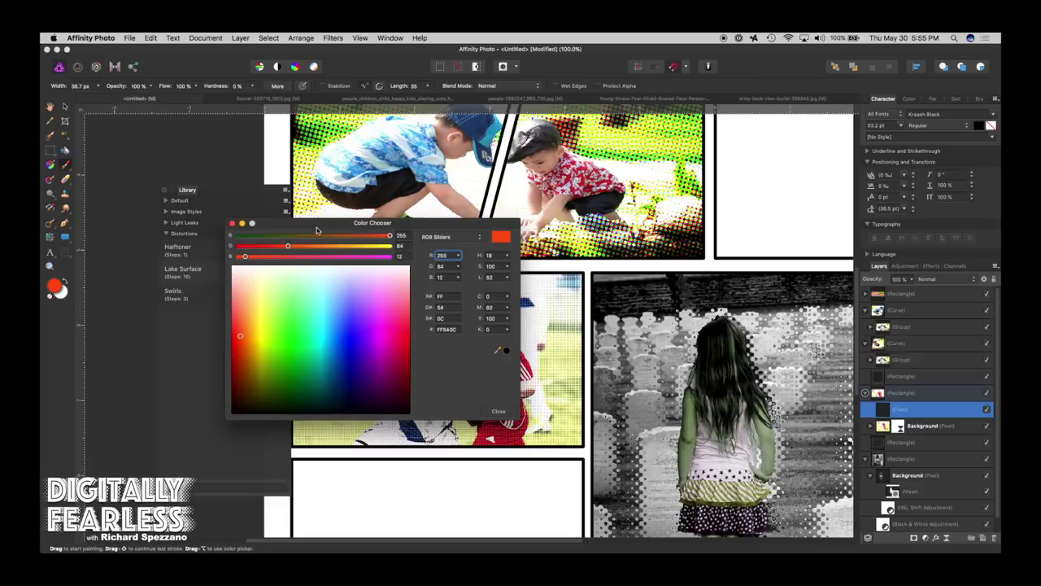
Paint an orange-red flame over the soccer ball, trailing to the panel's lower-left corner with tongues reaching up and across the player
drag(317, 231, 91, 271)
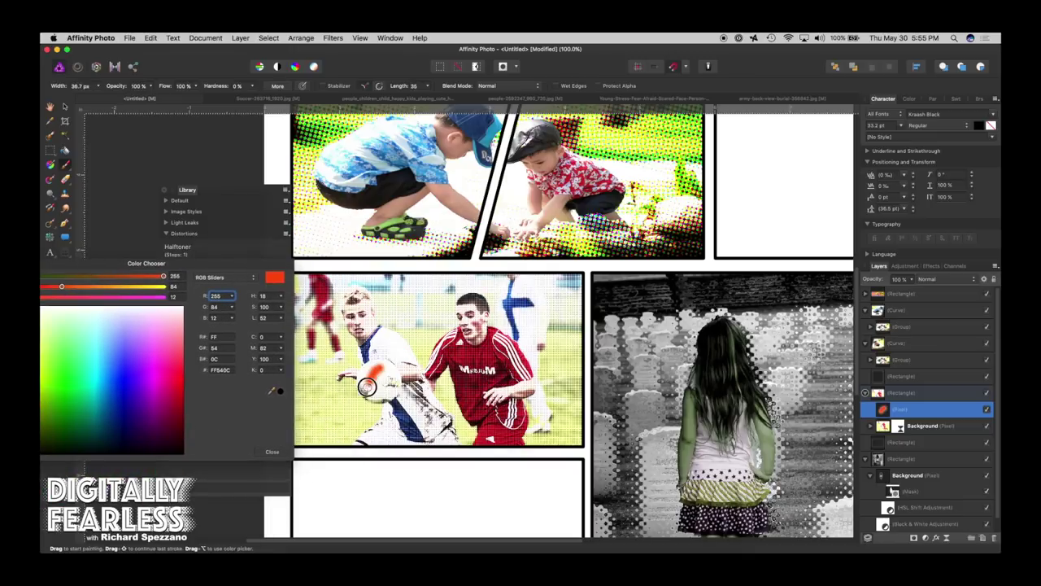
mouse_move(382, 390)
mouse_down()
mouse_move(361, 387)
mouse_move(375, 395)
mouse_move(393, 389)
mouse_move(375, 376)
mouse_move(381, 391)
mouse_move(388, 371)
mouse_move(392, 390)
mouse_move(399, 367)
mouse_move(371, 363)
mouse_move(372, 352)
mouse_move(380, 392)
mouse_move(344, 425)
mouse_move(367, 383)
mouse_move(344, 397)
mouse_move(321, 427)
mouse_move(367, 403)
mouse_move(340, 427)
mouse_move(328, 429)
mouse_move(369, 396)
mouse_move(309, 425)
mouse_move(324, 423)
mouse_move(320, 438)
mouse_move(329, 432)
mouse_move(335, 442)
mouse_move(369, 409)
mouse_move(433, 389)
mouse_up()
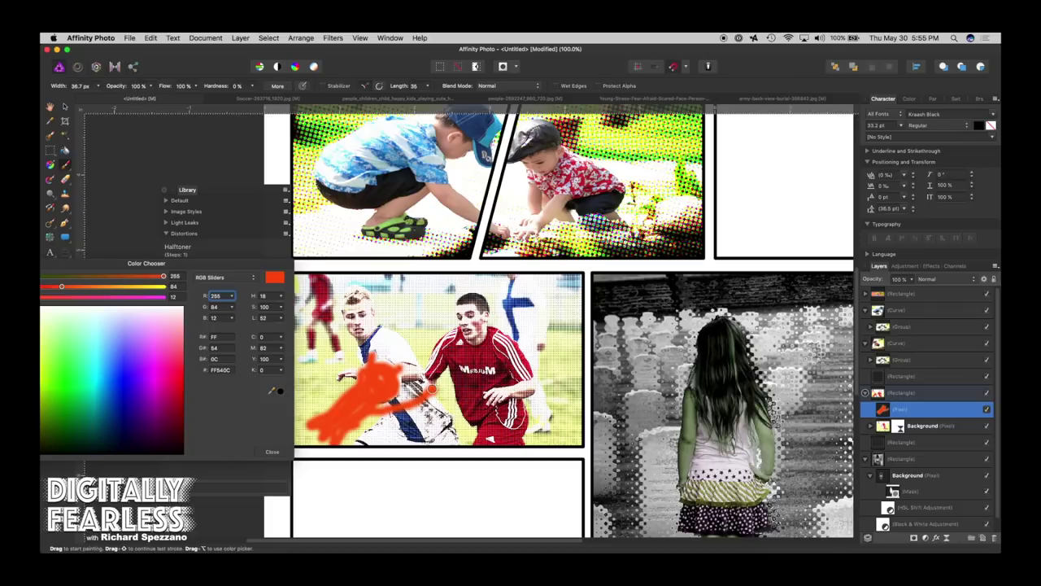
mouse_move(432, 389)
mouse_down()
mouse_move(366, 410)
mouse_move(351, 390)
mouse_move(359, 350)
mouse_move(350, 394)
mouse_up()
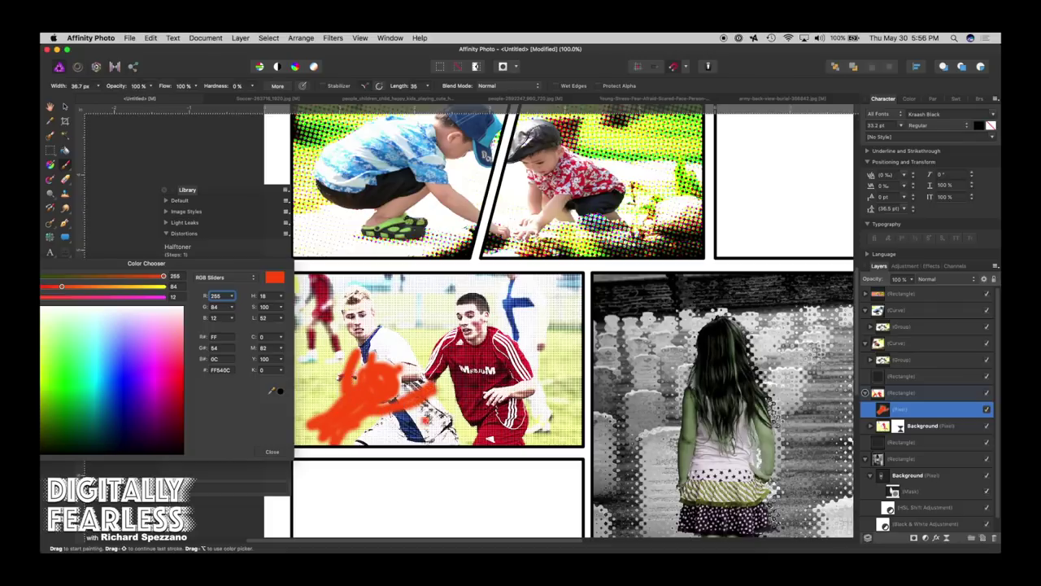
Add a 3D layer effect with a radius of 0.8 px to the painted flame
click(936, 538)
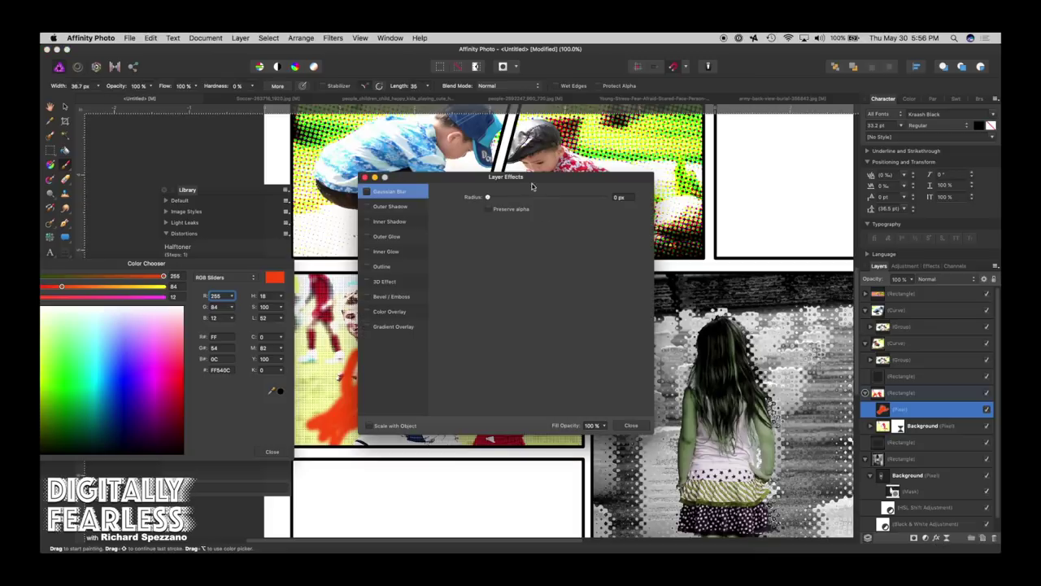
drag(639, 182, 898, 216)
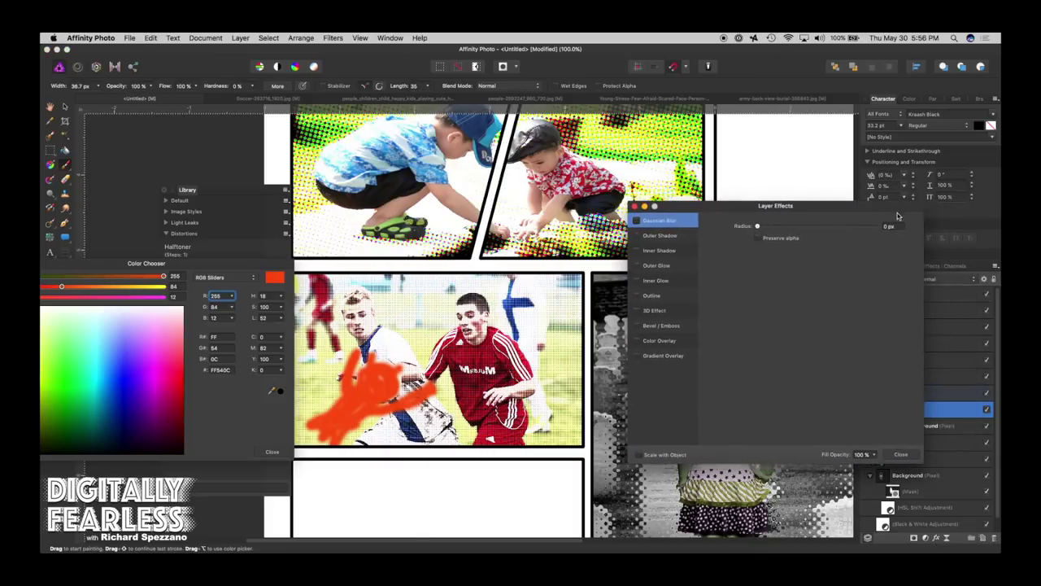
click(638, 311)
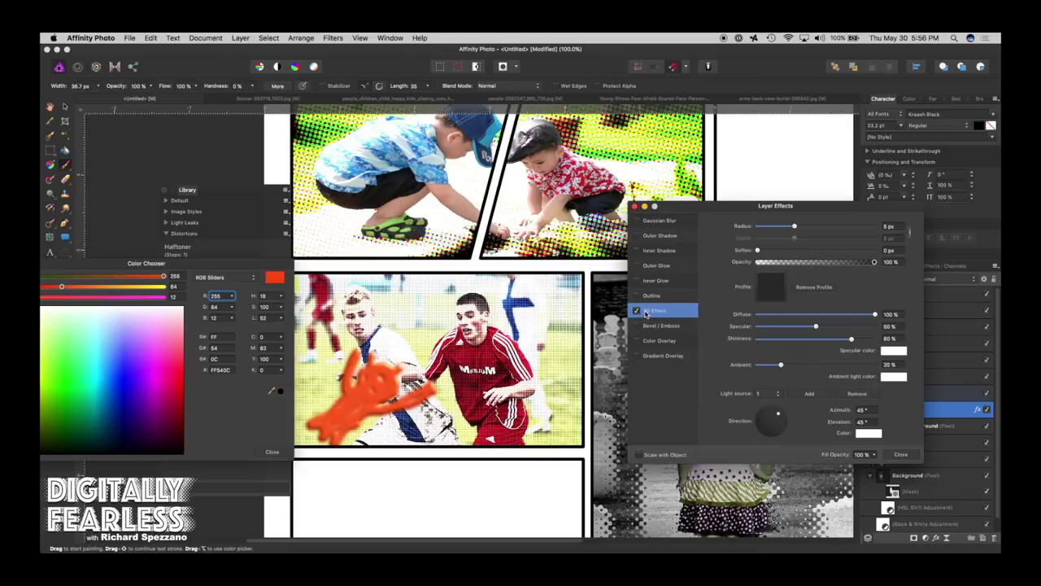
mouse_move(794, 226)
mouse_down()
mouse_move(767, 226)
mouse_move(779, 226)
mouse_up()
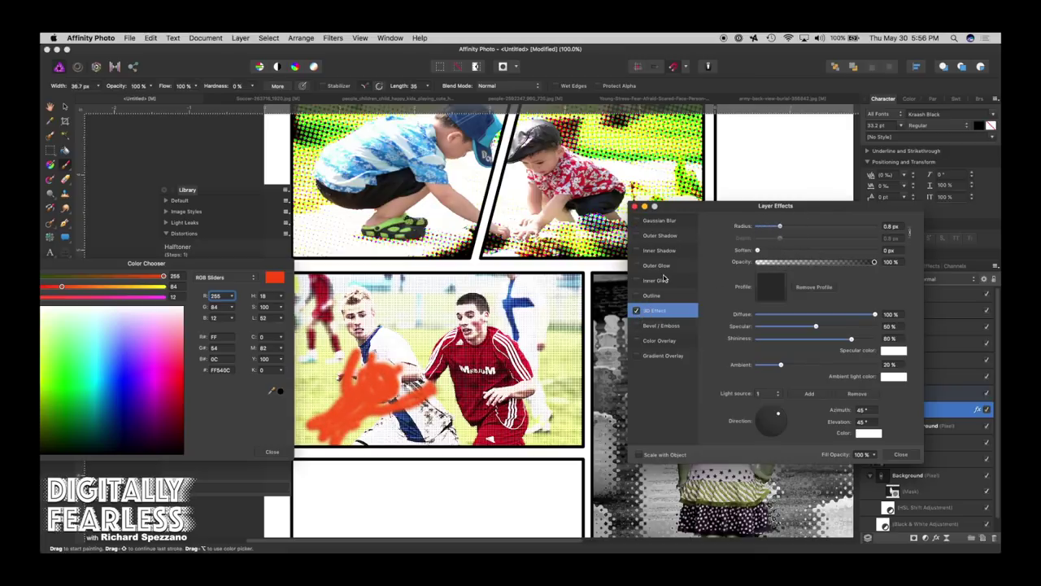
Add an outer shadow to the flame with an 18.8 px offset, 3.1 px radius and 35% opacity
click(637, 236)
drag(756, 263, 819, 266)
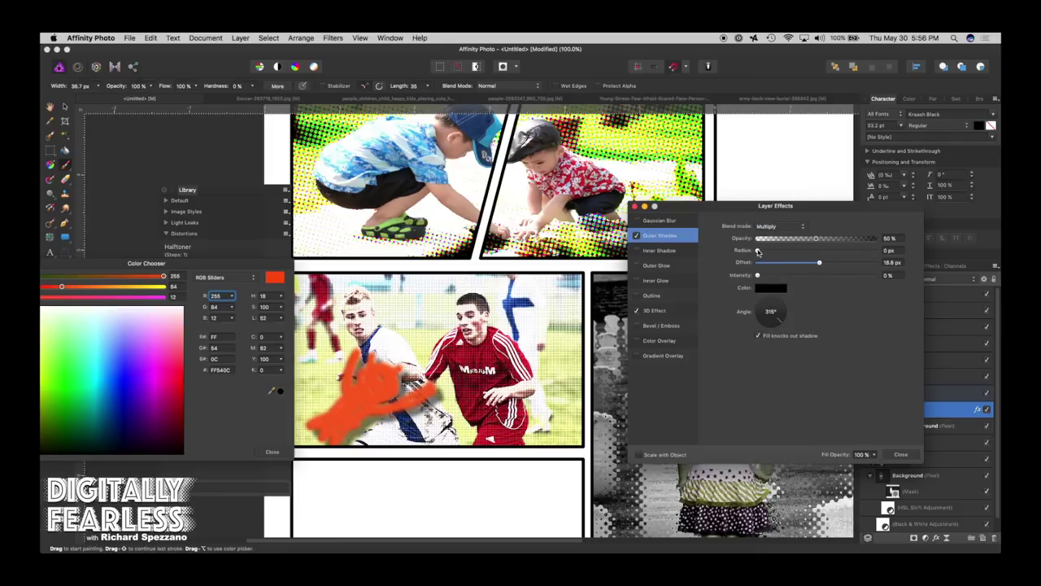
mouse_move(757, 252)
mouse_down()
mouse_move(793, 255)
mouse_move(783, 238)
mouse_move(797, 239)
mouse_up()
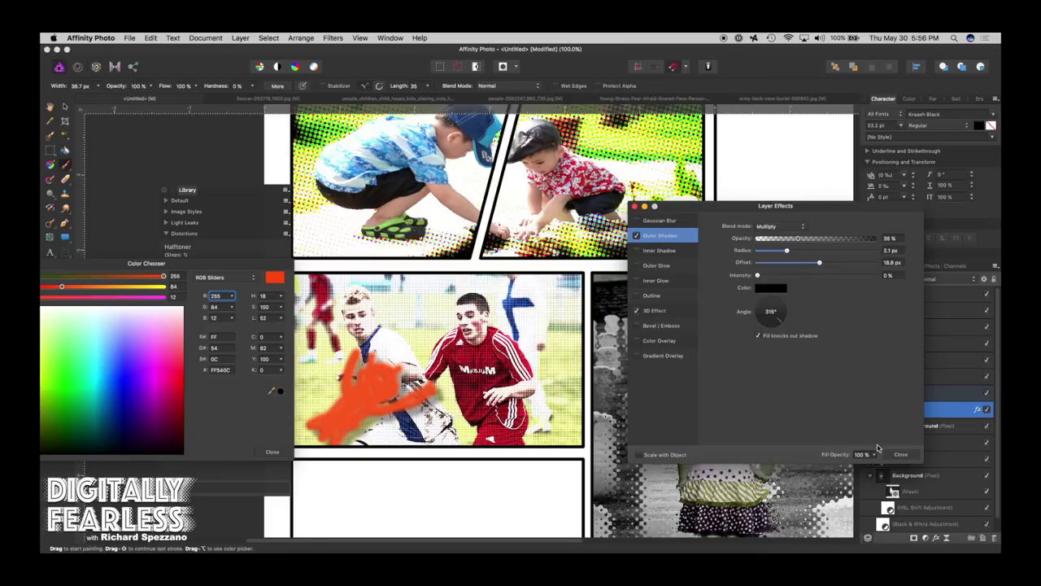
click(900, 454)
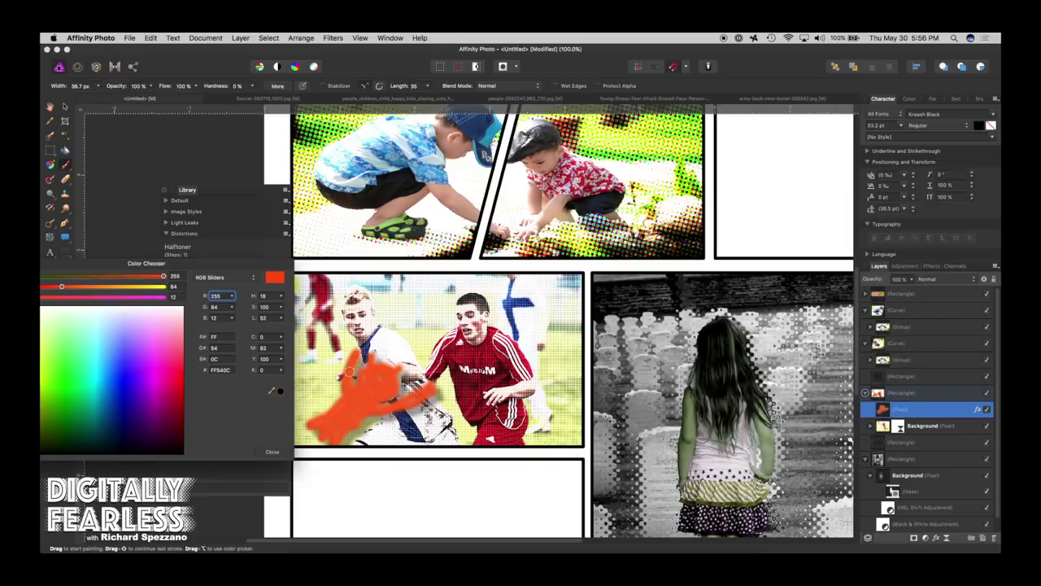
Close the colour chooser and darken the flame's core with the Burn Brush at 28% opacity on Shadows
drag(64, 271, 150, 250)
click(158, 241)
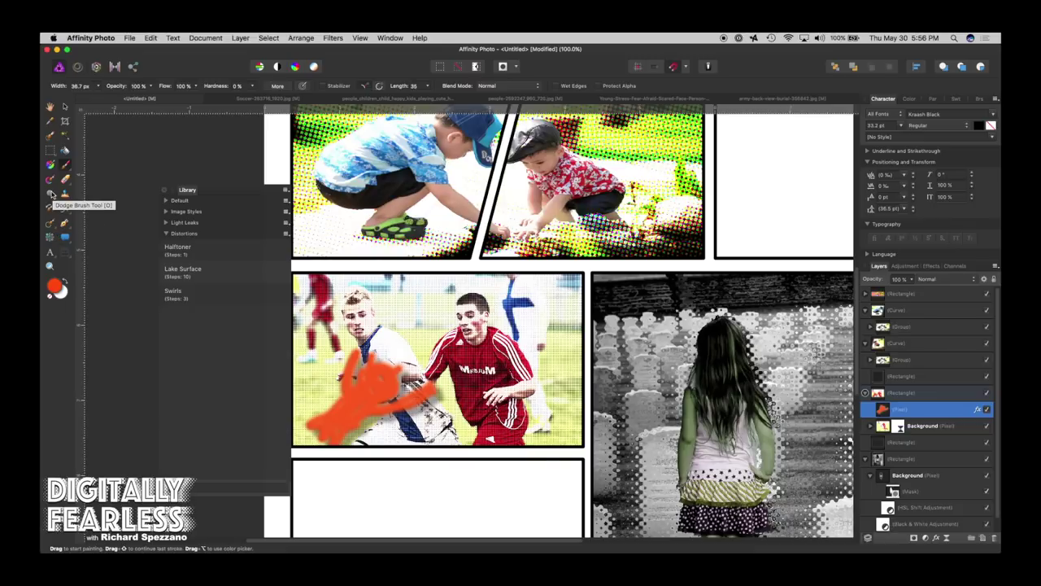
click(51, 194)
click(81, 206)
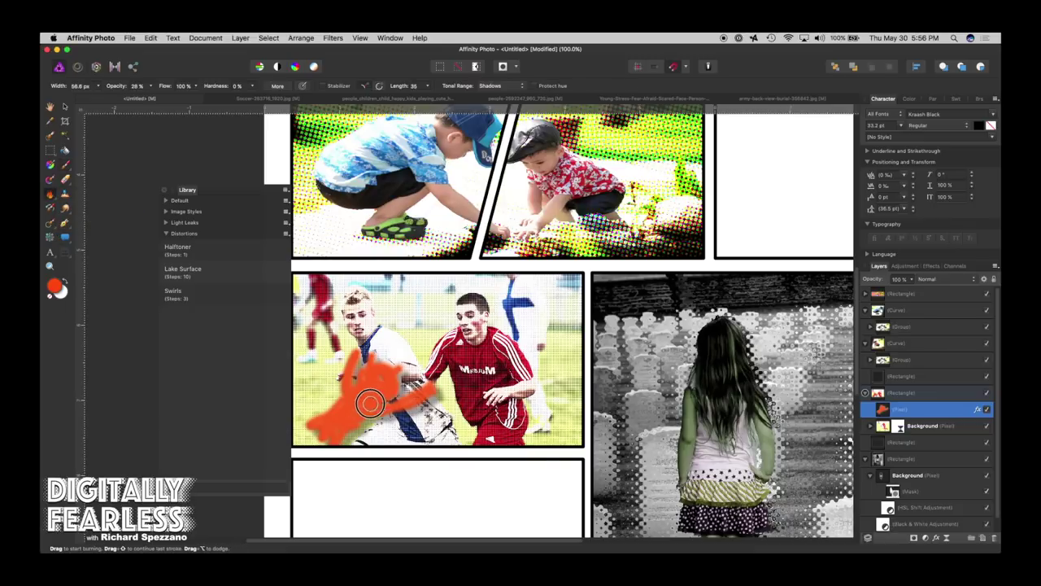
mouse_move(369, 401)
mouse_down()
mouse_move(343, 435)
mouse_move(392, 387)
mouse_move(334, 428)
mouse_move(397, 401)
mouse_move(381, 392)
mouse_move(325, 435)
mouse_move(404, 381)
mouse_move(395, 393)
mouse_move(387, 384)
mouse_move(406, 364)
mouse_move(391, 388)
mouse_move(379, 379)
mouse_move(345, 414)
mouse_up()
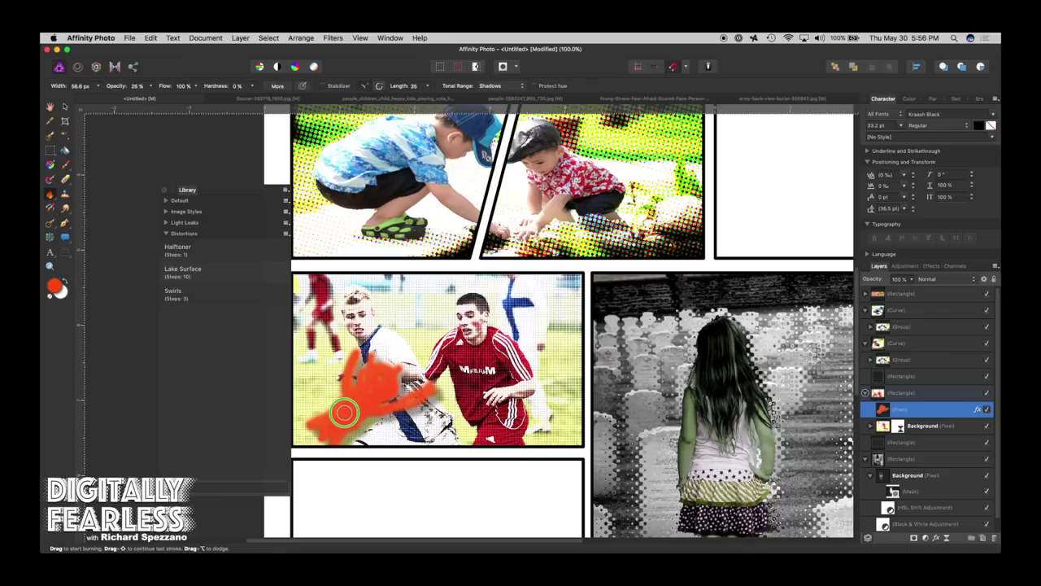
Dodge the flame around the ball on Highlights, raising the opacity to 100%, and switch the tonal range to Midtones
click(49, 195)
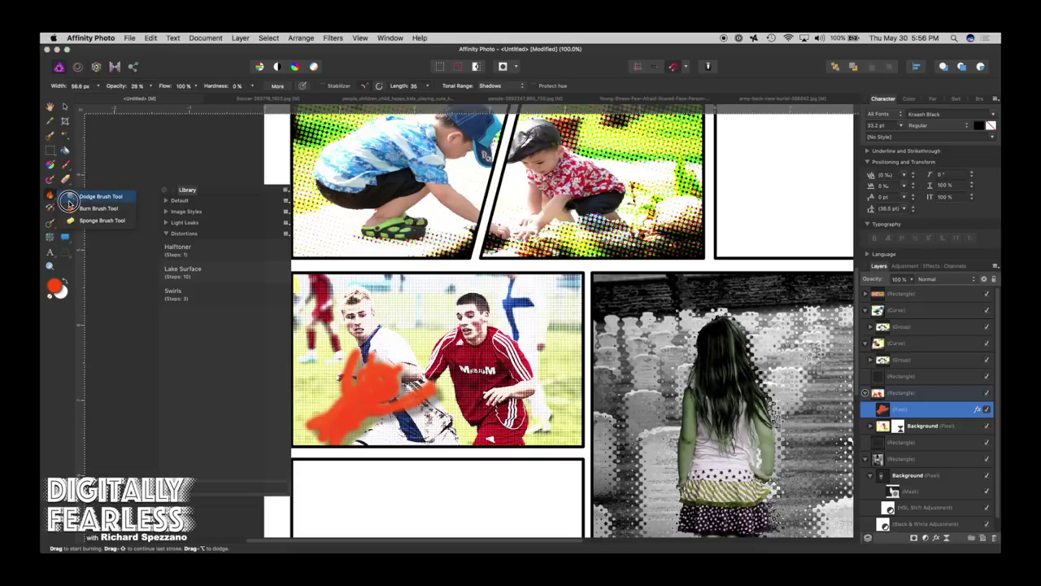
click(83, 197)
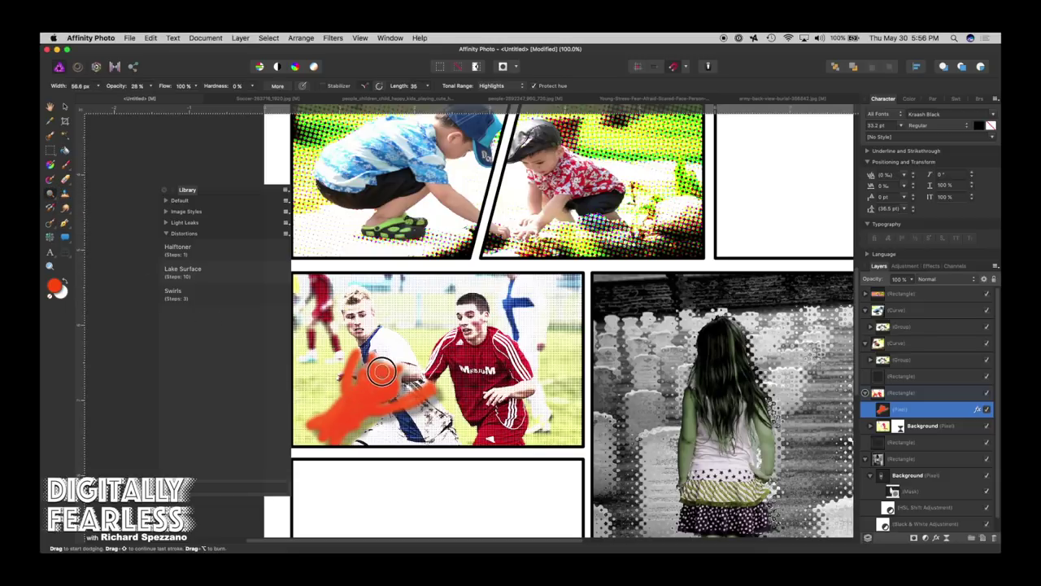
mouse_move(368, 382)
mouse_down()
mouse_move(325, 412)
mouse_move(363, 384)
mouse_up()
click(153, 87)
drag(170, 99, 227, 98)
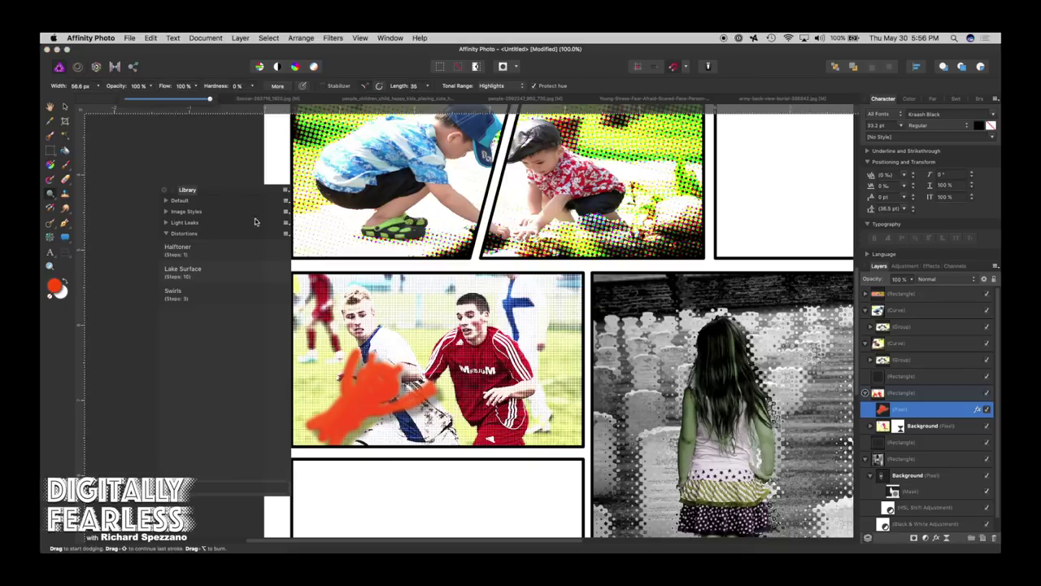
click(379, 396)
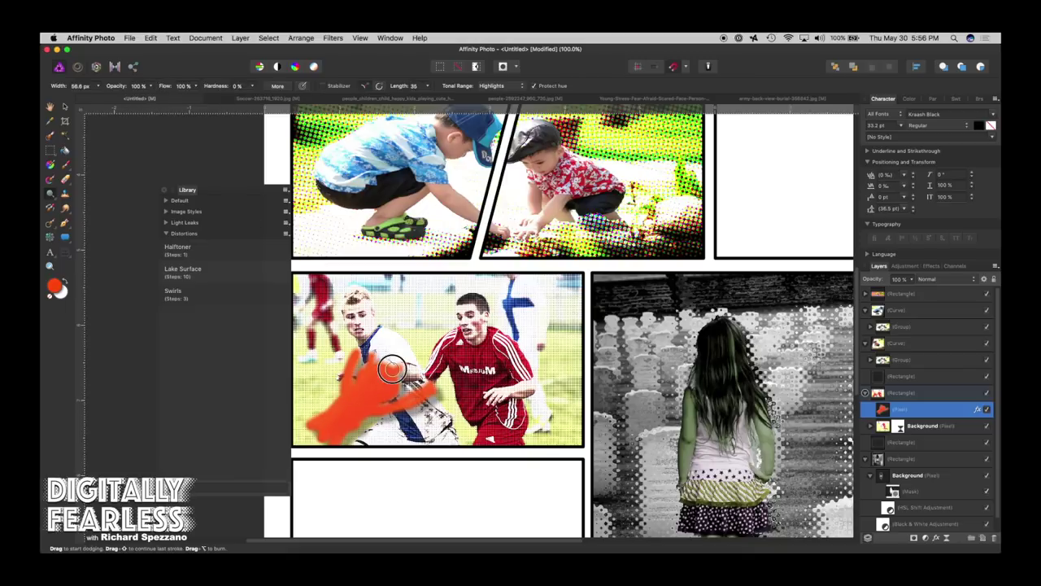
mouse_move(364, 385)
mouse_down()
mouse_move(336, 392)
mouse_move(341, 382)
mouse_up()
click(520, 84)
click(497, 74)
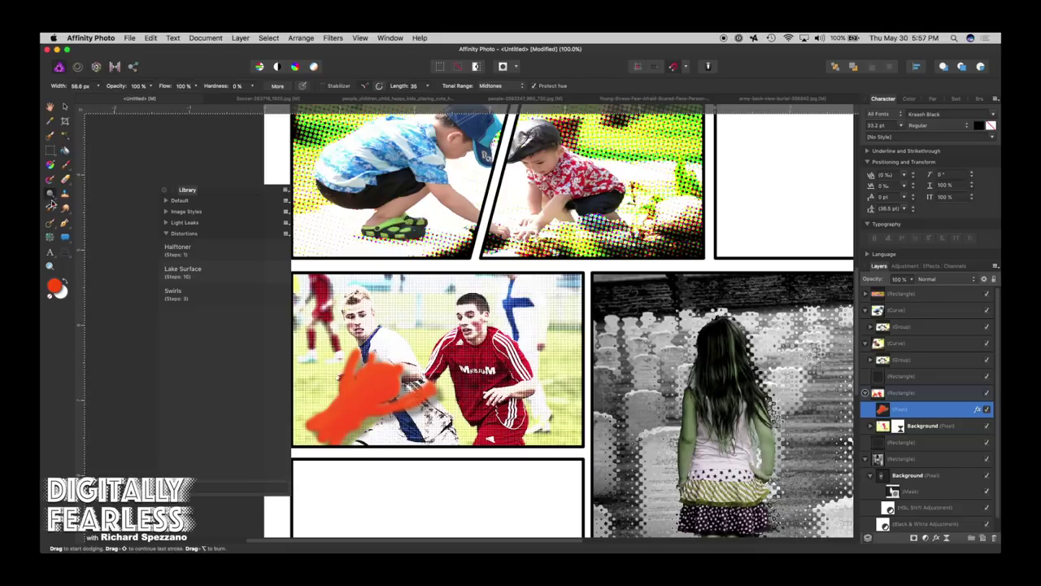
Deepen the red in the flame's body and tail with the Burn Brush at 100% opacity on Shadows
click(49, 195)
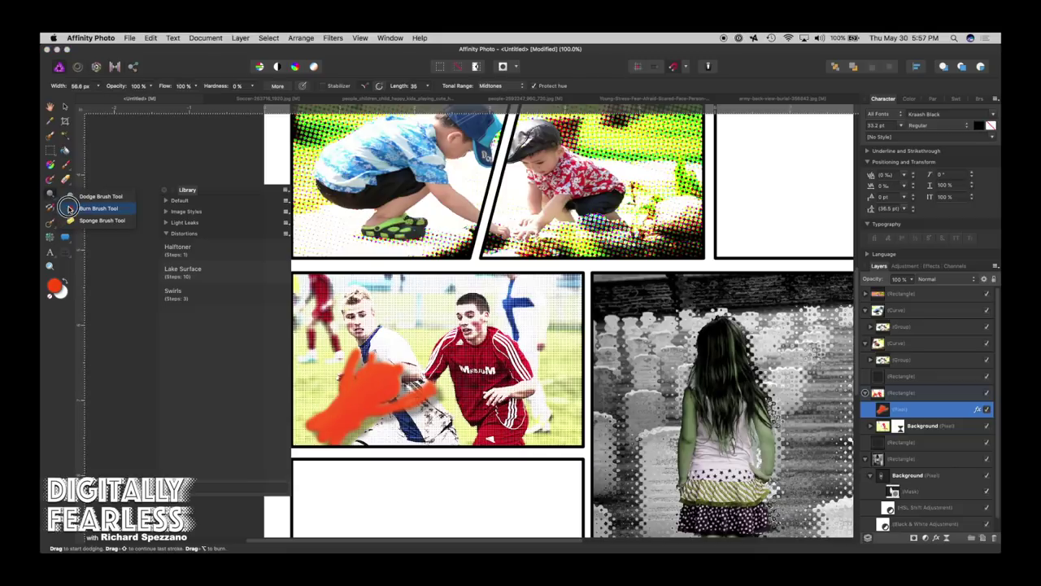
click(98, 208)
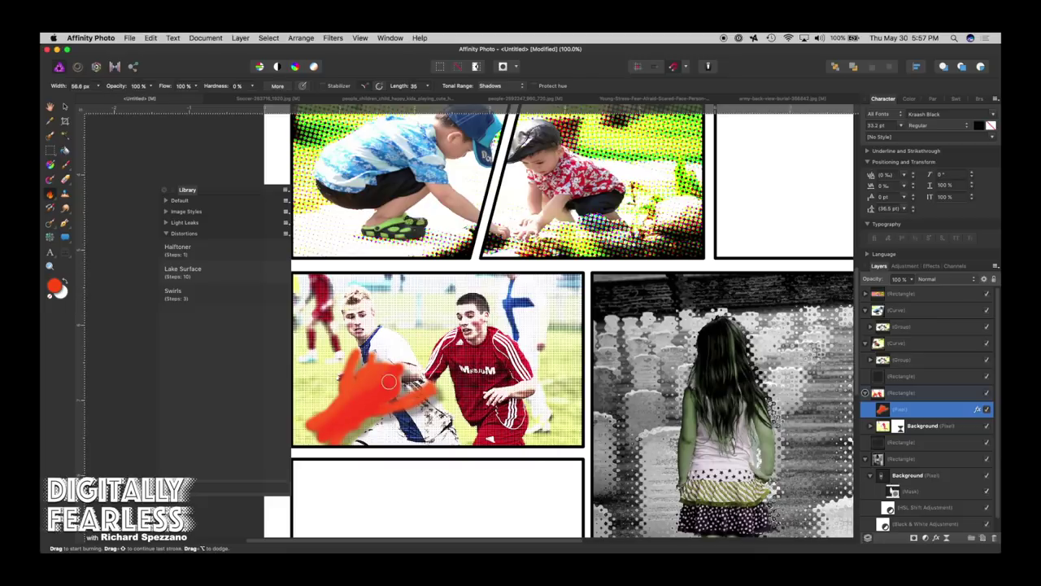
mouse_move(352, 416)
mouse_down()
mouse_move(375, 405)
mouse_move(384, 414)
mouse_move(425, 394)
mouse_move(376, 407)
mouse_move(417, 400)
mouse_up()
key(super+z)
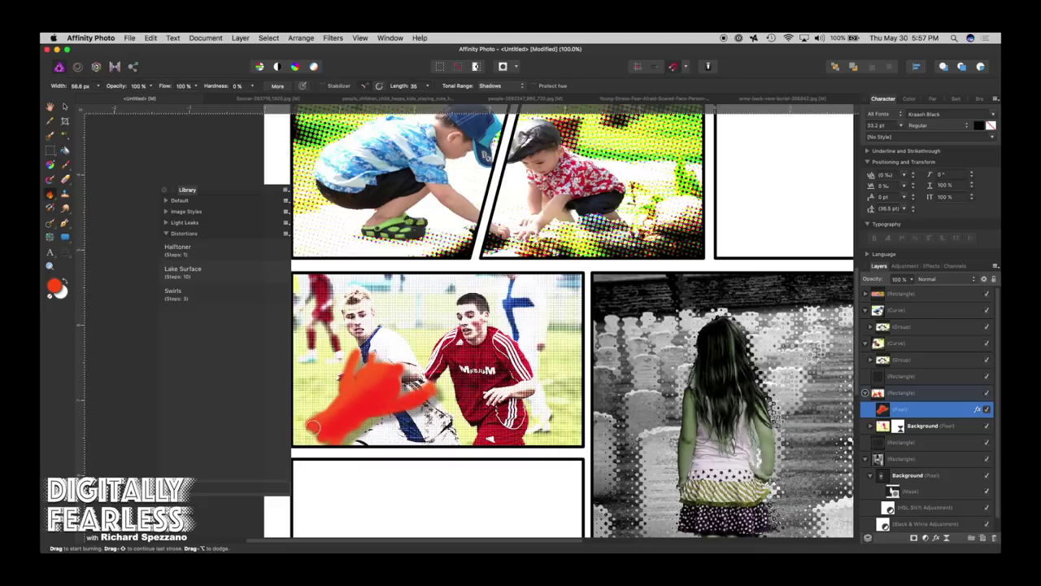
Fit the whole comic page in view, with the Library closed and the flame layer deselected
click(65, 107)
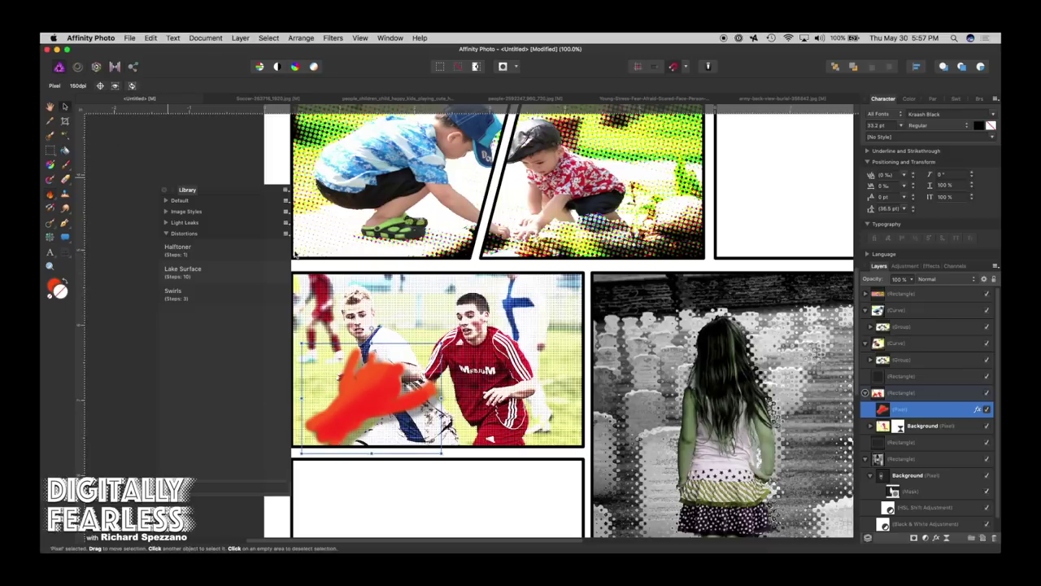
scroll(487, 373, down, 2)
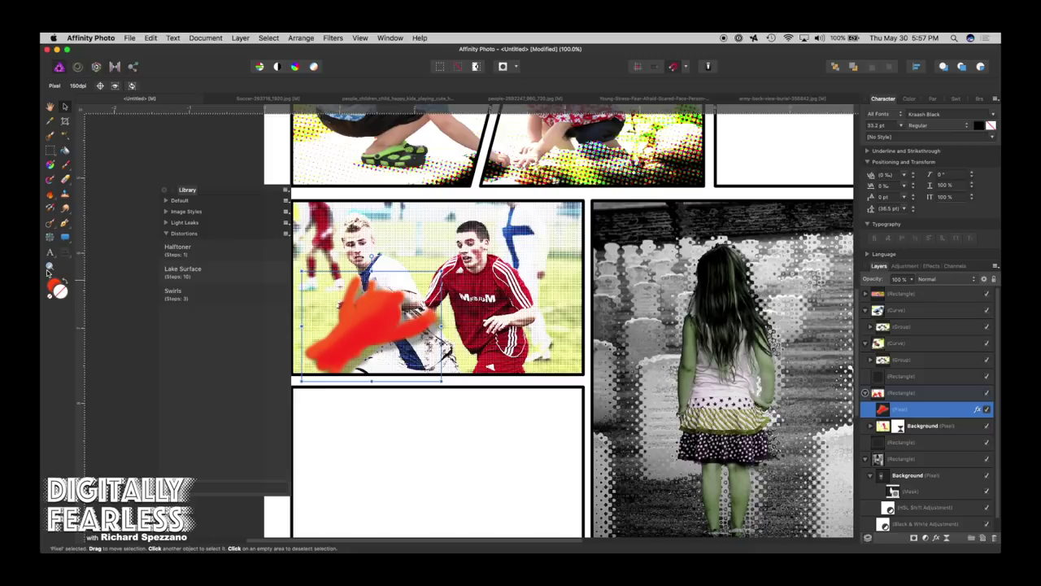
click(51, 107)
key(super+0)
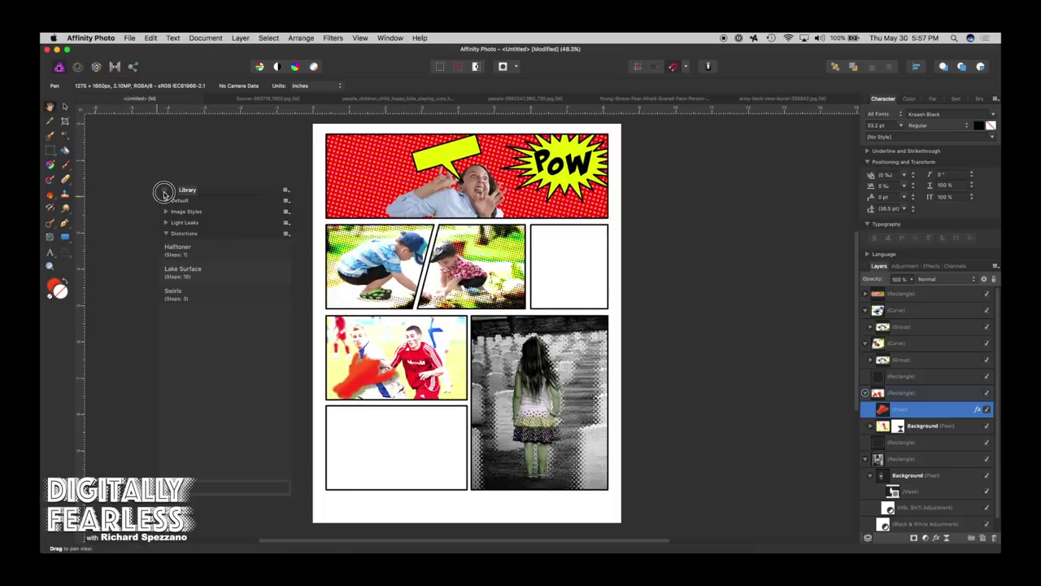
click(165, 191)
click(65, 108)
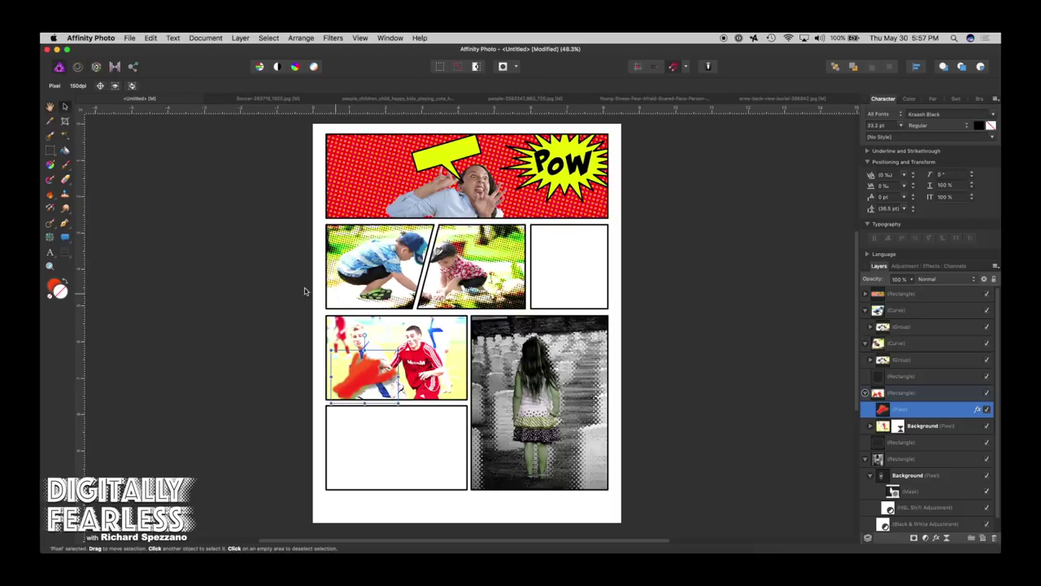
click(214, 282)
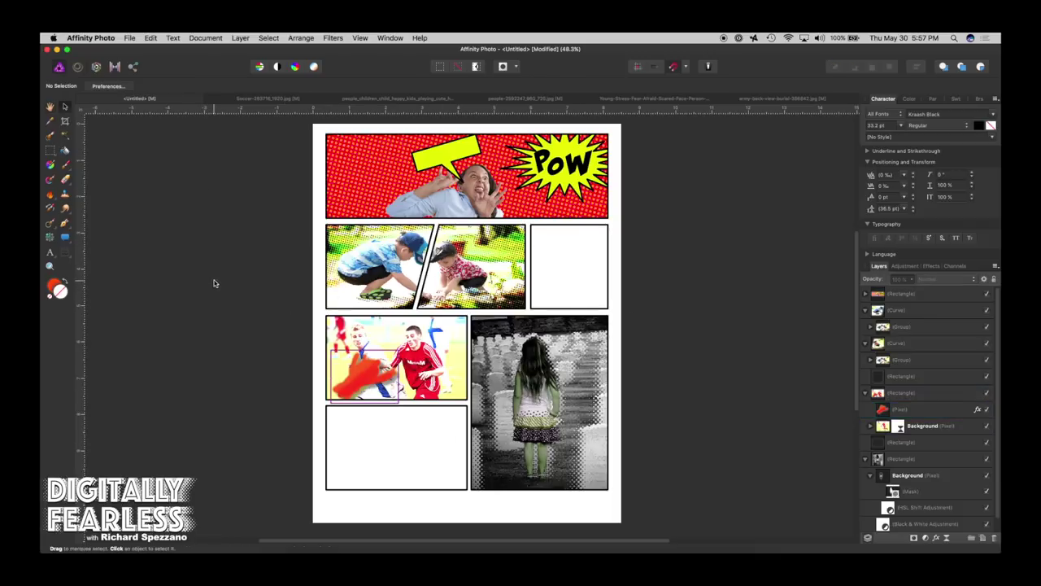
Look through the other open photo documents and return to the comic page
click(769, 97)
click(668, 98)
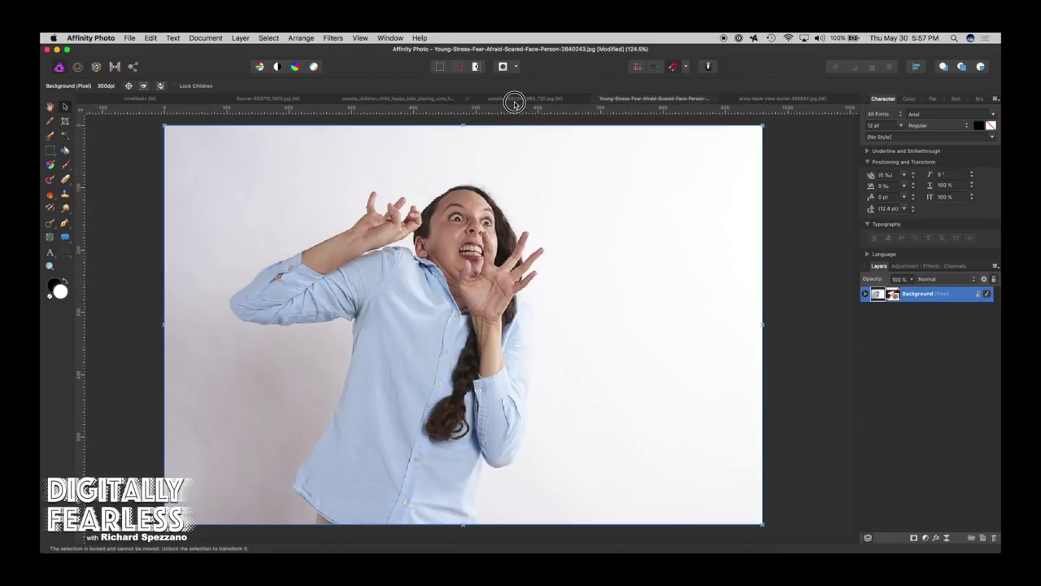
click(514, 99)
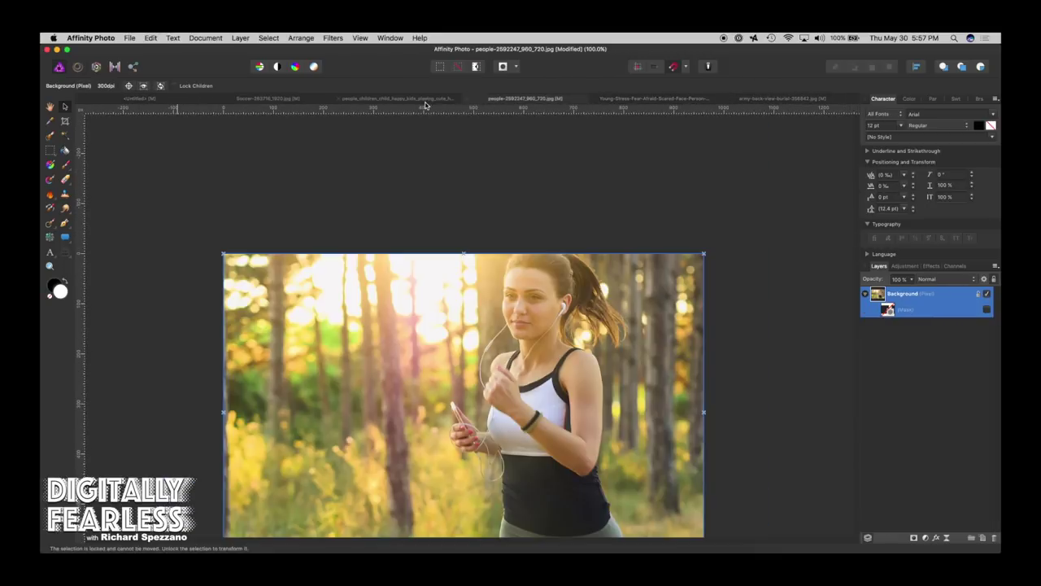
click(183, 101)
click(502, 101)
click(133, 100)
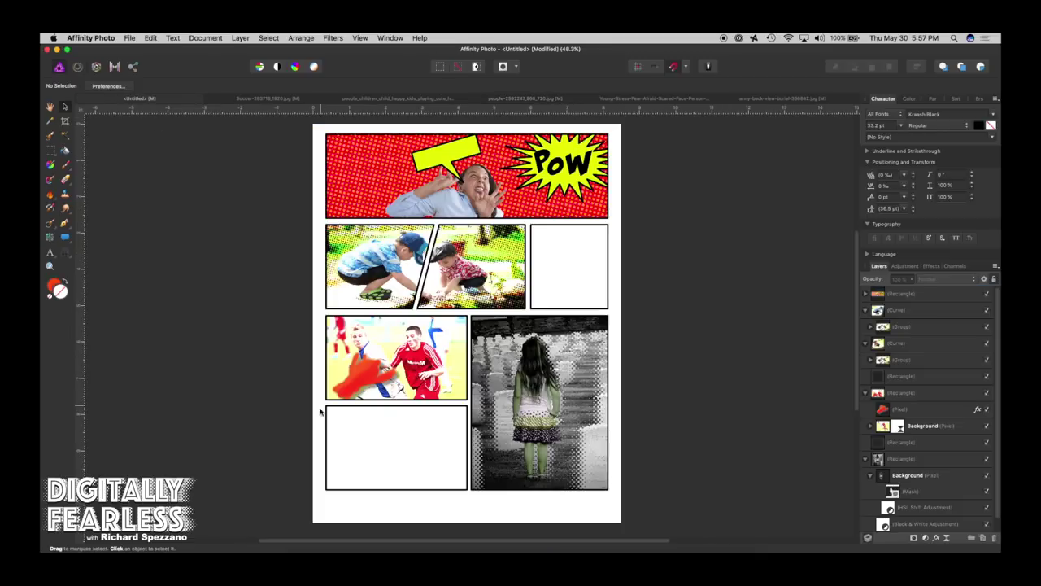
Paste the woman runner photo above the empty panel rectangle in the second row, scaling and positioning it over that panel
click(569, 229)
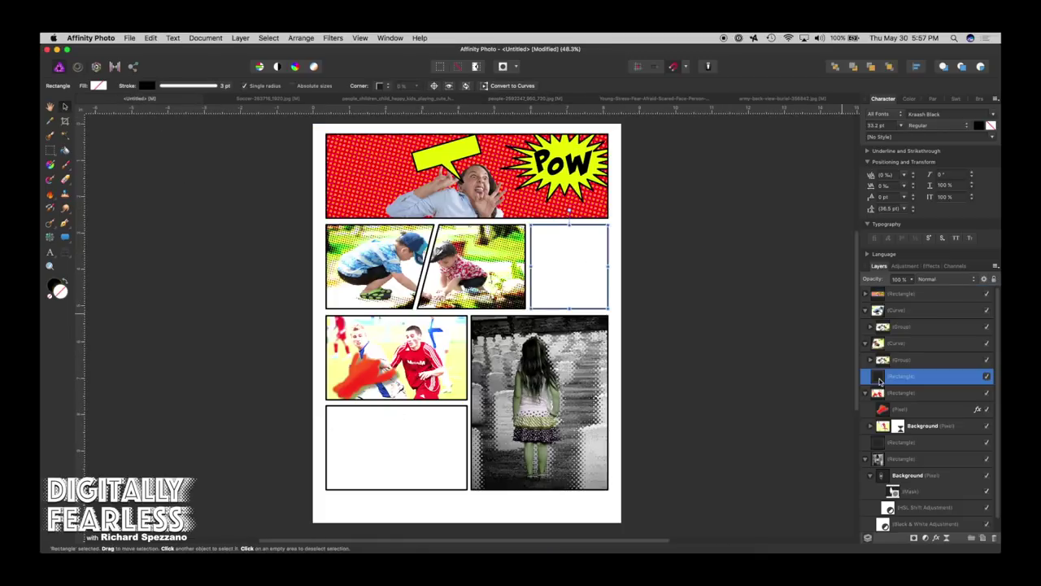
key(super+v)
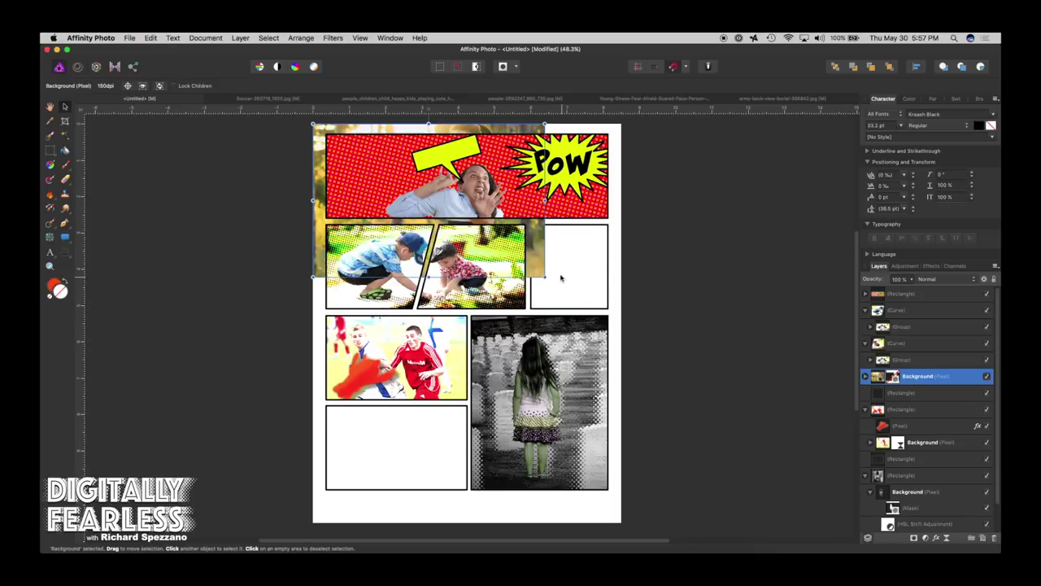
drag(537, 259, 631, 357)
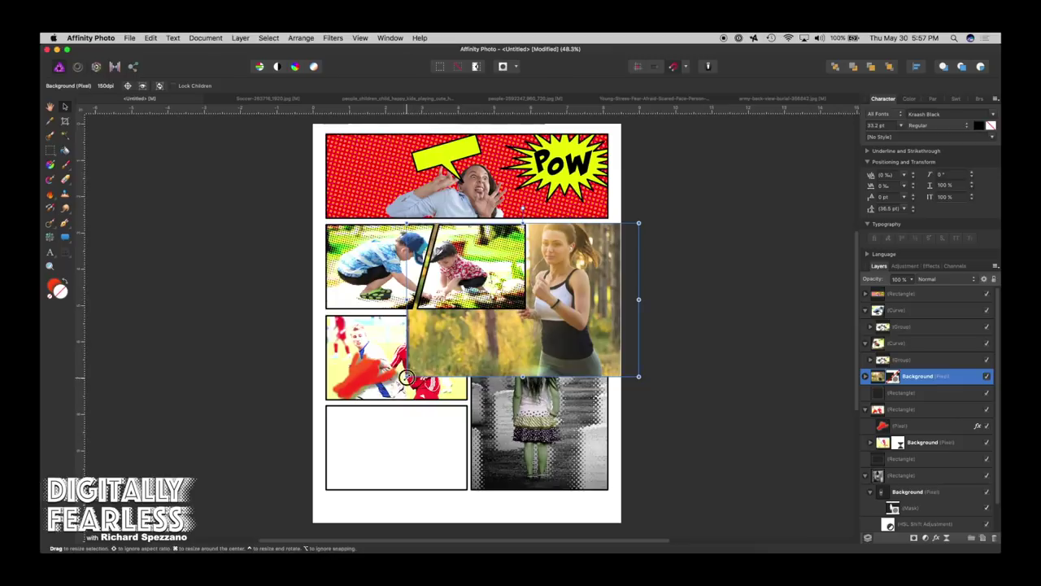
drag(407, 377, 495, 315)
drag(584, 298, 554, 298)
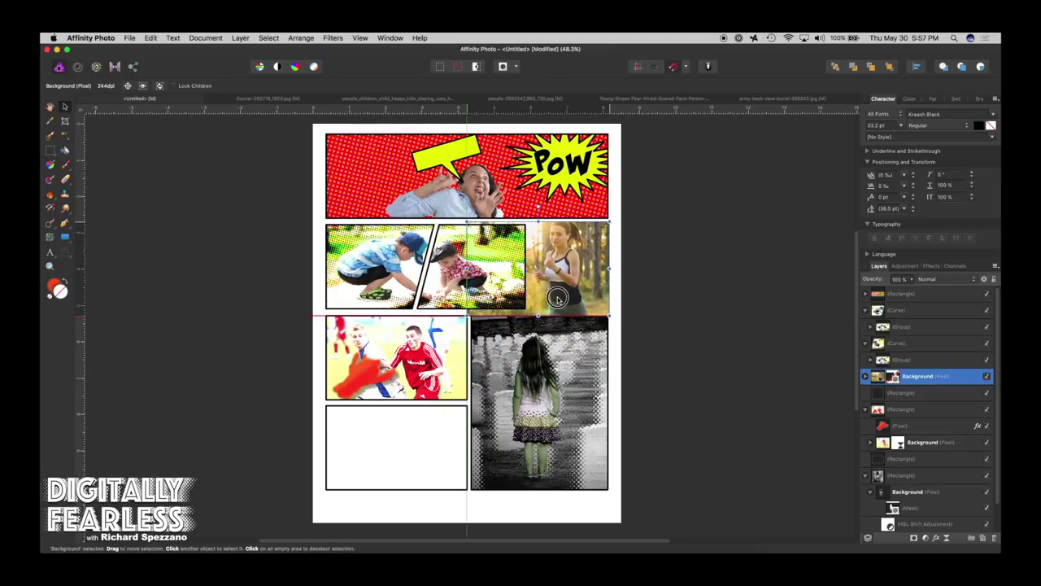
Enable the runner photo's mask to cut out its background, and nest the photo inside the second-row panel rectangle
click(866, 376)
click(867, 377)
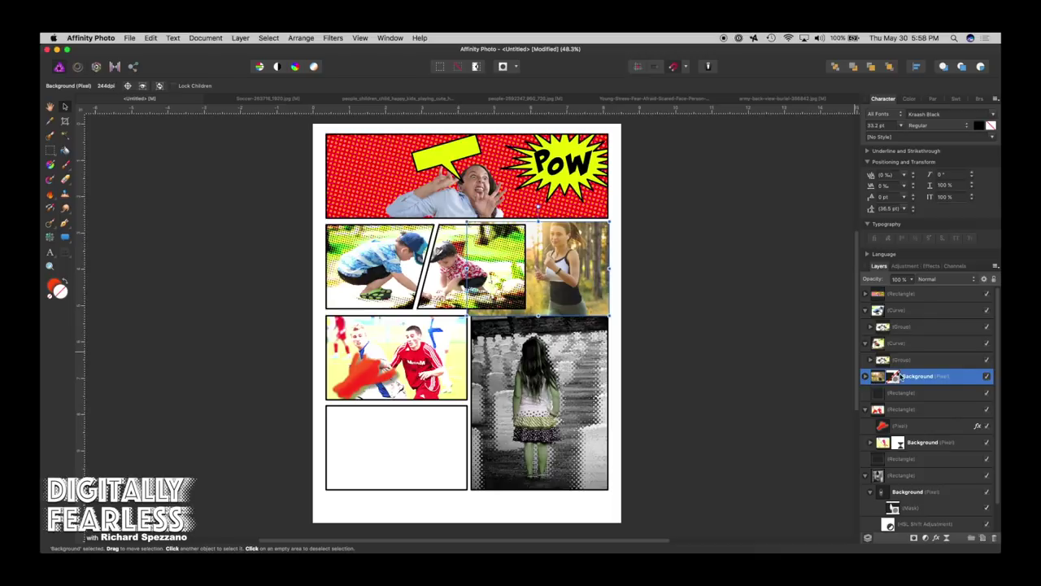
click(867, 377)
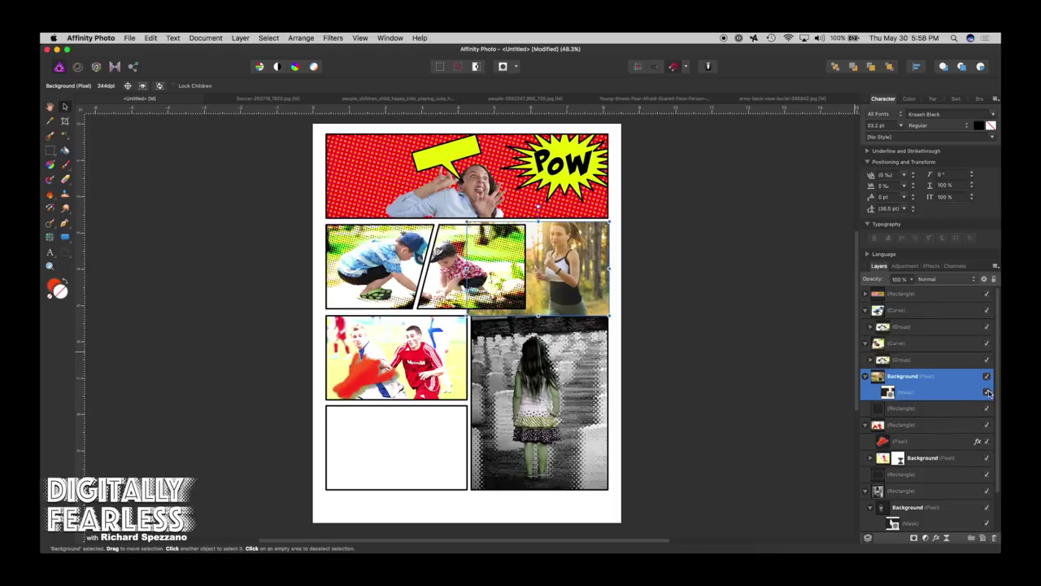
click(987, 393)
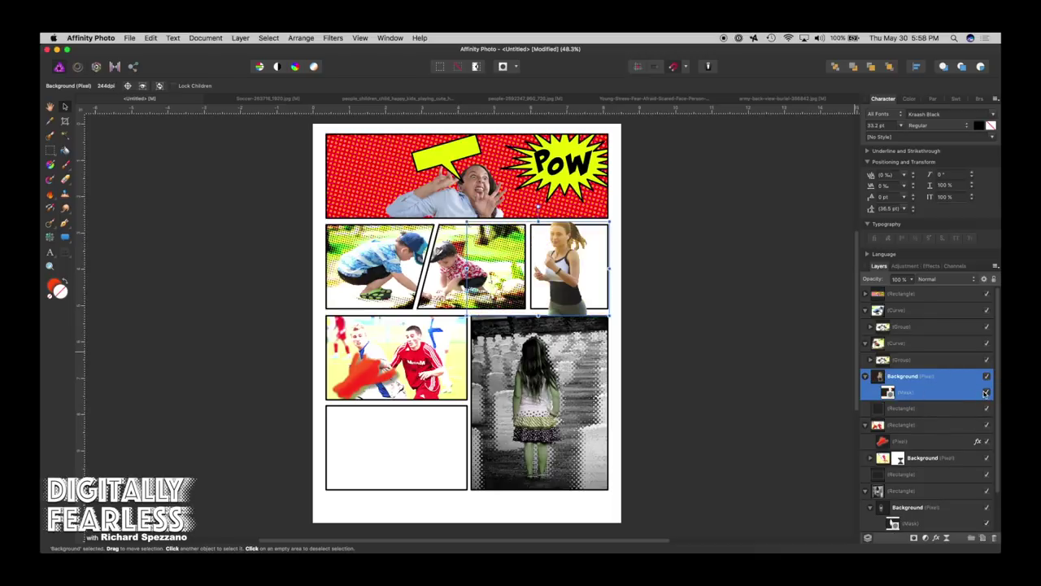
click(867, 377)
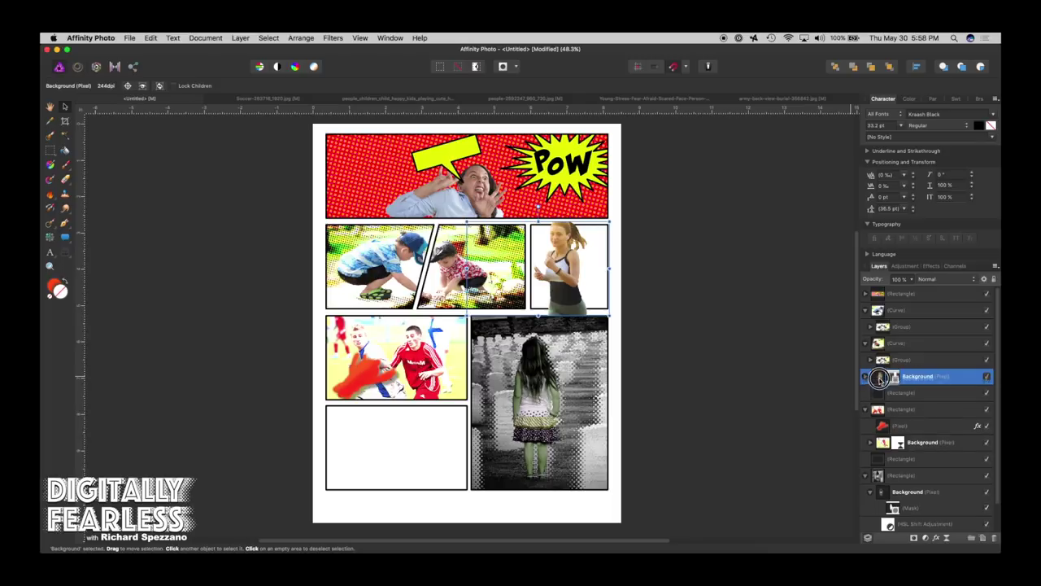
mouse_move(869, 376)
mouse_down()
mouse_move(870, 400)
mouse_move(887, 385)
mouse_up()
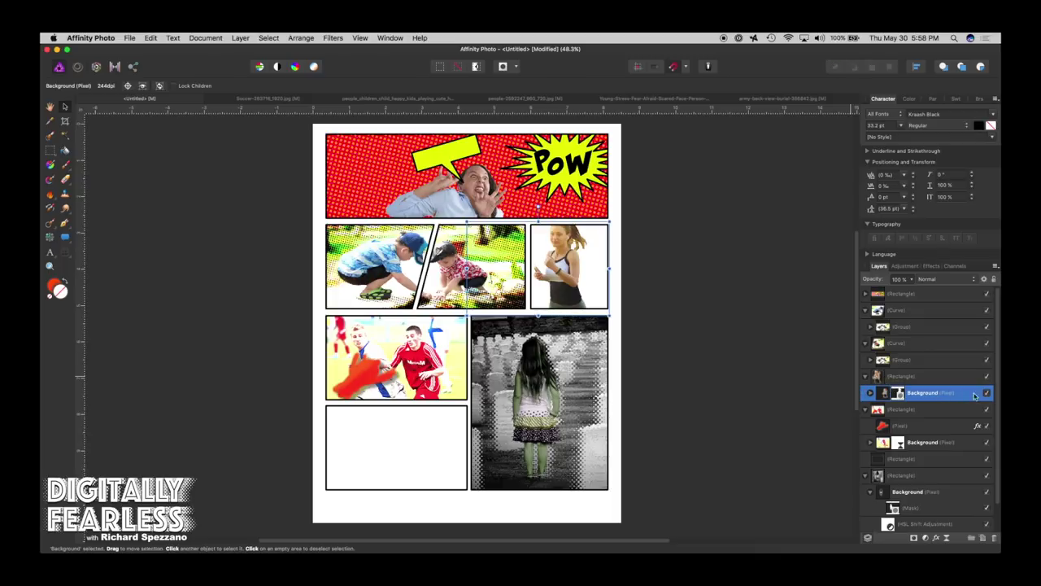
Compare the runner photo with its mask disabled and enabled inside the panel
click(868, 393)
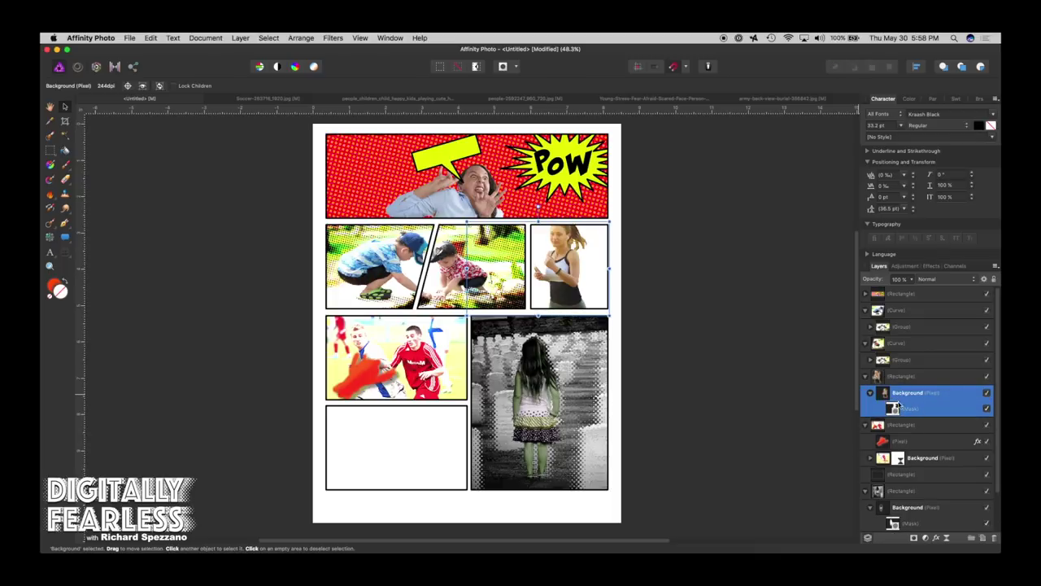
click(986, 409)
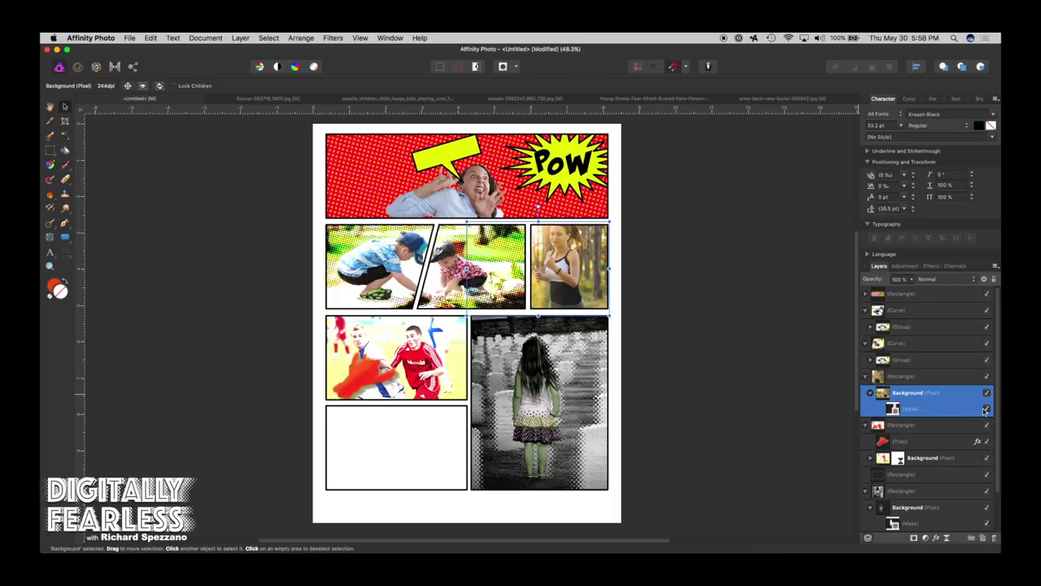
click(986, 409)
click(869, 394)
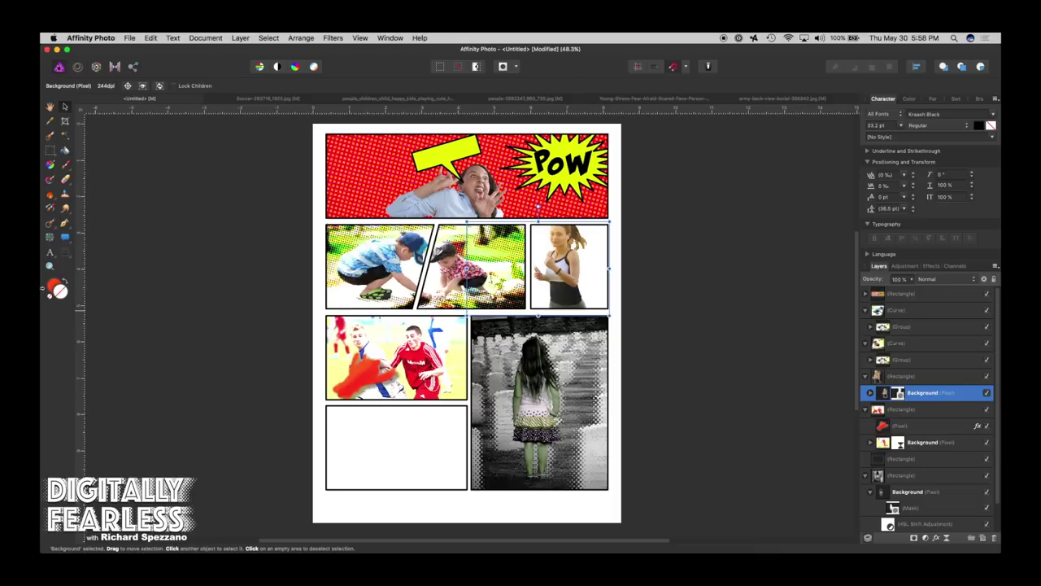
Draw a rectangle about 2.65 by 2.59 in covering the runner panel, undoing the first attempt
click(65, 237)
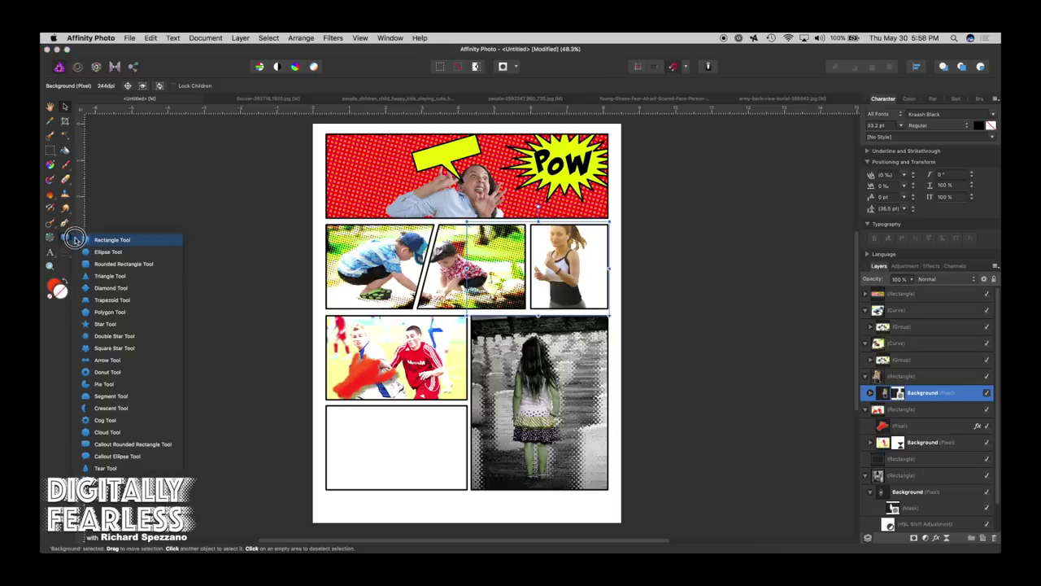
click(81, 235)
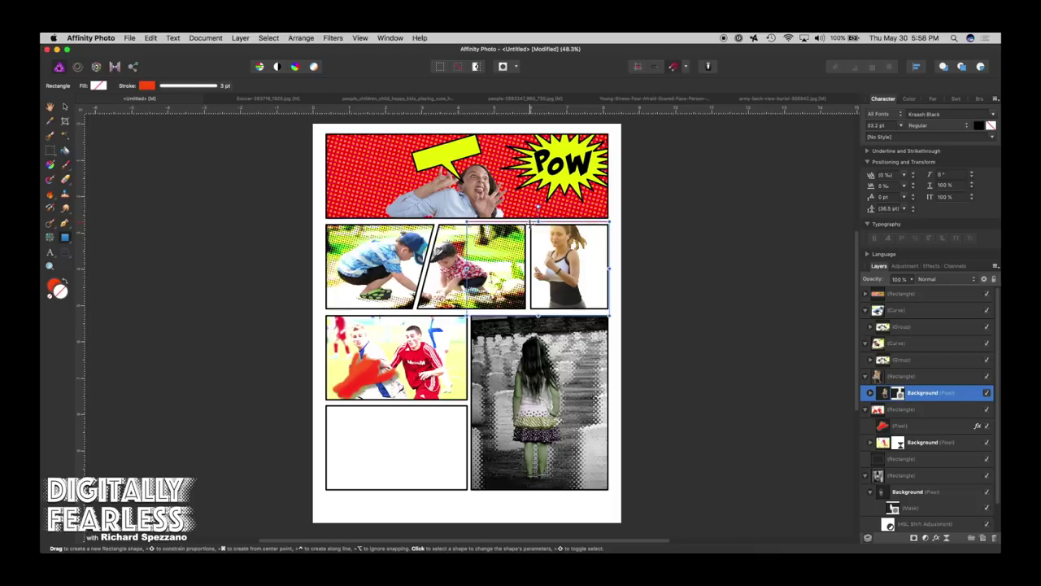
drag(529, 224, 567, 260)
key(super+z)
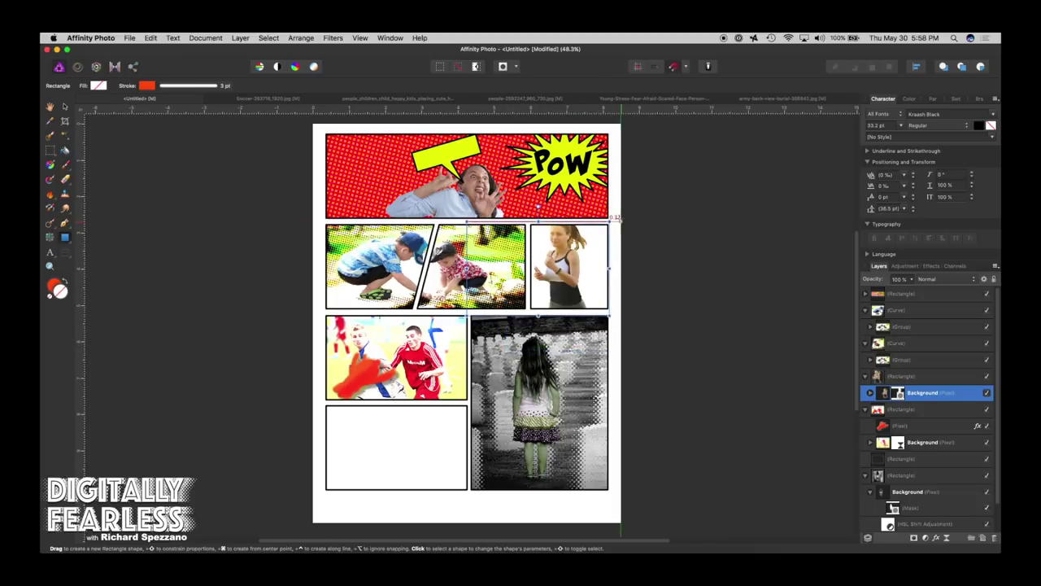
drag(620, 216, 523, 310)
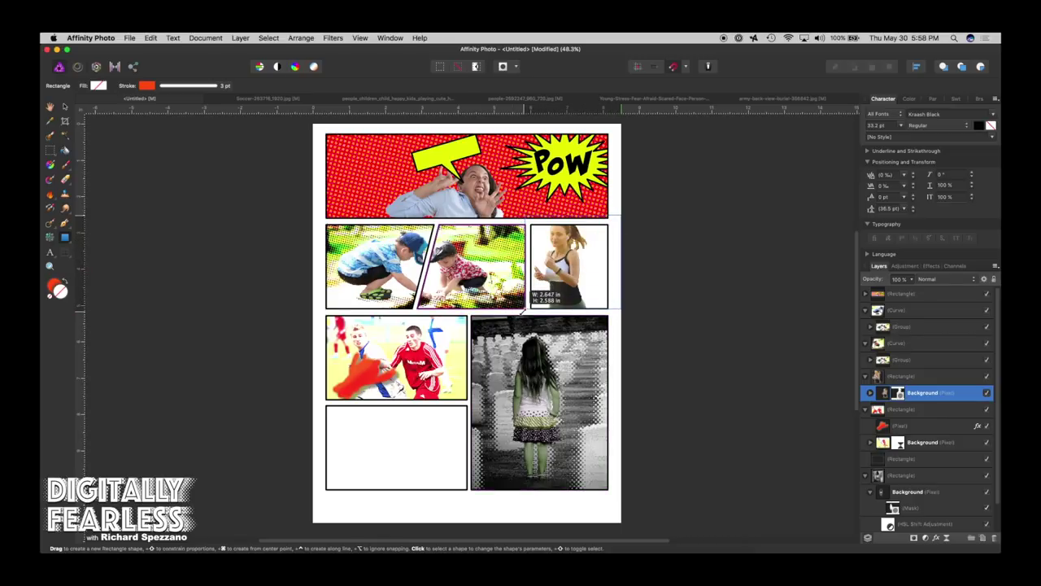
Fill the new rectangle with bright green, remove its stroke, and place it beneath the runner photo within the panel
click(98, 86)
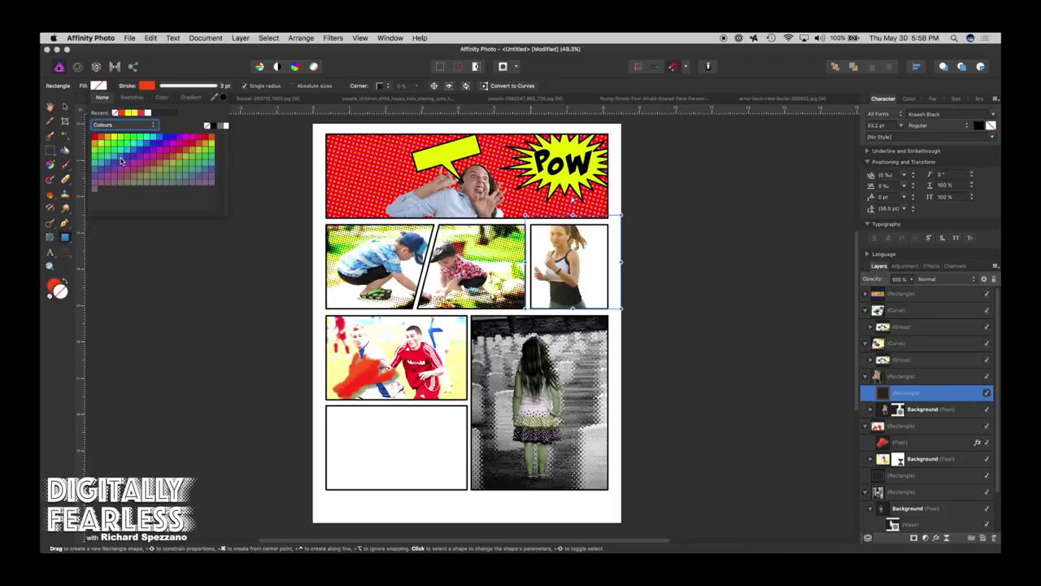
click(106, 155)
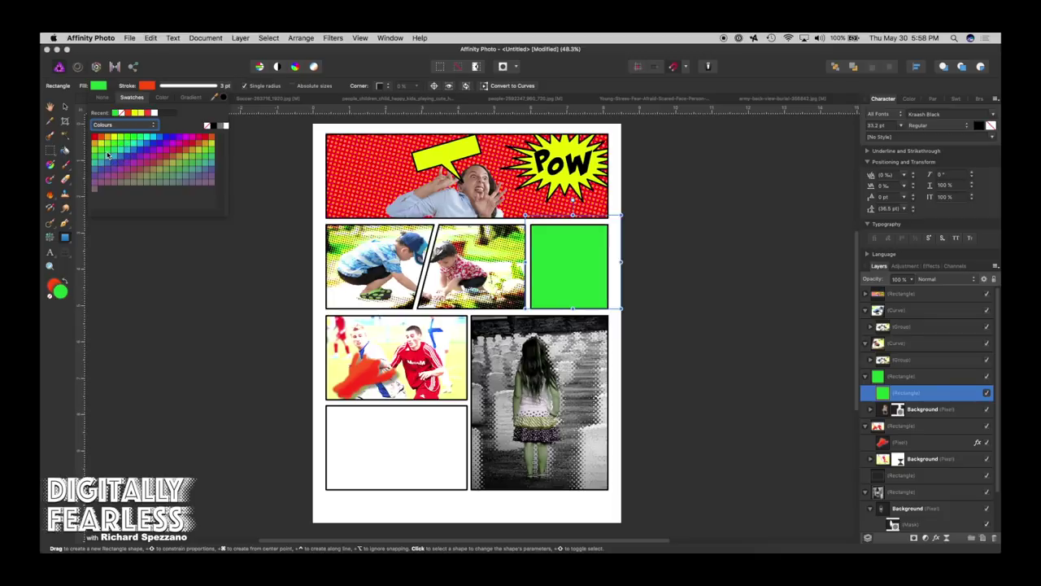
click(146, 86)
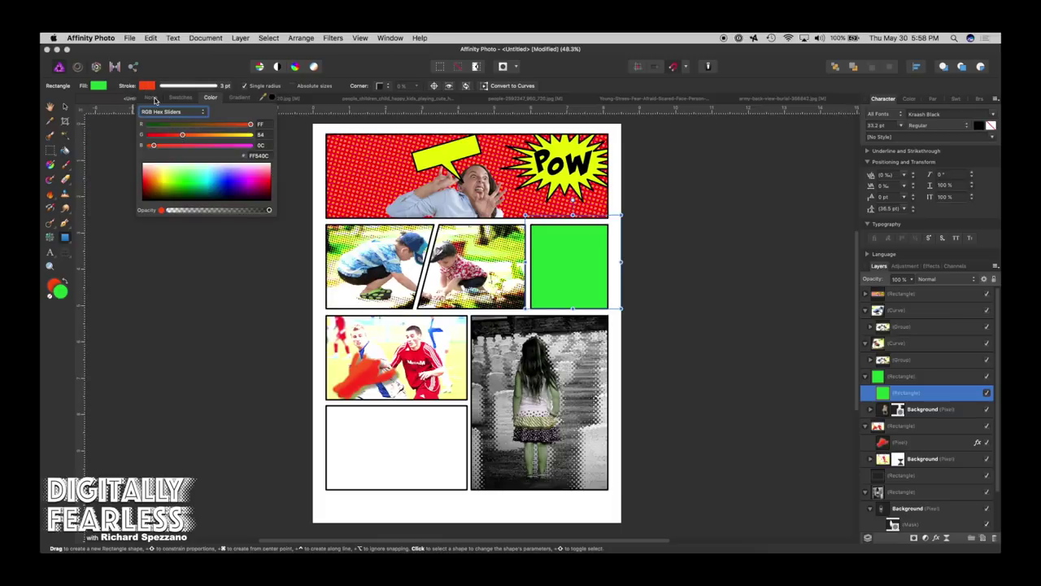
click(154, 99)
click(881, 391)
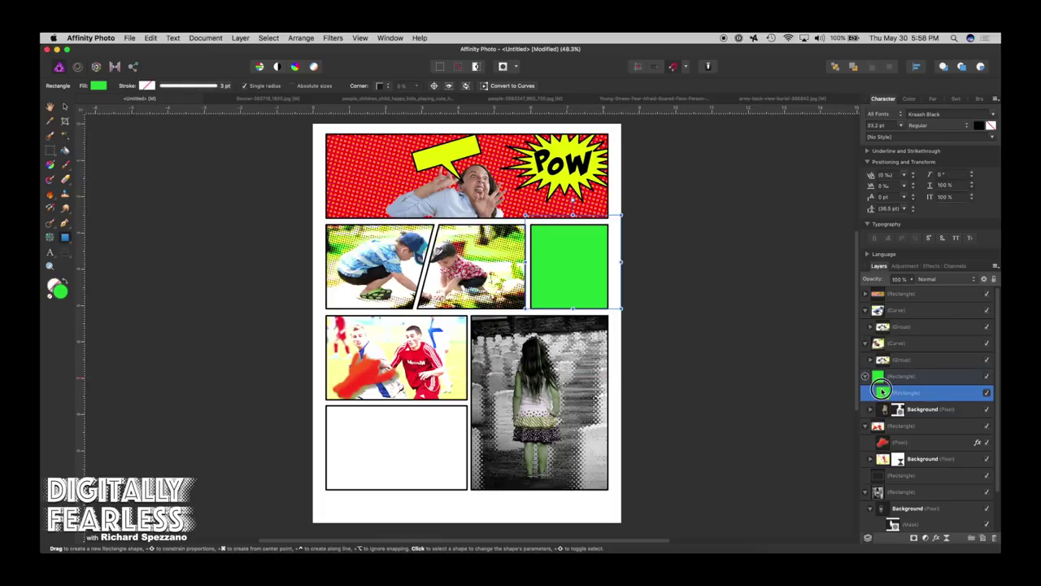
drag(881, 390, 884, 417)
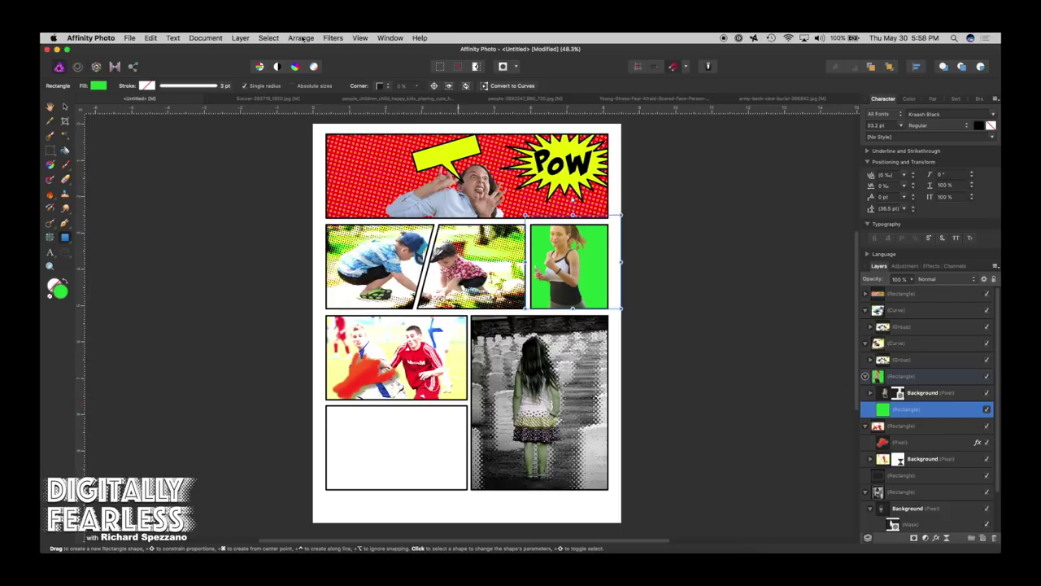
Add a live Halftone filter to the green rectangle with the Circular screen type and a cell size of 13.775
click(241, 39)
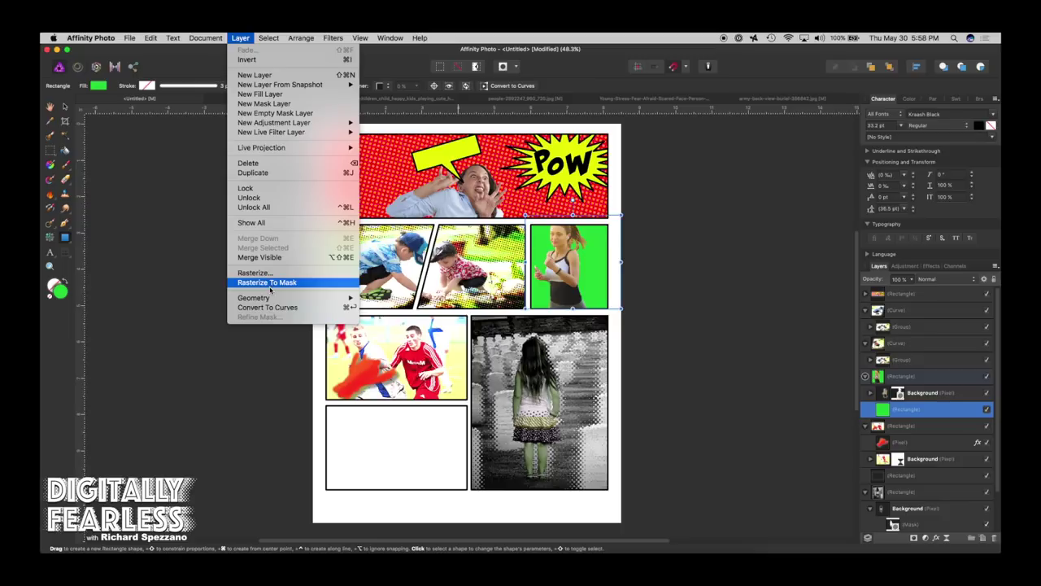
mouse_move(254, 134)
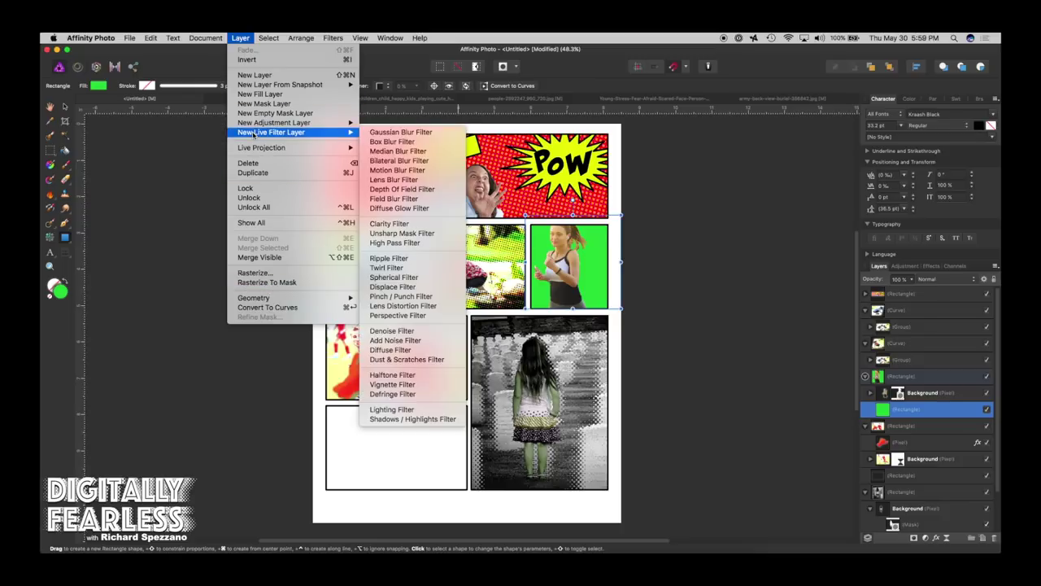
click(392, 375)
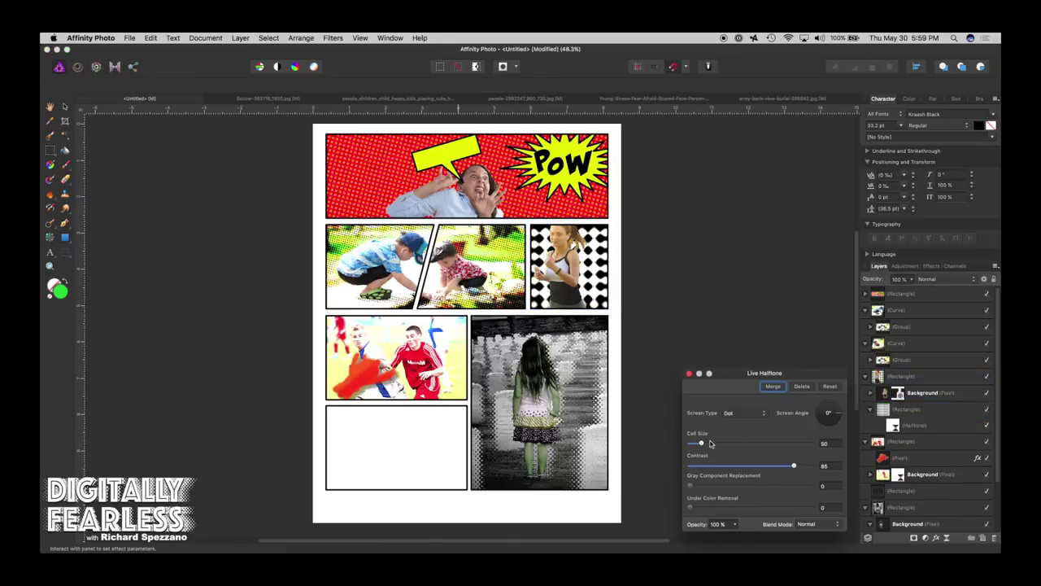
drag(701, 443, 694, 442)
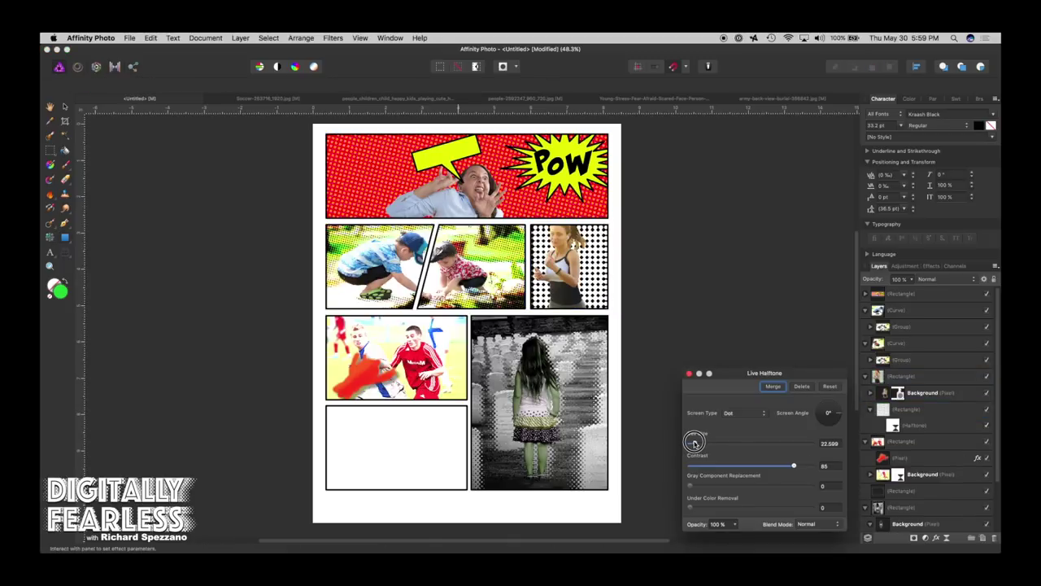
click(734, 421)
click(733, 420)
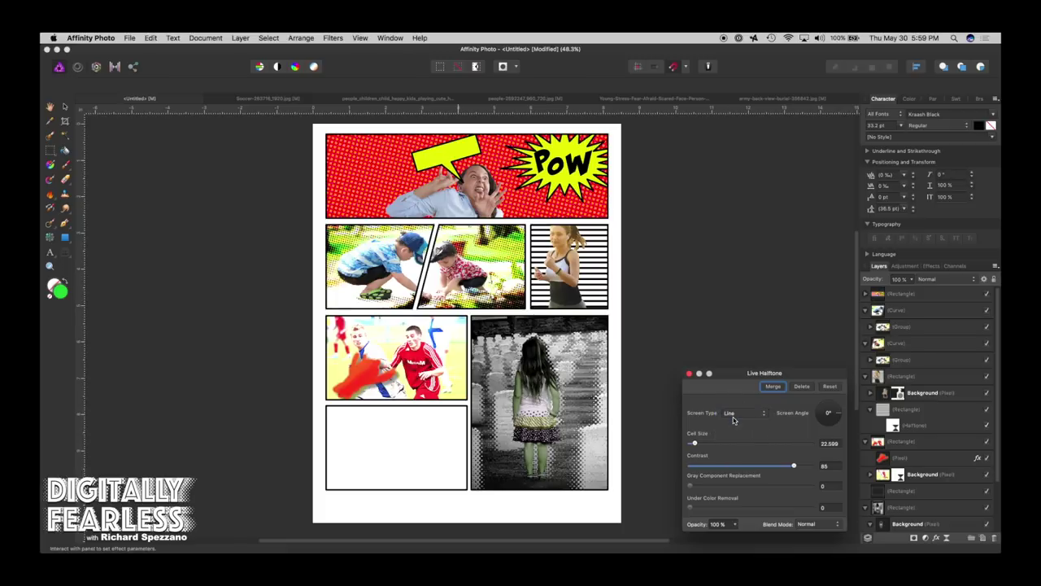
click(733, 419)
click(734, 414)
mouse_move(697, 444)
mouse_down()
mouse_move(758, 434)
mouse_move(691, 439)
mouse_up()
click(736, 413)
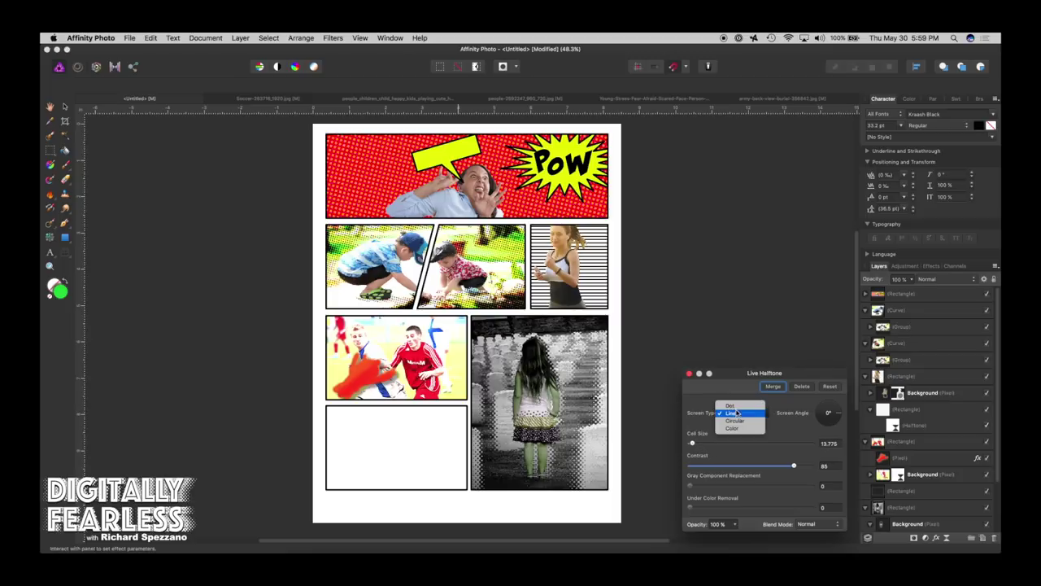
click(735, 420)
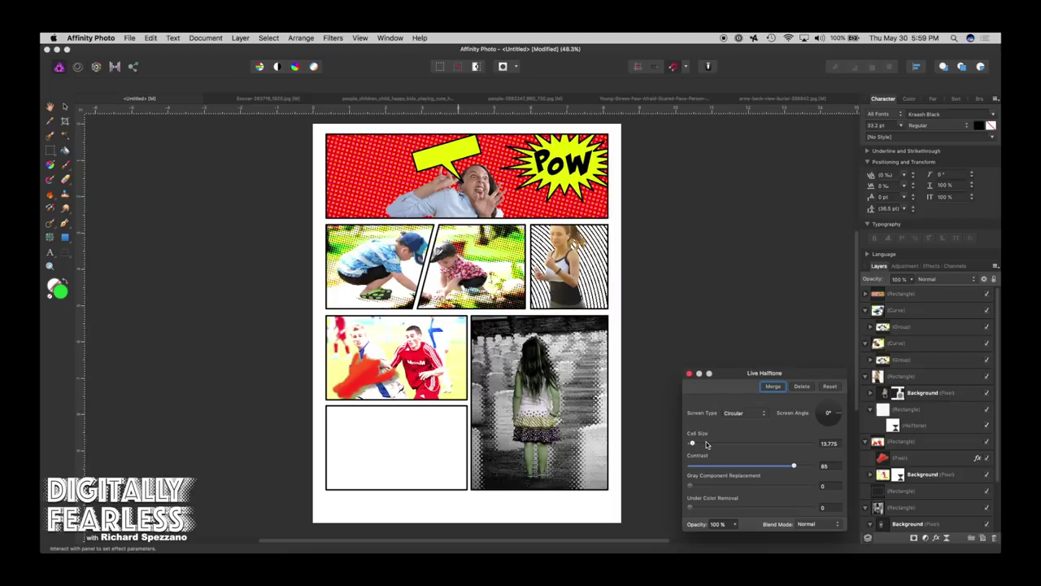
Preview blend modes for the live Halftone, set it to Darker Color, and leave everything deselected
click(819, 524)
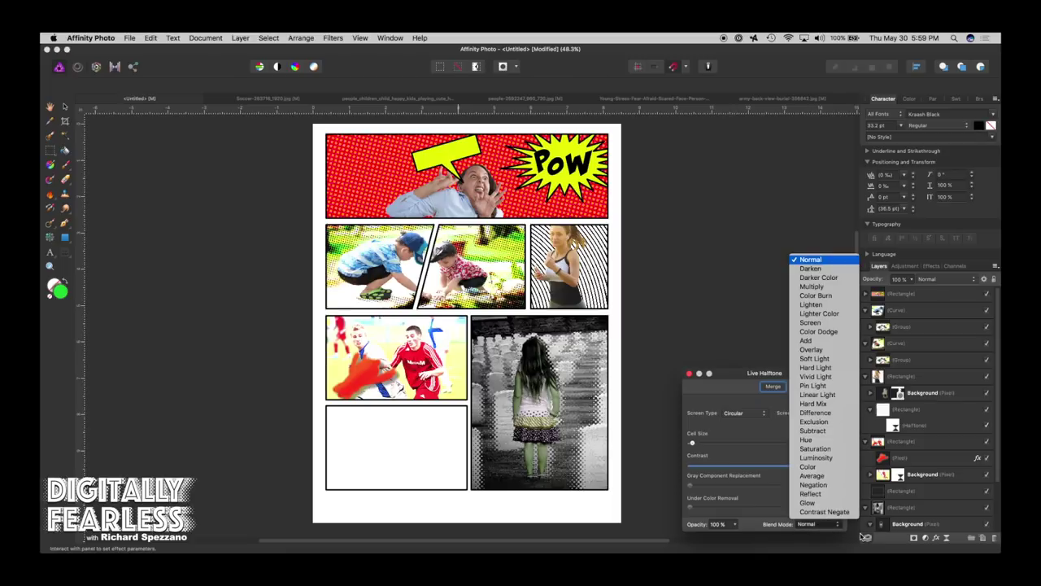
key(Down)
key(Down)
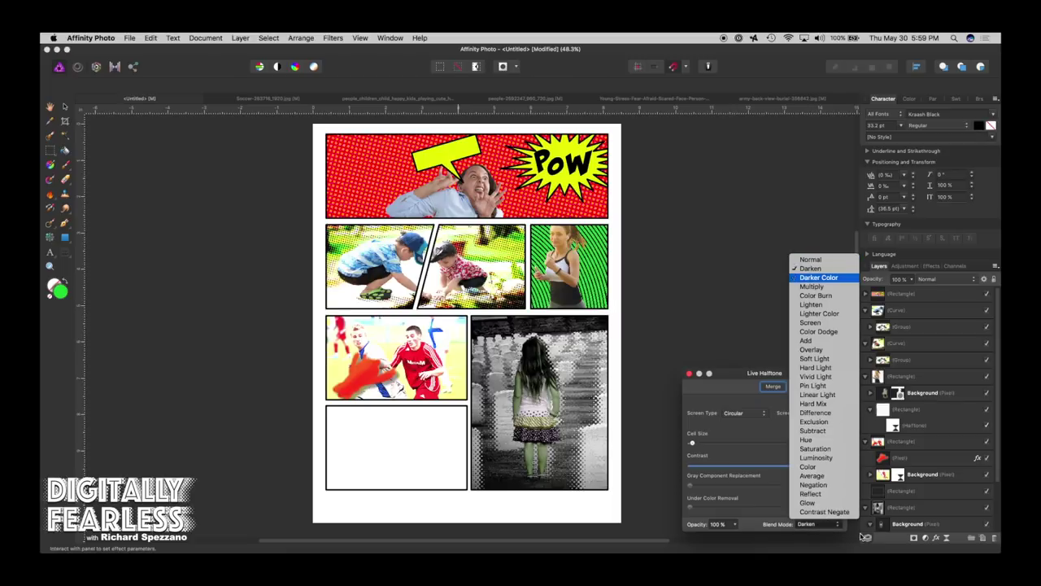
key(Down)
key(Up)
key(Down)
key(Down)
key(Down)
key(Down)
key(Down)
key(Down)
key(Down)
key(Down)
key(Down)
key(Down)
key(Up)
key(Up)
key(Up)
key(Up)
key(Up)
key(Up)
key(Up)
key(Up)
key(Up)
key(Up)
key(Return)
click(65, 106)
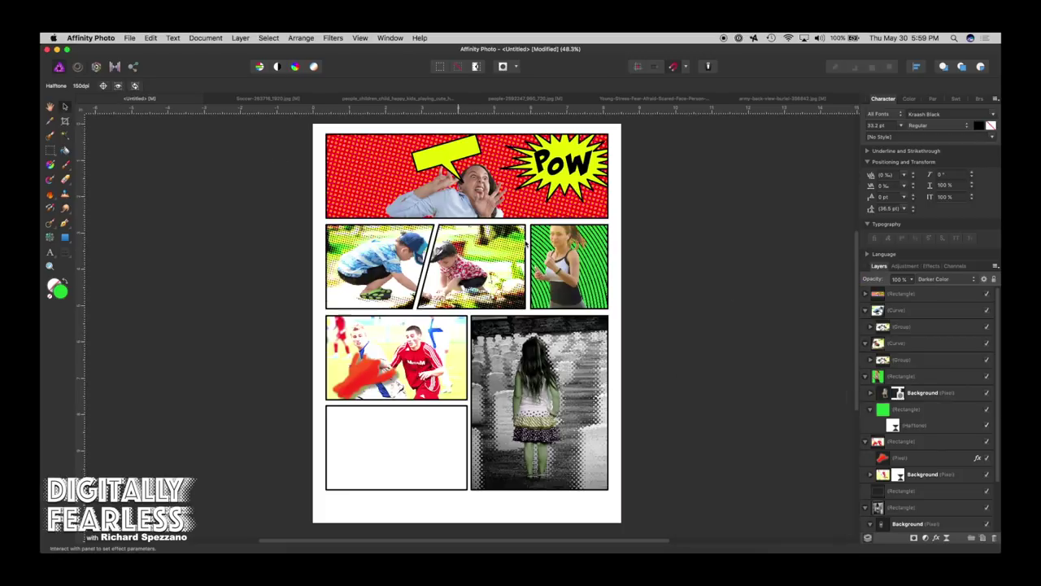
click(564, 236)
click(727, 297)
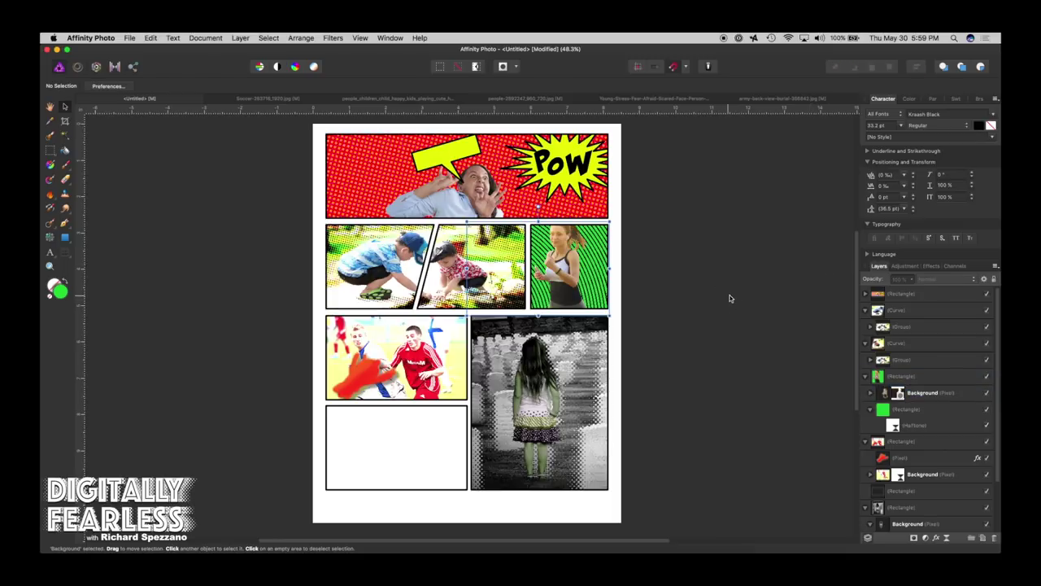
Draw a green, strokeless rectangle covering the empty bottom-left panel of the comic page
click(391, 421)
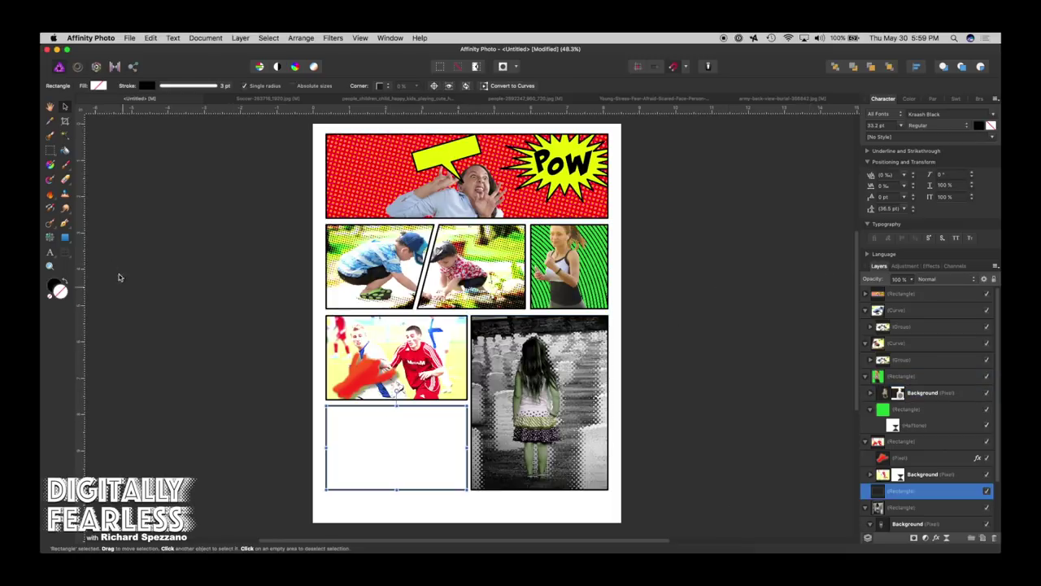
click(65, 236)
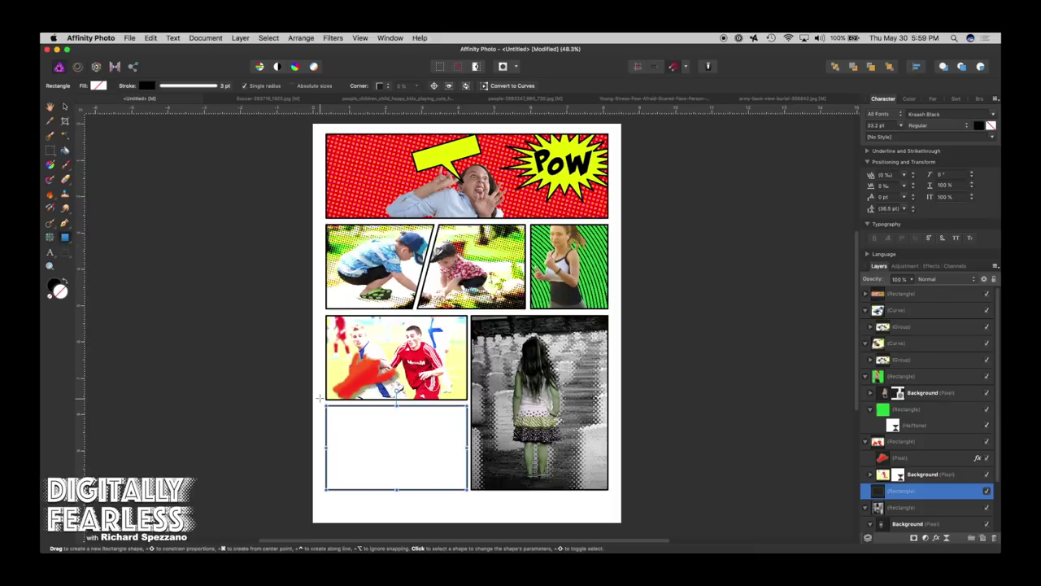
drag(320, 398, 478, 508)
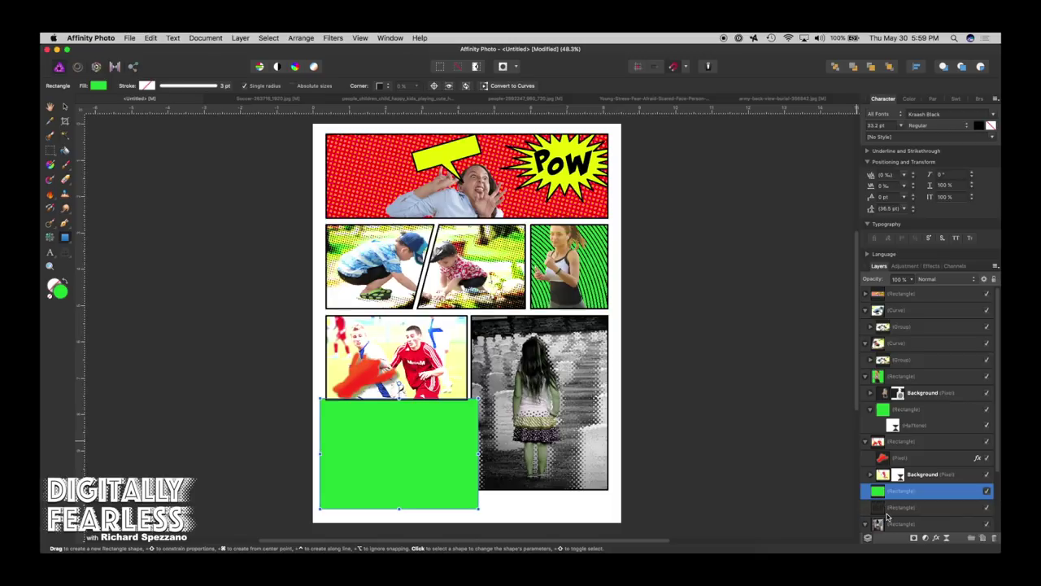
Nest the green rectangle inside the bottom-left panel and give it a live Halftone filter with Color screen type and cell size 21.59
drag(887, 517, 887, 514)
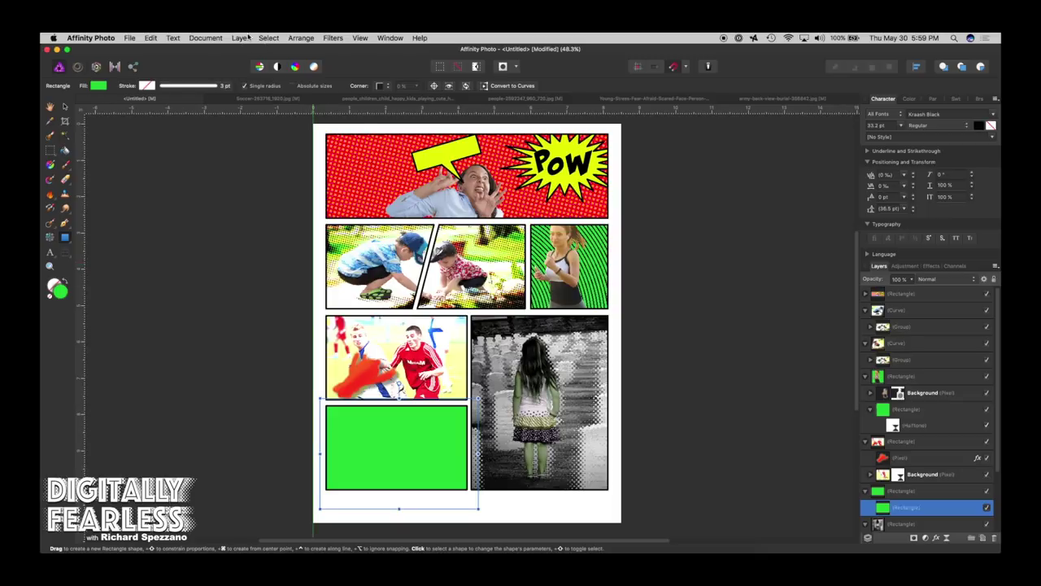
click(241, 37)
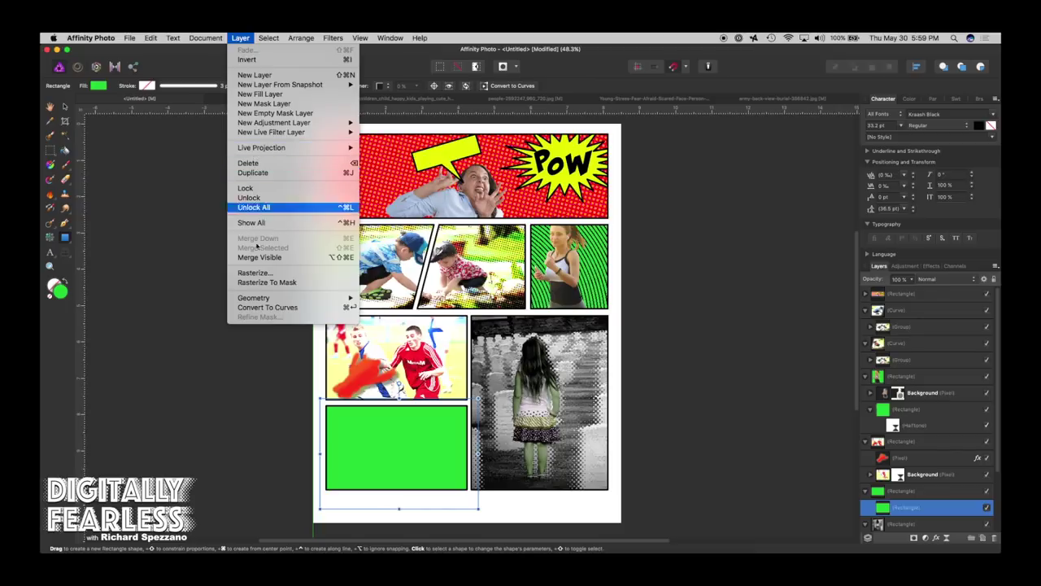
mouse_move(263, 132)
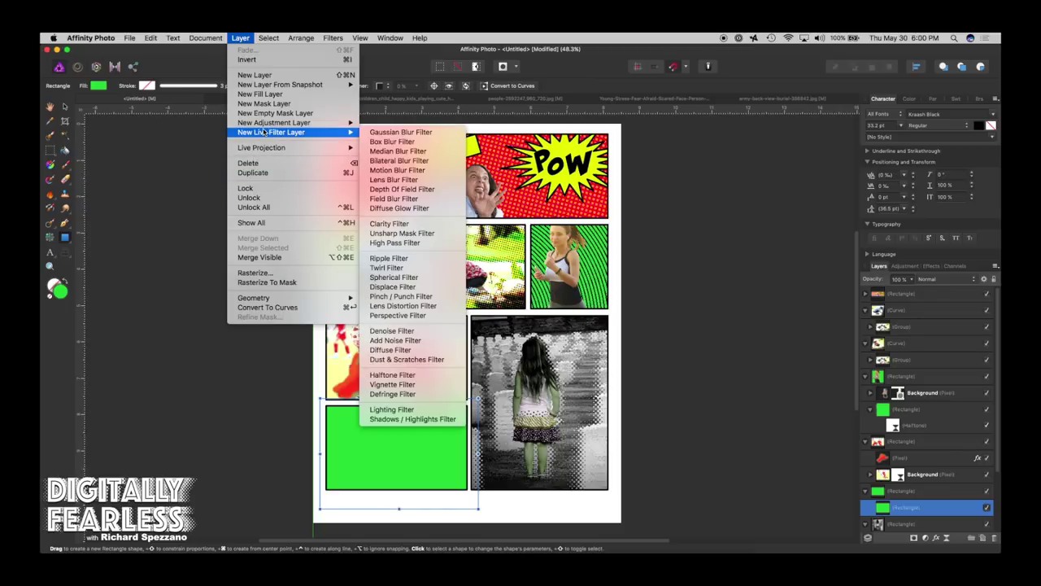
click(392, 375)
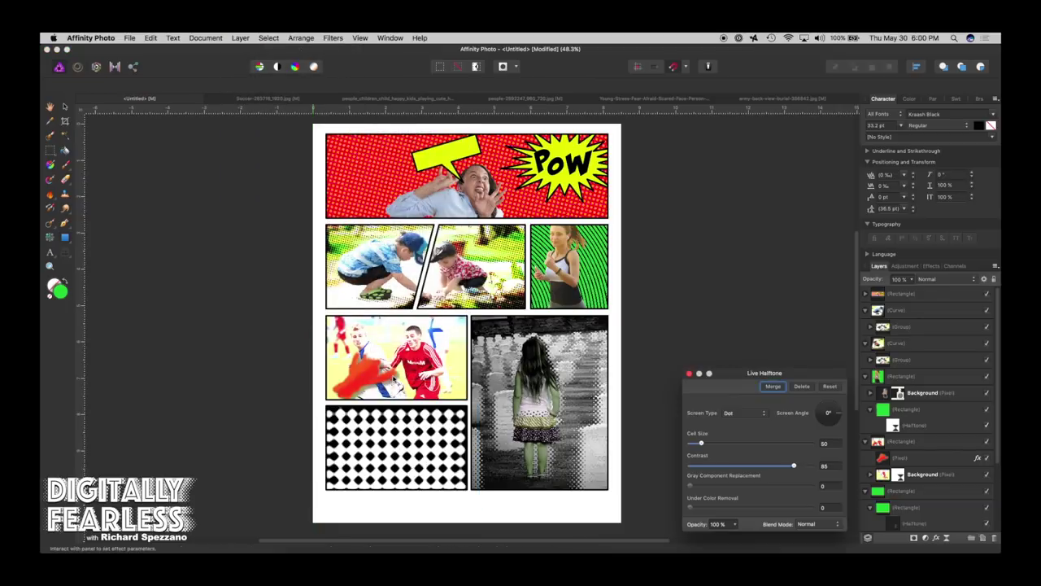
click(730, 412)
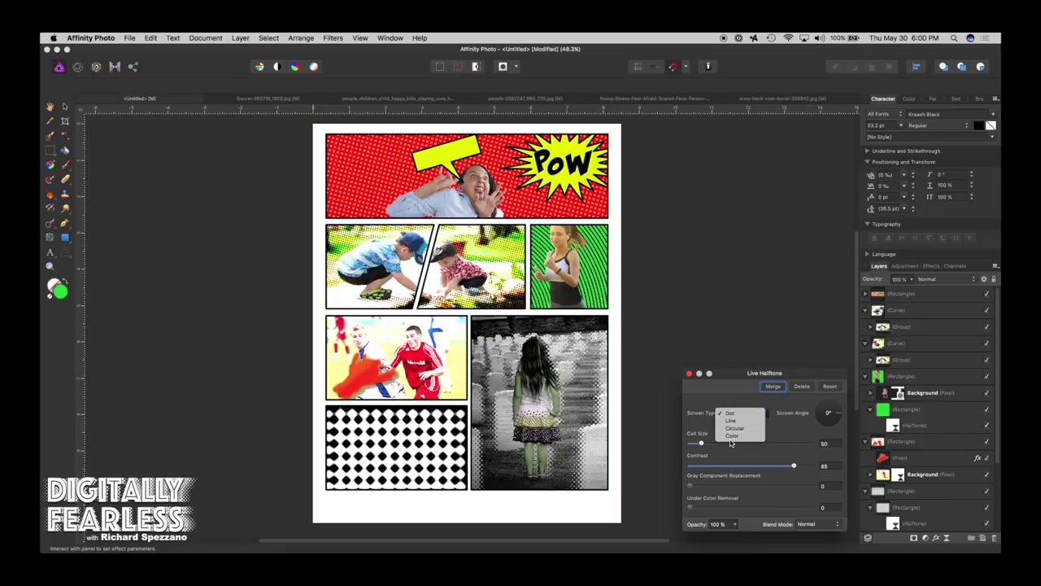
click(732, 438)
drag(700, 443, 694, 443)
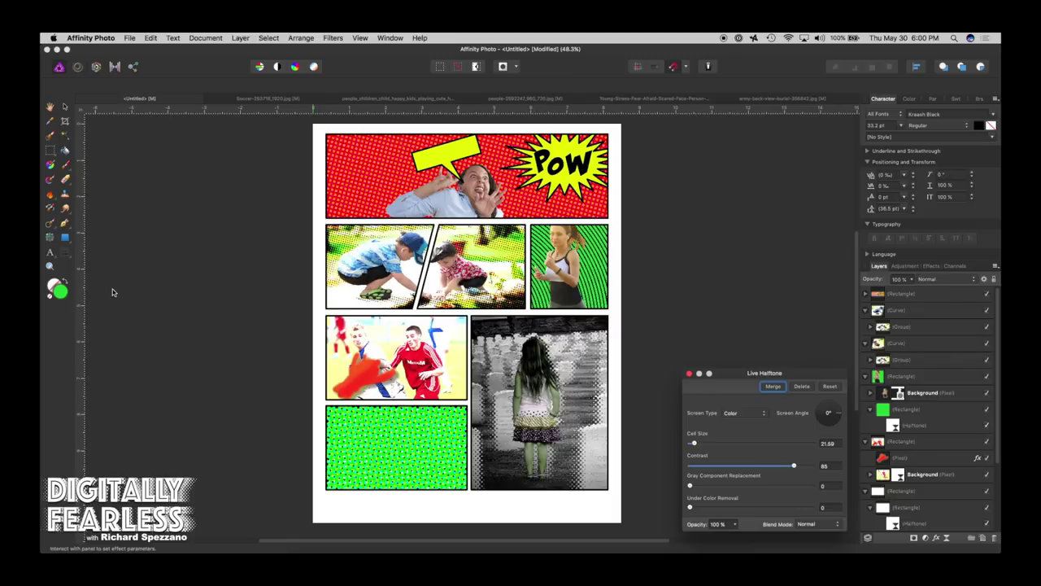
Add 51 pt art text in Kraash Black reading "Digitally Fearless" on two lines over the green halftone panel
key(t)
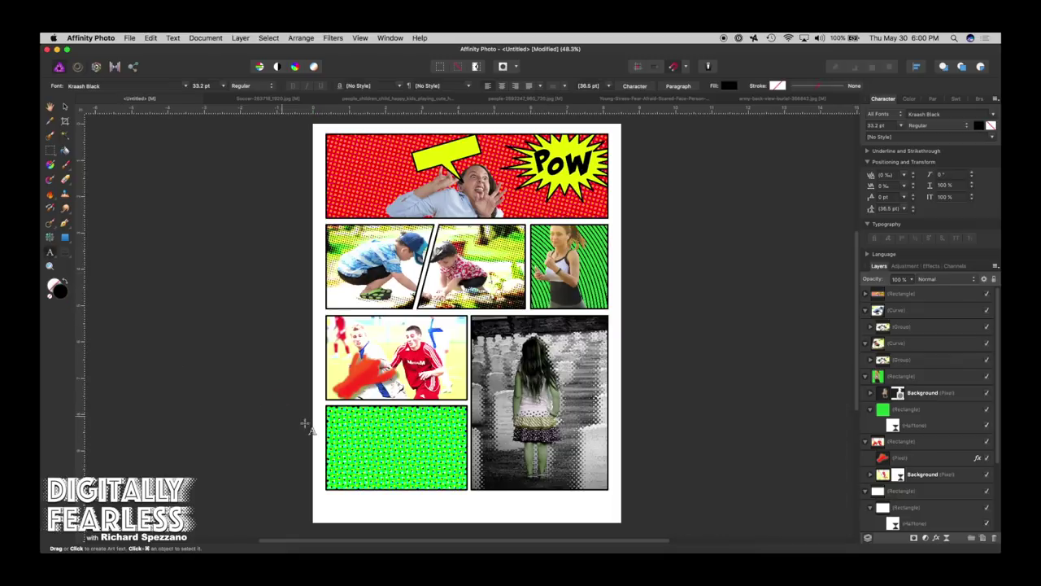
drag(334, 429, 396, 473)
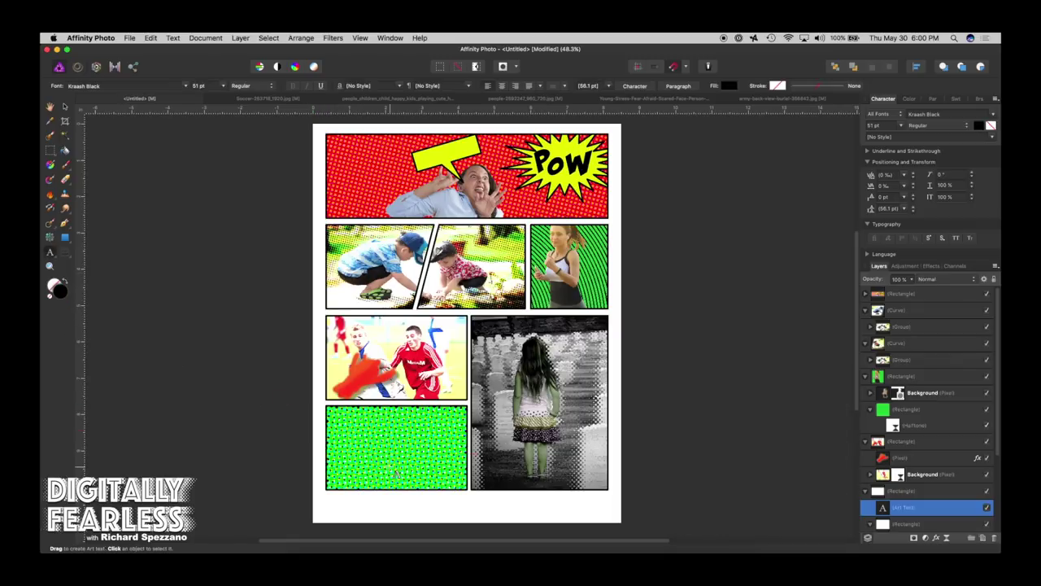
text(DIGITA)
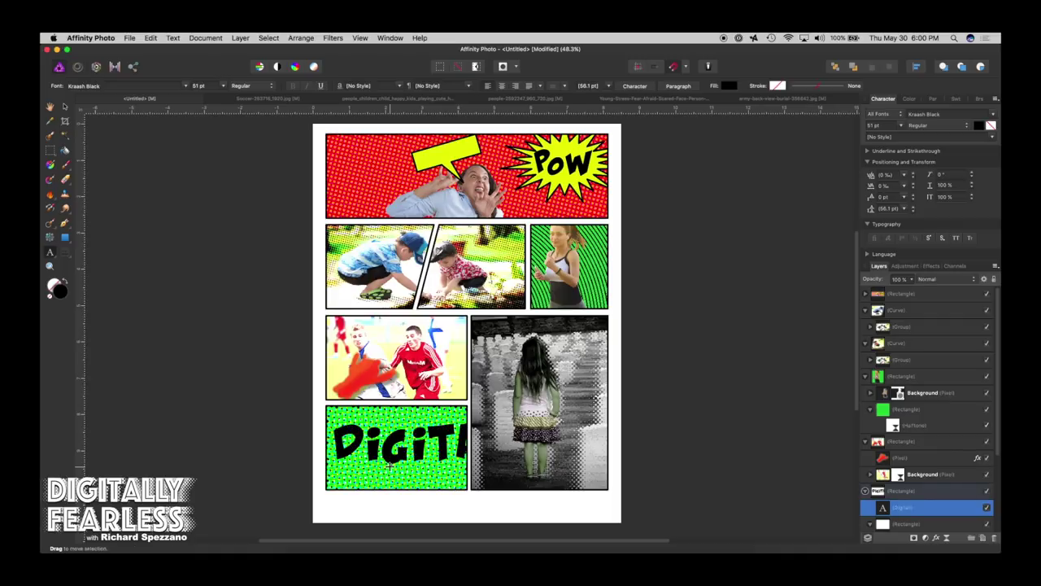
text(LLY)
key(Return)
text(FEARLE)
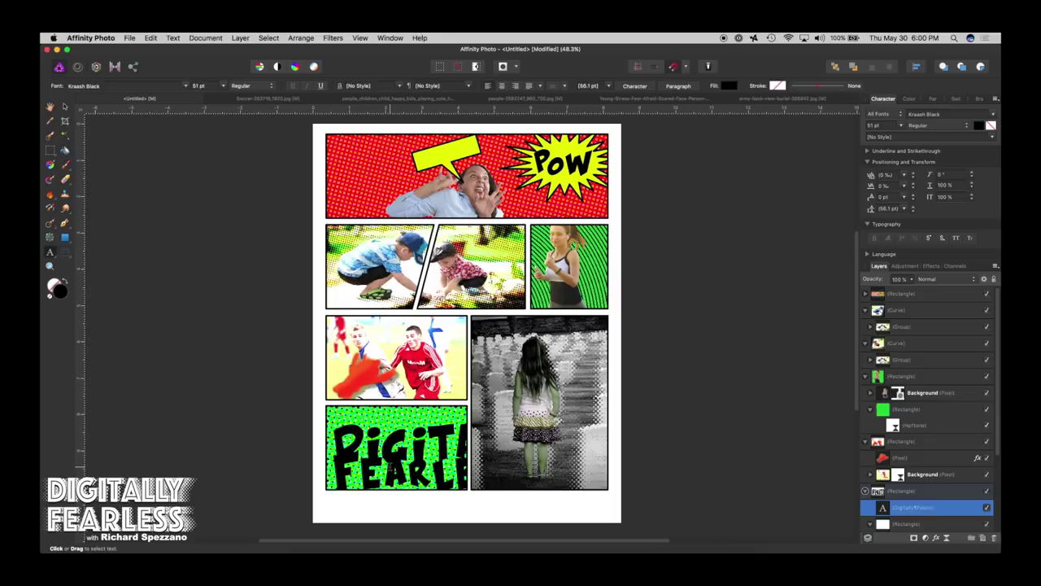
key(Escape)
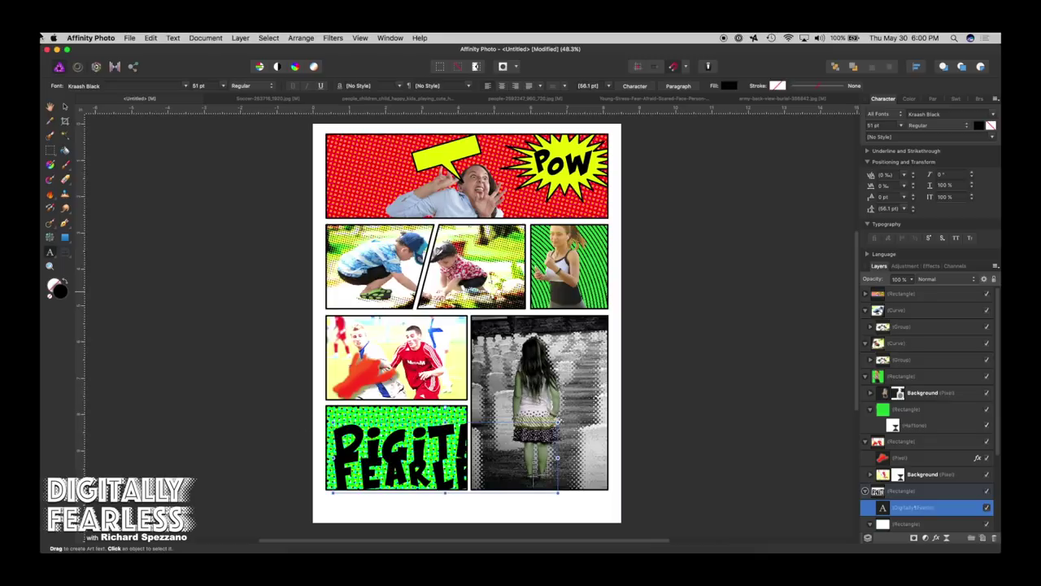
Scale the "Digitally Fearless" text down to 27 pt and position it centrally within the green panel
click(65, 108)
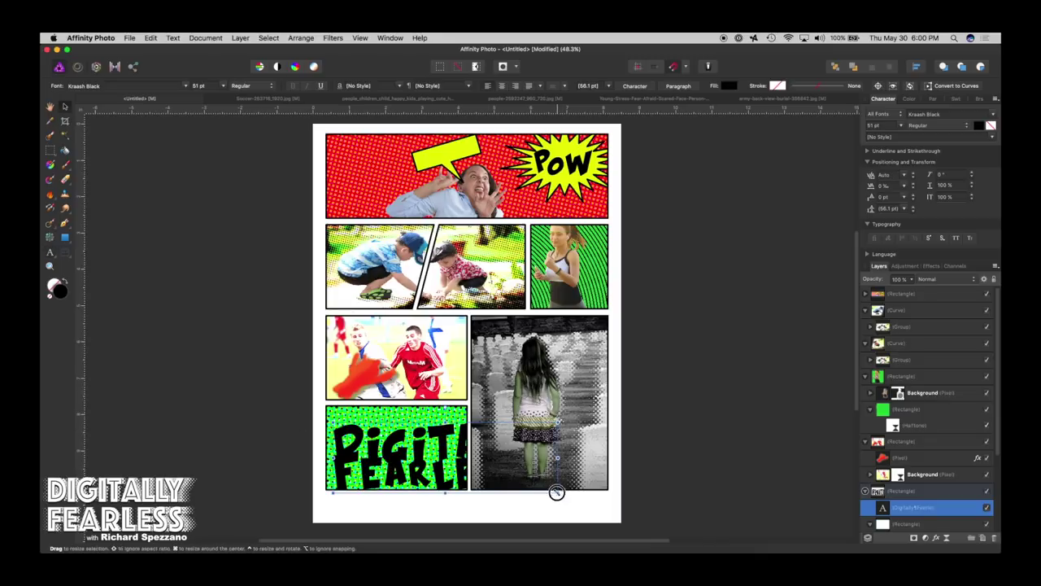
drag(558, 493, 446, 469)
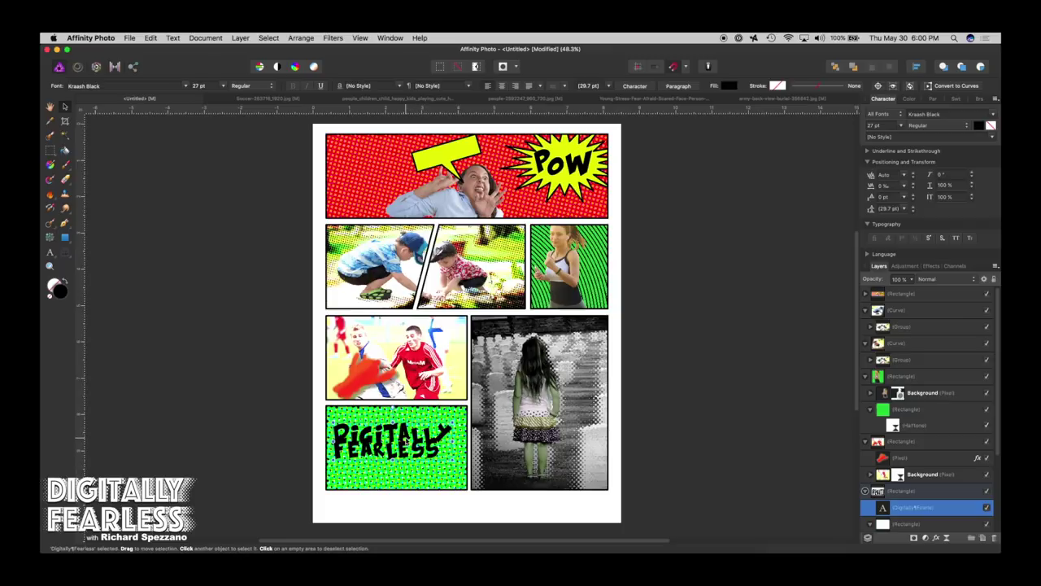
drag(402, 439, 407, 443)
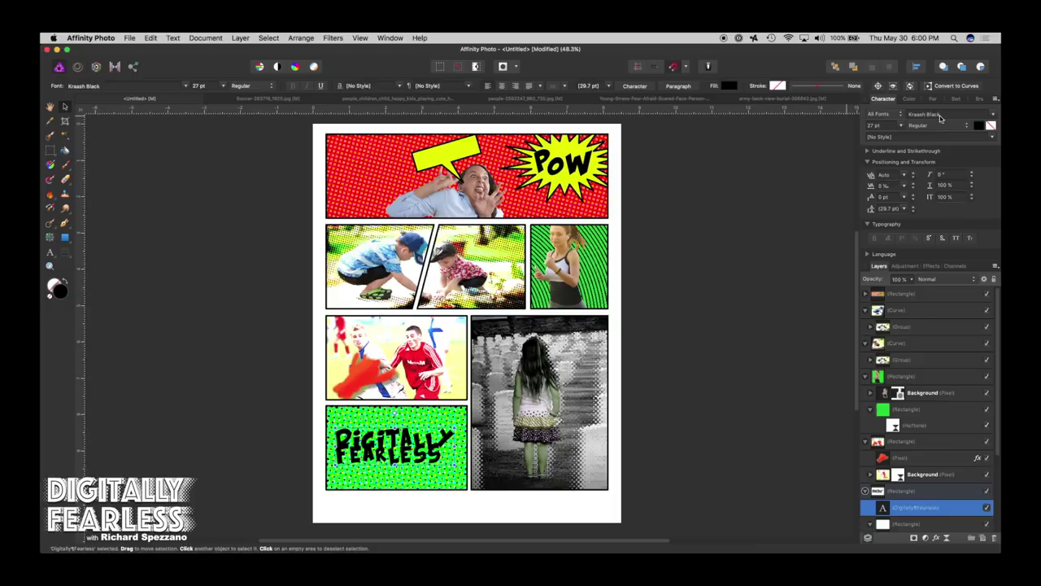
Give the "Digitally Fearless" lettering a yellow fill and a black stroke, then deselect it
click(979, 126)
drag(966, 221, 889, 215)
click(889, 214)
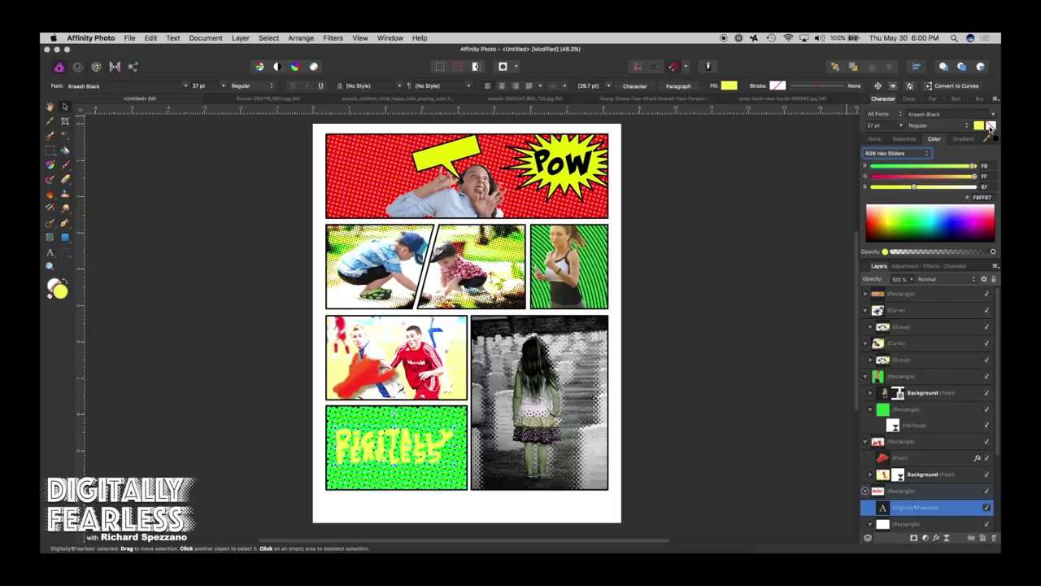
click(990, 126)
click(994, 143)
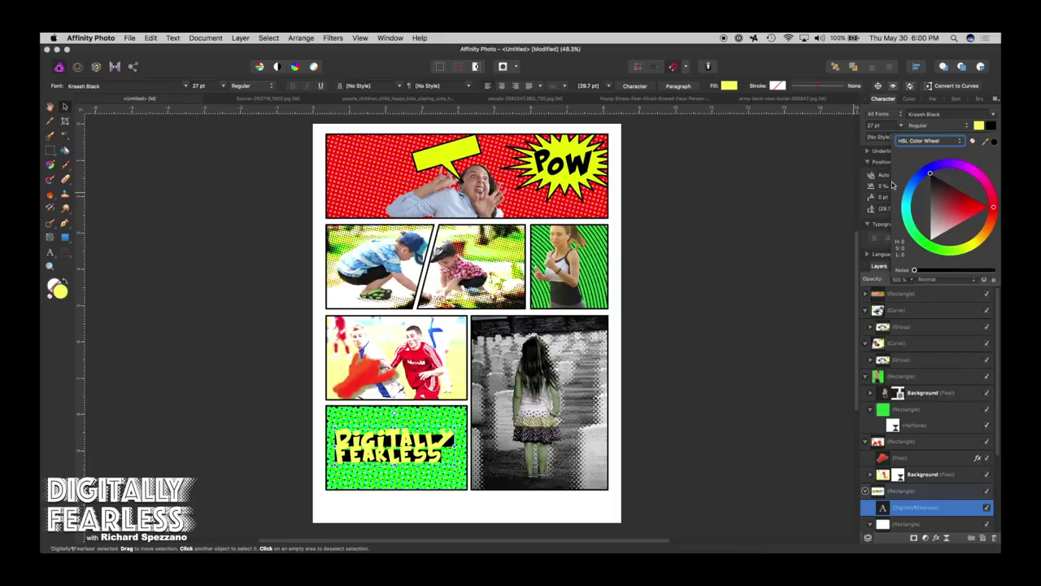
click(813, 204)
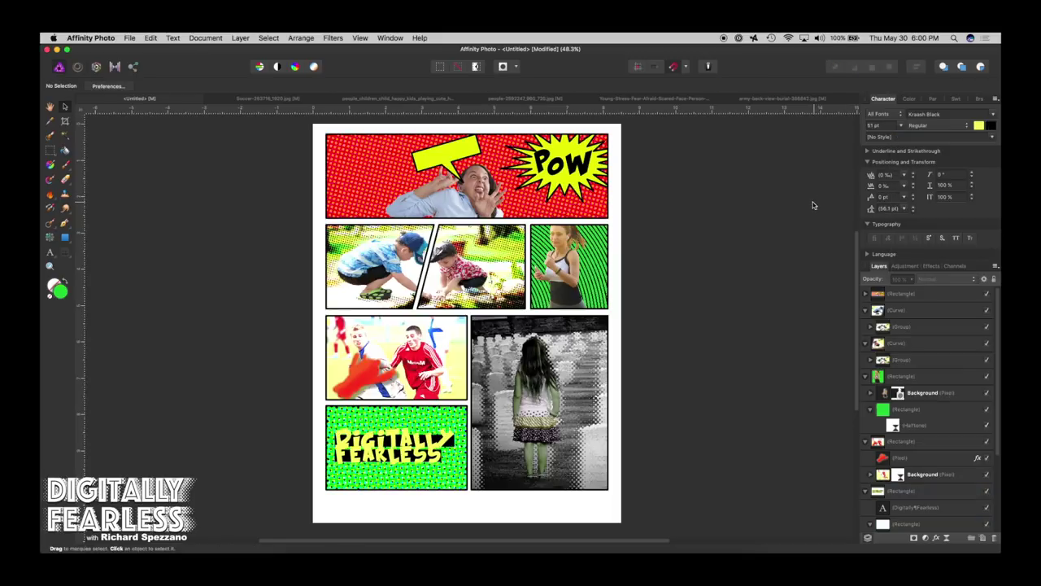
Apply a solid black Outline layer effect to the "Digitally Fearless" text, aligned outside with an 8.2 px radius
click(368, 441)
drag(368, 435, 368, 441)
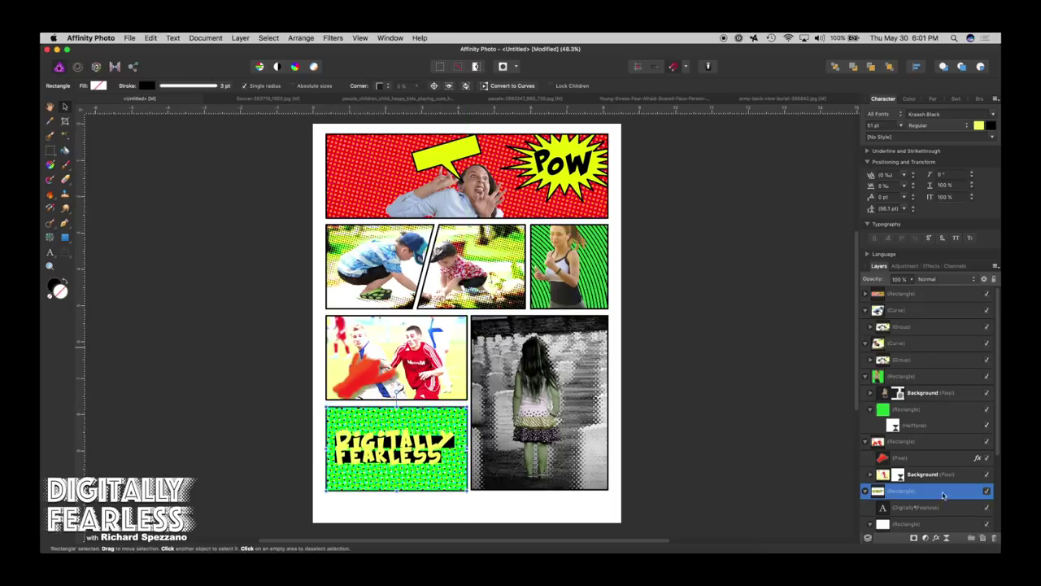
click(918, 508)
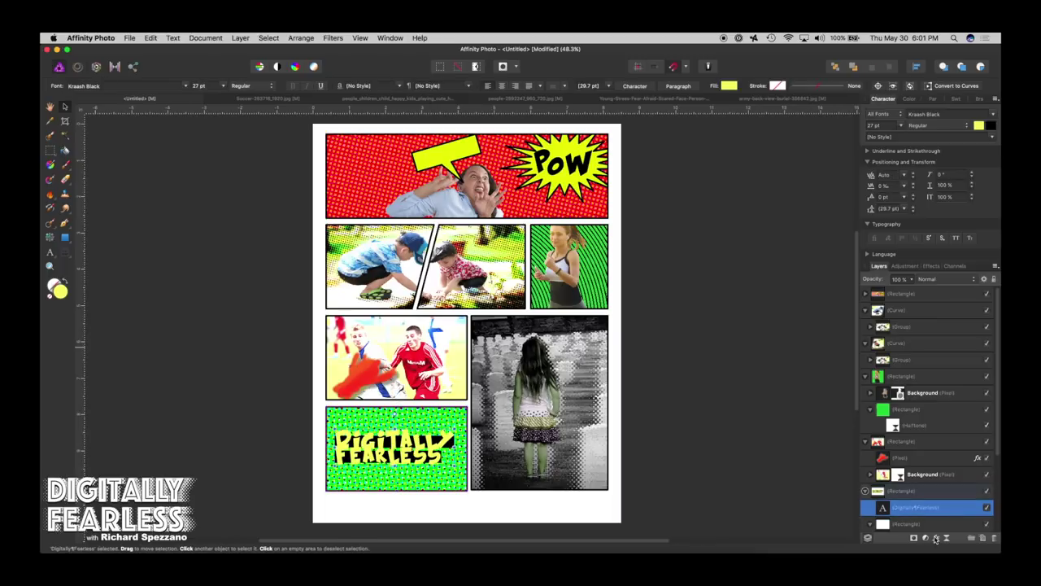
click(936, 538)
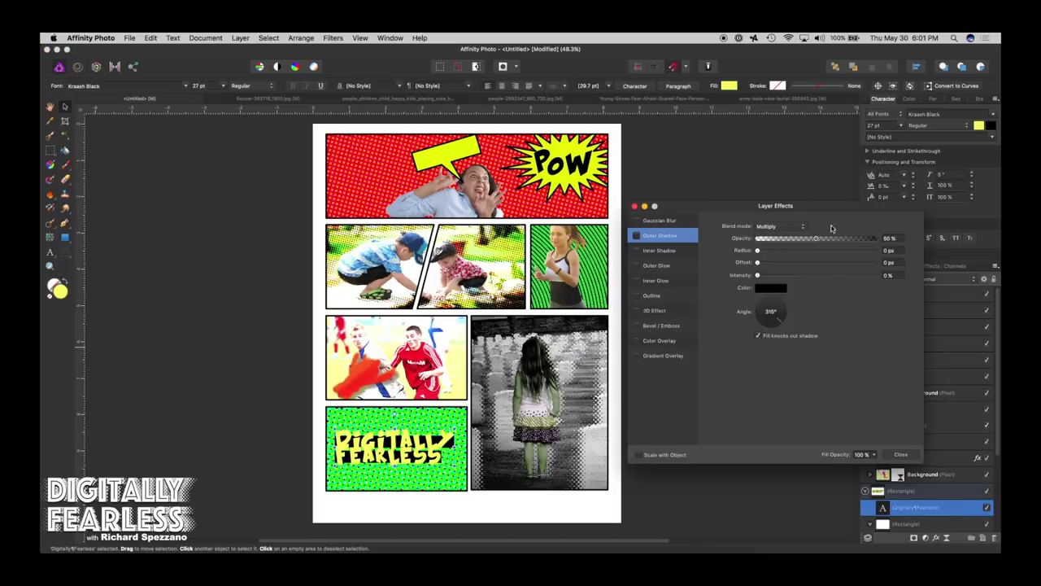
click(637, 297)
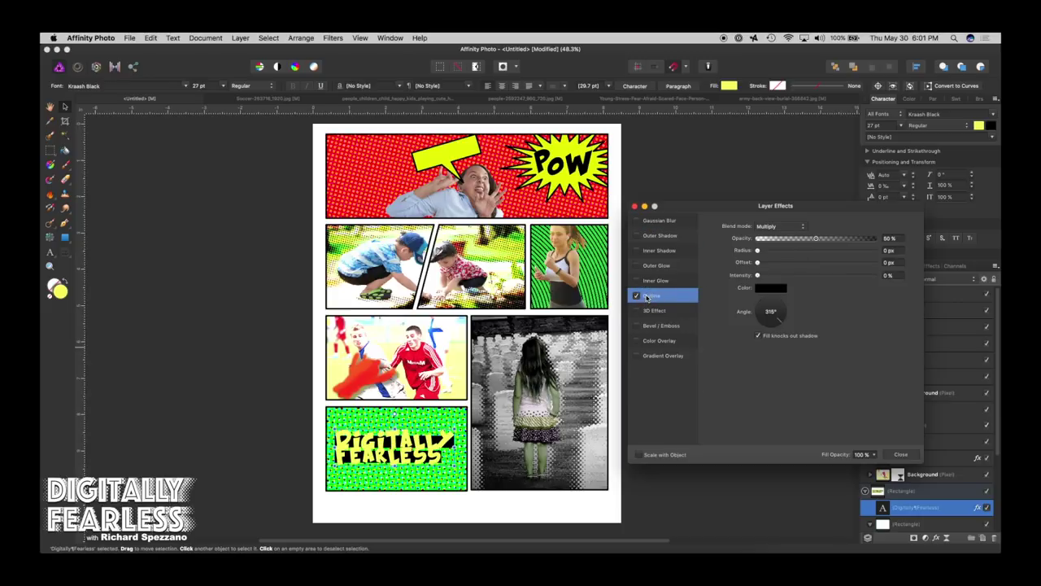
drag(757, 252, 807, 258)
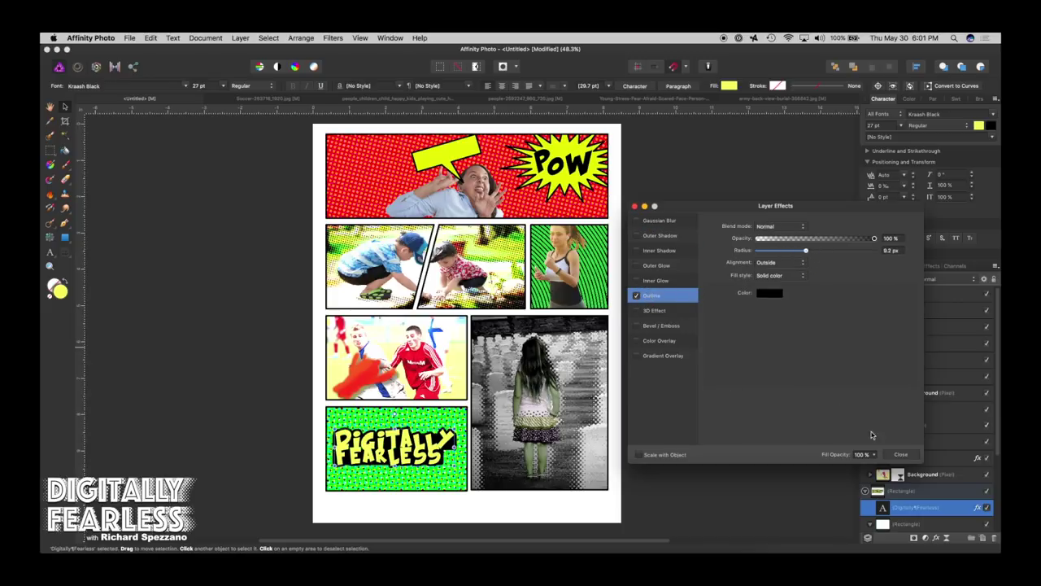
click(900, 454)
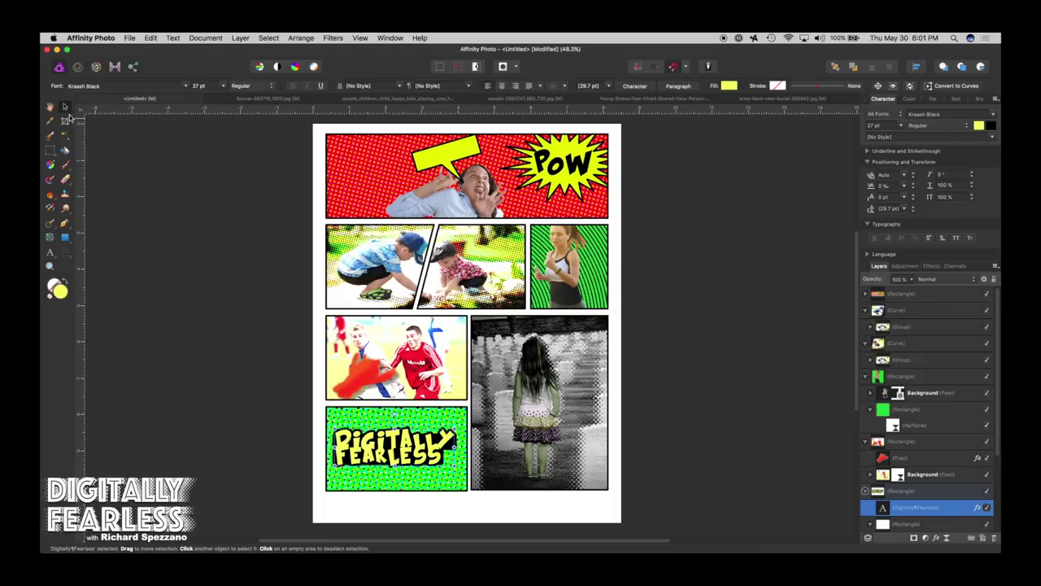